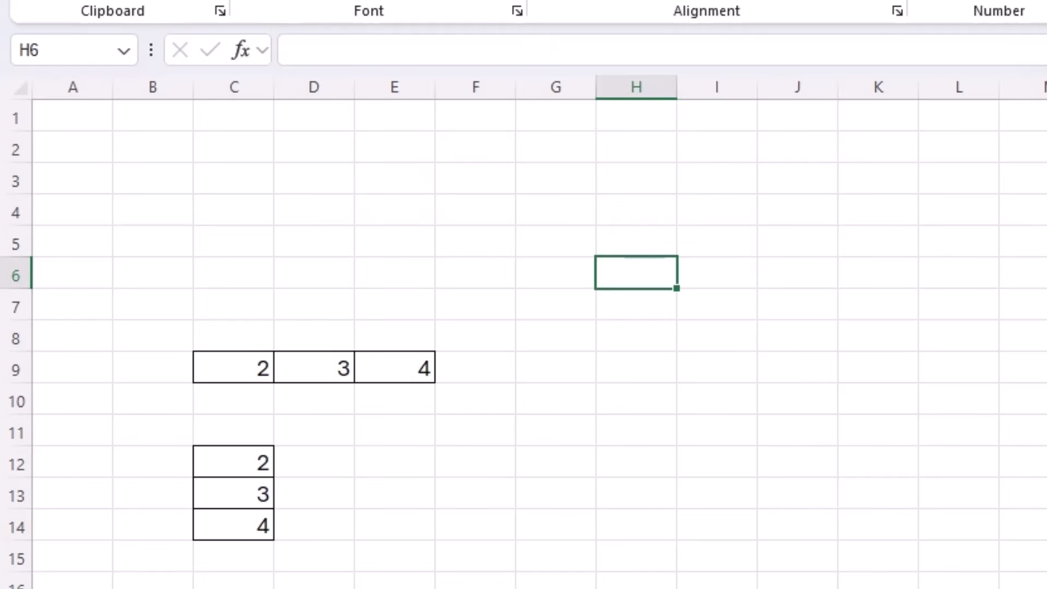
- Enter the formula =1 in cell D3
{"action": "left_click", "coordinate": [311, 176]}
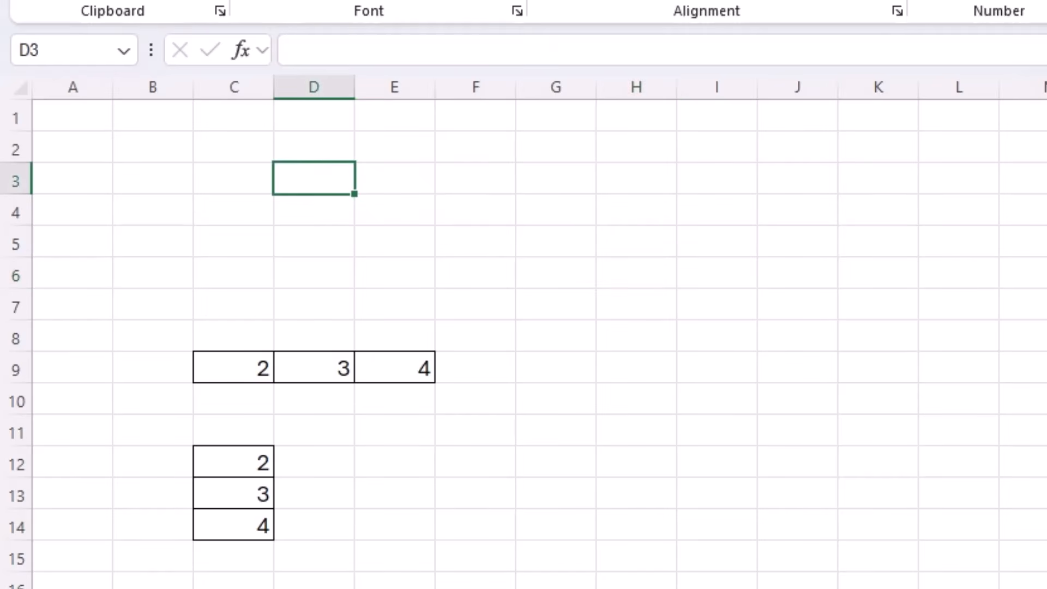
{"action": "type", "text": "=1"}
{"action": "key", "text": "Return"}
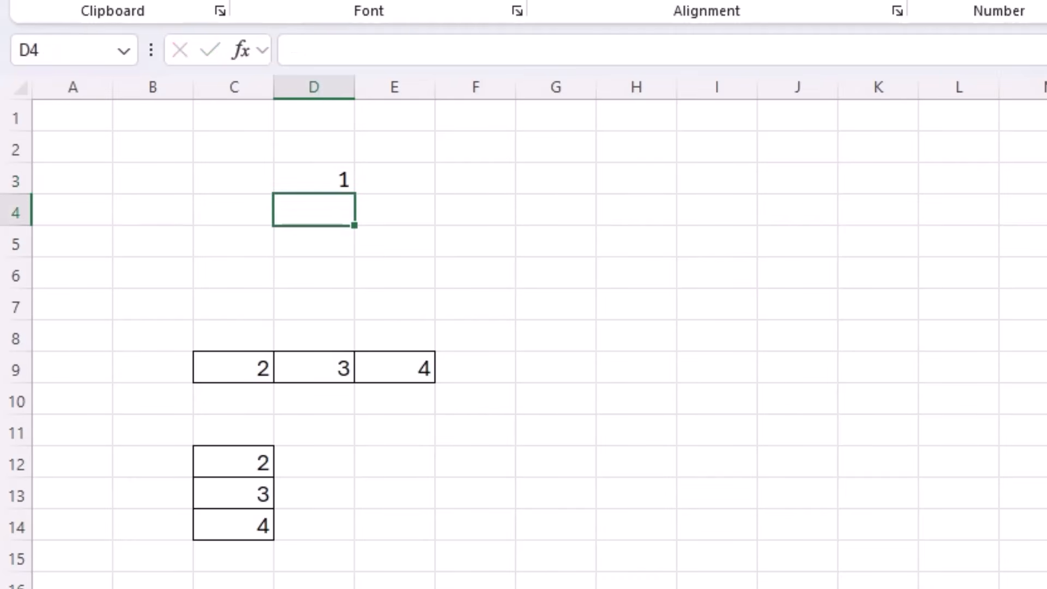
- Try to enter the formula =1,2,3,4 without braces in cell D4, declining the suggested correction
{"action": "type", "text": "=1,2,3,,4"}
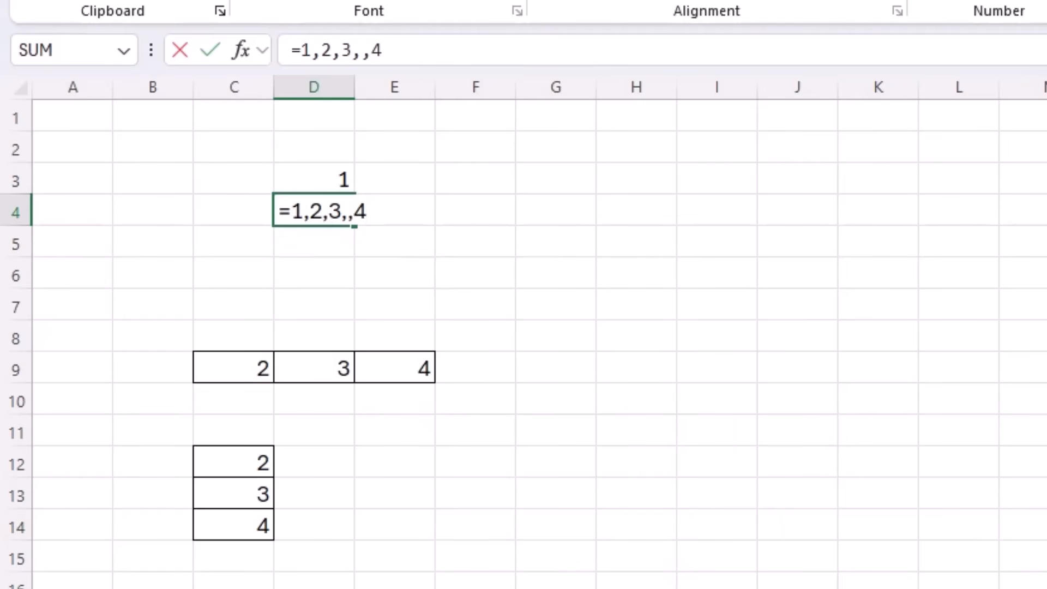
{"action": "key", "text": "BackSpace"}
{"action": "key", "text": "BackSpace"}
{"action": "type", "text": "4"}
{"action": "key", "text": "Return"}
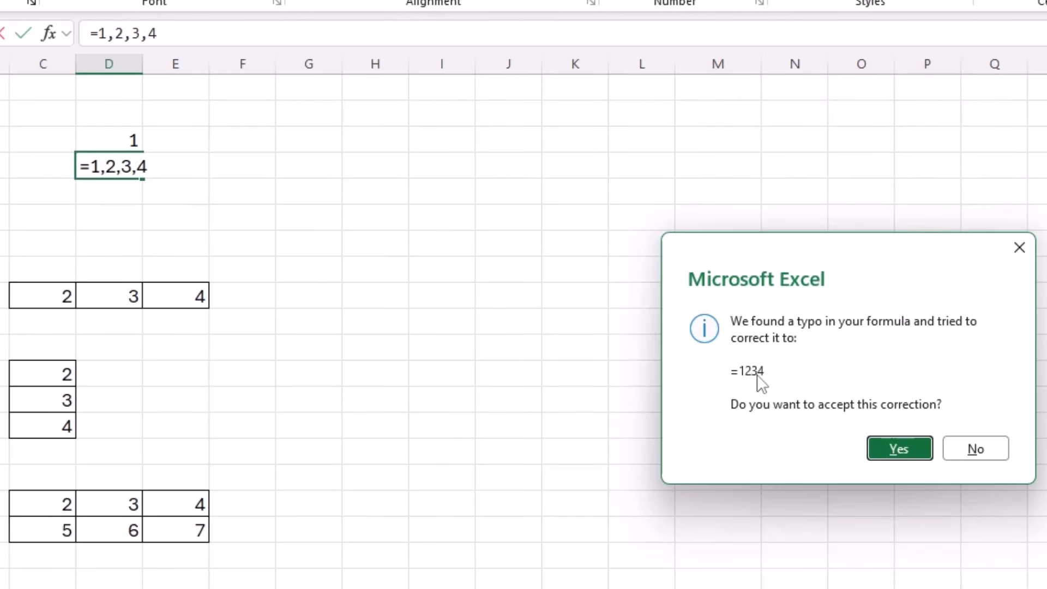
{"action": "left_click", "coordinate": [976, 457]}
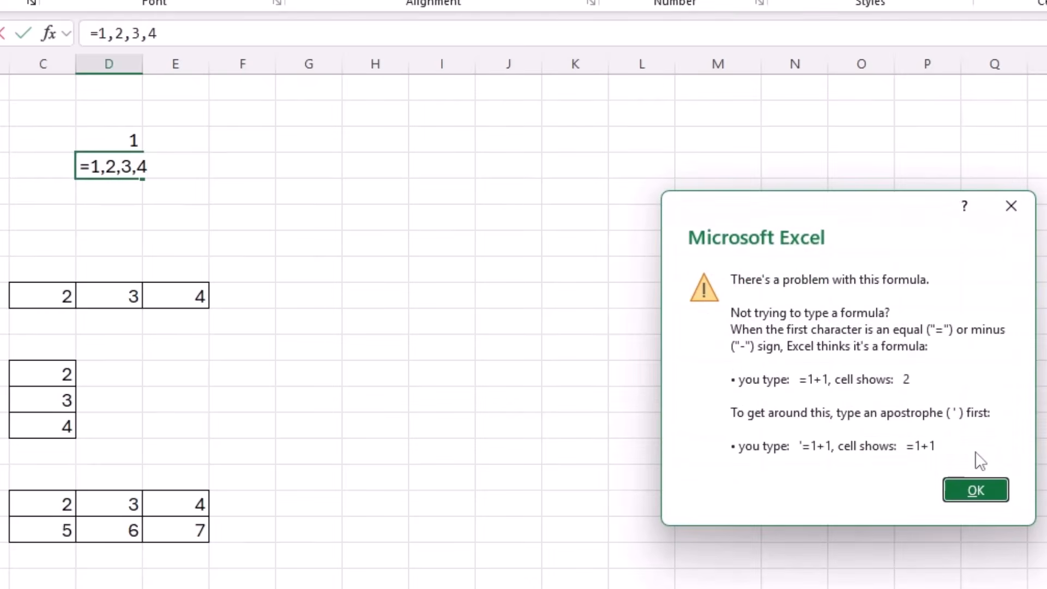
{"action": "left_click", "coordinate": [976, 490]}
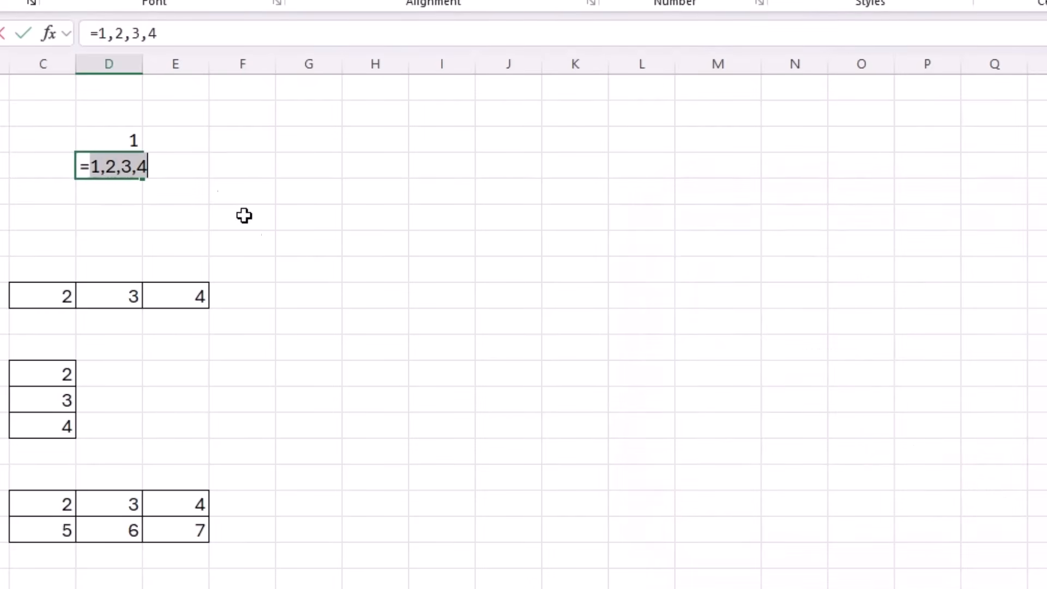
- Enter the array constant formula ={1,2,3,4} in cell D4 and check the cells it spills across
{"action": "key", "text": "BackSpace"}
{"action": "type", "text": "{"}
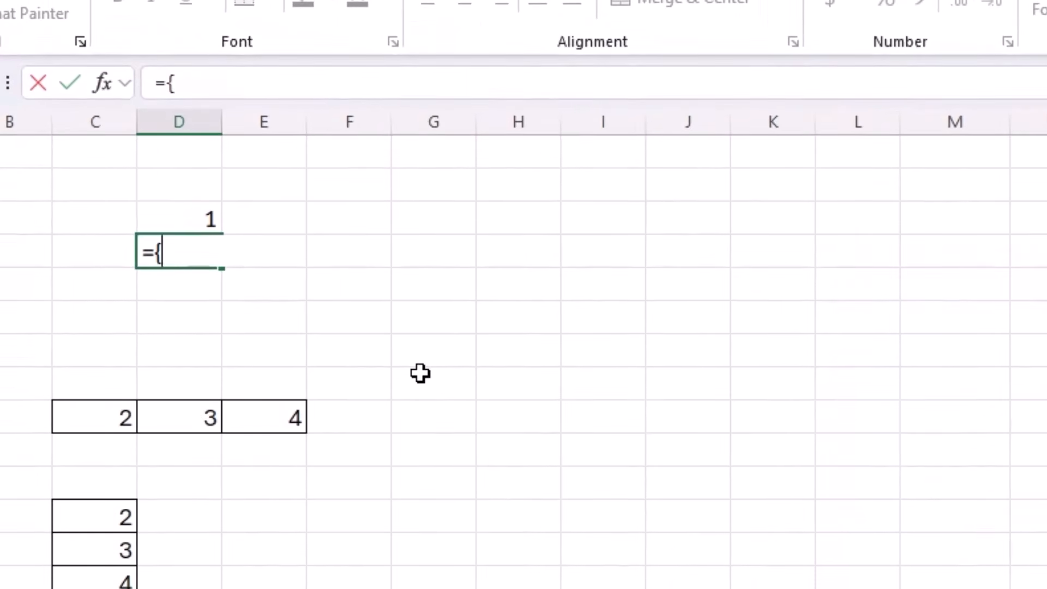
{"action": "type", "text": "1,2,3,44"}
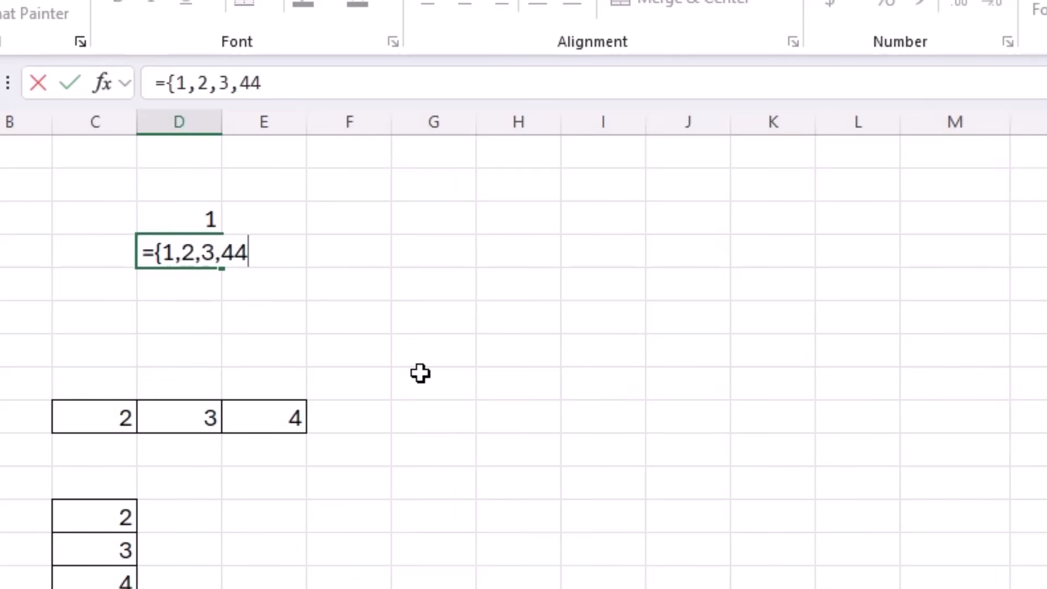
{"action": "key", "text": "BackSpace"}
{"action": "type", "text": "}"}
{"action": "key", "text": "Return"}
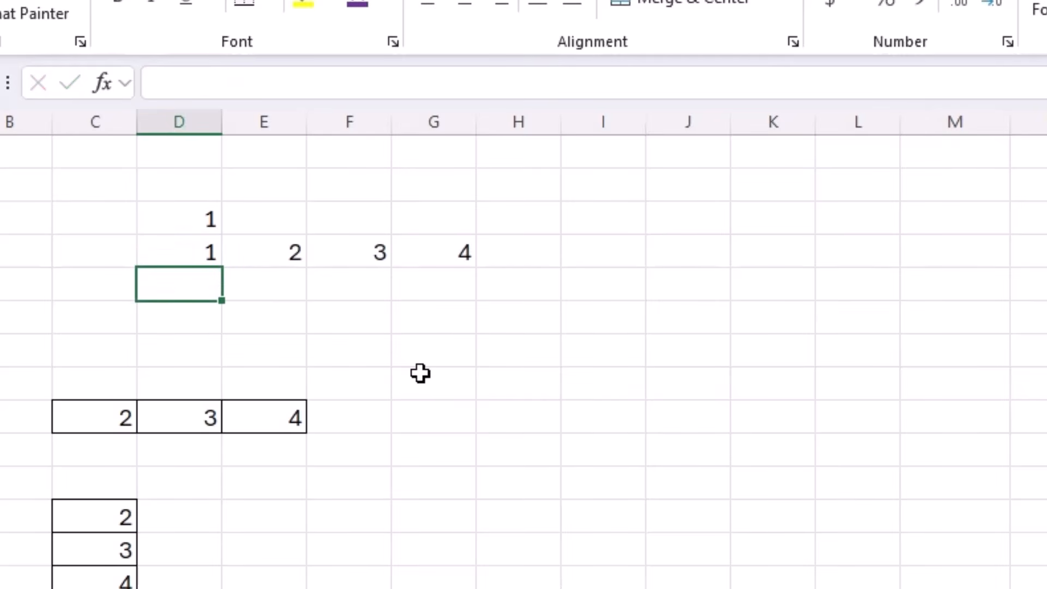
{"action": "left_click_drag", "start_coordinate": [194, 250], "coordinate": [418, 275]}
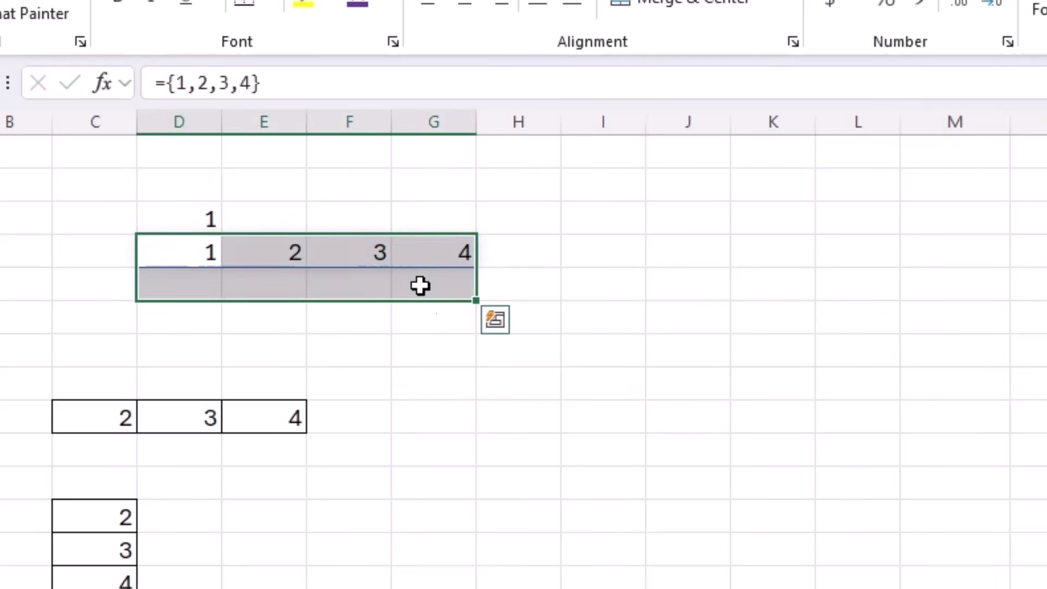
{"action": "left_click", "coordinate": [524, 413]}
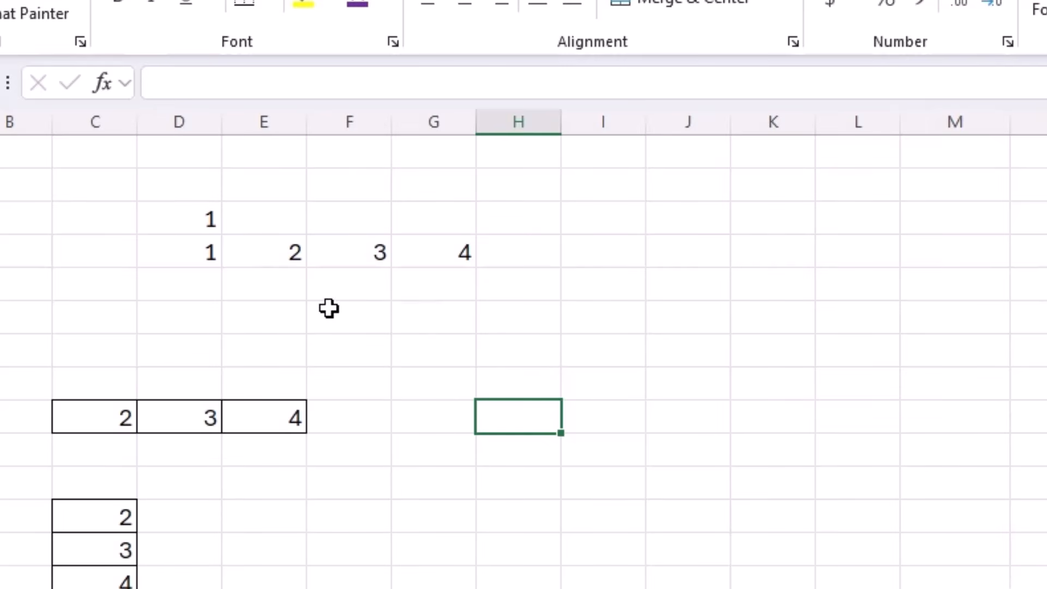
- Clear the example formulas from the range D3:G5
{"action": "left_click_drag", "start_coordinate": [187, 219], "coordinate": [420, 268]}
{"action": "key", "text": "Delete"}
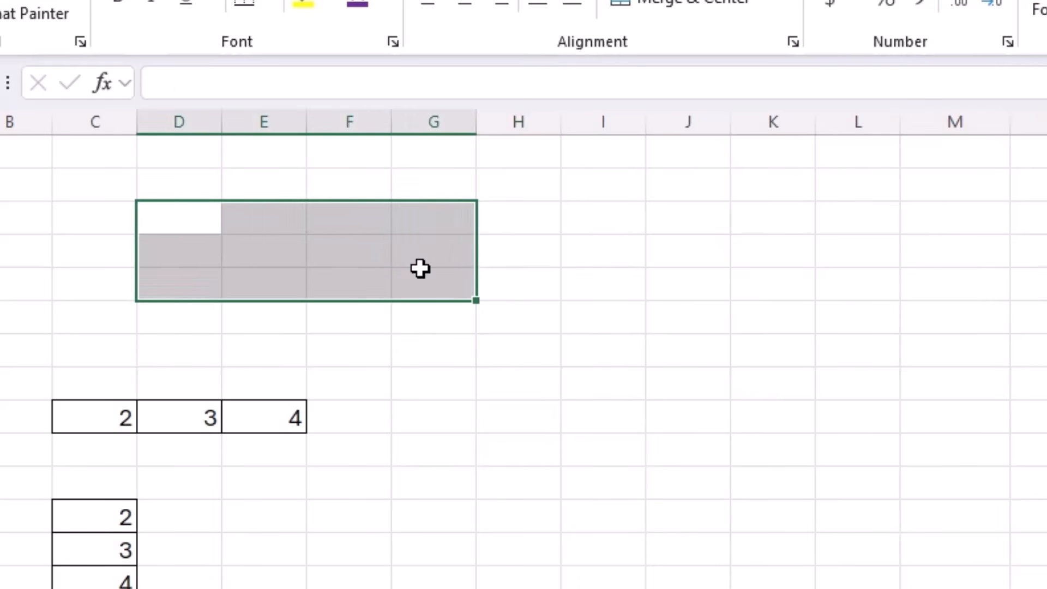
{"action": "left_click", "coordinate": [428, 383]}
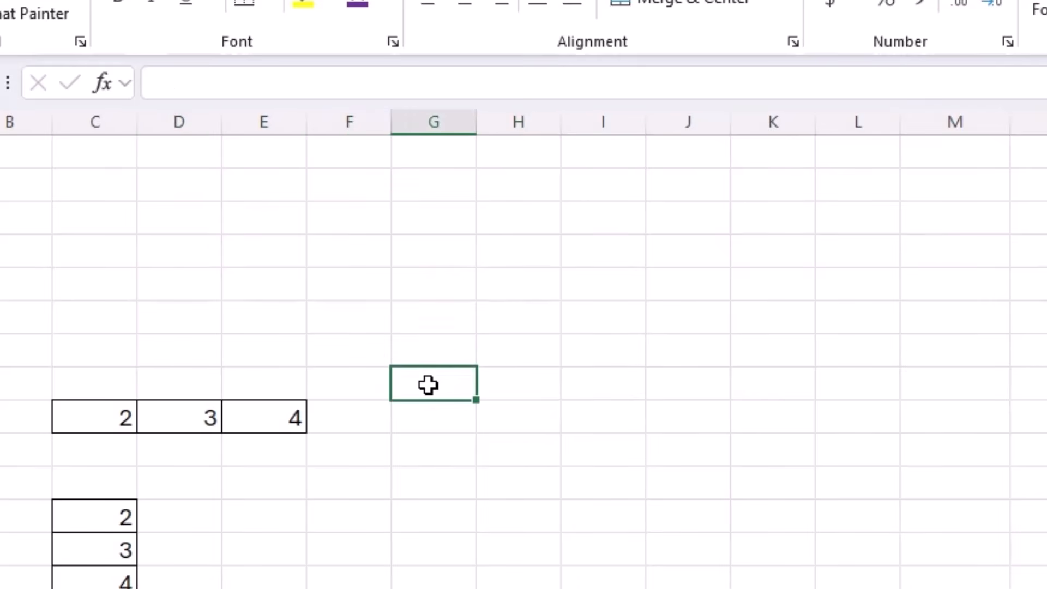
- Sum the horizontal range C9:E9 in cell G9 with the SUM function
{"action": "scroll", "coordinate": [636, 407], "scroll_direction": "down", "scroll_amount": 1}
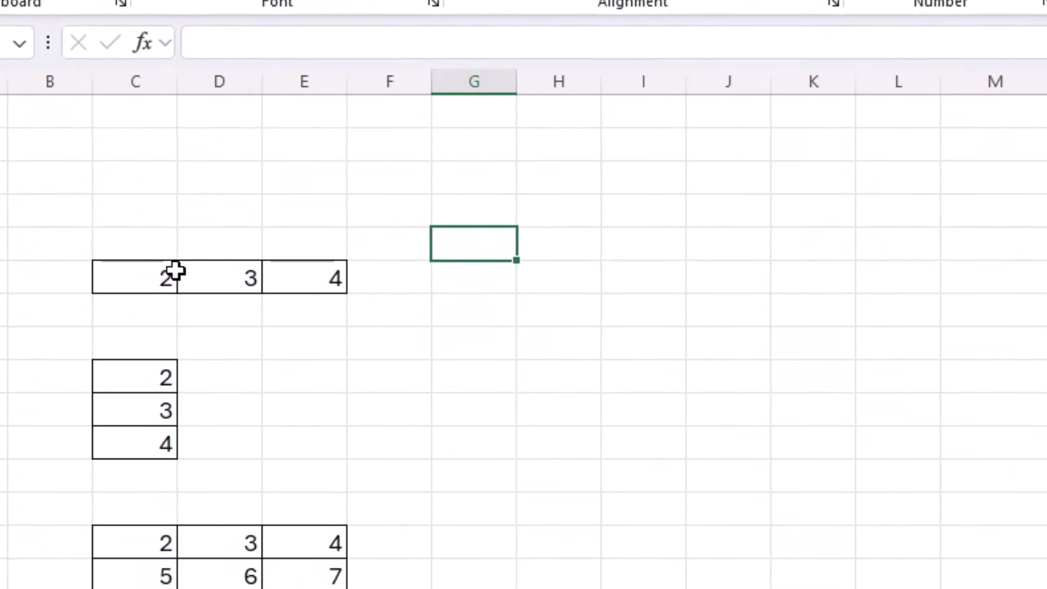
{"action": "left_click", "coordinate": [462, 291]}
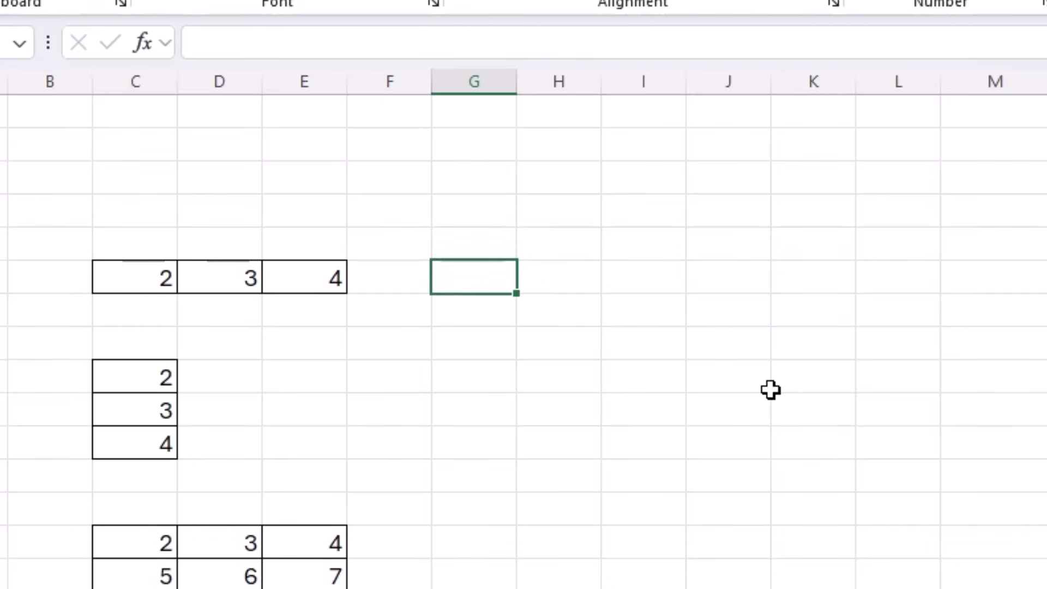
{"action": "type", "text": "=sum("}
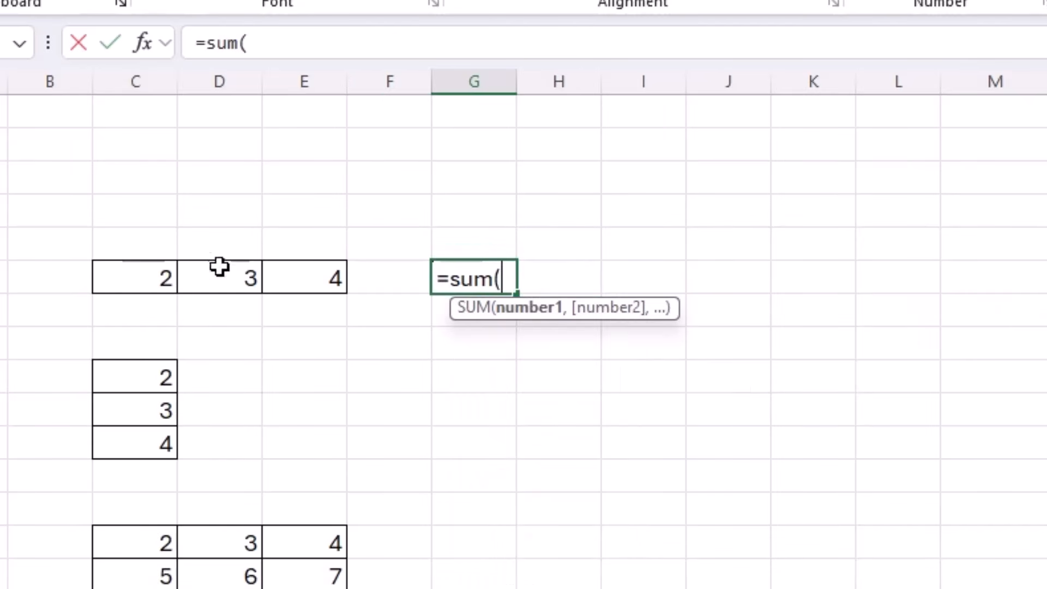
{"action": "left_click_drag", "start_coordinate": [152, 276], "coordinate": [286, 279]}
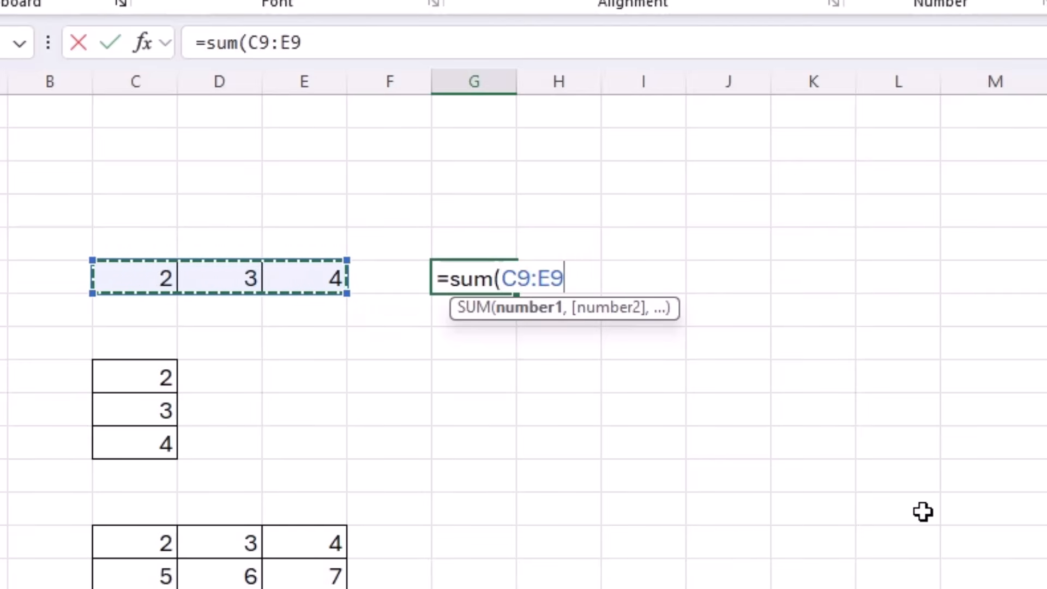
{"action": "type", "text": ")"}
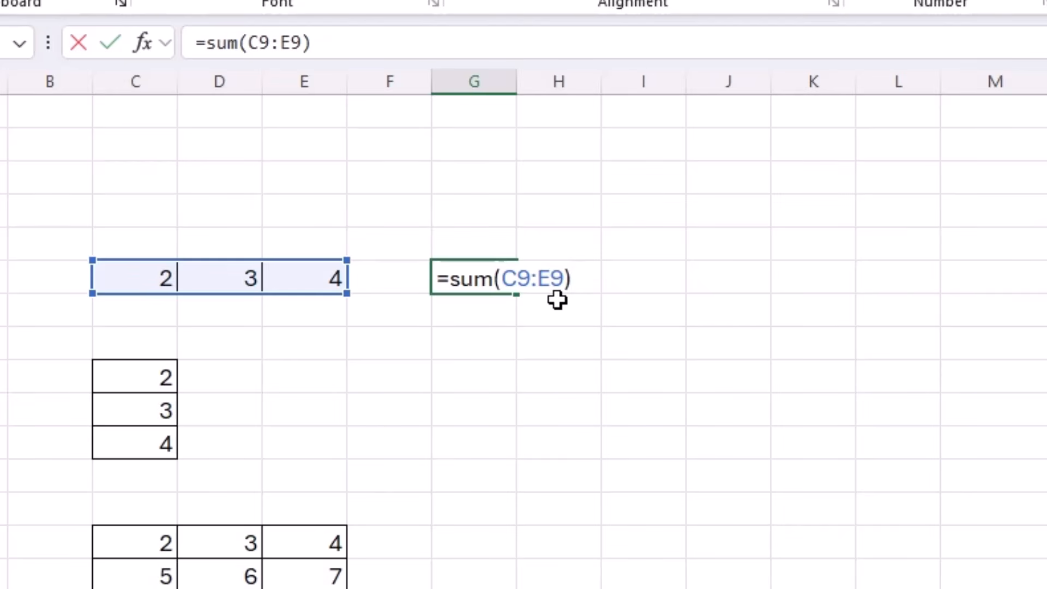
{"action": "key", "text": "Return"}
- Evaluate the C9:E9 argument inside G9's SUM formula to inspect its array, and restore the original reference
{"action": "scroll", "coordinate": [560, 324], "scroll_direction": "down", "scroll_amount": 1}
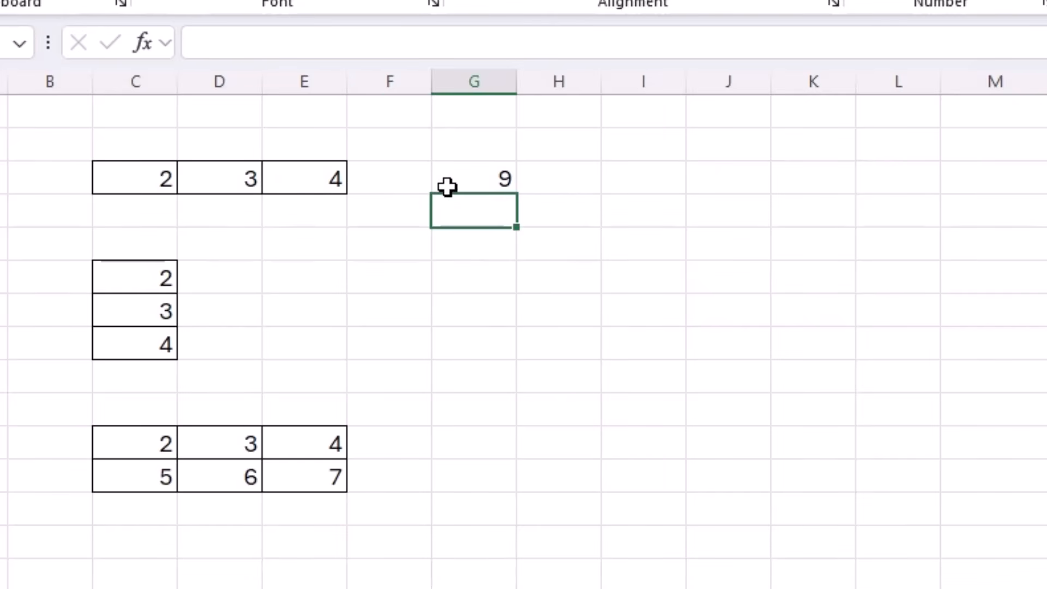
{"action": "left_click", "coordinate": [482, 182]}
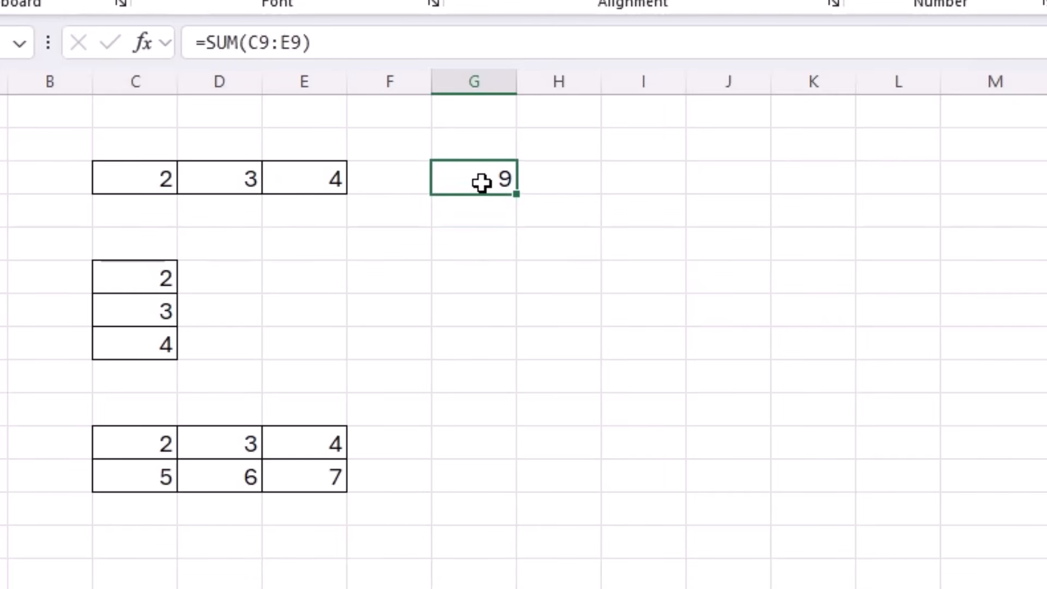
{"action": "key", "text": "F2"}
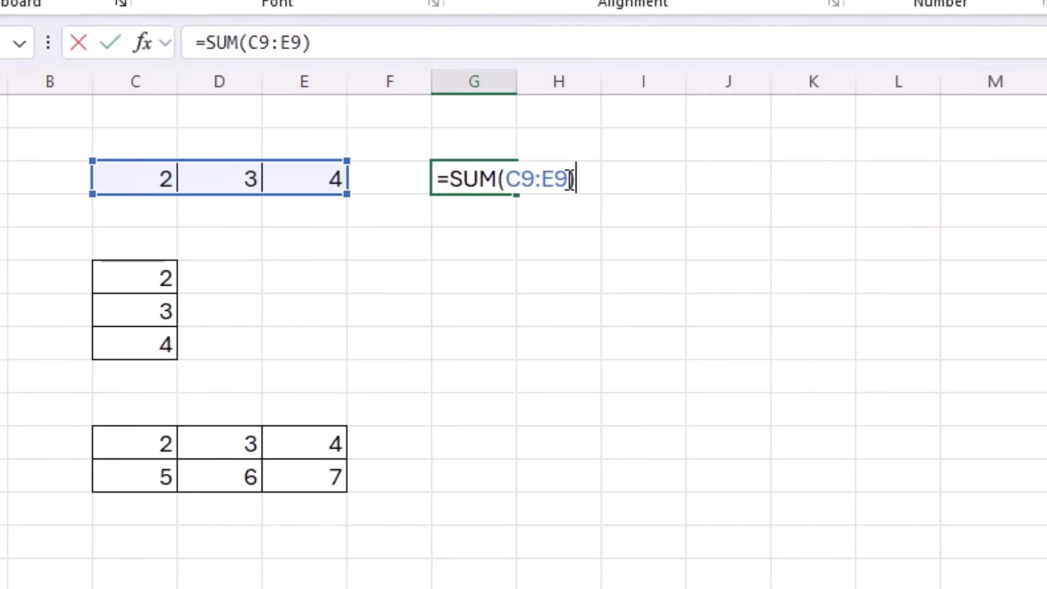
{"action": "left_click_drag", "start_coordinate": [569, 179], "coordinate": [506, 179]}
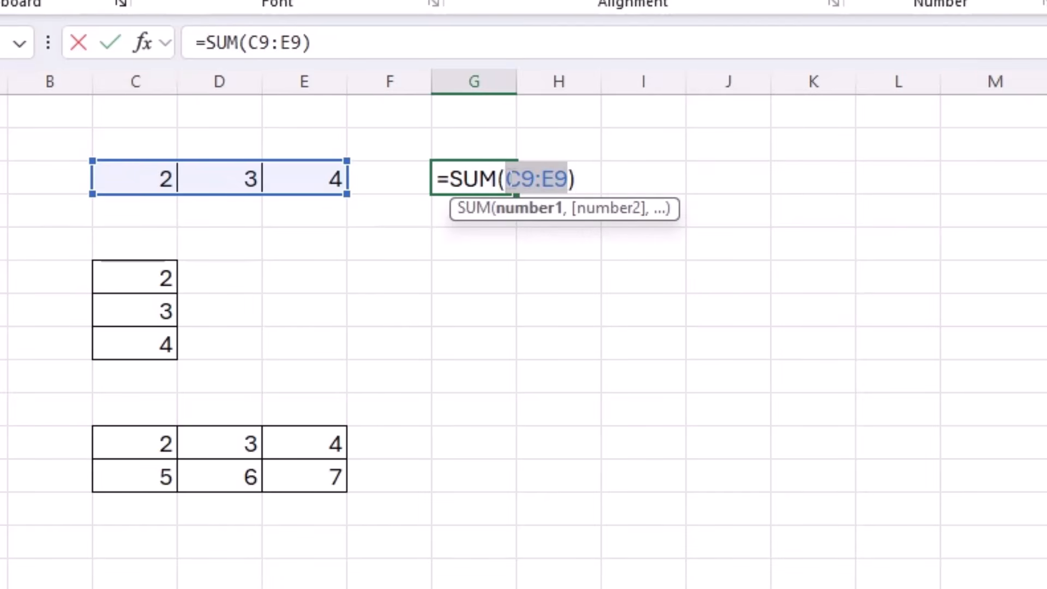
{"action": "key", "text": "F9"}
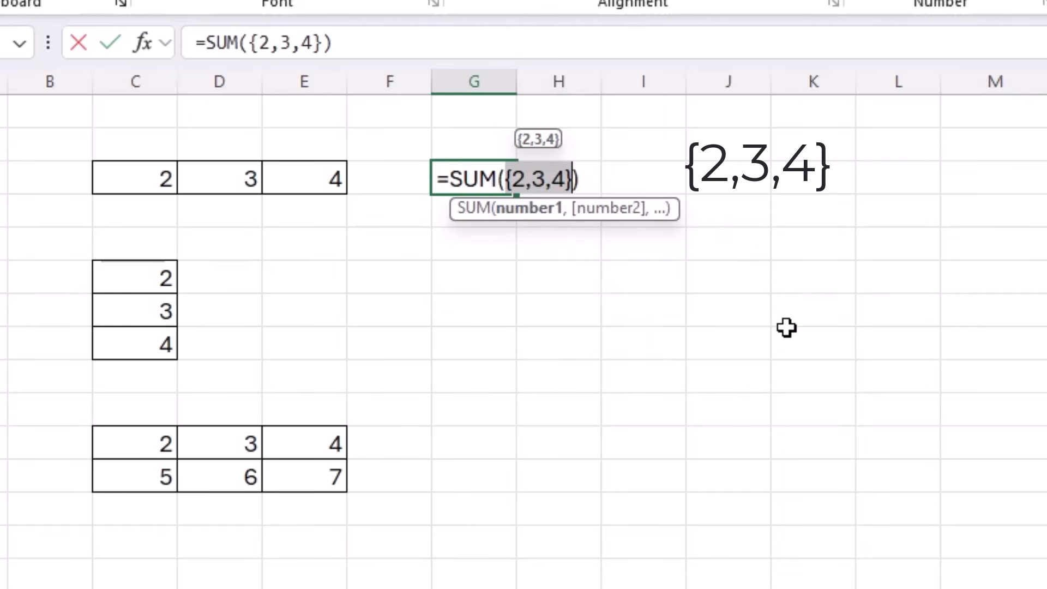
{"action": "key", "text": "ctrl+z"}
{"action": "key", "text": "Escape"}
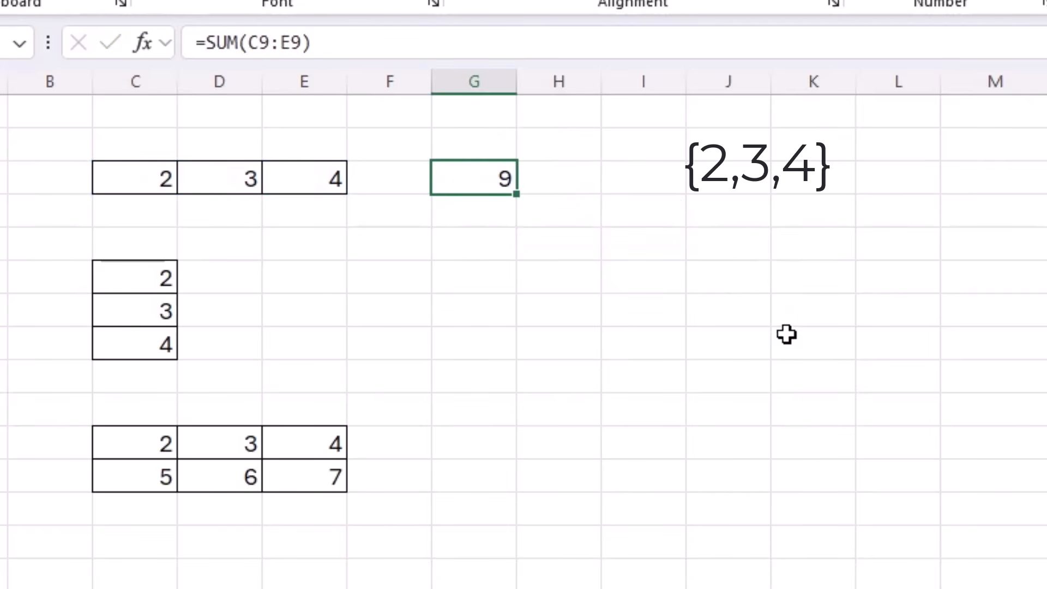
- Sum the vertical range C12:C14 in cell E12 with the SUM function
{"action": "left_click_drag", "start_coordinate": [164, 181], "coordinate": [313, 181]}
{"action": "left_click", "coordinate": [157, 279]}
{"action": "left_click_drag", "start_coordinate": [157, 279], "coordinate": [157, 344]}
{"action": "left_click", "coordinate": [283, 278]}
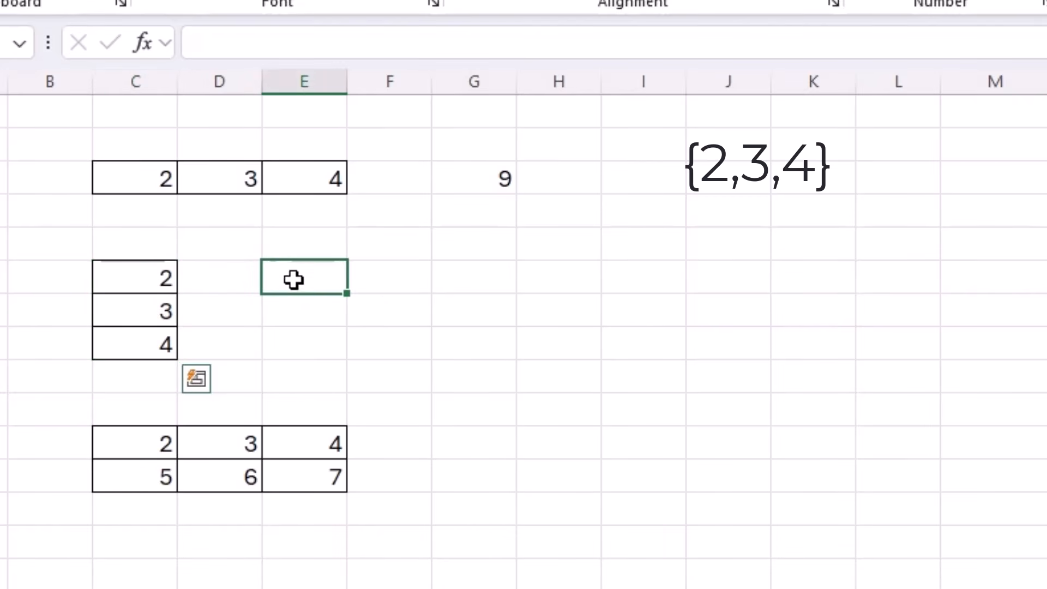
{"action": "key", "text": "F2"}
{"action": "type", "text": "=sum("}
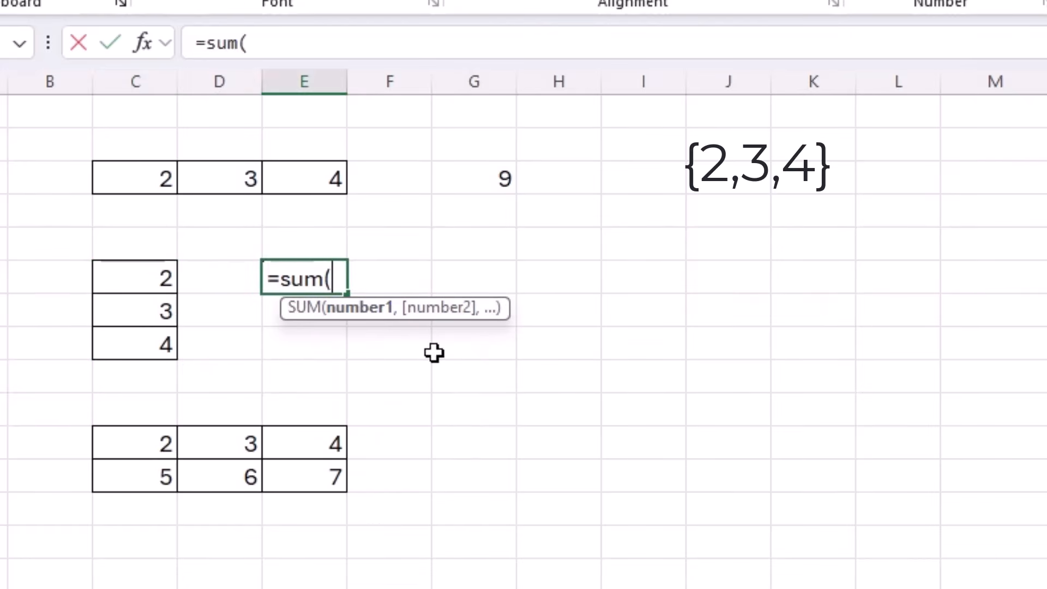
{"action": "left_click_drag", "start_coordinate": [167, 275], "coordinate": [154, 341]}
{"action": "type", "text": ")"}
{"action": "key", "text": "Return"}
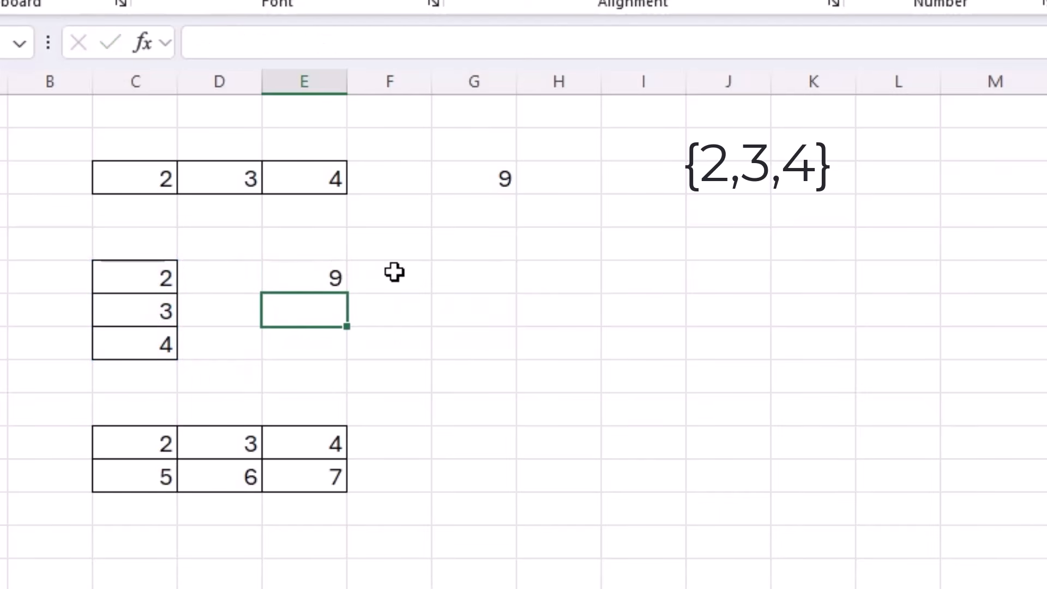
- Evaluate the C12:C14 argument inside E12's SUM formula to inspect its array, and restore the original reference
{"action": "left_click", "coordinate": [289, 276]}
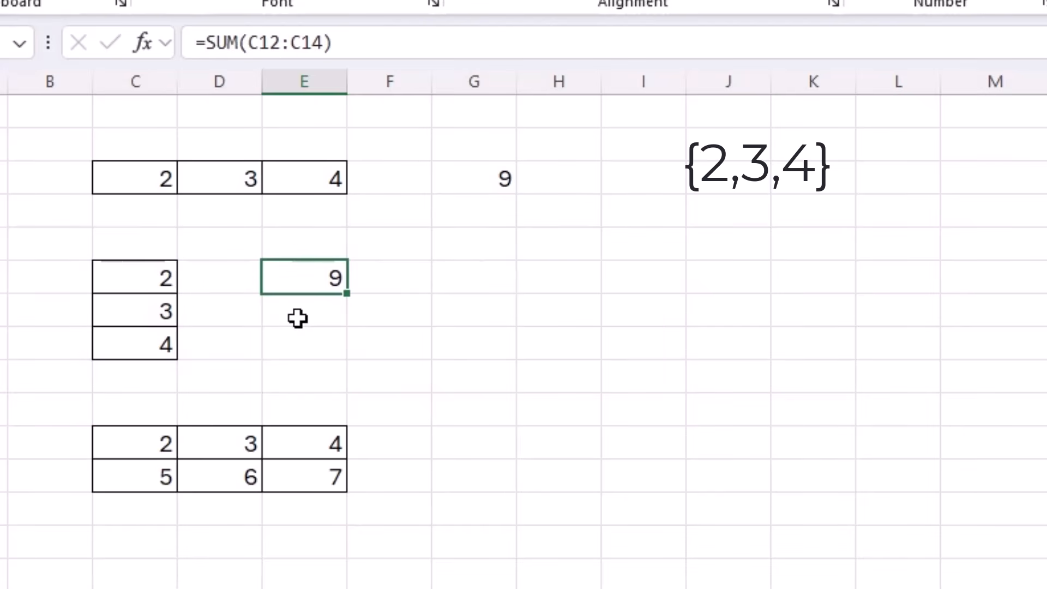
{"action": "key", "text": "F2"}
{"action": "left_click_drag", "start_coordinate": [336, 277], "coordinate": [429, 275]}
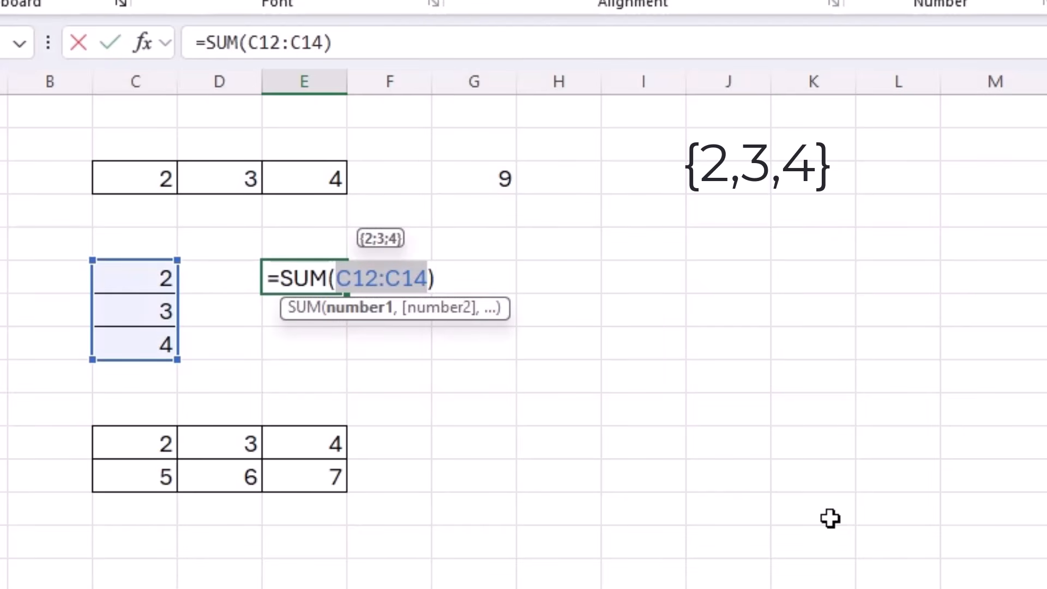
{"action": "key", "text": "F9"}
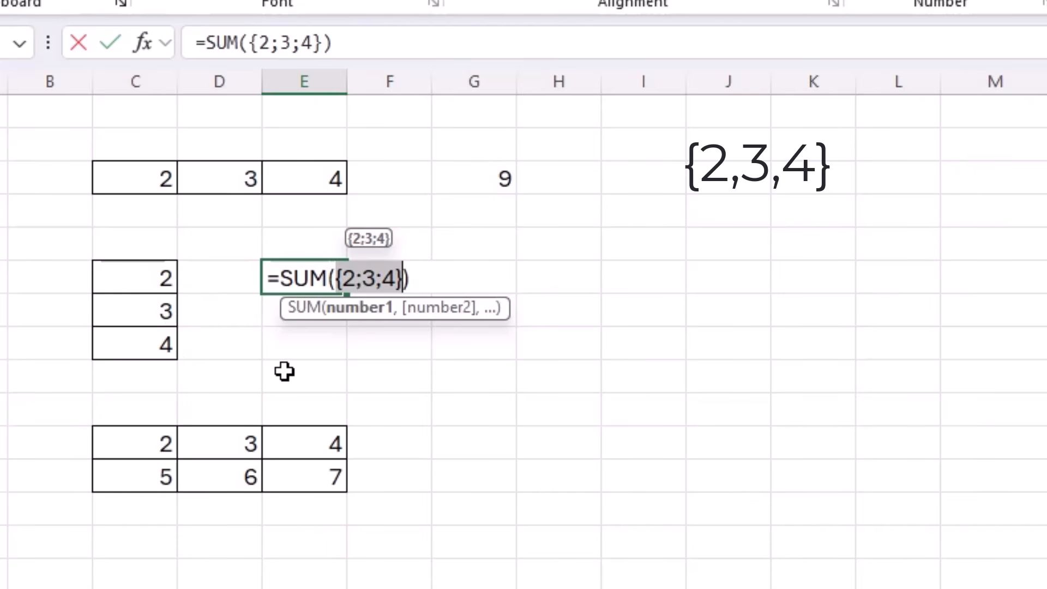
{"action": "key", "text": "ctrl+z"}
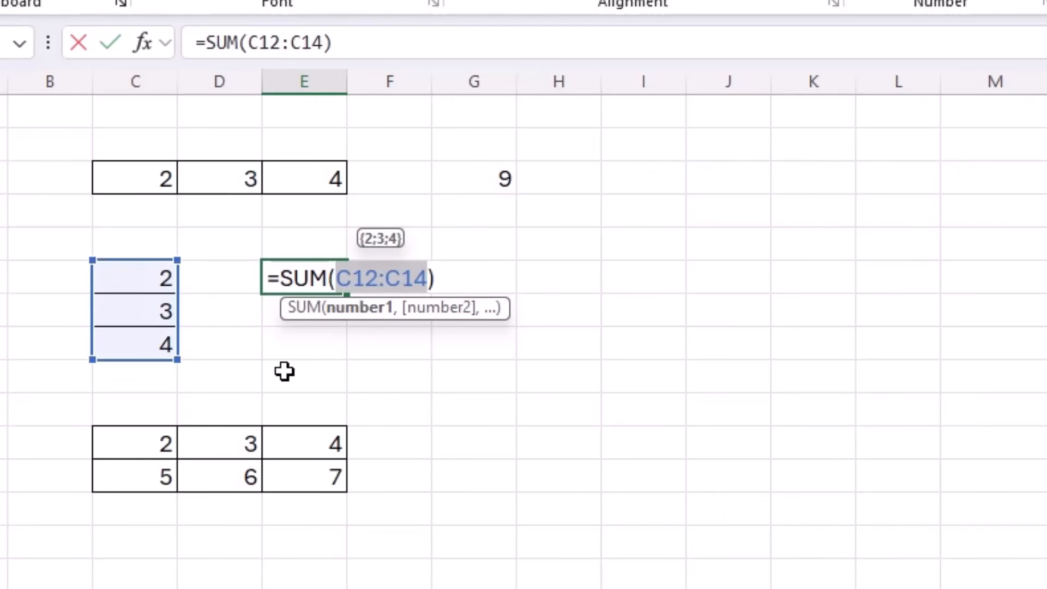
{"action": "key", "text": "ctrl+Return"}
- Sum the two-dimensional range C17:E18 in cell G17 with the SUM function
{"action": "left_click", "coordinate": [466, 433]}
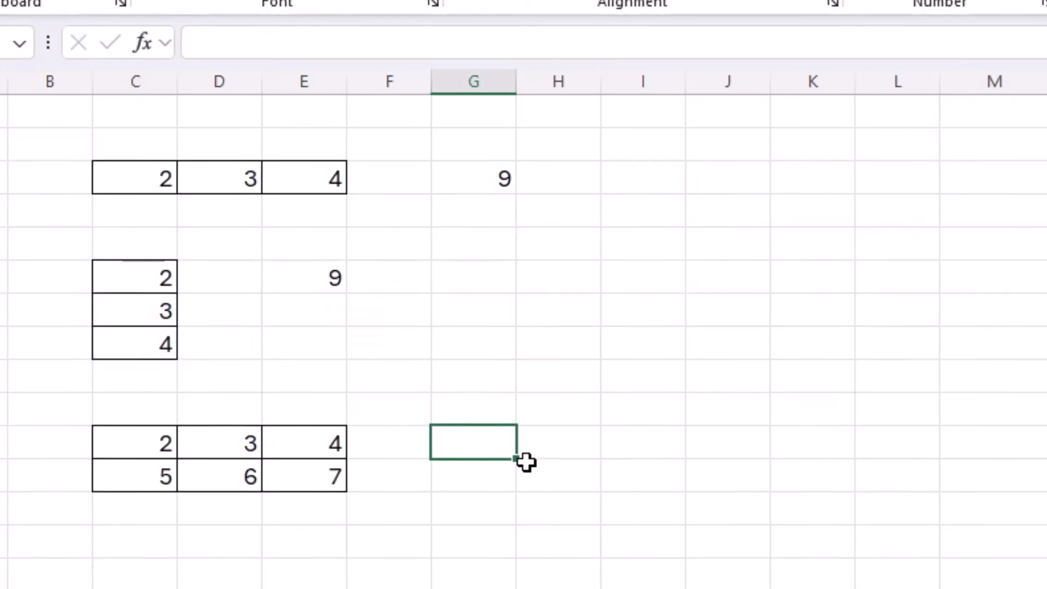
{"action": "type", "text": "=sum"}
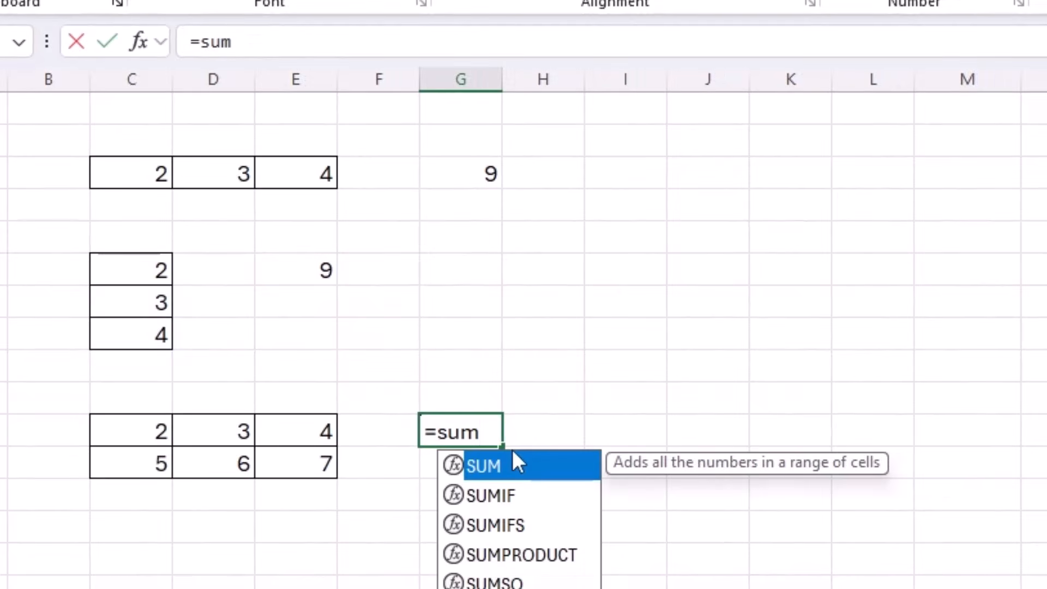
{"action": "type", "text": "("}
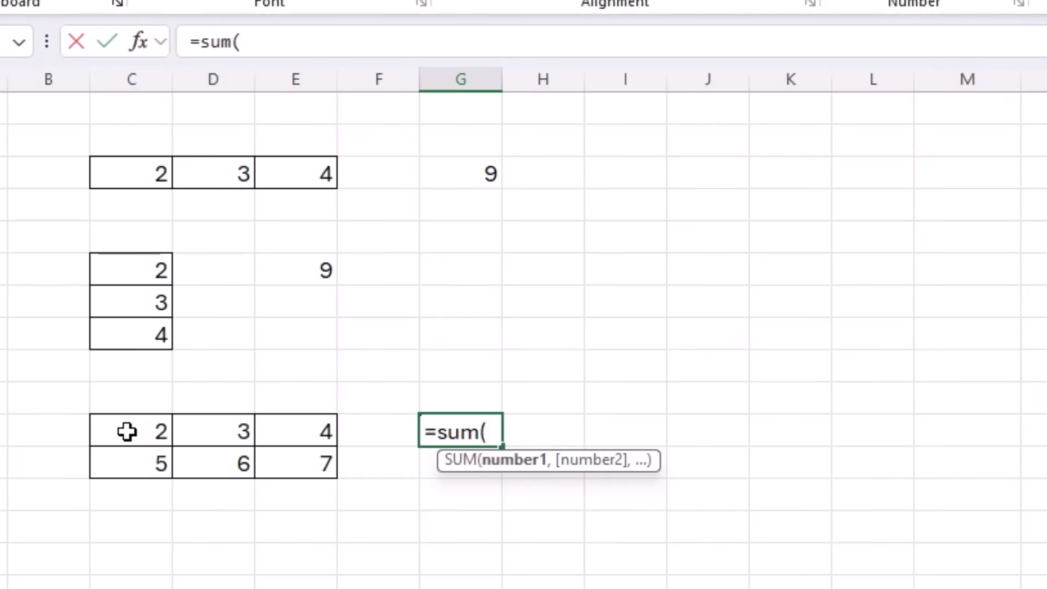
{"action": "left_click_drag", "start_coordinate": [126, 431], "coordinate": [325, 465]}
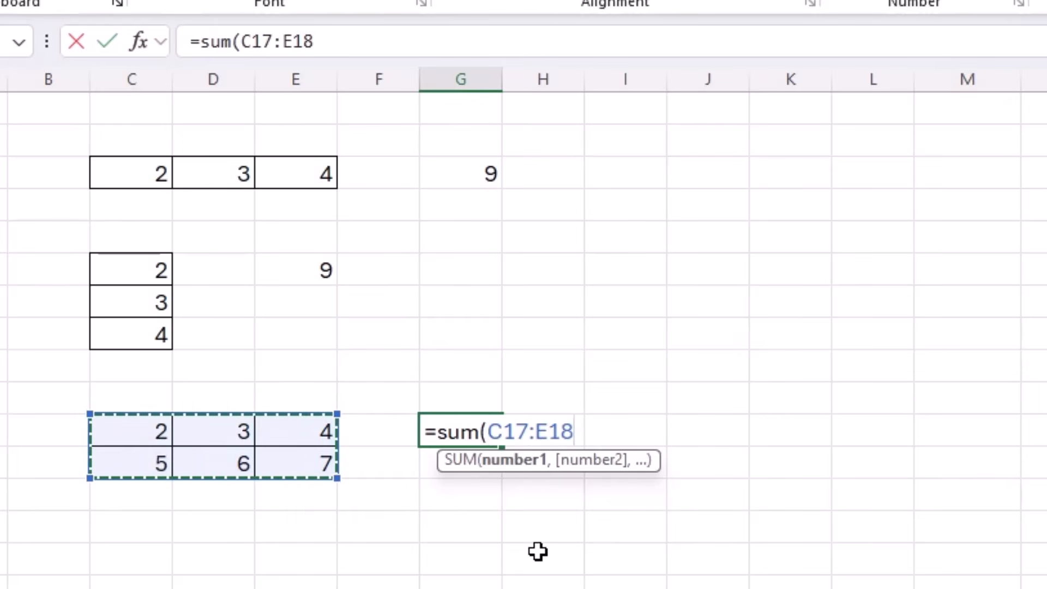
{"action": "key", "text": "Return"}
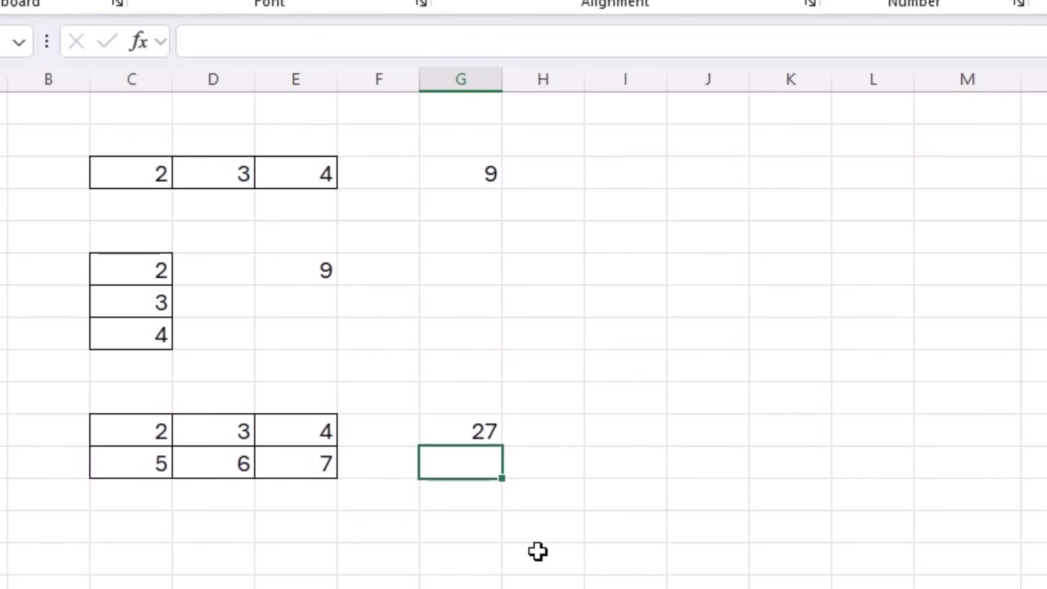
- Evaluate the C17:E18 argument inside G17's SUM formula to inspect its array, and restore the original reference
{"action": "key", "text": "Up"}
{"action": "key", "text": "F2"}
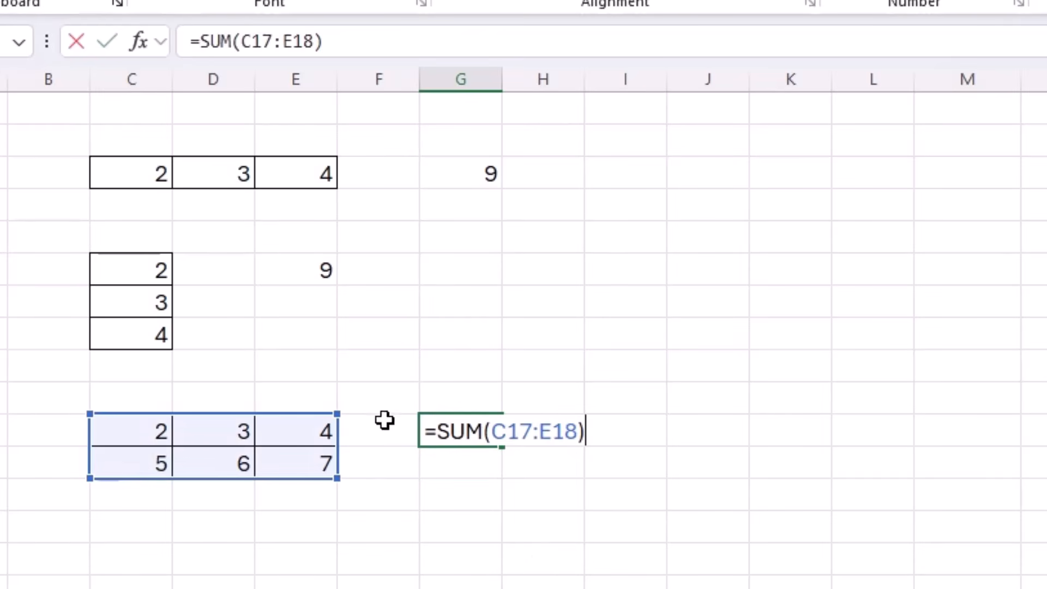
{"action": "left_click_drag", "start_coordinate": [485, 431], "coordinate": [579, 429]}
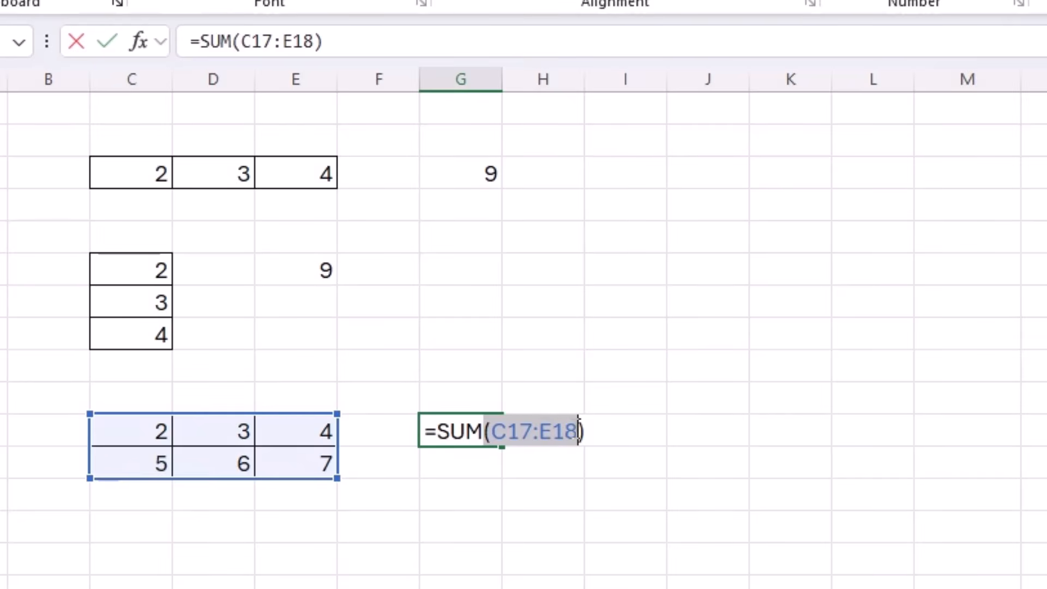
{"action": "left_click_drag", "start_coordinate": [493, 430], "coordinate": [579, 430]}
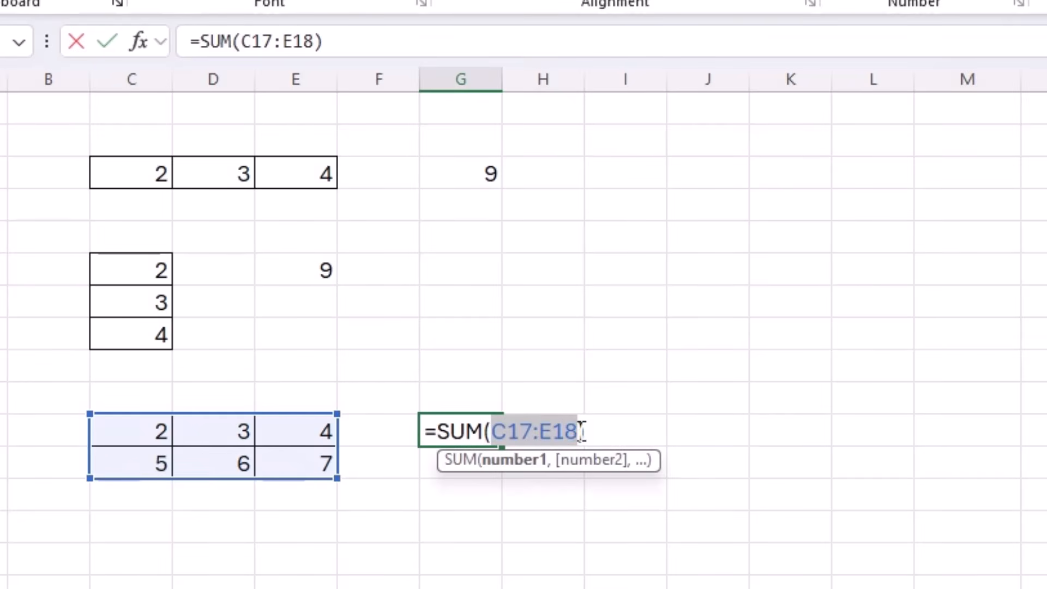
{"action": "key", "text": "F9"}
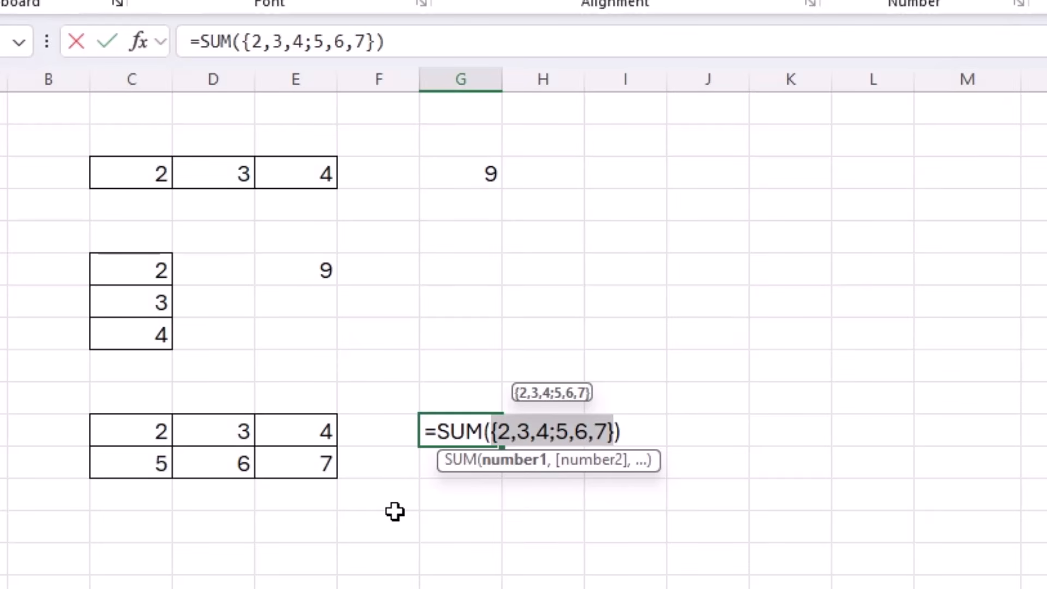
{"action": "key", "text": "Escape"}
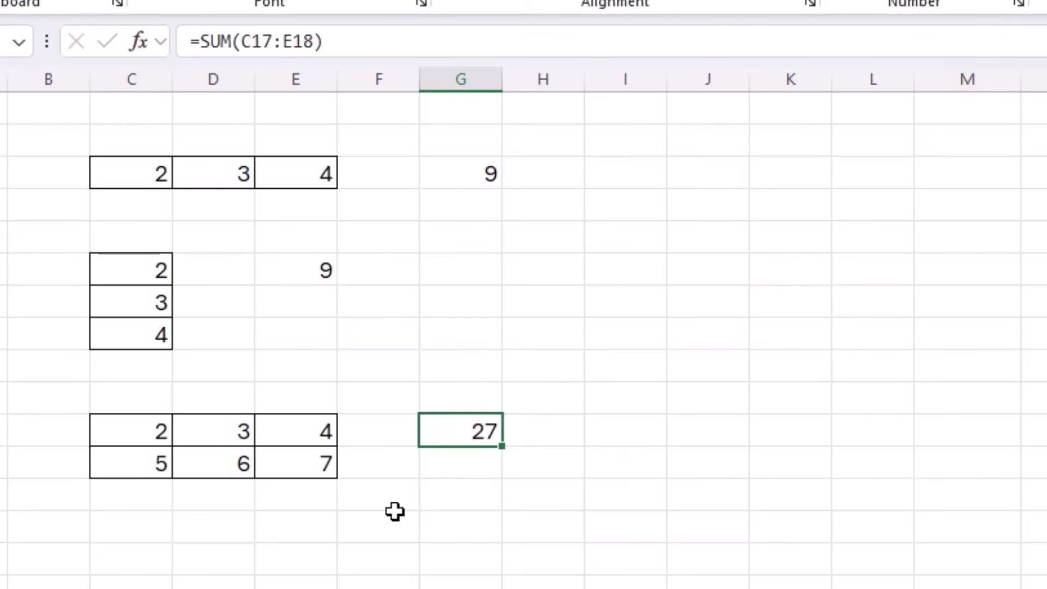
{"action": "left_click", "coordinate": [395, 511]}
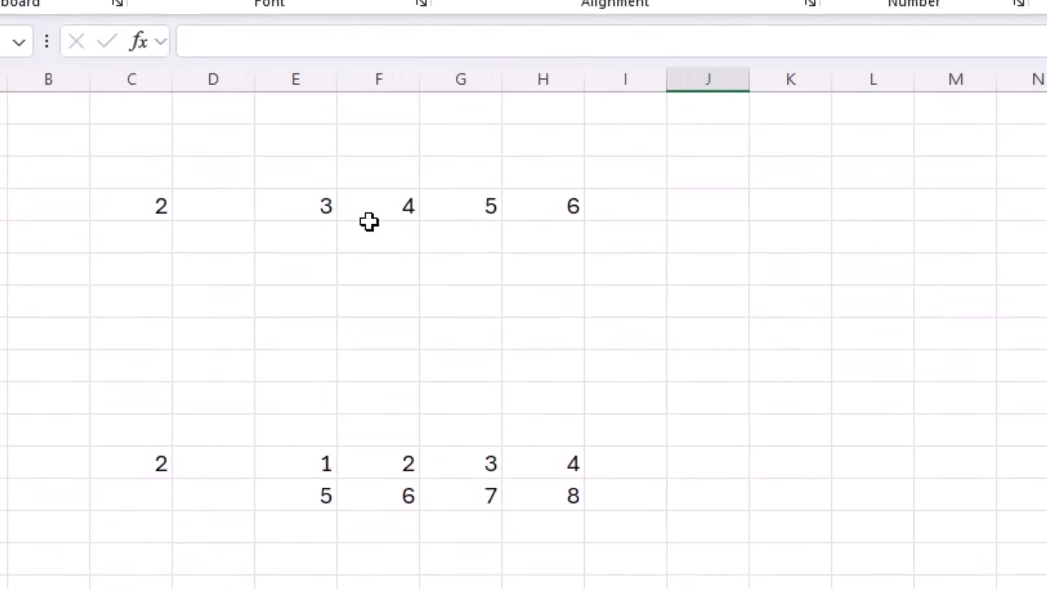
{"action": "left_click", "coordinate": [306, 212]}
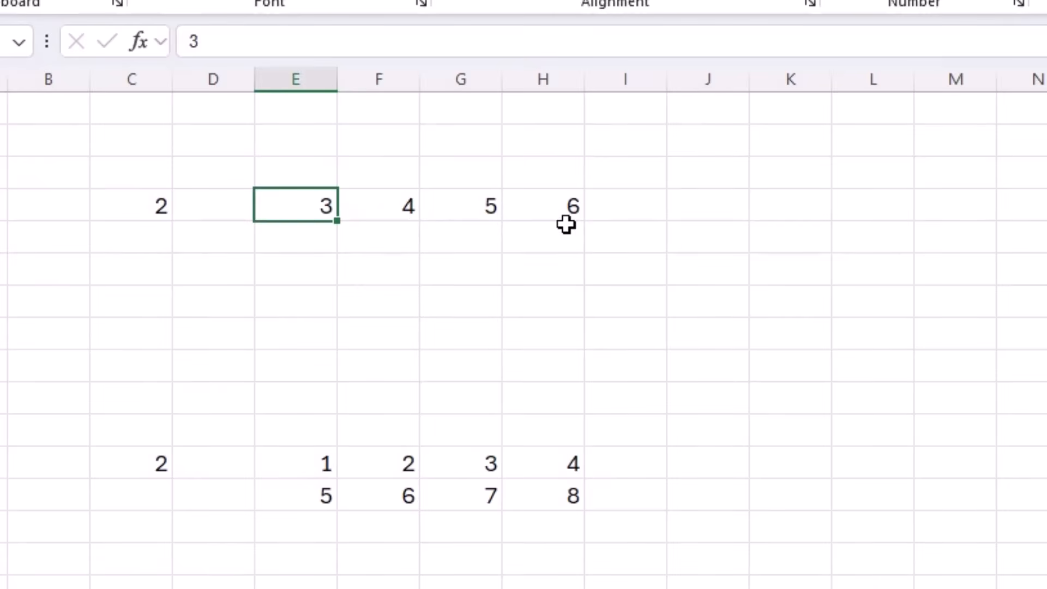
{"action": "left_click", "coordinate": [148, 202]}
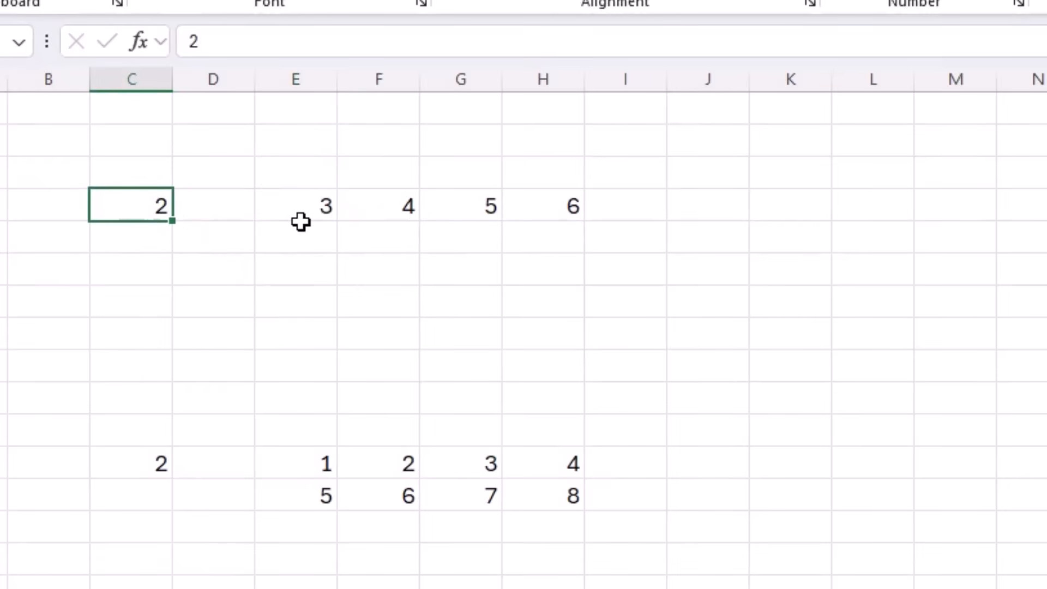
{"action": "left_click", "coordinate": [327, 216]}
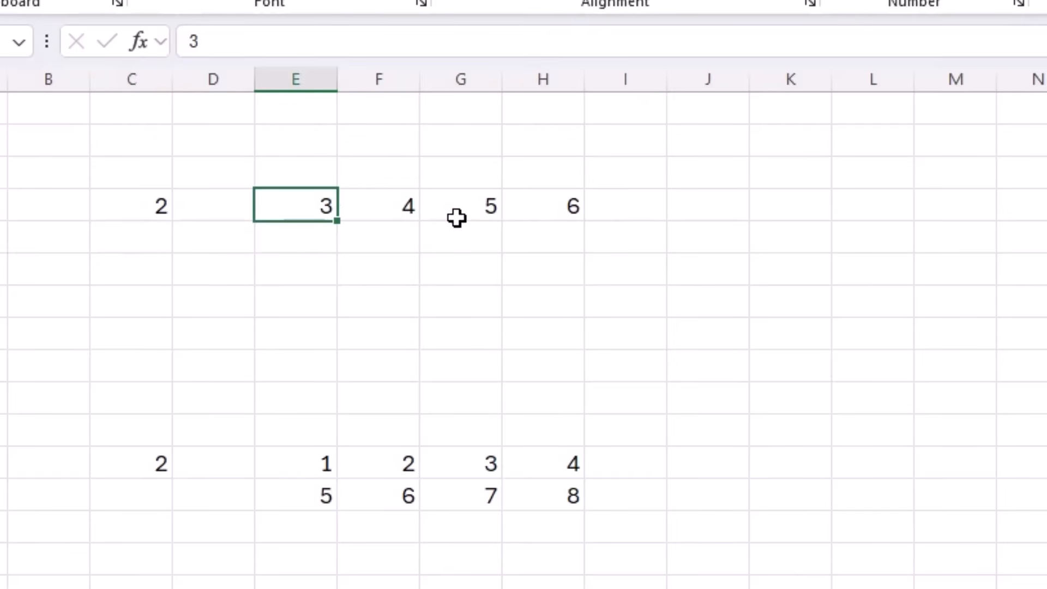
- Enter the formula =C4*E4:H4 in cell C6 to multiply the single value by the horizontal range
{"action": "left_click", "coordinate": [131, 312]}
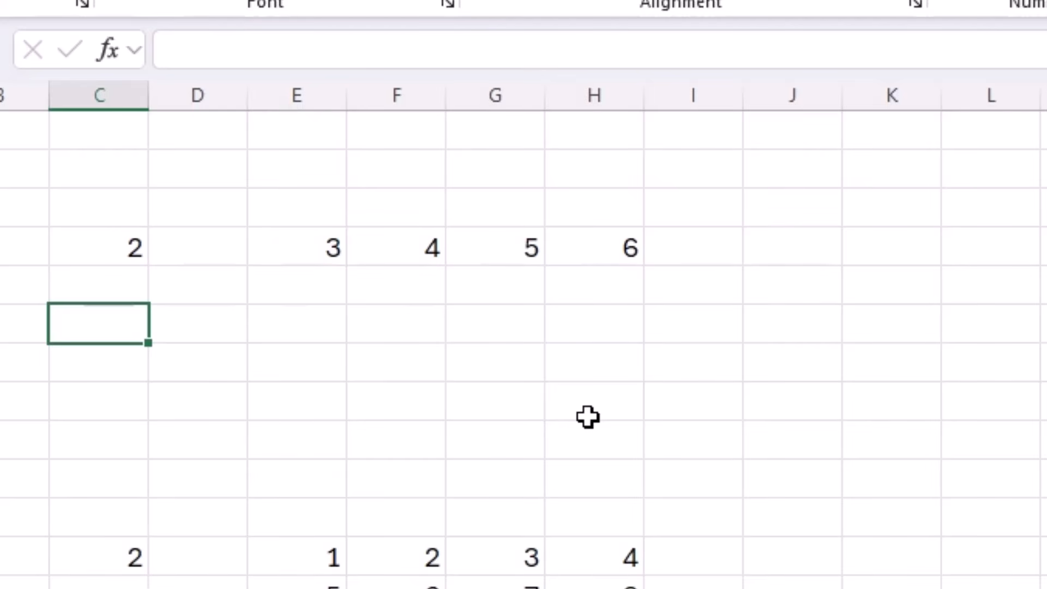
{"action": "type", "text": "="}
{"action": "left_click", "coordinate": [130, 244]}
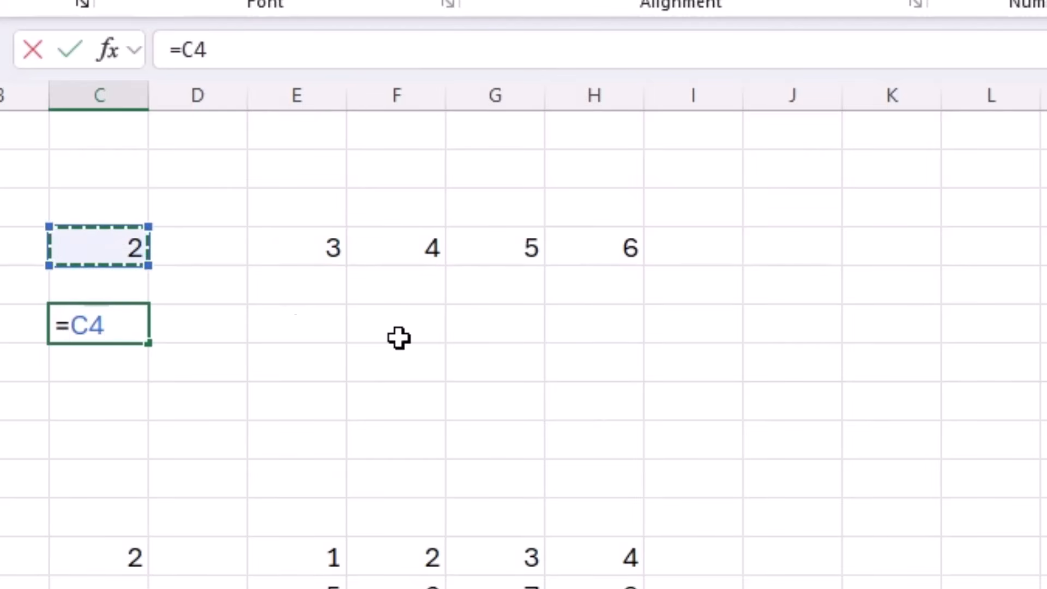
{"action": "type", "text": "*"}
{"action": "left_click_drag", "start_coordinate": [305, 239], "coordinate": [604, 236]}
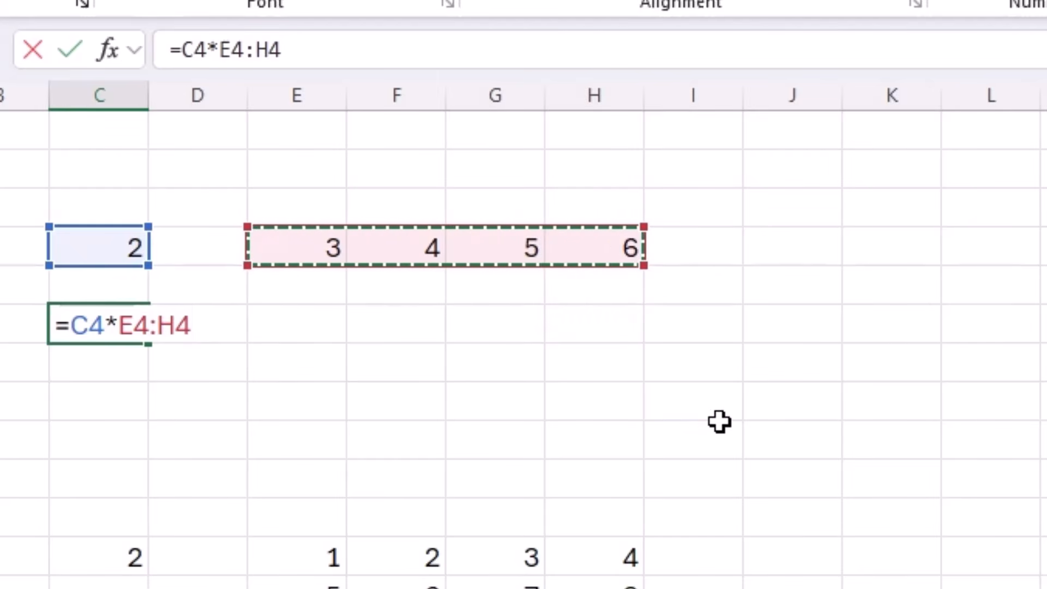
{"action": "key", "text": "Return"}
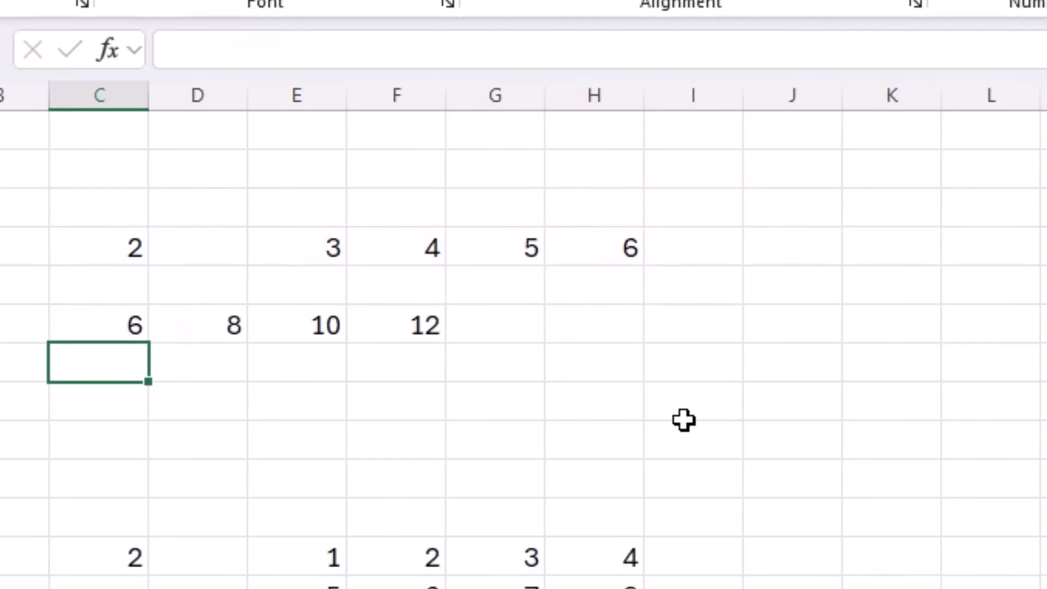
- Evaluate the E4:H4 reference inside C6's multiplication formula to inspect its array, and restore the original reference
{"action": "left_click", "coordinate": [128, 325]}
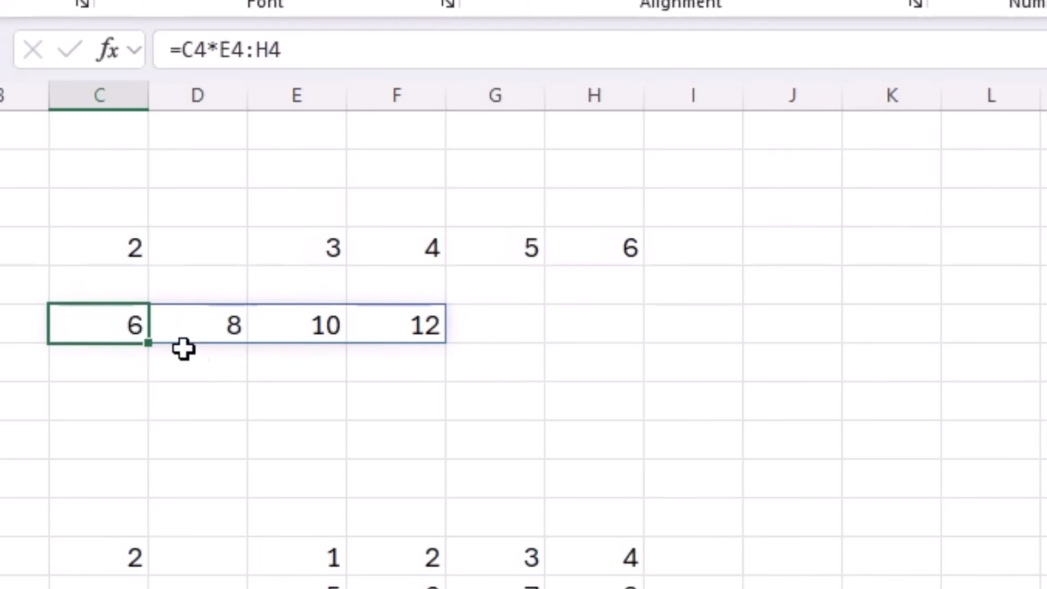
{"action": "left_click", "coordinate": [123, 254]}
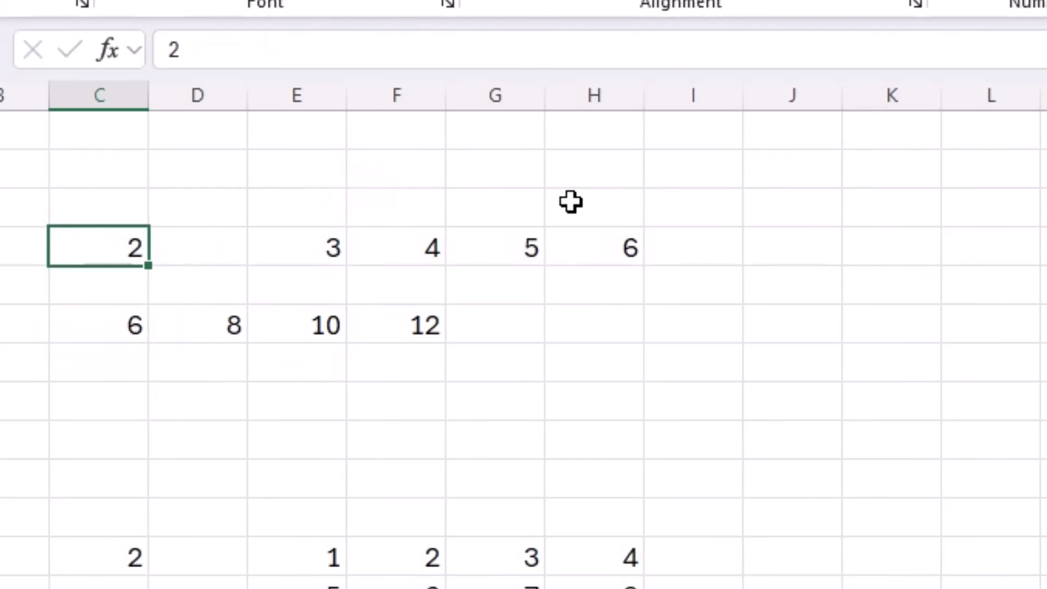
{"action": "left_click", "coordinate": [109, 322]}
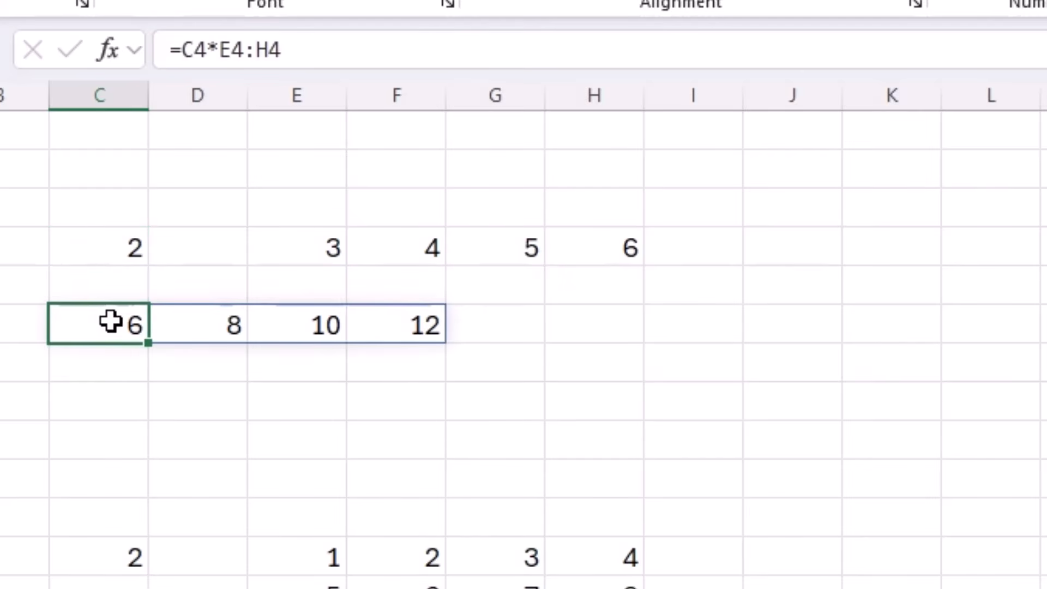
{"action": "double_click", "coordinate": [109, 322]}
{"action": "left_click_drag", "start_coordinate": [304, 48], "coordinate": [221, 48]}
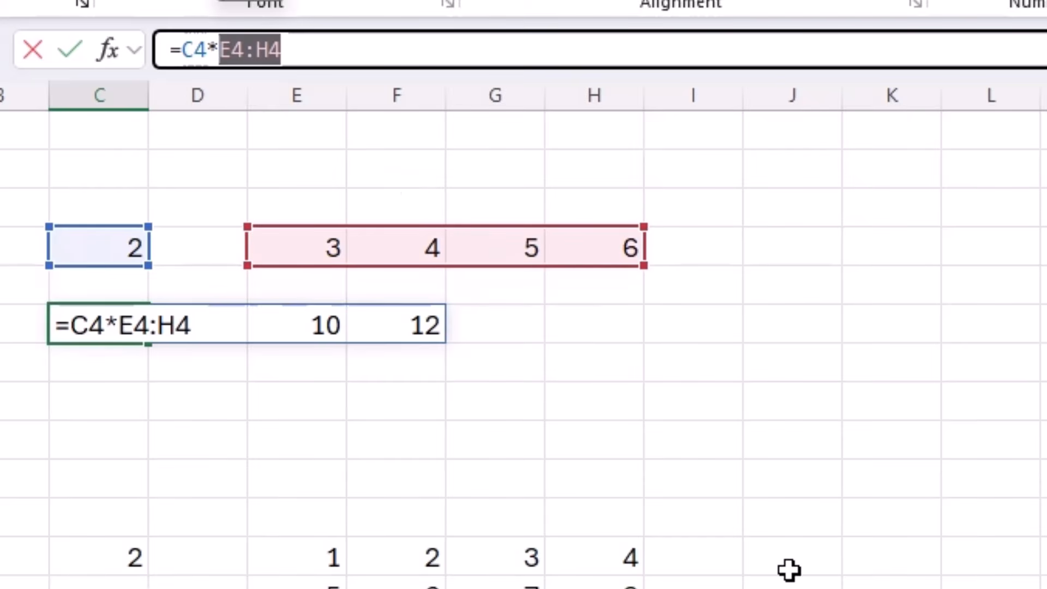
{"action": "key", "text": "F9"}
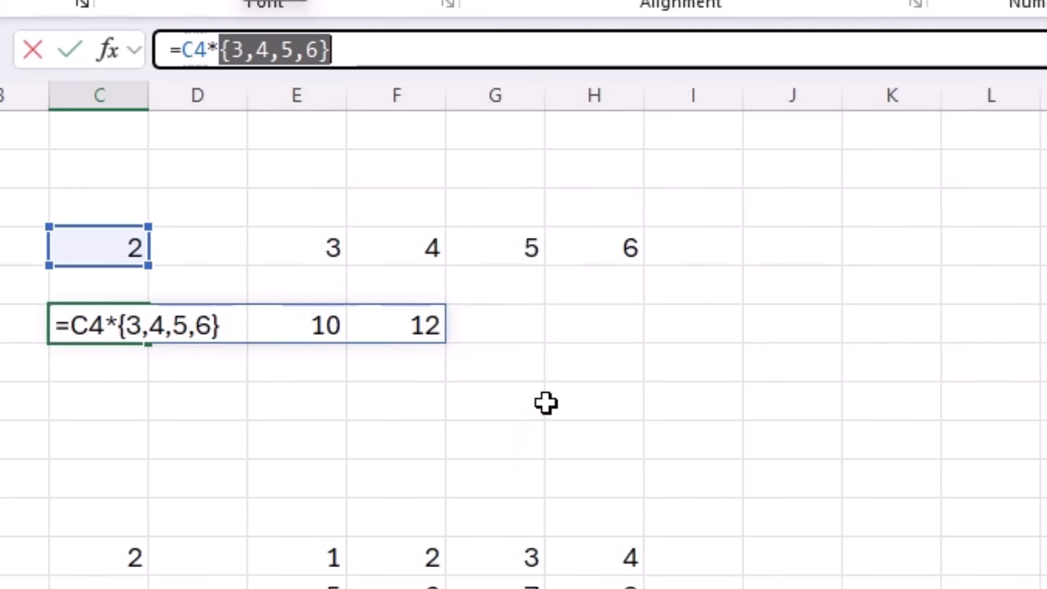
{"action": "key", "text": "Escape"}
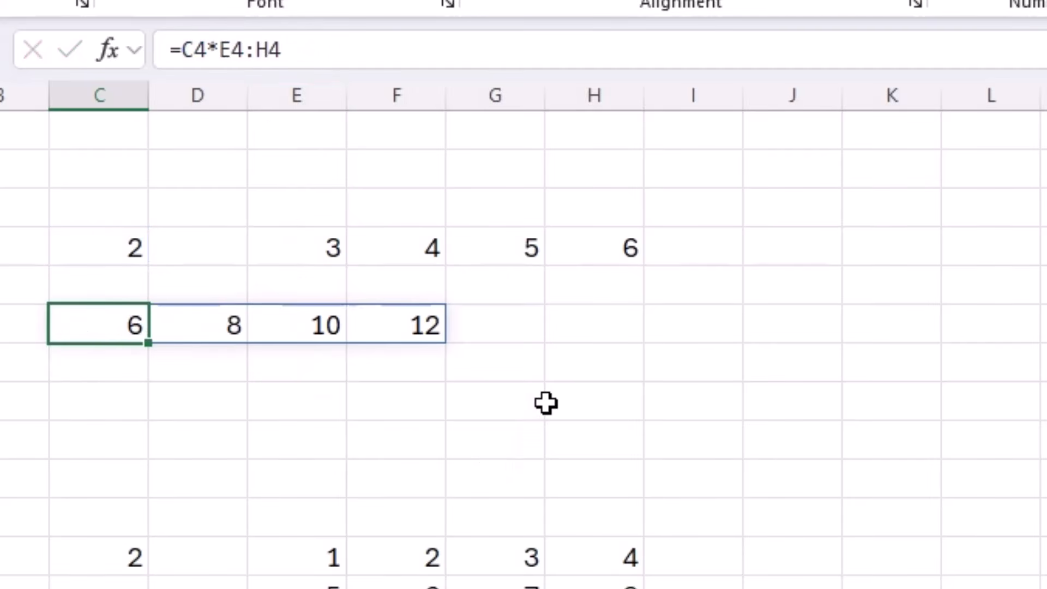
{"action": "left_click", "coordinate": [459, 386]}
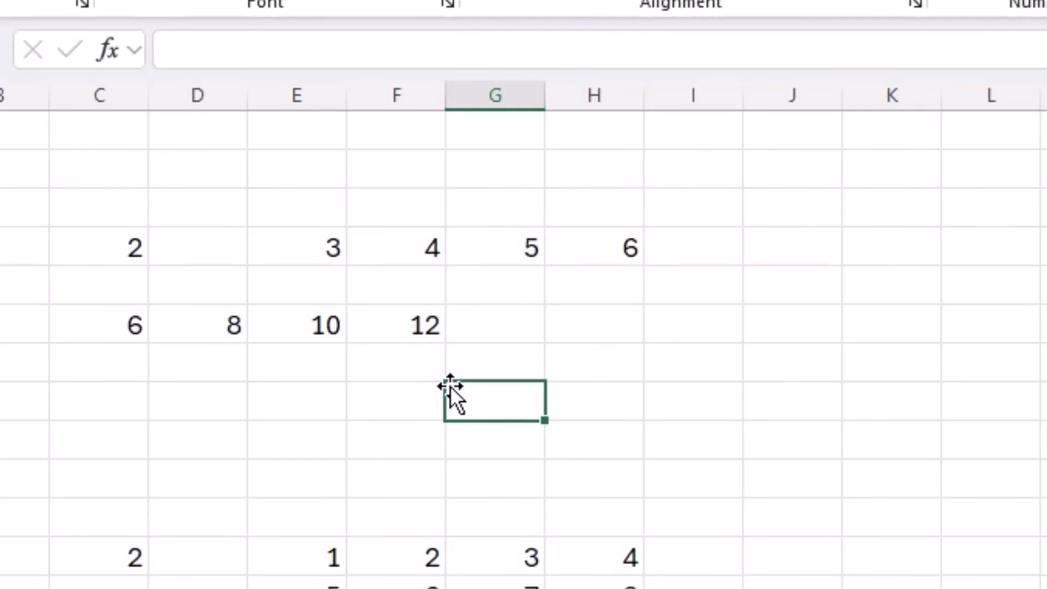
{"action": "left_click", "coordinate": [111, 338]}
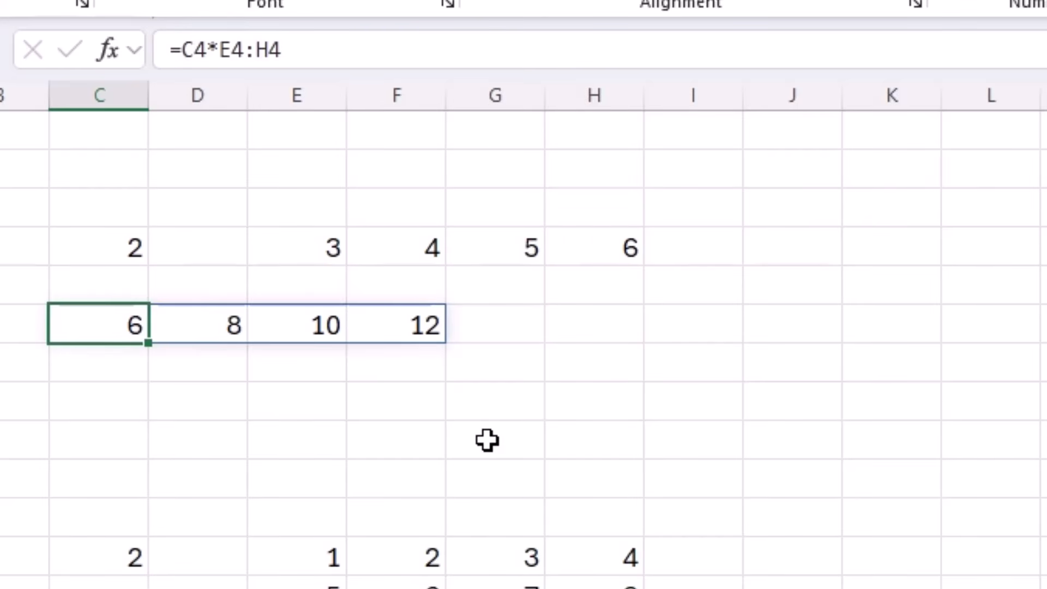
{"action": "left_click_drag", "start_coordinate": [325, 252], "coordinate": [535, 250]}
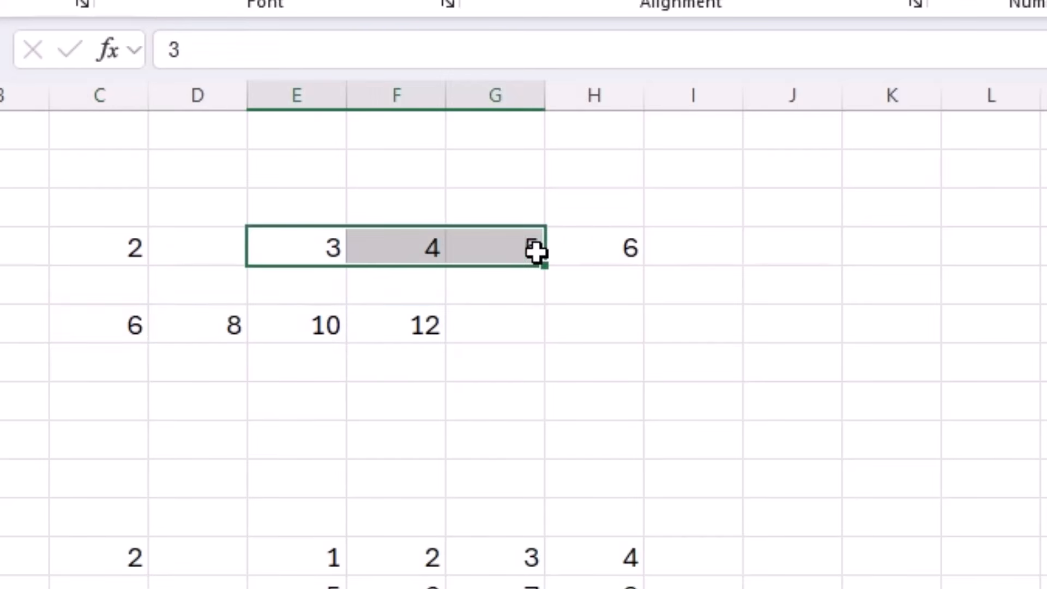
{"action": "left_click", "coordinate": [120, 399]}
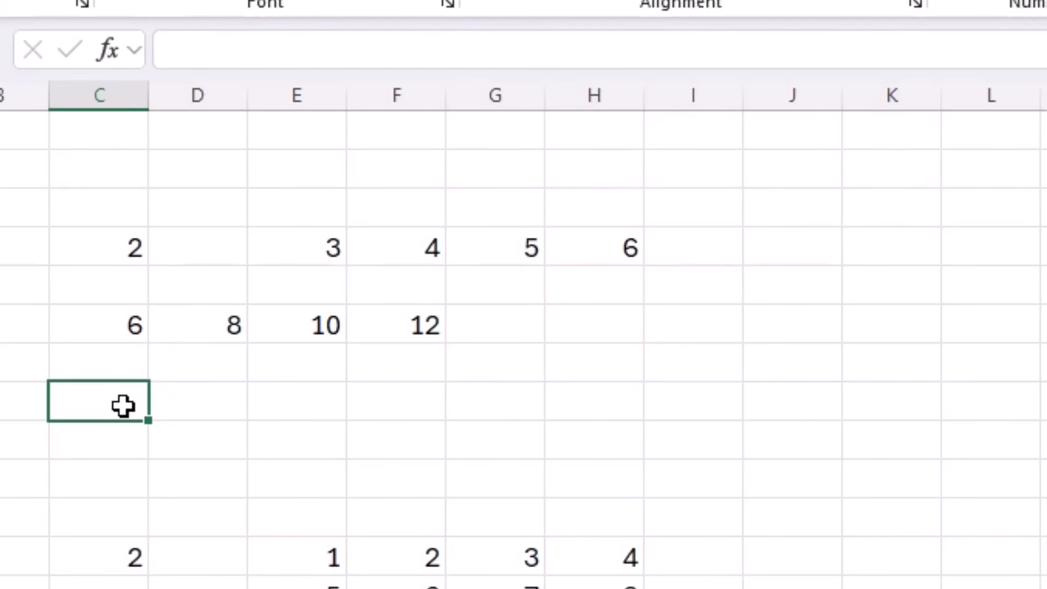
{"action": "left_click_drag", "start_coordinate": [322, 249], "coordinate": [609, 244]}
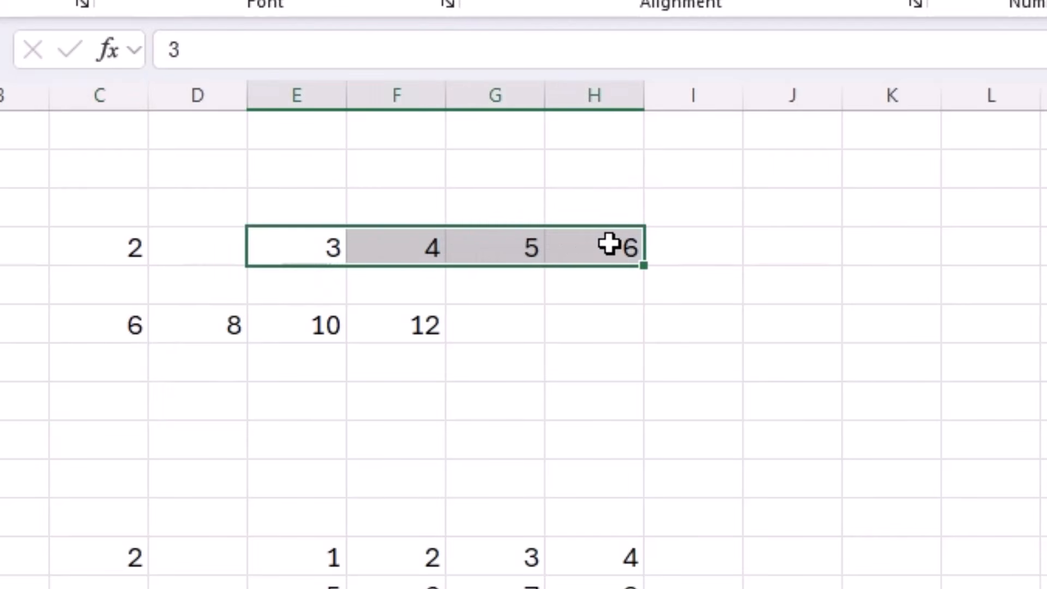
{"action": "left_click", "coordinate": [110, 246]}
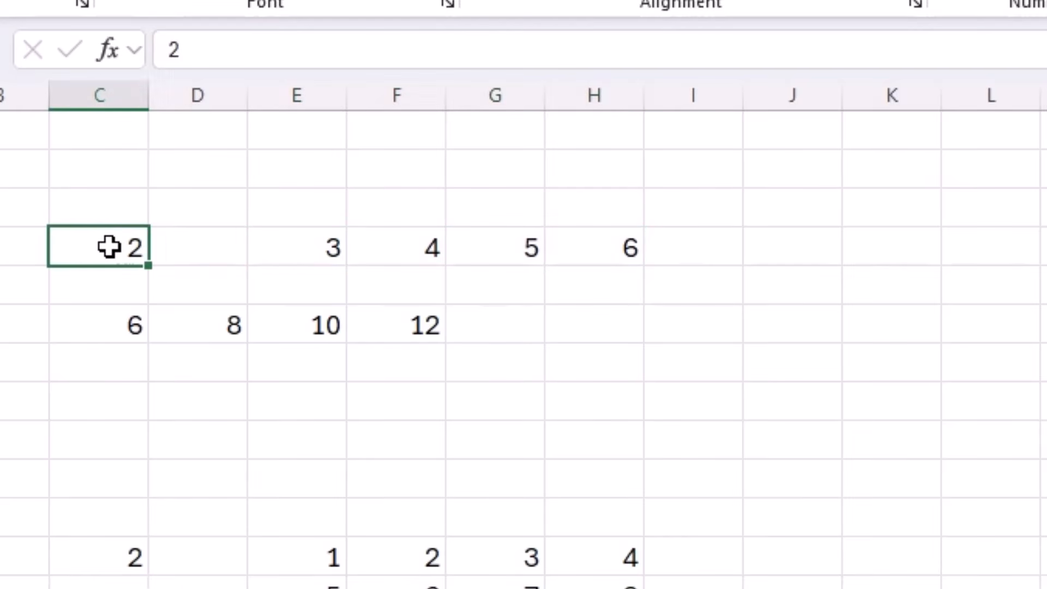
{"action": "left_click", "coordinate": [300, 243]}
- Enter =C4*E4:H4 as one legacy multi-cell array formula across the range C8:F8
{"action": "left_click_drag", "start_coordinate": [115, 393], "coordinate": [388, 386]}
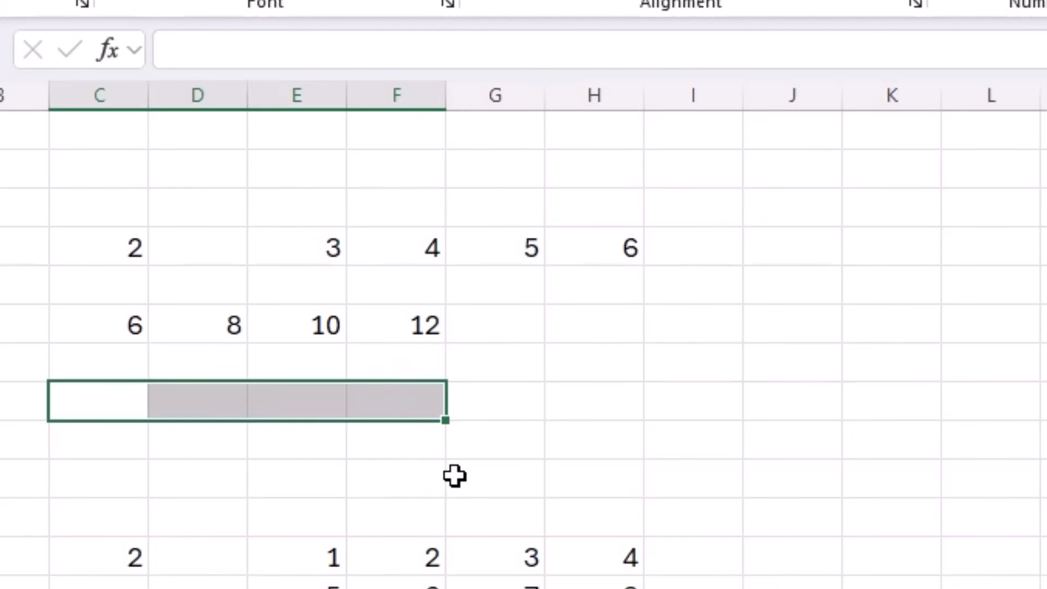
{"action": "type", "text": "="}
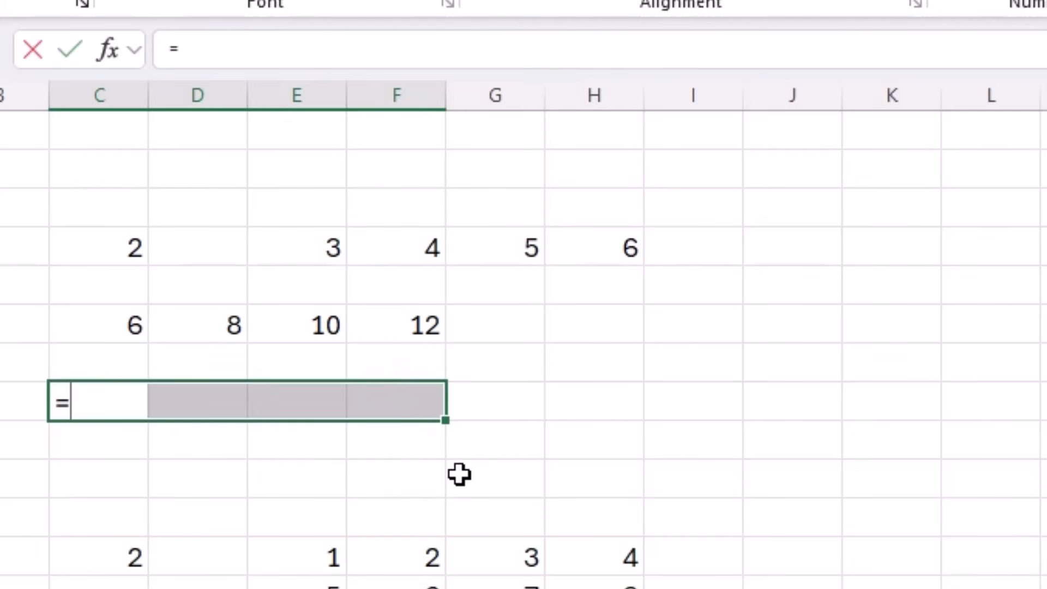
{"action": "left_click", "coordinate": [126, 243]}
{"action": "type", "text": "*"}
{"action": "left_click_drag", "start_coordinate": [309, 252], "coordinate": [572, 256]}
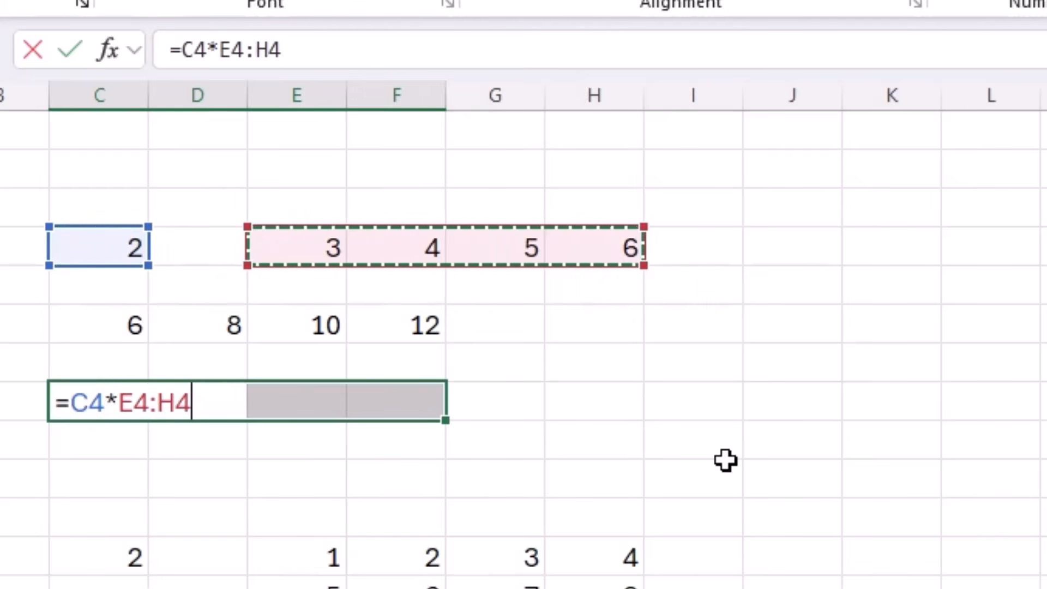
{"action": "key", "text": "ctrl+shift+Return"}
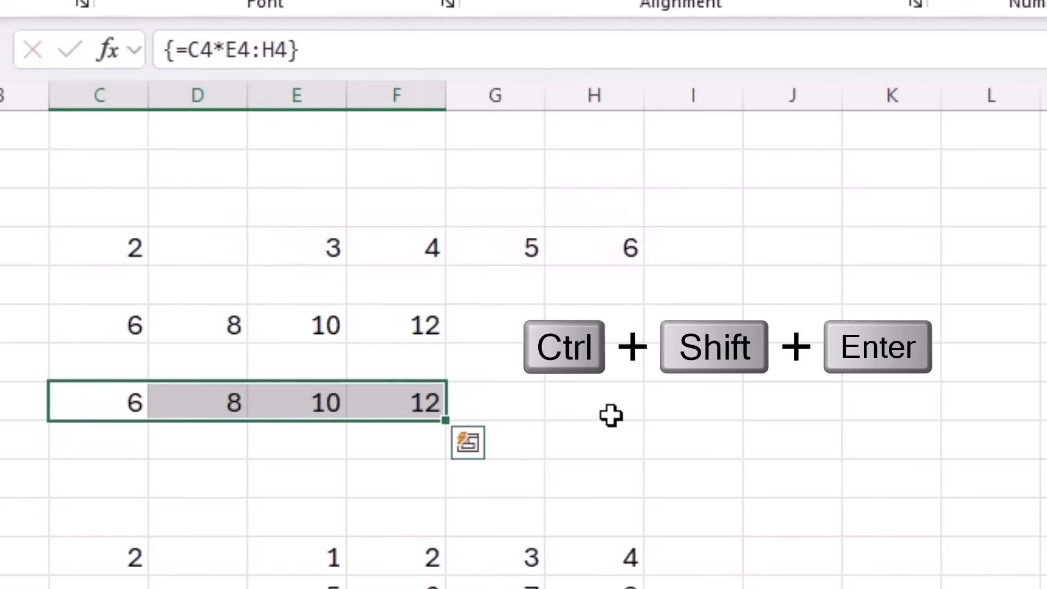
{"action": "left_click", "coordinate": [561, 410]}
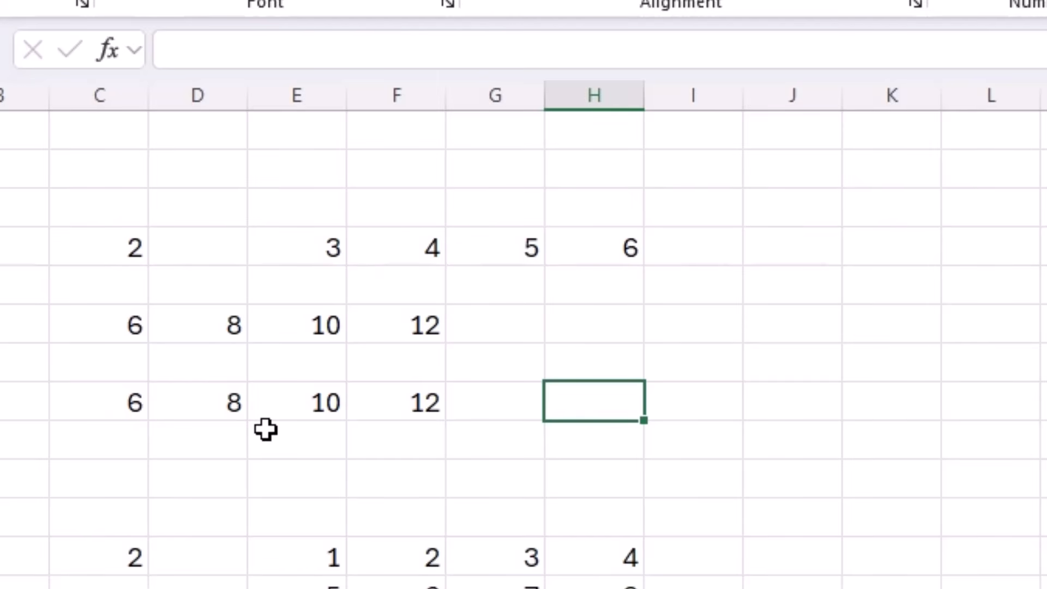
- Enter the formula =C12*E12:H13 in cell C15 to multiply the single value by the two-row range
{"action": "left_click", "coordinate": [100, 401]}
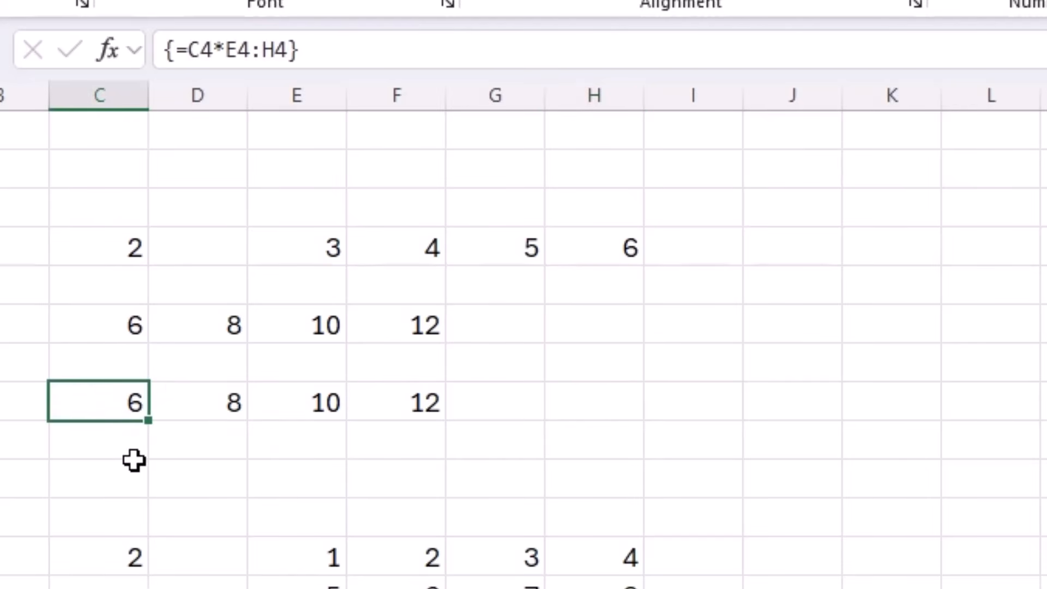
{"action": "left_click_drag", "start_coordinate": [322, 299], "coordinate": [607, 296]}
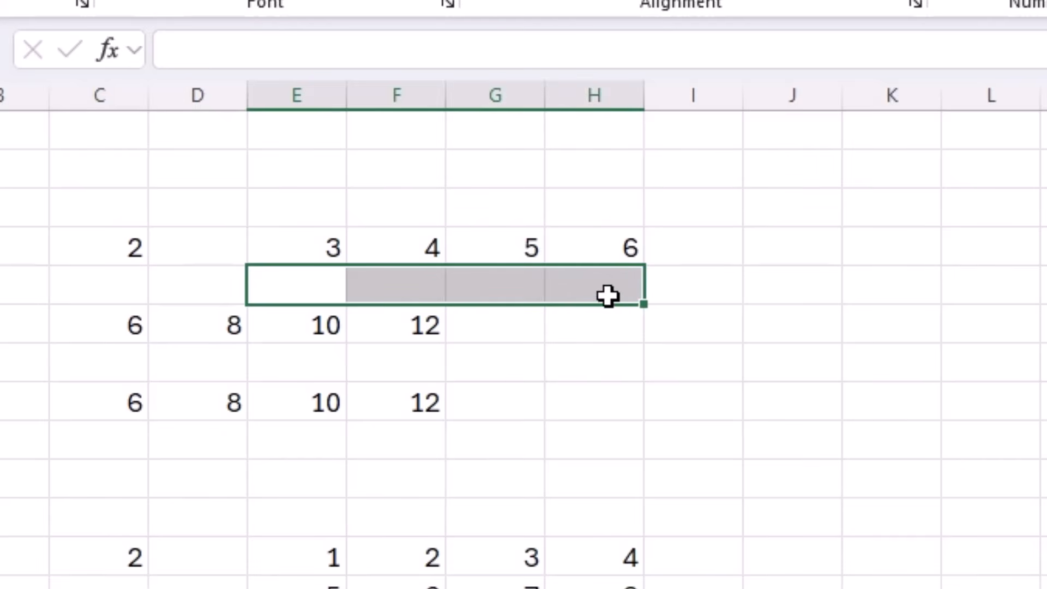
{"action": "scroll", "coordinate": [521, 411], "scroll_direction": "down", "scroll_amount": 3}
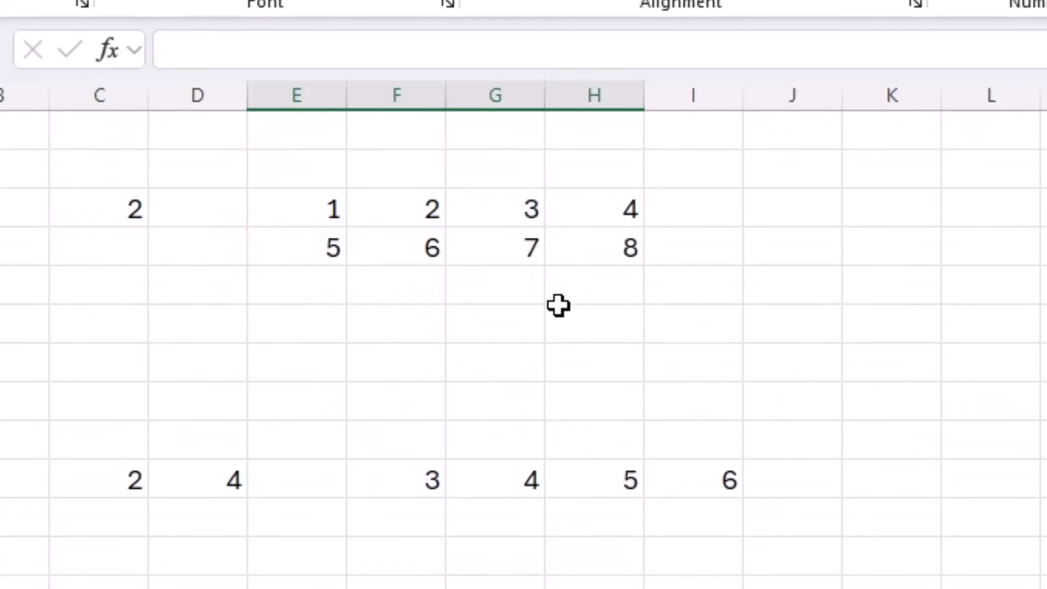
{"action": "left_click", "coordinate": [124, 325]}
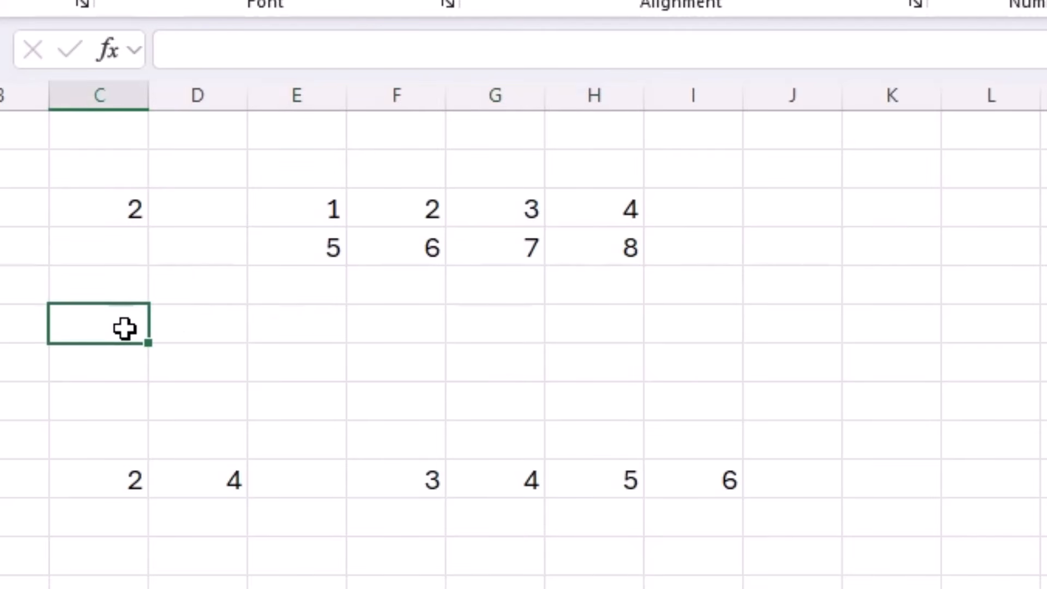
{"action": "type", "text": "="}
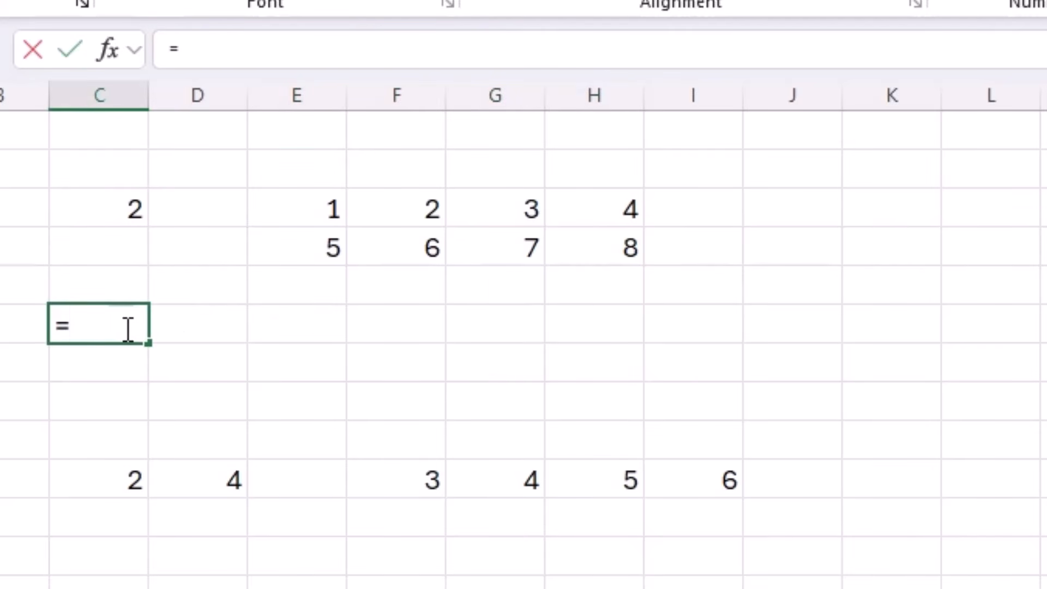
{"action": "left_click", "coordinate": [119, 213]}
{"action": "type", "text": "*"}
{"action": "left_click_drag", "start_coordinate": [289, 210], "coordinate": [570, 234]}
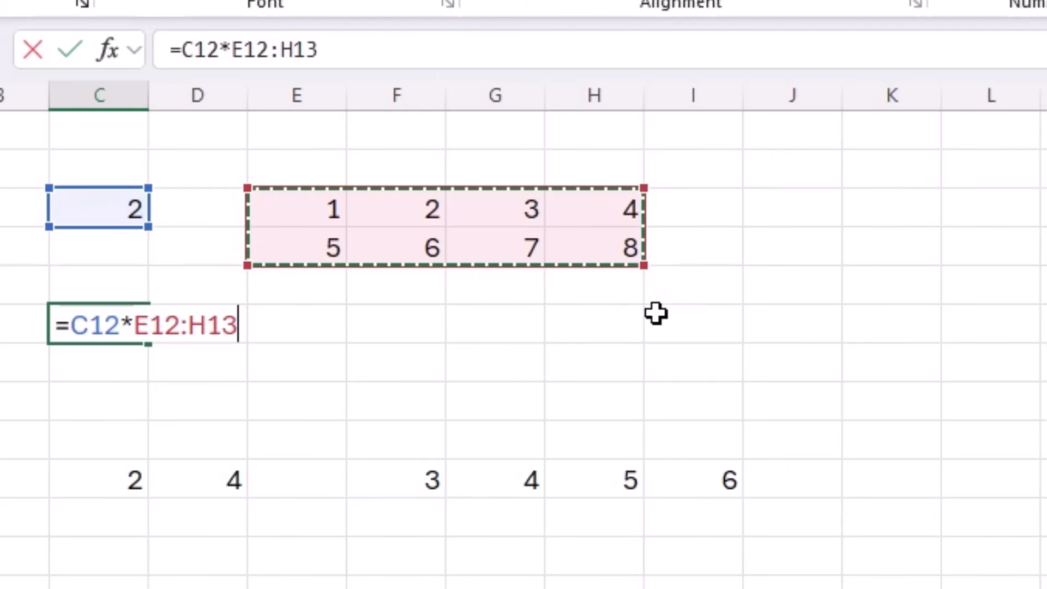
{"action": "key", "text": "Return"}
{"action": "left_click", "coordinate": [663, 332]}
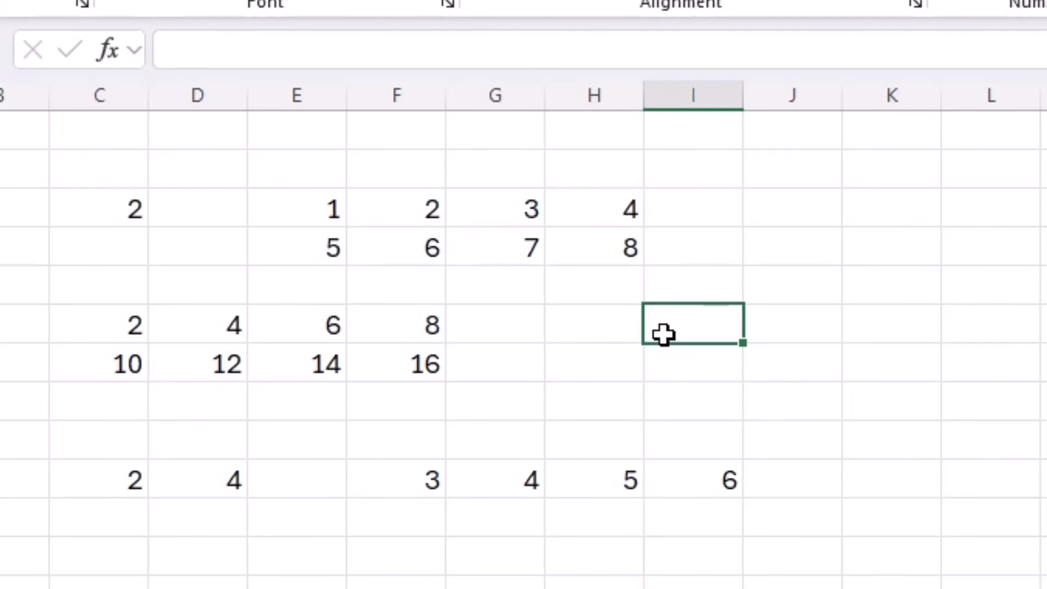
{"action": "left_click", "coordinate": [110, 185]}
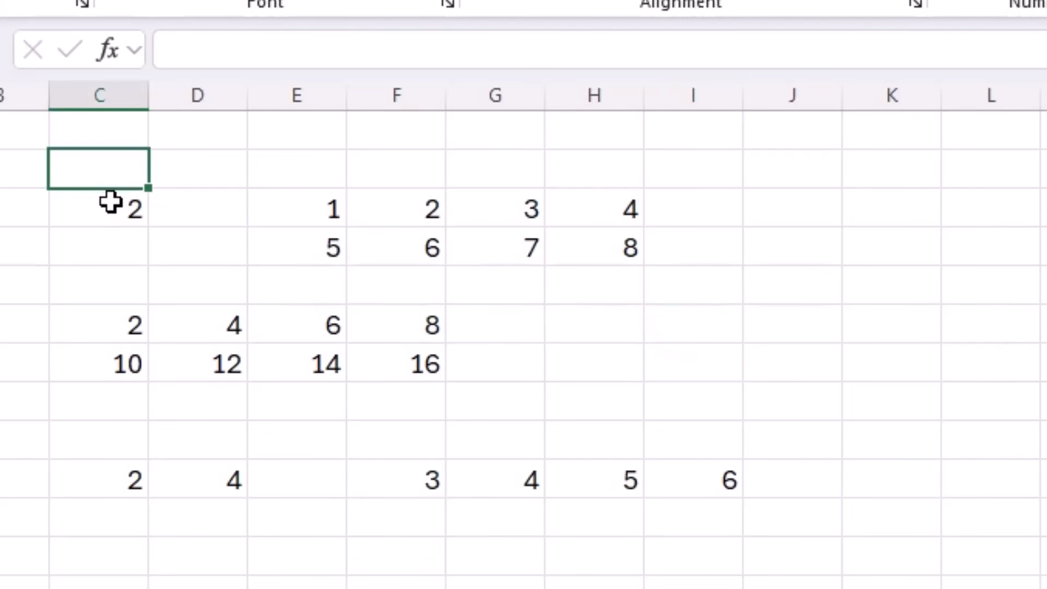
{"action": "left_click", "coordinate": [110, 203]}
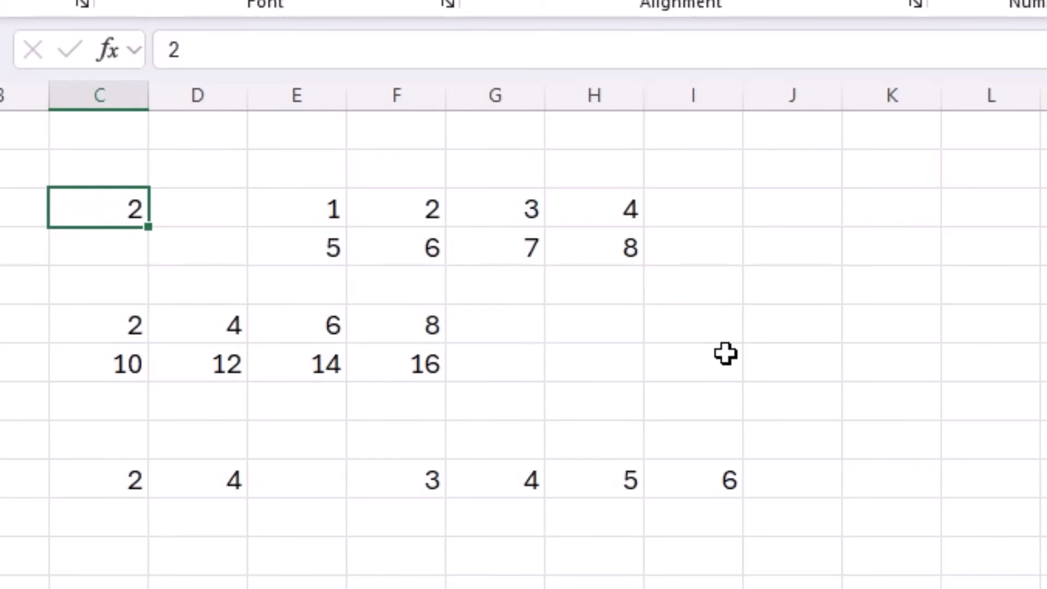
- Enter the formula =C19:D19*F19:I19 in cell F21 to multiply two horizontal ranges of different lengths
{"action": "scroll", "coordinate": [726, 355], "scroll_direction": "down", "scroll_amount": 1}
{"action": "scroll", "coordinate": [239, 431], "scroll_direction": "down", "scroll_amount": 1}
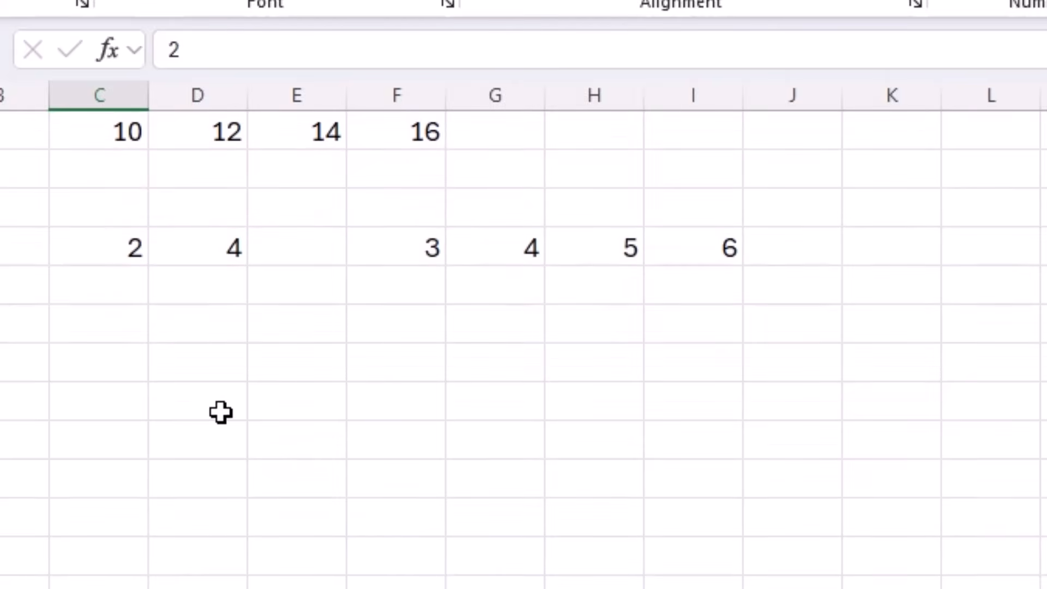
{"action": "left_click", "coordinate": [360, 327]}
{"action": "type", "text": "="}
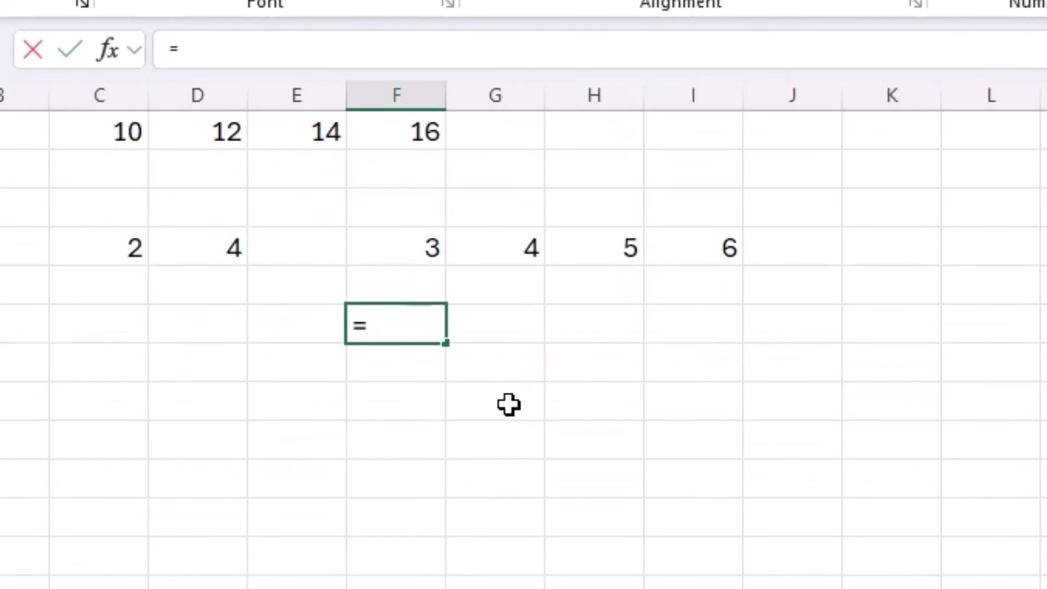
{"action": "left_click_drag", "start_coordinate": [121, 247], "coordinate": [199, 243]}
{"action": "type", "text": "*"}
{"action": "left_click_drag", "start_coordinate": [395, 232], "coordinate": [682, 243]}
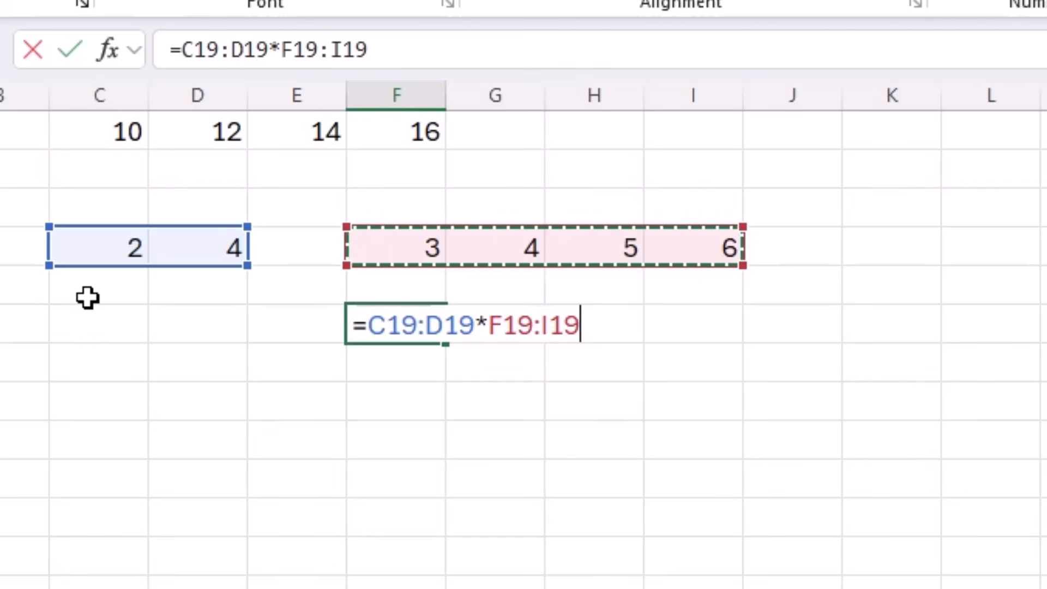
{"action": "key", "text": "Return"}
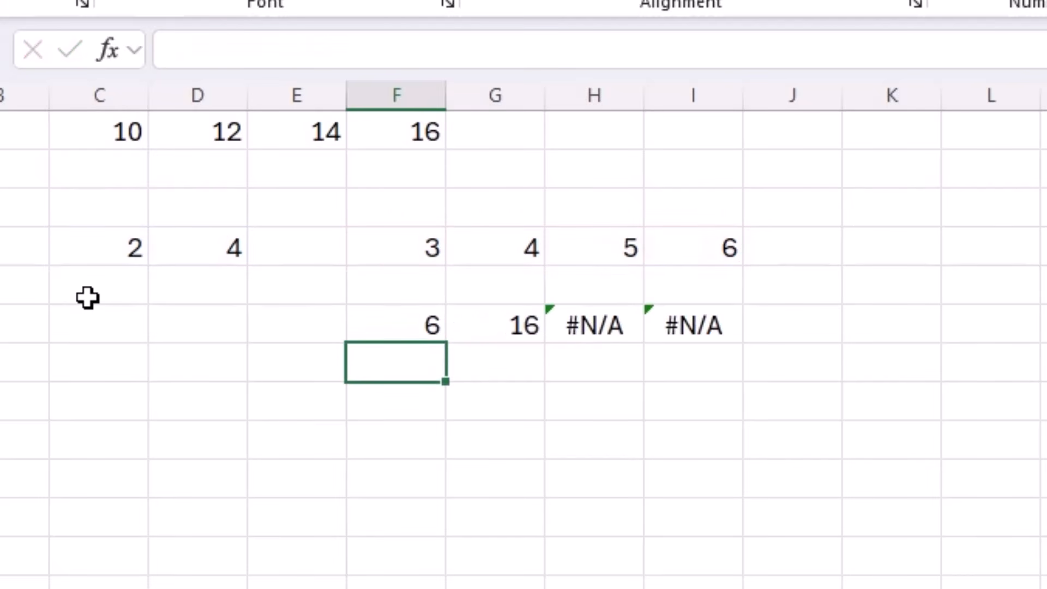
- Examine how the values in C19:D19 pair with those in F19:I19 to produce each result in F21:I21
{"action": "left_click", "coordinate": [395, 317]}
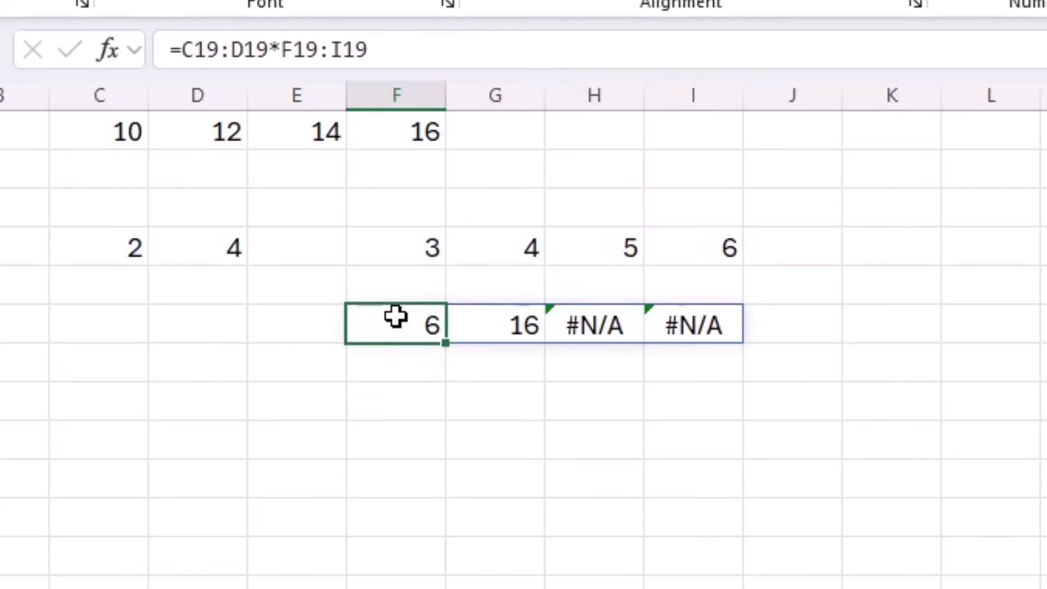
{"action": "left_click", "coordinate": [479, 322]}
{"action": "scroll", "coordinate": [297, 357], "scroll_direction": "up", "scroll_amount": 1}
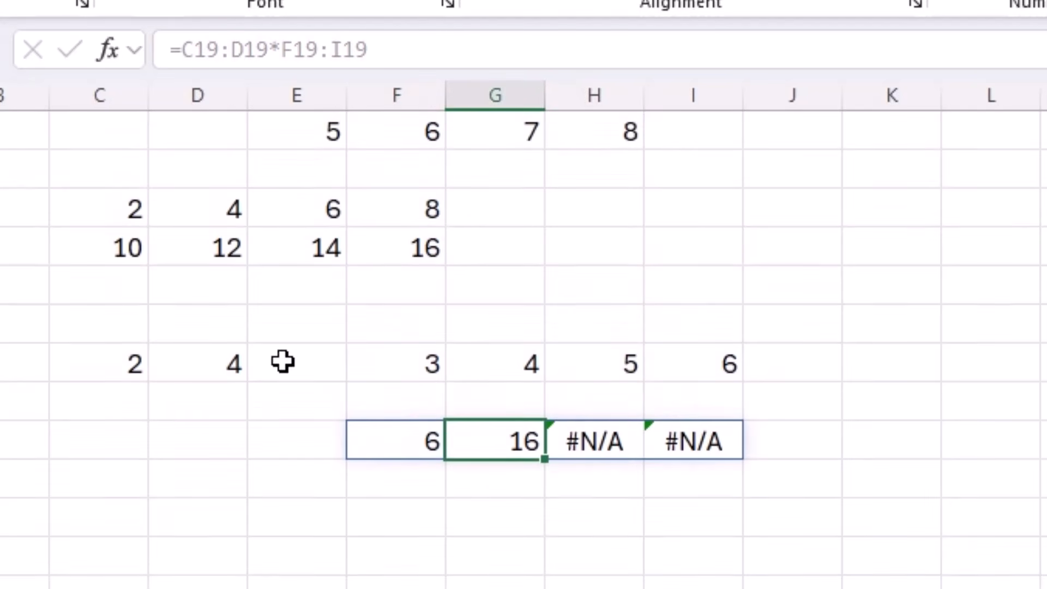
{"action": "left_click", "coordinate": [124, 374]}
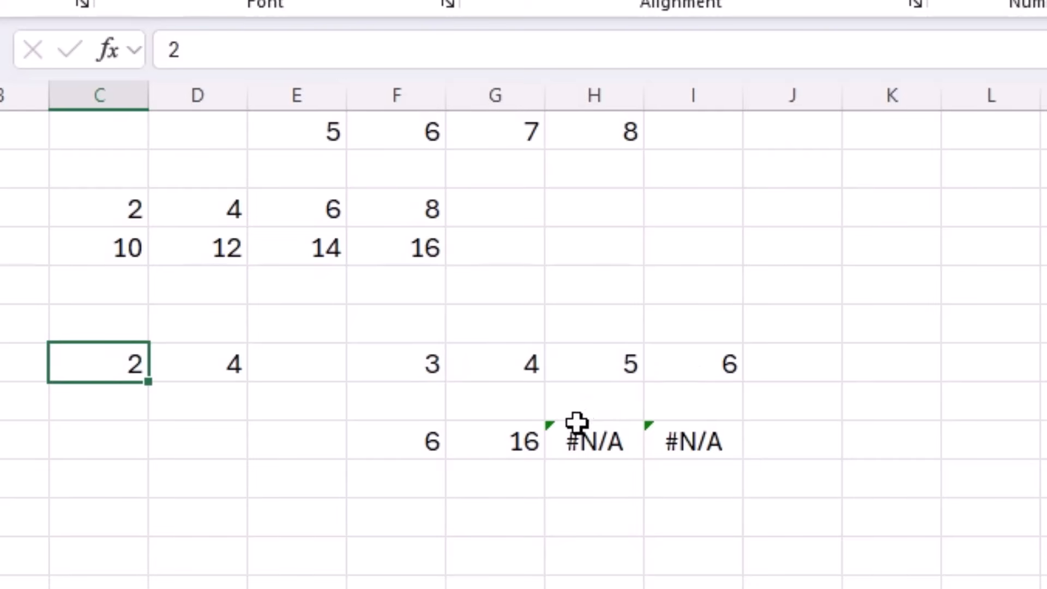
{"action": "left_click", "coordinate": [388, 440]}
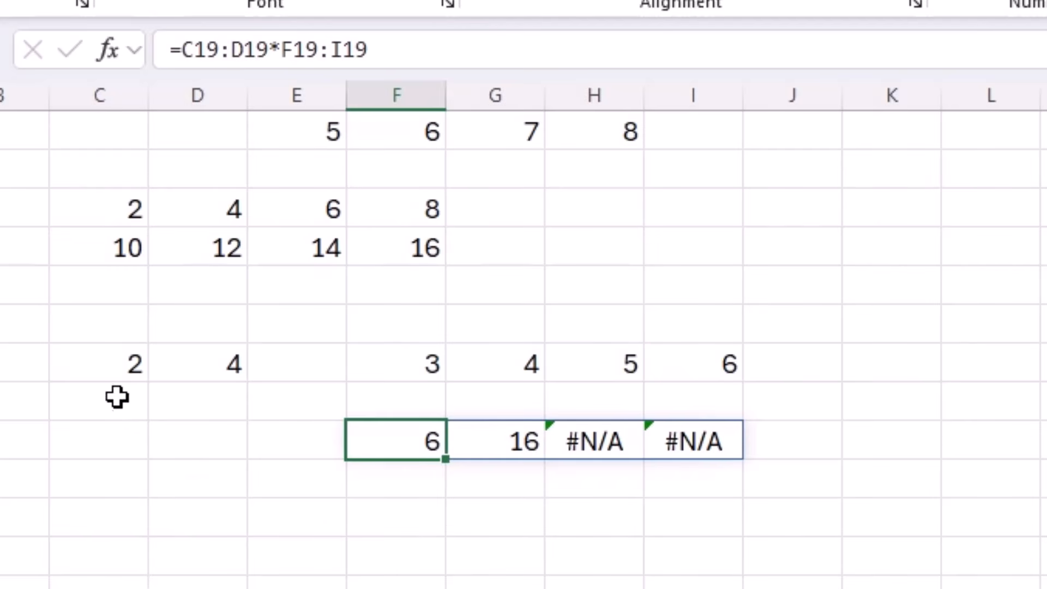
{"action": "left_click", "coordinate": [112, 366]}
{"action": "left_click", "coordinate": [387, 364]}
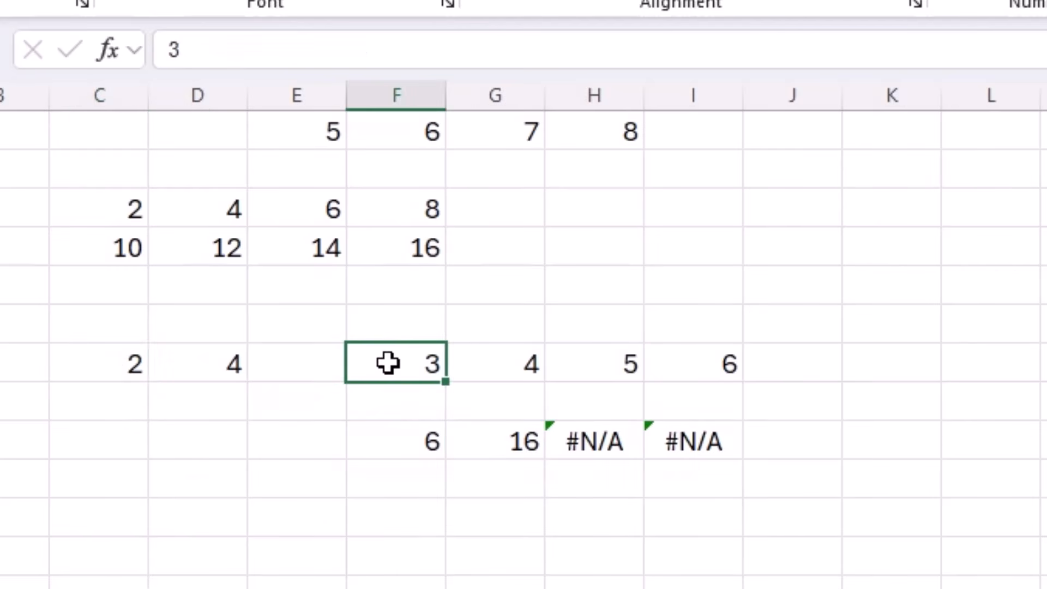
{"action": "left_click", "coordinate": [232, 373]}
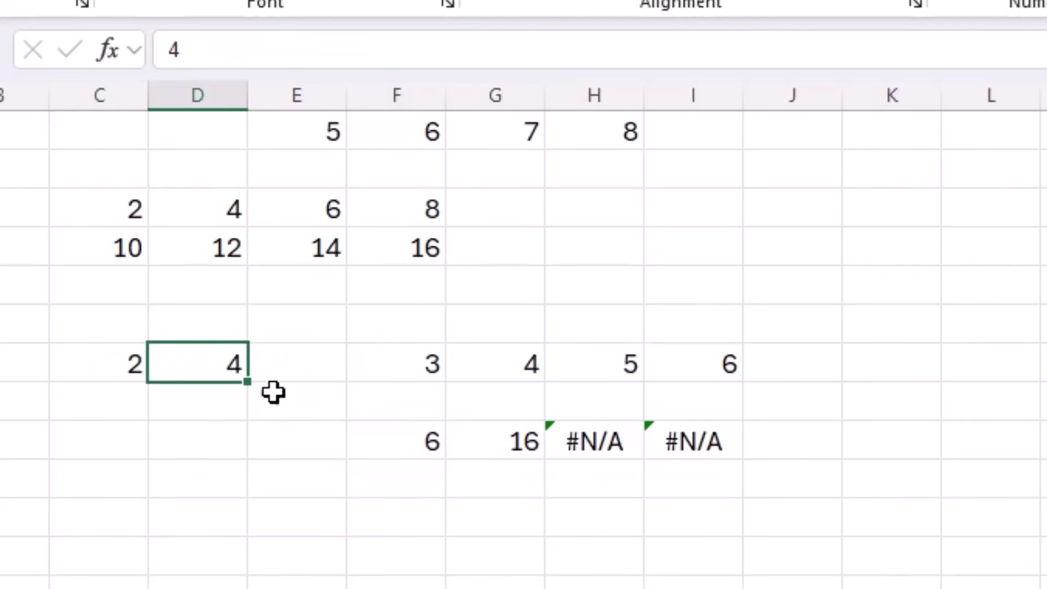
{"action": "left_click", "coordinate": [509, 360]}
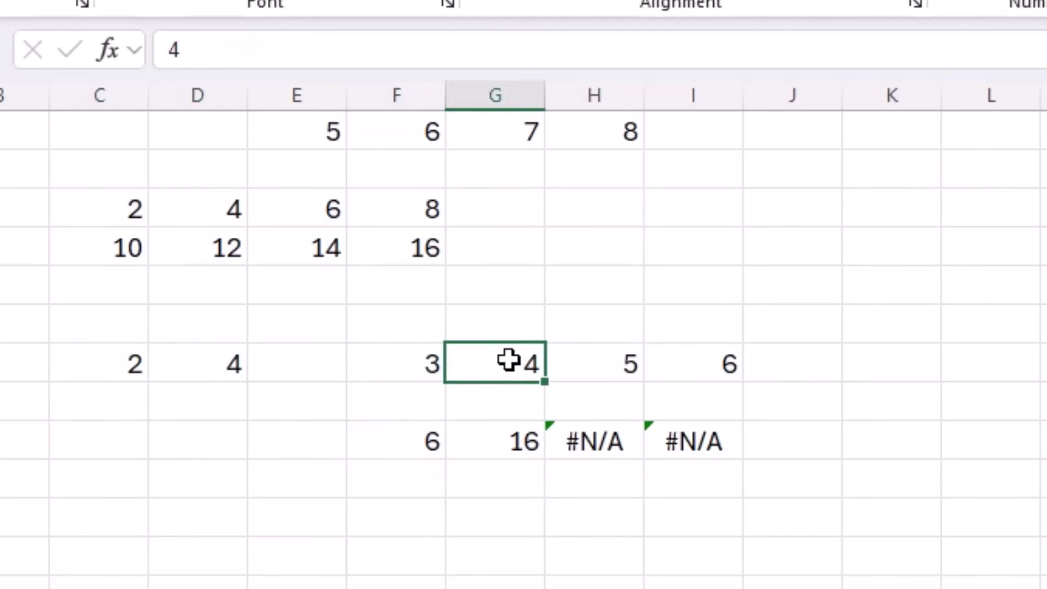
{"action": "left_click", "coordinate": [307, 376]}
{"action": "left_click", "coordinate": [584, 376]}
{"action": "left_click", "coordinate": [692, 367]}
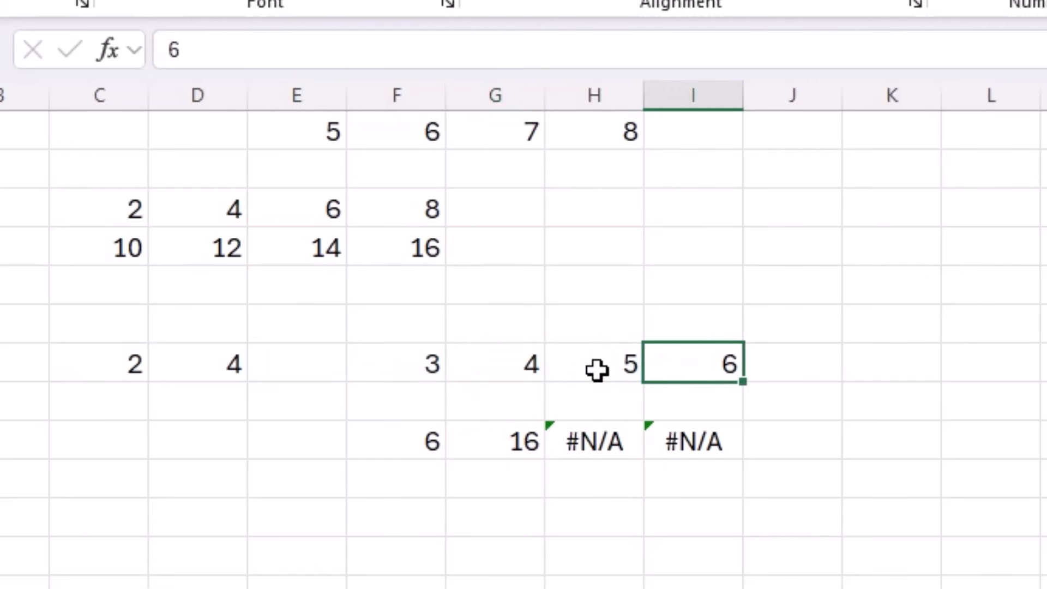
{"action": "left_click_drag", "start_coordinate": [133, 369], "coordinate": [187, 369]}
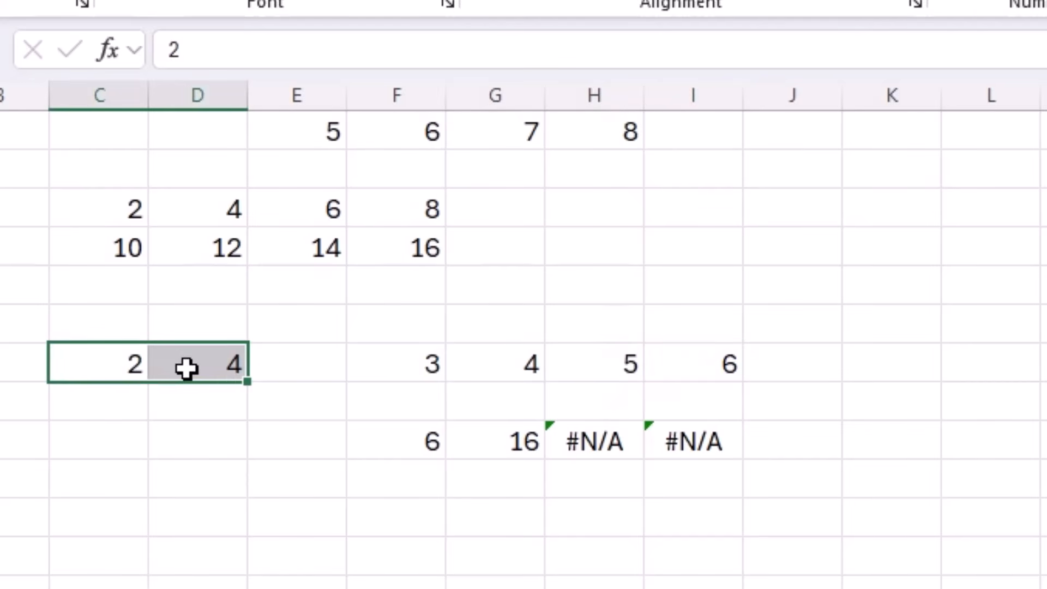
{"action": "left_click_drag", "start_coordinate": [402, 444], "coordinate": [473, 446]}
{"action": "left_click_drag", "start_coordinate": [584, 443], "coordinate": [666, 444]}
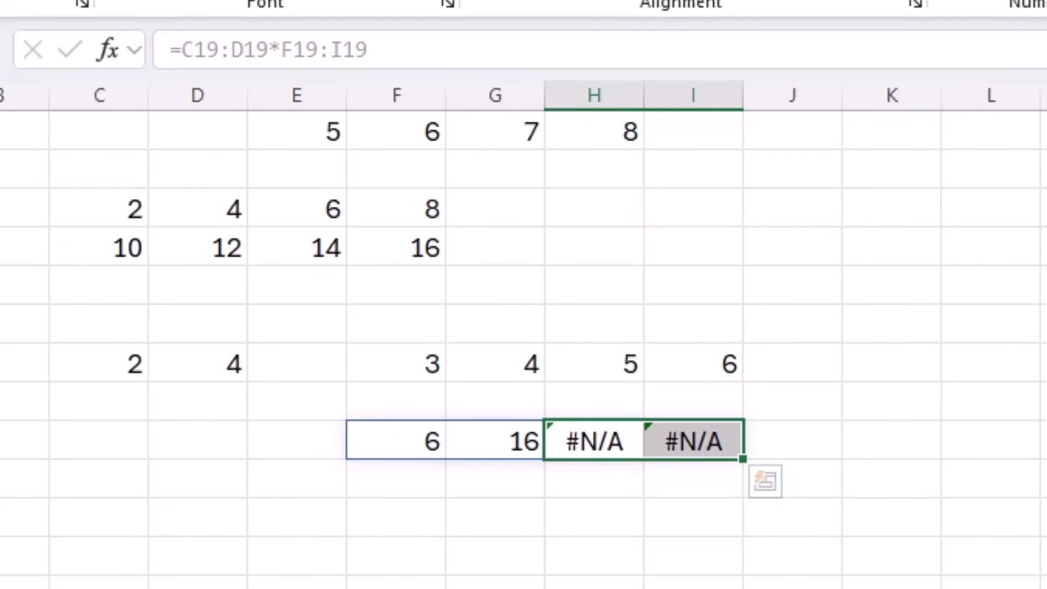
- On the worksheet with the five-row column and five-by-five block, enter =D4:D8*F4:J8 in cell F10 to multiply the two ranges
{"action": "left_click", "coordinate": [495, 581]}
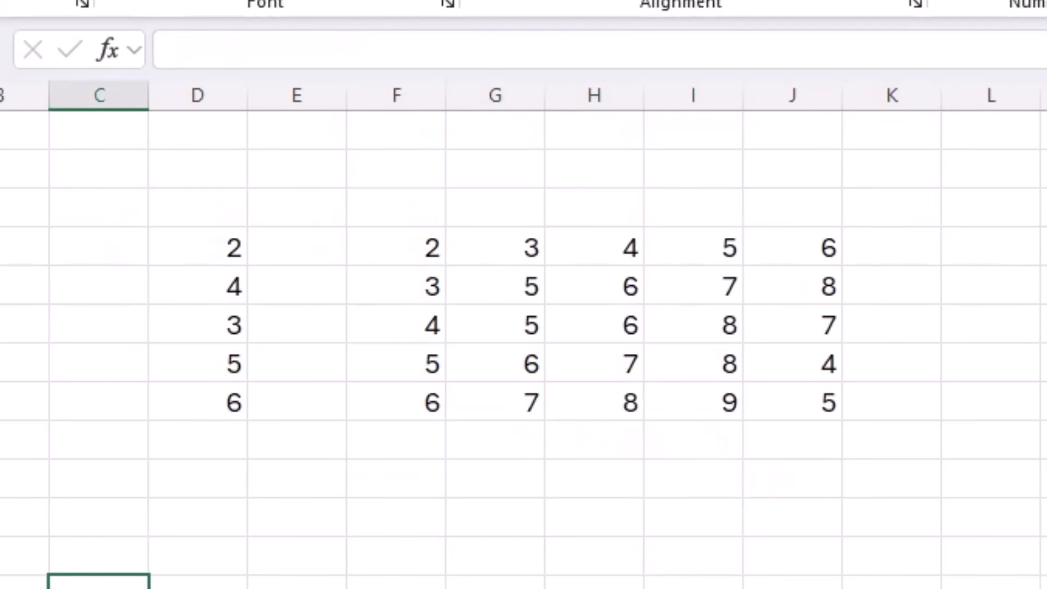
{"action": "left_click", "coordinate": [431, 362]}
{"action": "left_click_drag", "start_coordinate": [229, 248], "coordinate": [211, 400]}
{"action": "left_click_drag", "start_coordinate": [423, 248], "coordinate": [824, 398]}
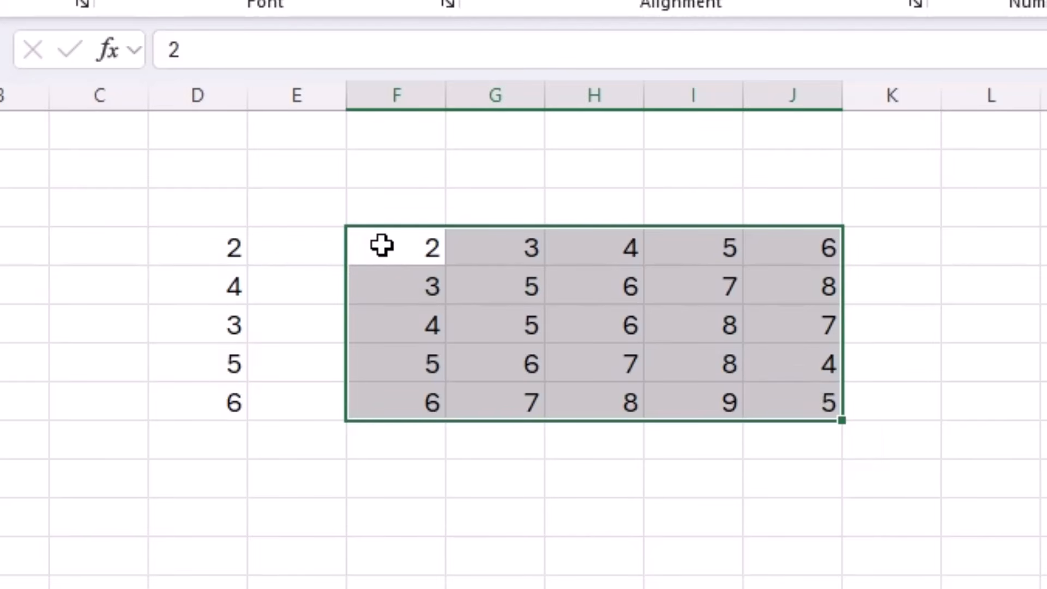
{"action": "left_click", "coordinate": [370, 490]}
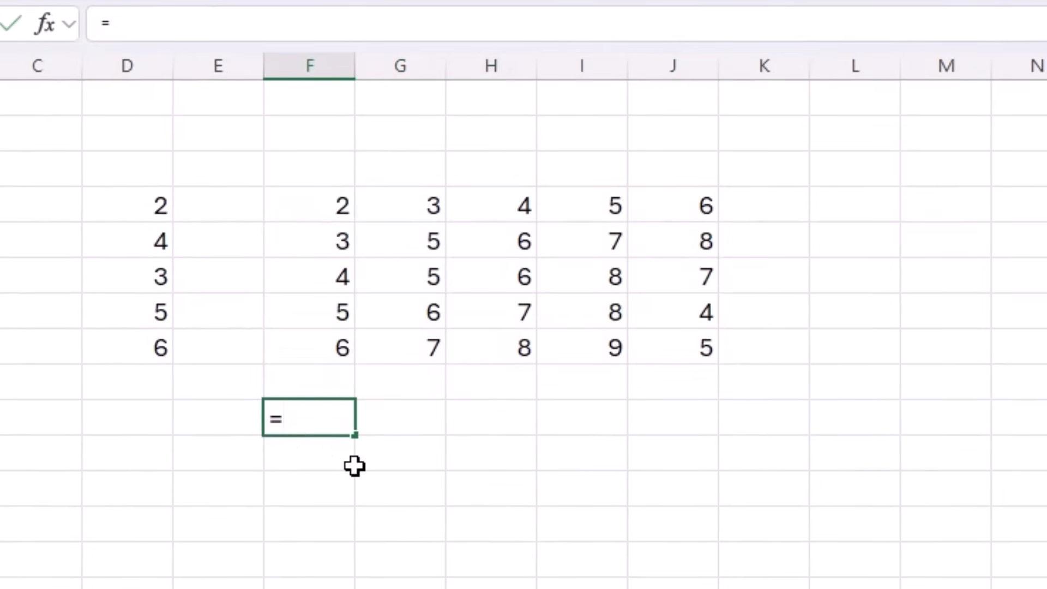
{"action": "type", "text": "="}
{"action": "left_click_drag", "start_coordinate": [152, 203], "coordinate": [140, 344]}
{"action": "type", "text": "*"}
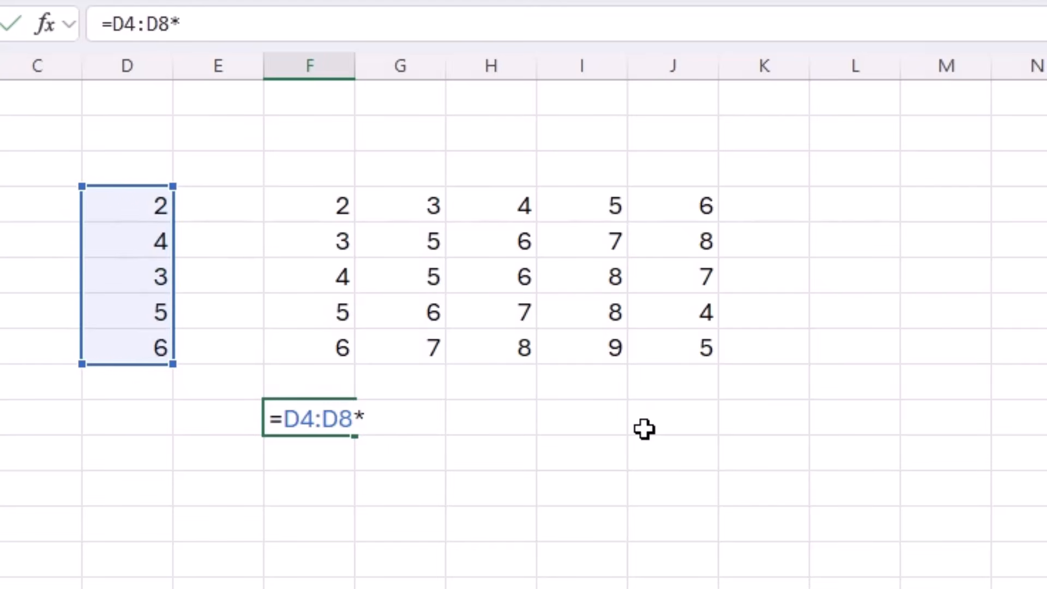
{"action": "left_click_drag", "start_coordinate": [326, 206], "coordinate": [660, 338]}
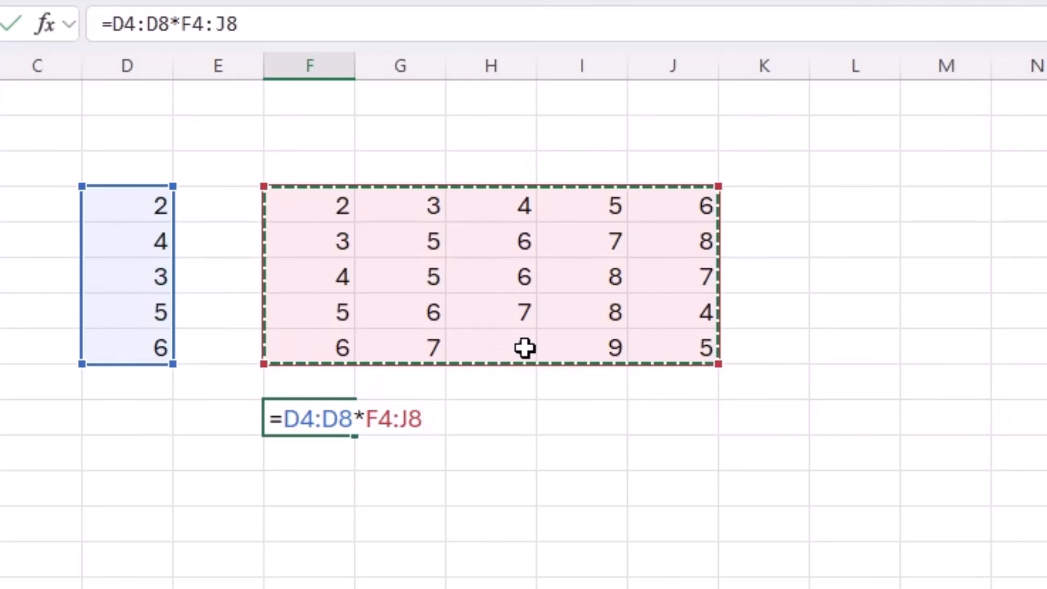
{"action": "key", "text": "Return"}
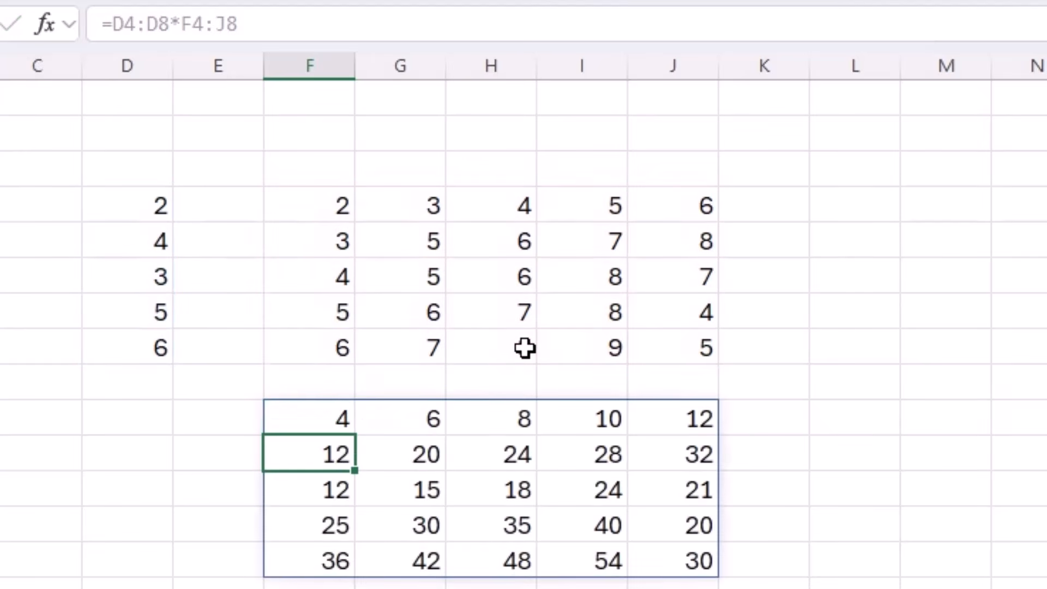
- Evaluate the D4:D8 and F4:J8 references inside F10's formula to inspect their arrays, and restore the original references
{"action": "left_click", "coordinate": [327, 417]}
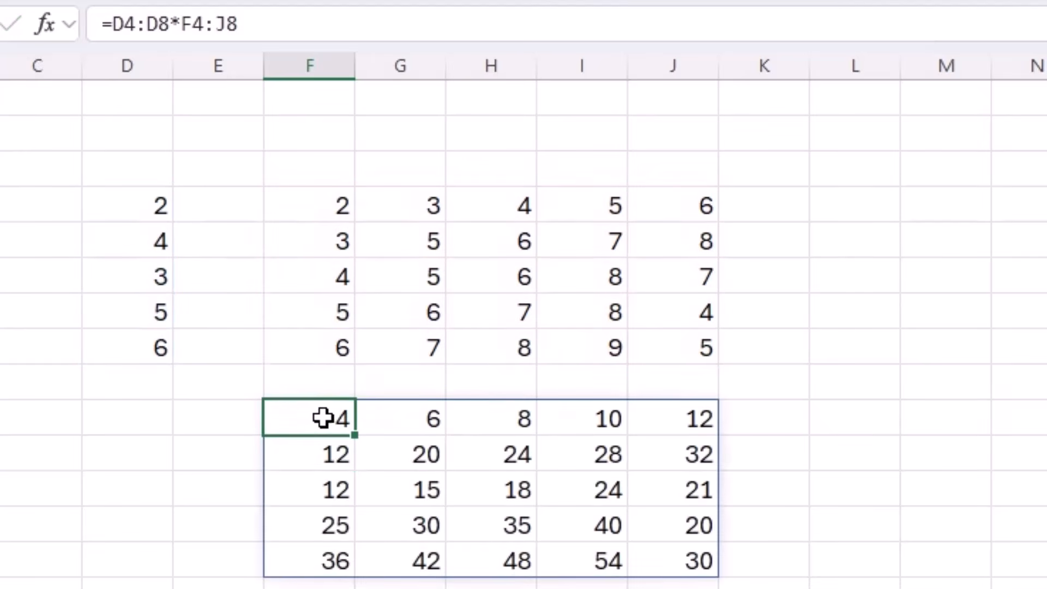
{"action": "key", "text": "F2"}
{"action": "left_click_drag", "start_coordinate": [288, 418], "coordinate": [425, 419]}
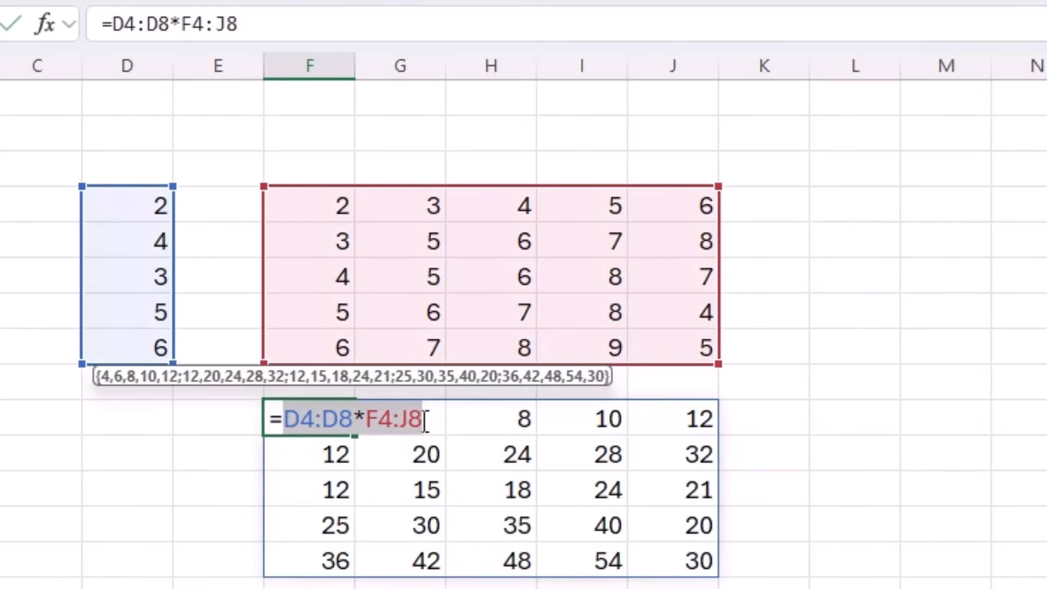
{"action": "left_click", "coordinate": [357, 420]}
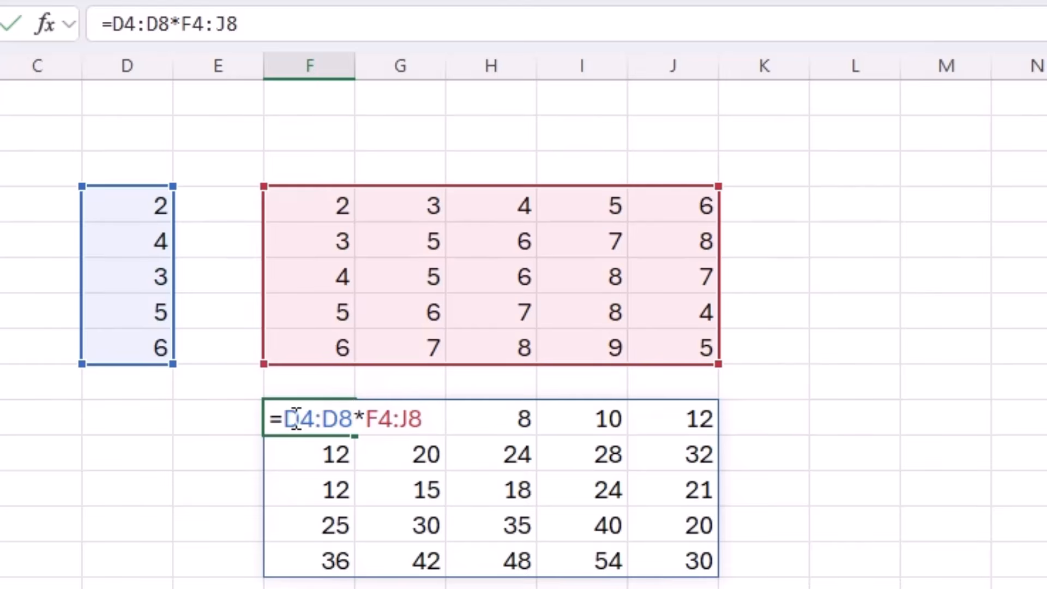
{"action": "left_click_drag", "start_coordinate": [290, 419], "coordinate": [354, 419]}
{"action": "key", "text": "F9"}
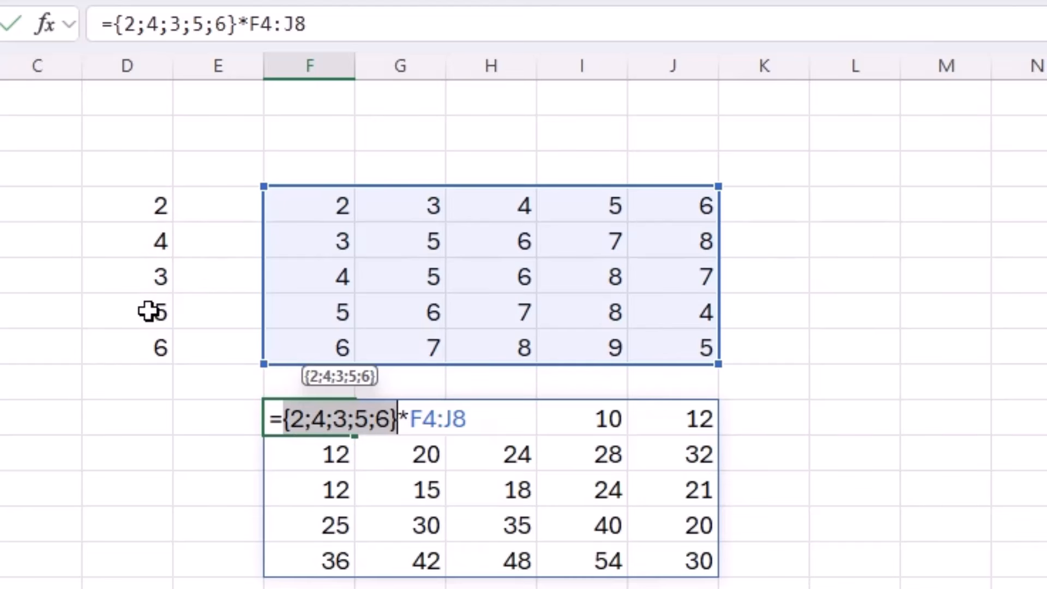
{"action": "left_click_drag", "start_coordinate": [412, 420], "coordinate": [471, 419]}
{"action": "key", "text": "F9"}
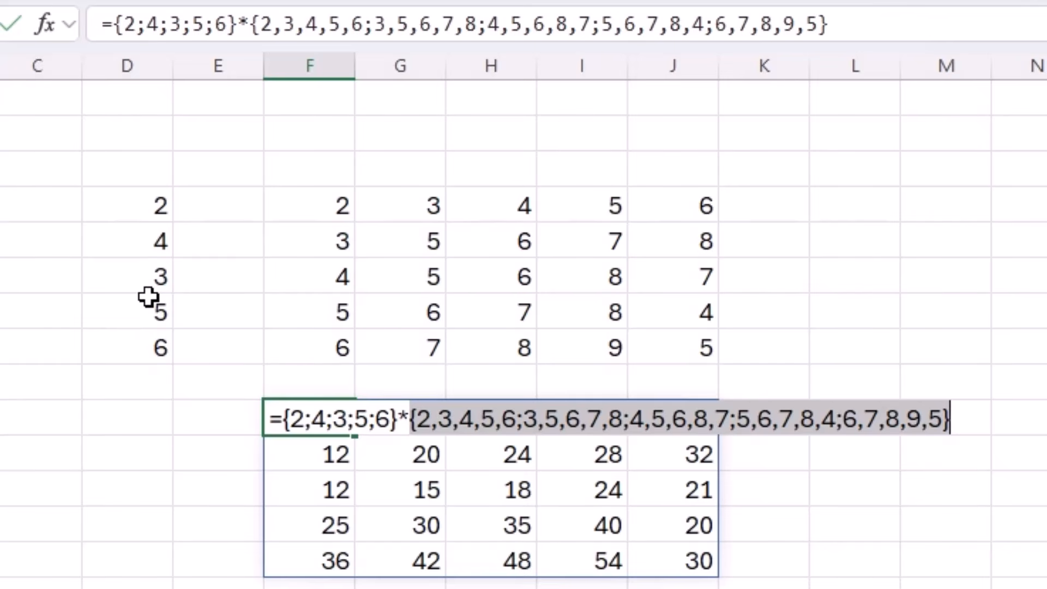
{"action": "key", "text": "Escape"}
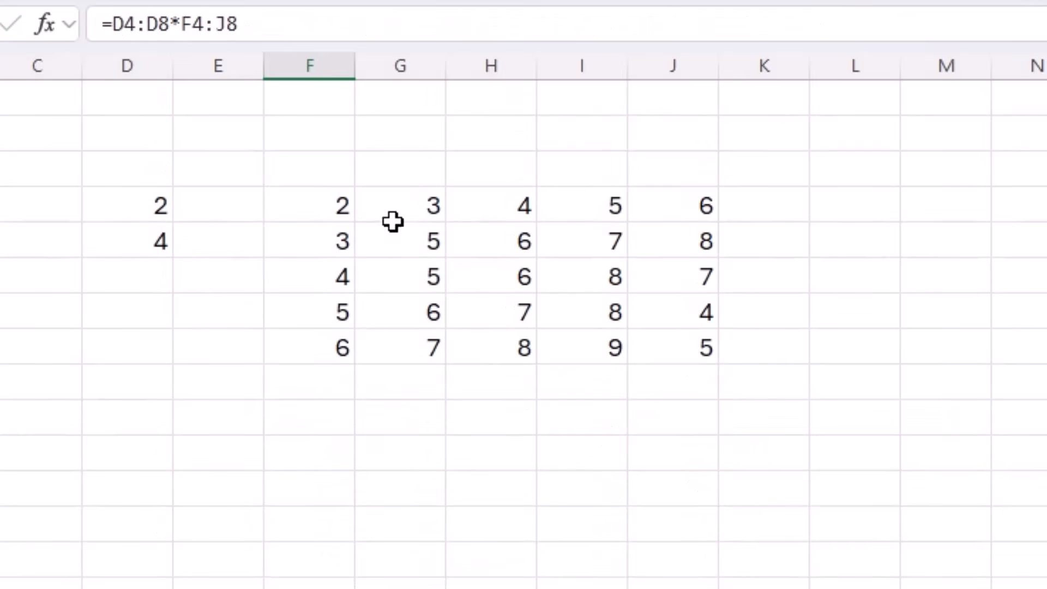
- Enter =D22*F22:J26 in cell F28 to multiply the five-by-five block by a single value
{"action": "left_click", "coordinate": [335, 416]}
{"action": "type", "text": "="}
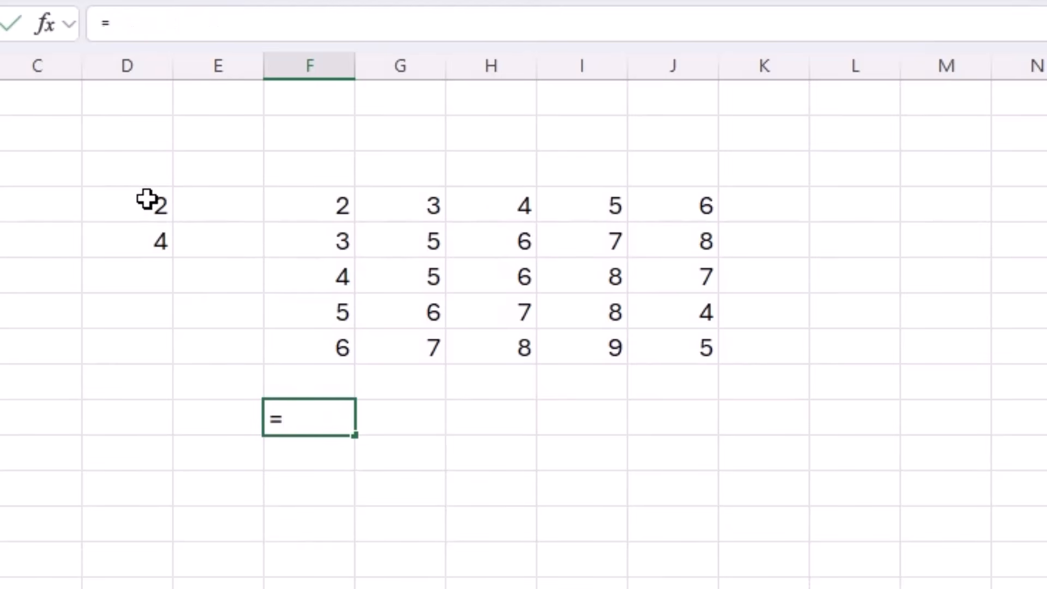
{"action": "left_click_drag", "start_coordinate": [146, 199], "coordinate": [144, 237]}
{"action": "type", "text": "*"}
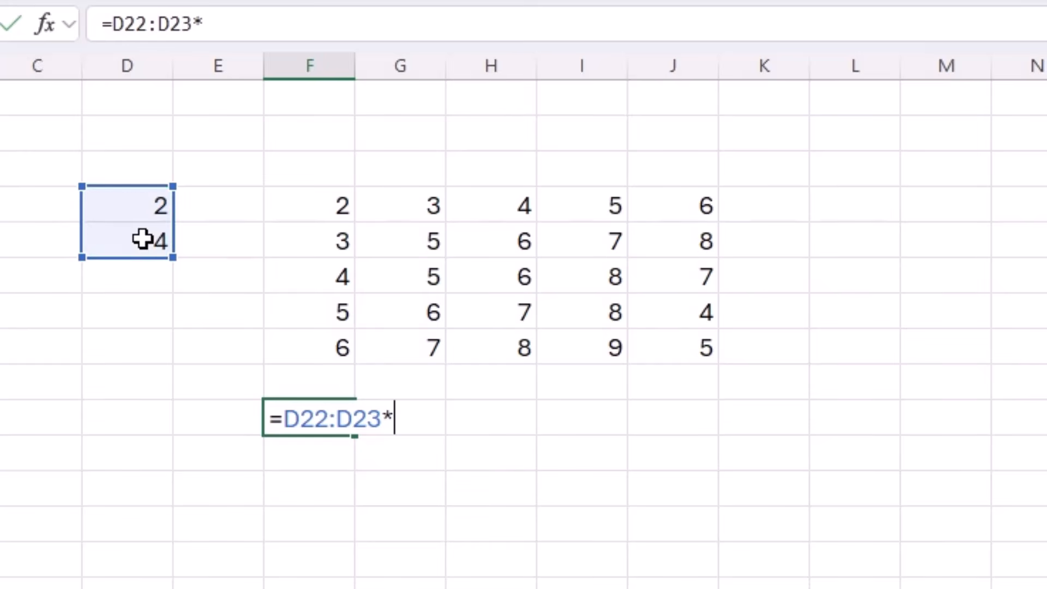
{"action": "left_click_drag", "start_coordinate": [315, 212], "coordinate": [675, 331]}
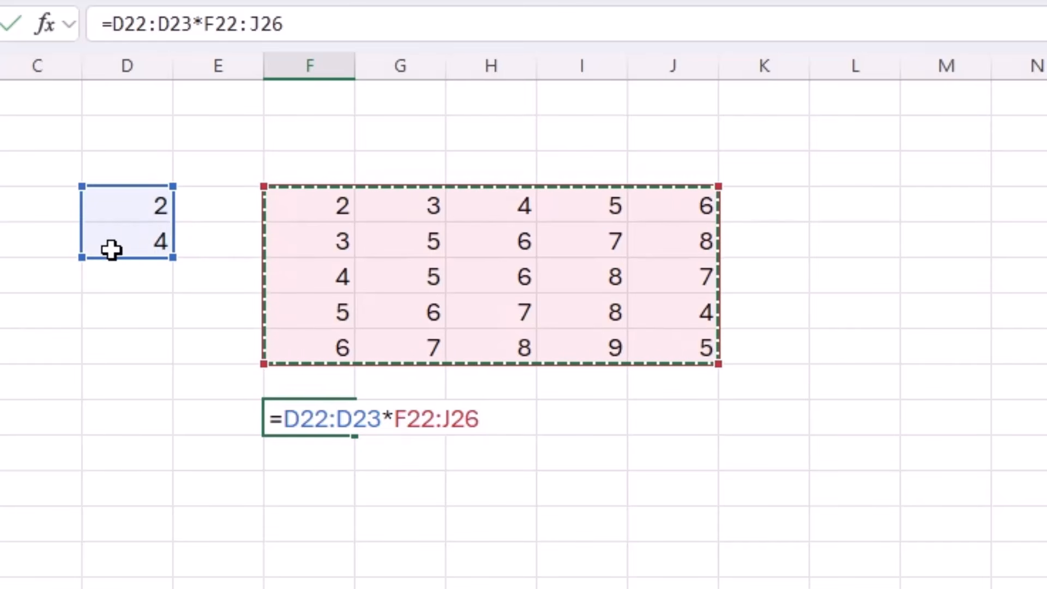
{"action": "left_click", "coordinate": [382, 418]}
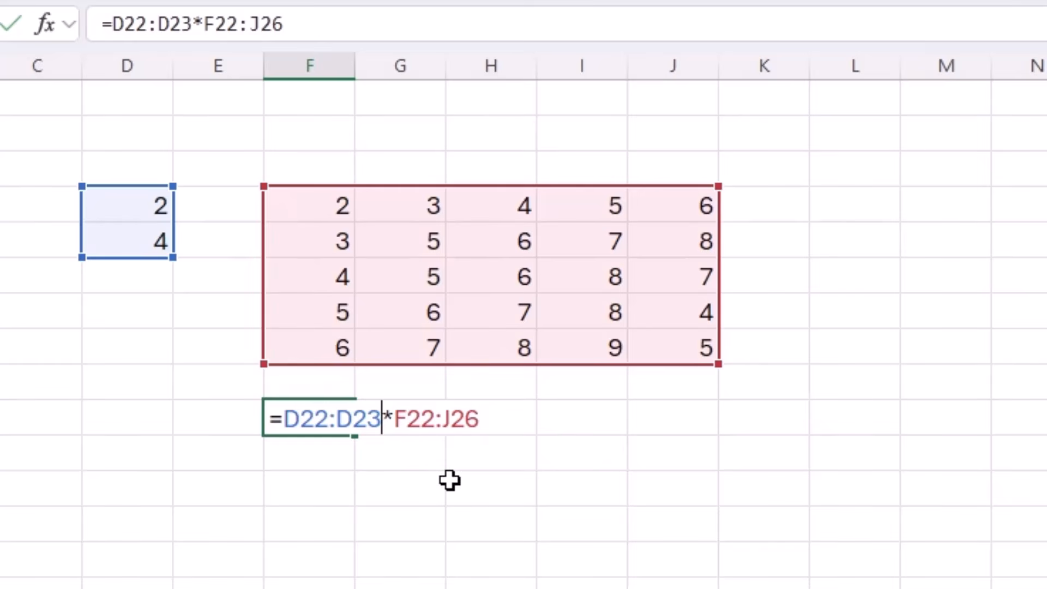
{"action": "key", "text": "BackSpace"}
{"action": "key", "text": "BackSpace"}
{"action": "key", "text": "BackSpace"}
{"action": "key", "text": "BackSpace"}
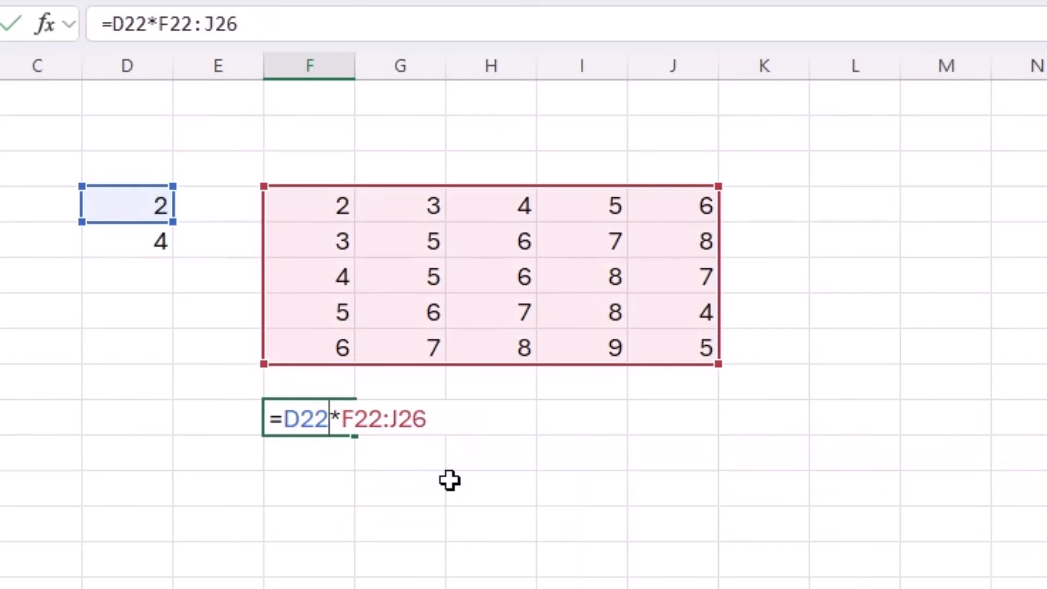
{"action": "key", "text": "Return"}
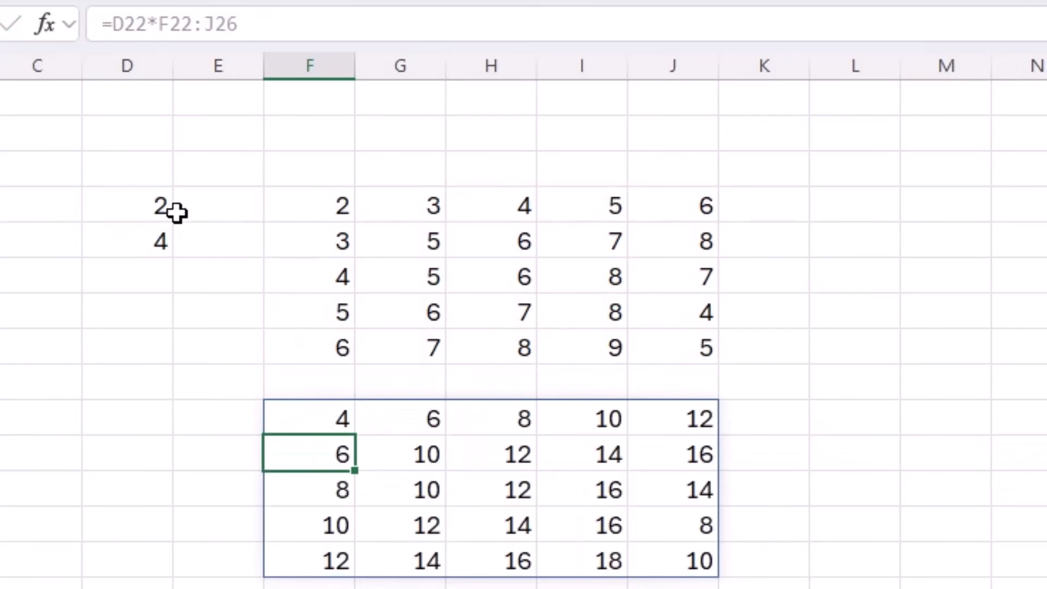
- Extend the first reference in F28's formula to D22:D23 so it reads =D22:D23*F22:J26
{"action": "left_click", "coordinate": [151, 205]}
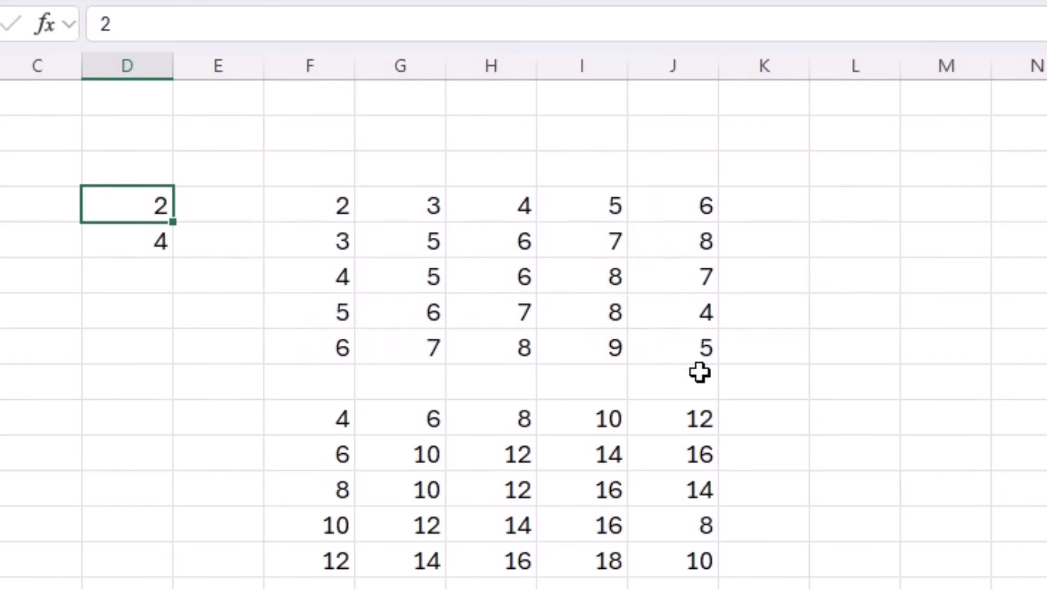
{"action": "left_click", "coordinate": [323, 415]}
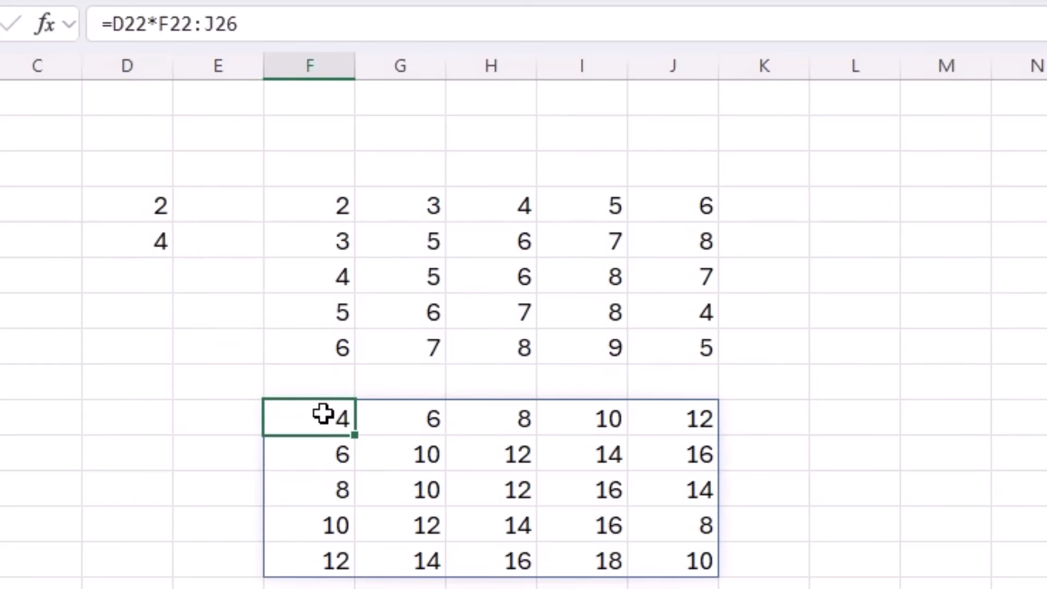
{"action": "double_click", "coordinate": [323, 415]}
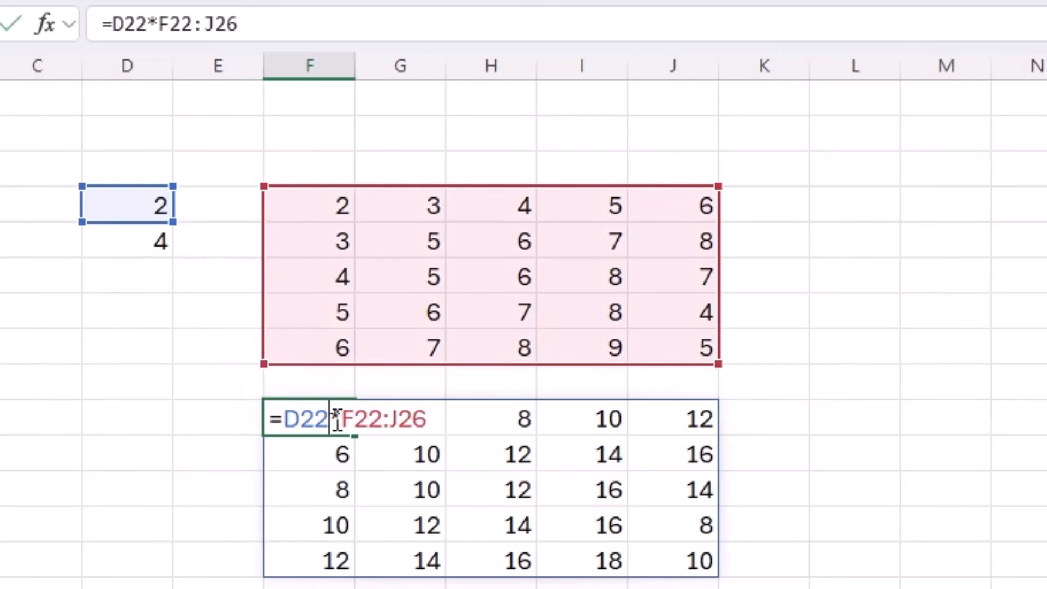
{"action": "type", "text": ":"}
{"action": "left_click", "coordinate": [152, 241]}
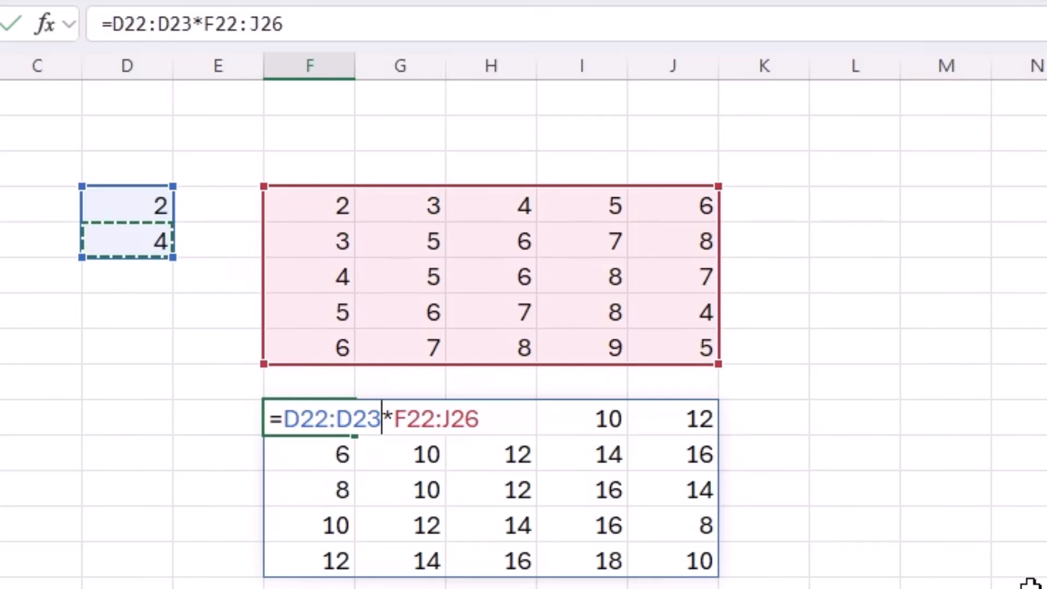
{"action": "key", "text": "Return"}
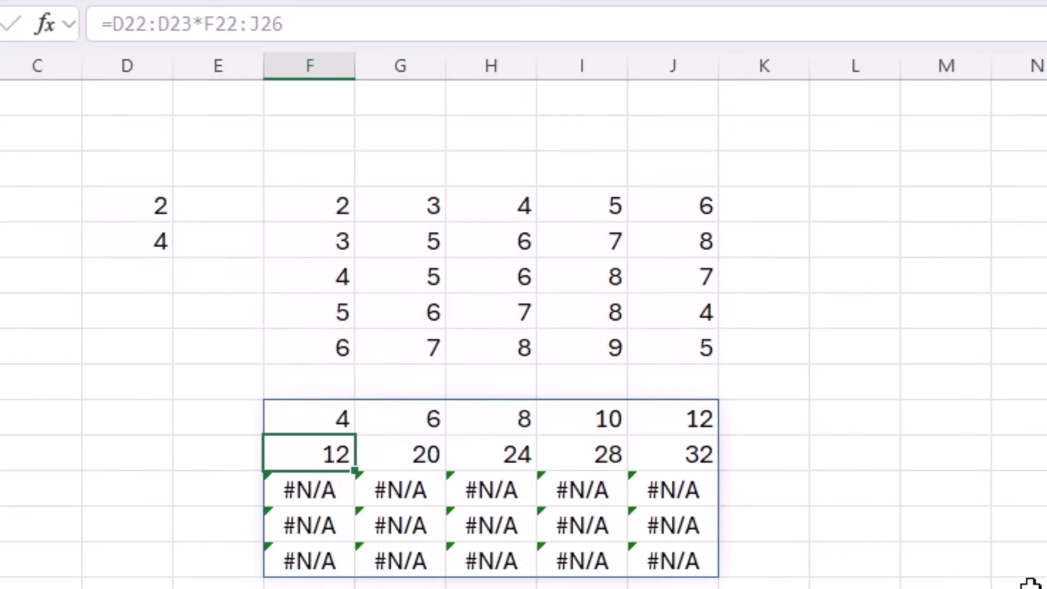
- Examine how D22:D23 and the blank cells D24:D26 pair with the block's rows to produce F28's spilled results
{"action": "left_click", "coordinate": [138, 207]}
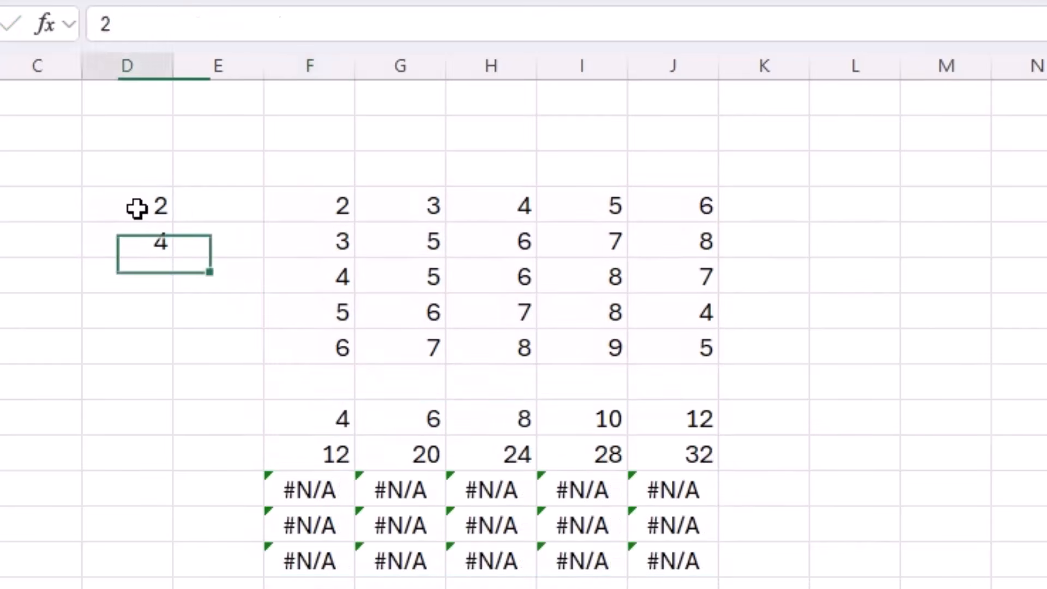
{"action": "left_click_drag", "start_coordinate": [268, 207], "coordinate": [731, 219]}
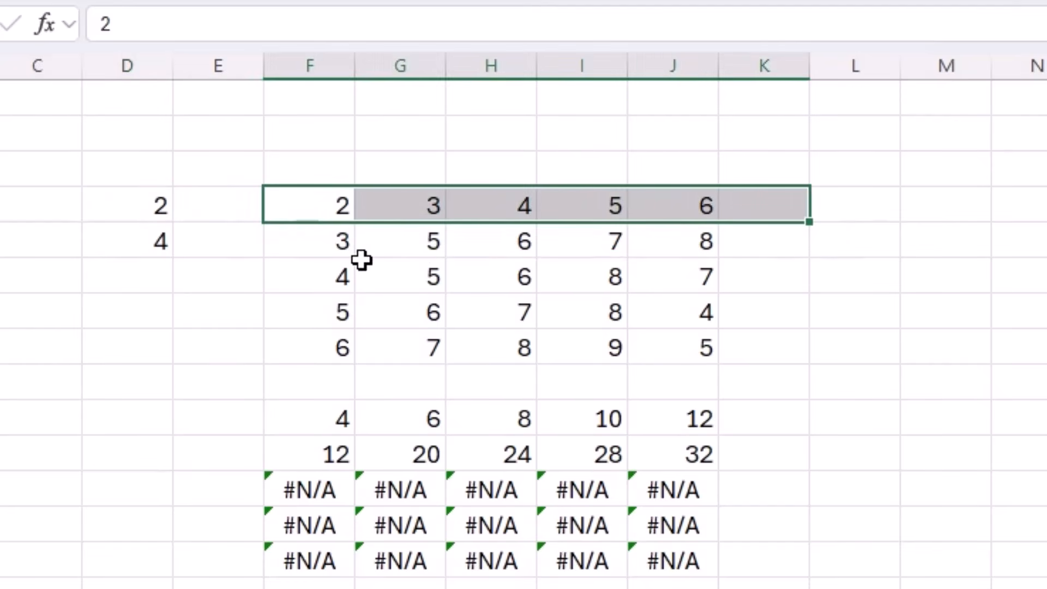
{"action": "left_click_drag", "start_coordinate": [328, 247], "coordinate": [665, 248]}
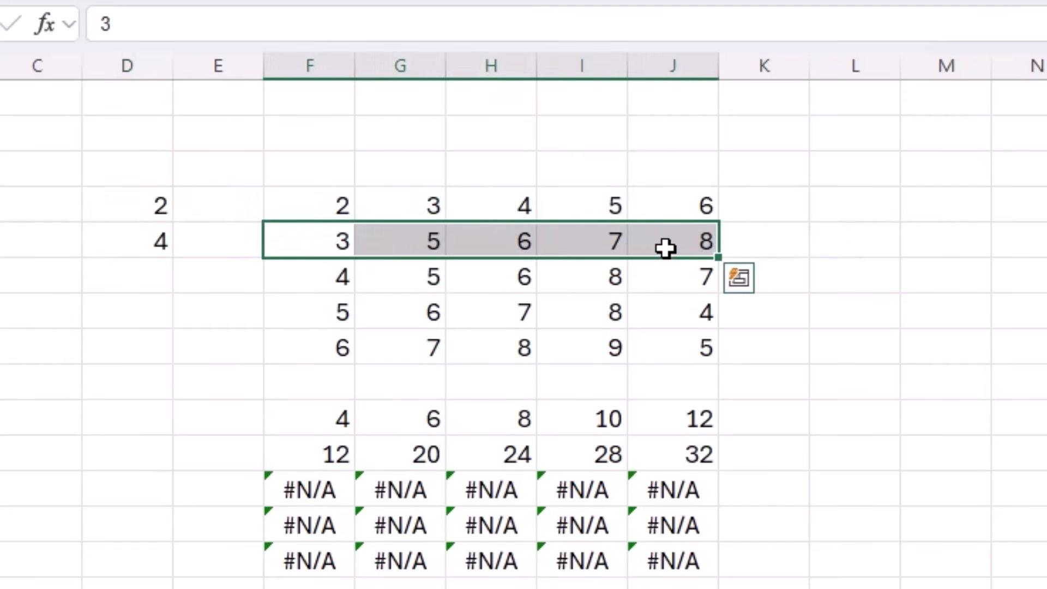
{"action": "left_click", "coordinate": [311, 493]}
{"action": "left_click", "coordinate": [409, 494]}
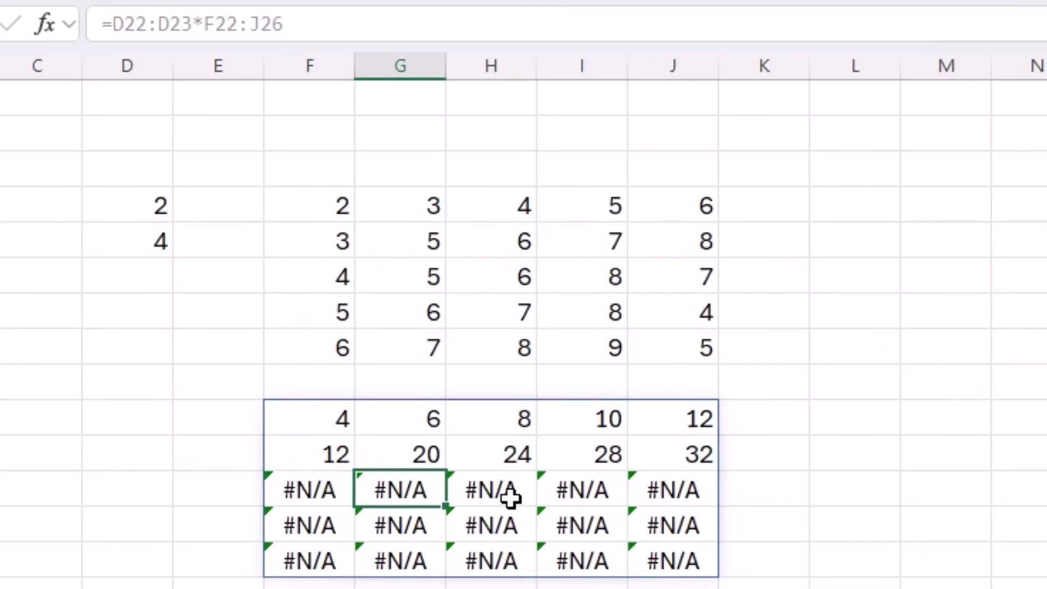
{"action": "left_click", "coordinate": [511, 497]}
{"action": "left_click_drag", "start_coordinate": [151, 281], "coordinate": [143, 350]}
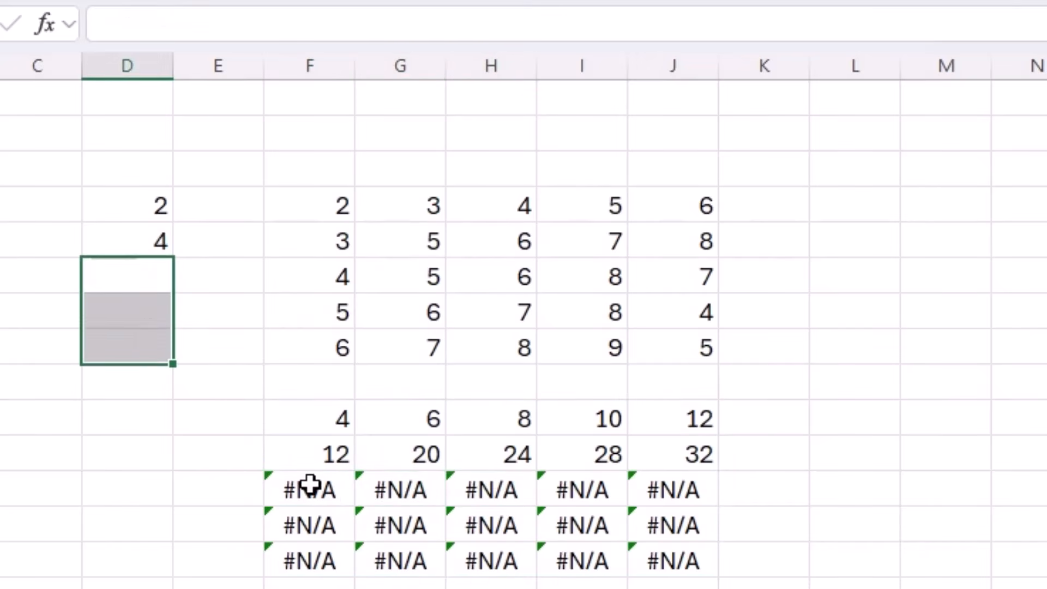
{"action": "left_click", "coordinate": [773, 506]}
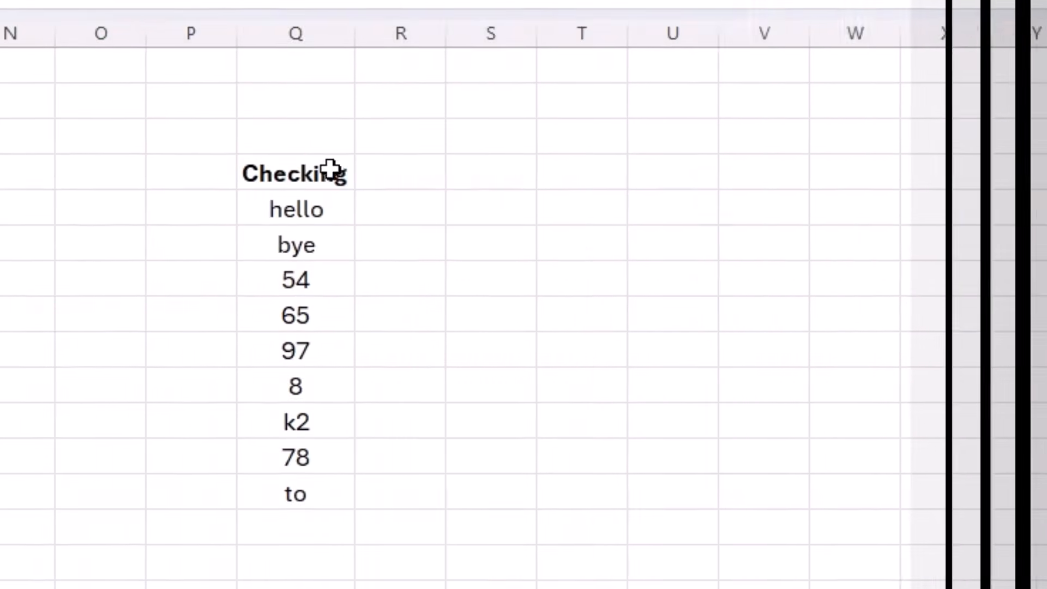
- Review the entries of the Checking list in Q5:Q13
{"action": "left_click", "coordinate": [330, 174]}
{"action": "left_click_drag", "start_coordinate": [318, 217], "coordinate": [306, 484]}
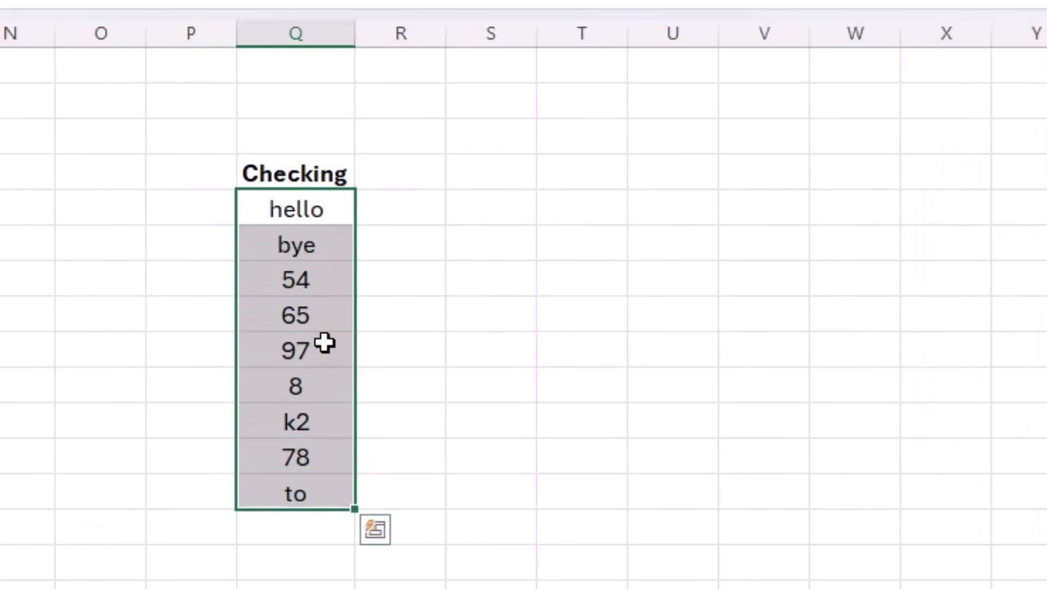
{"action": "left_click", "coordinate": [323, 252]}
{"action": "left_click", "coordinate": [322, 352]}
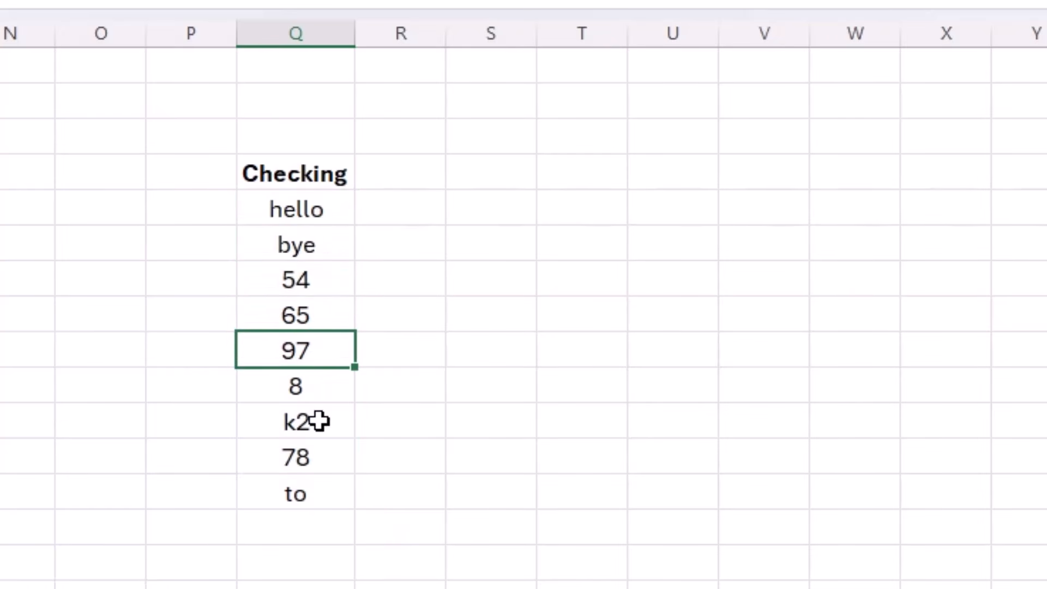
{"action": "left_click", "coordinate": [318, 238]}
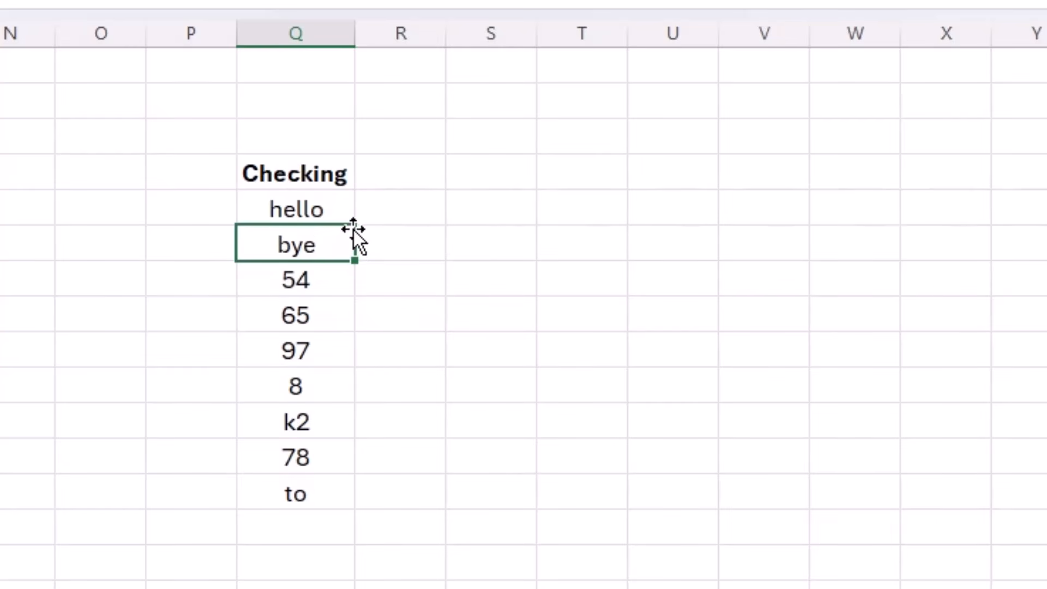
- Enter =ISTEXT(Q5) in cell S5 and fill it down to S13
{"action": "left_click", "coordinate": [465, 207]}
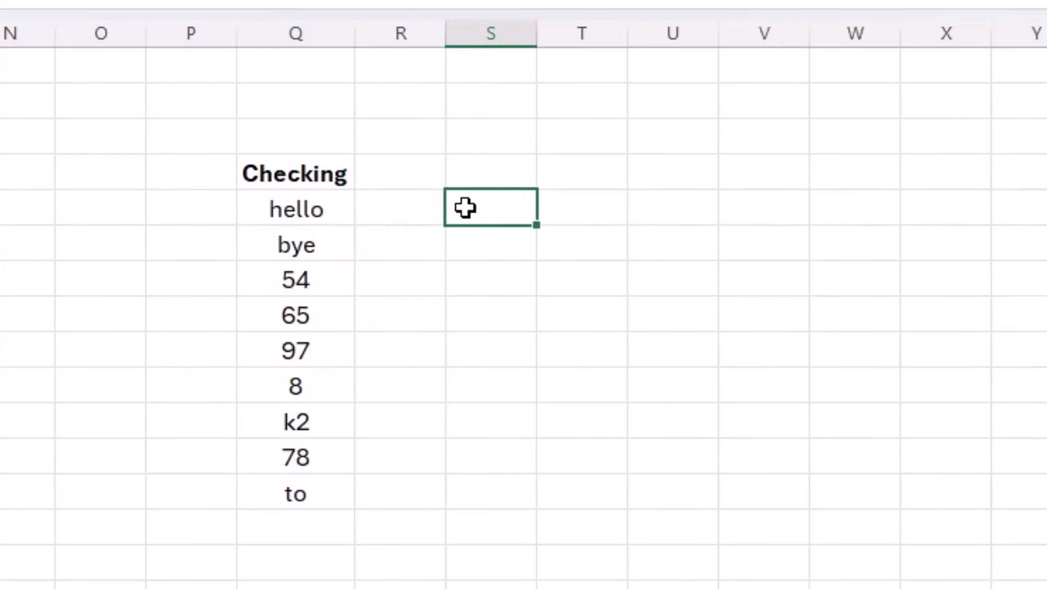
{"action": "type", "text": "=ist"}
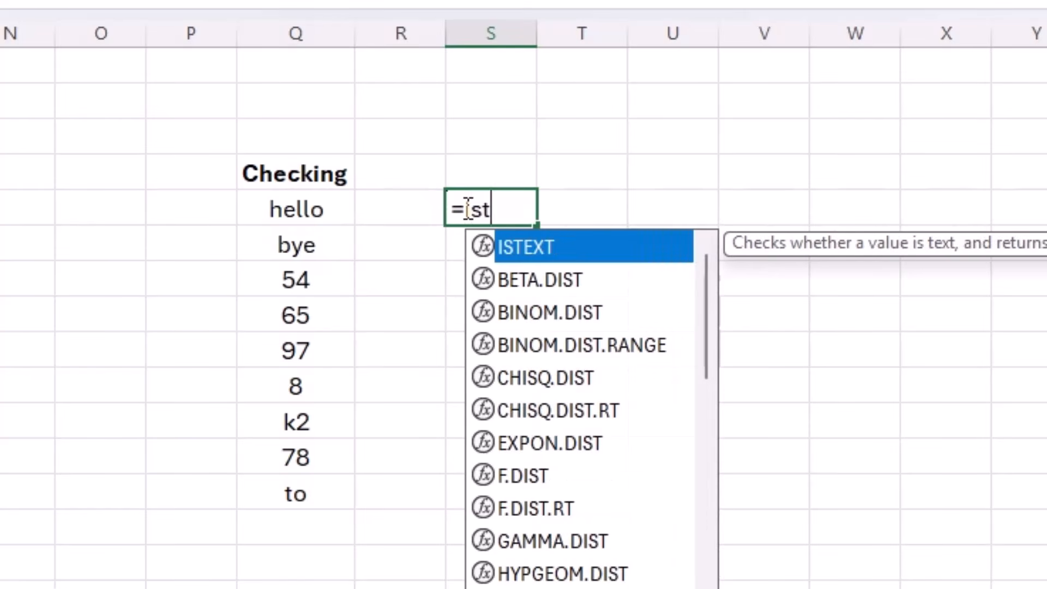
{"action": "key", "text": "Tab"}
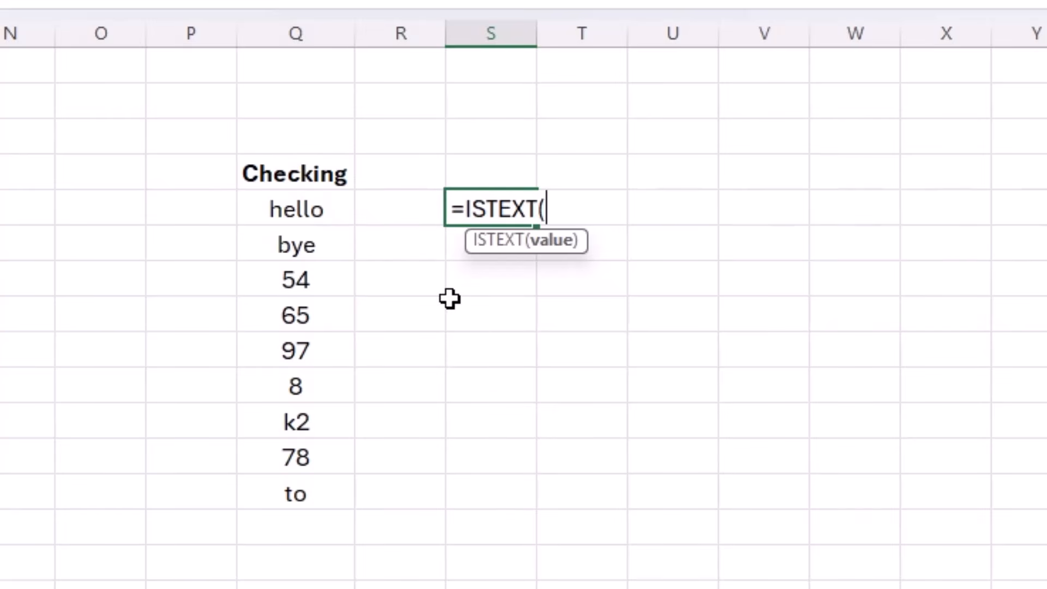
{"action": "left_click", "coordinate": [305, 214]}
{"action": "key", "text": "Return"}
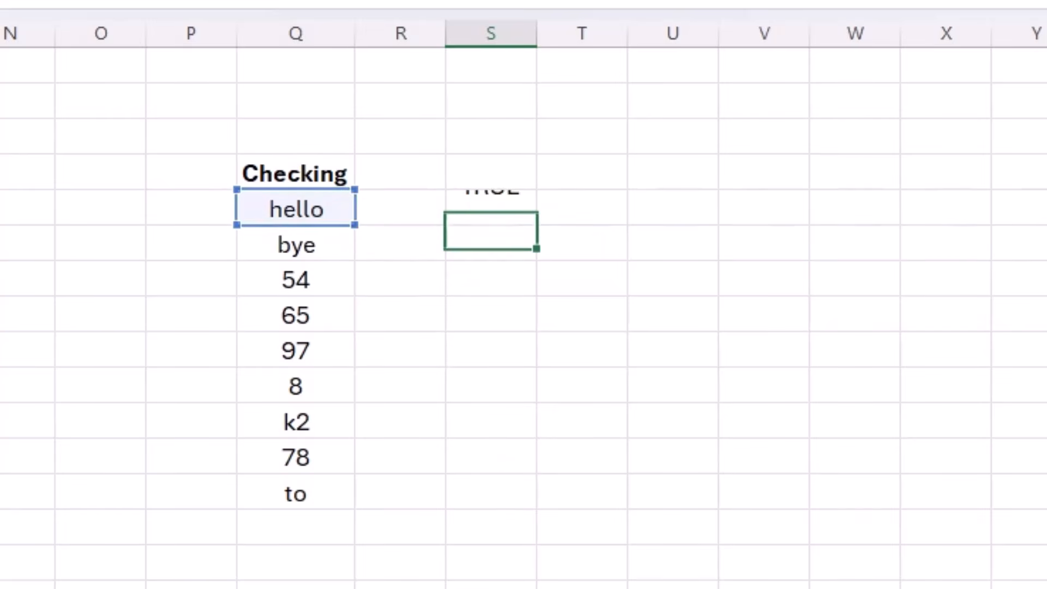
{"action": "left_click", "coordinate": [474, 208]}
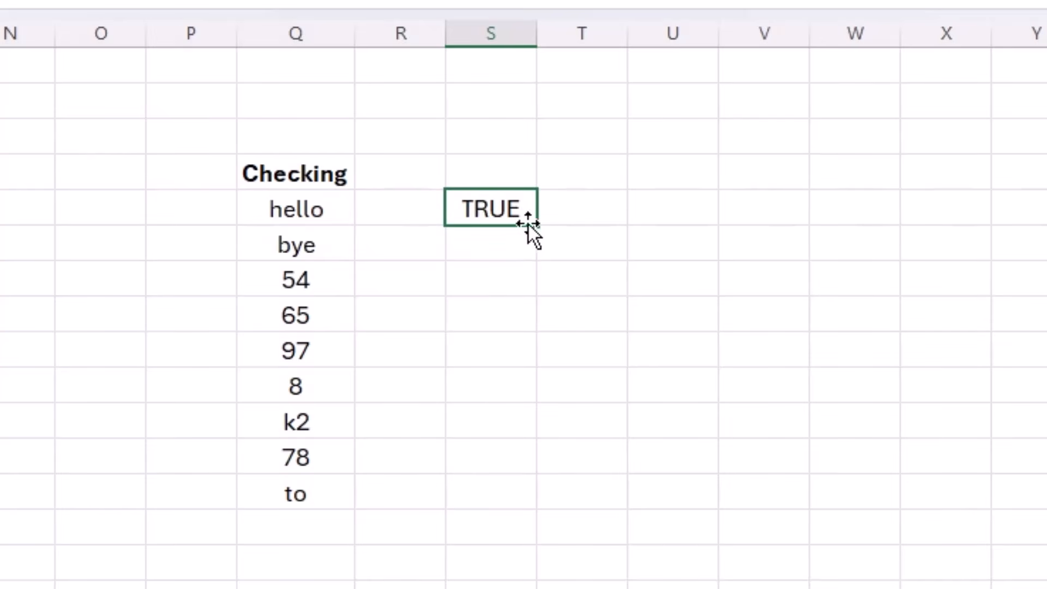
{"action": "left_click_drag", "start_coordinate": [538, 229], "coordinate": [523, 513]}
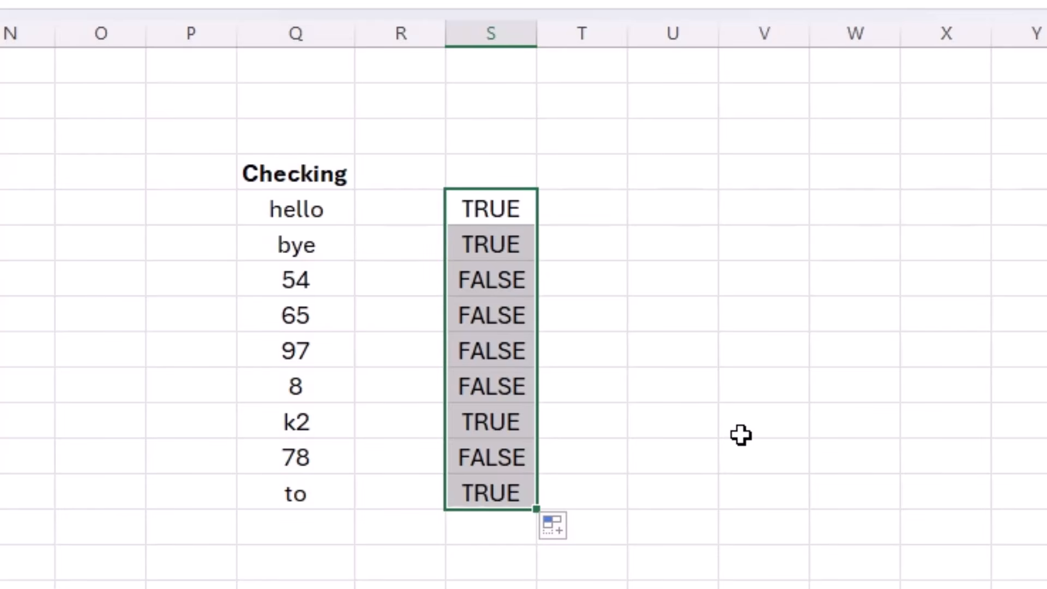
- Clear S5:S13 and enter the single array formula =ISTEXT(Q5:Q13) in cell S5
{"action": "key", "text": "Delete"}
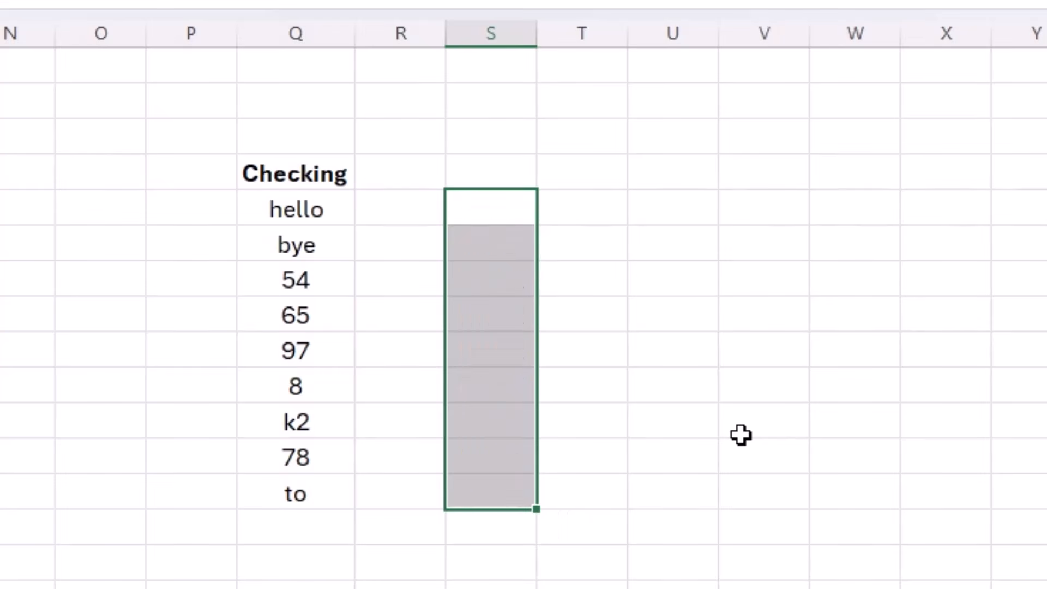
{"action": "left_click", "coordinate": [490, 218]}
{"action": "type", "text": "="}
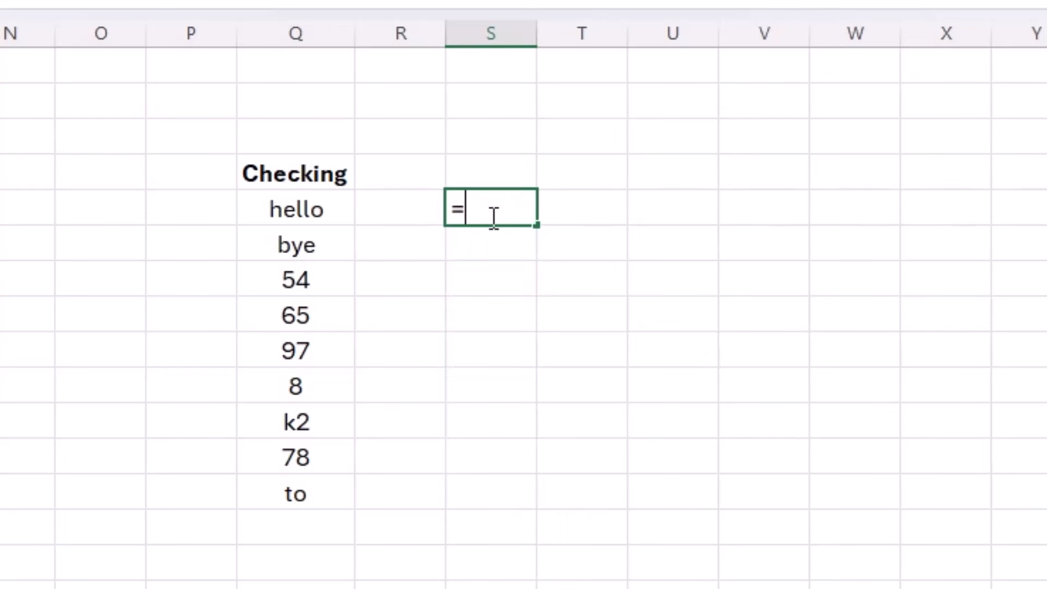
{"action": "type", "text": "ist"}
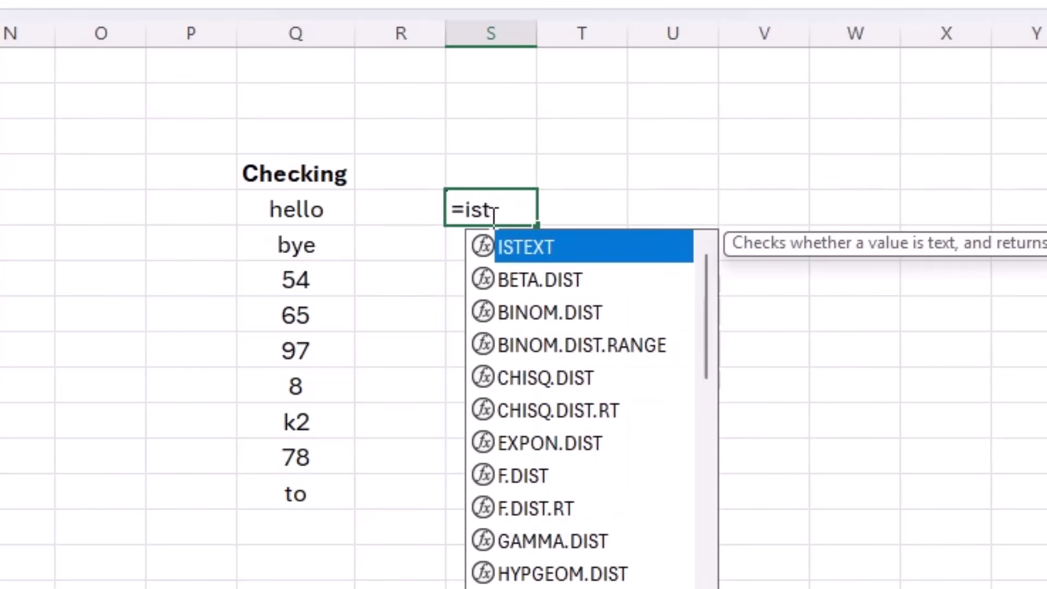
{"action": "key", "text": "Tab"}
{"action": "left_click_drag", "start_coordinate": [328, 210], "coordinate": [379, 485]}
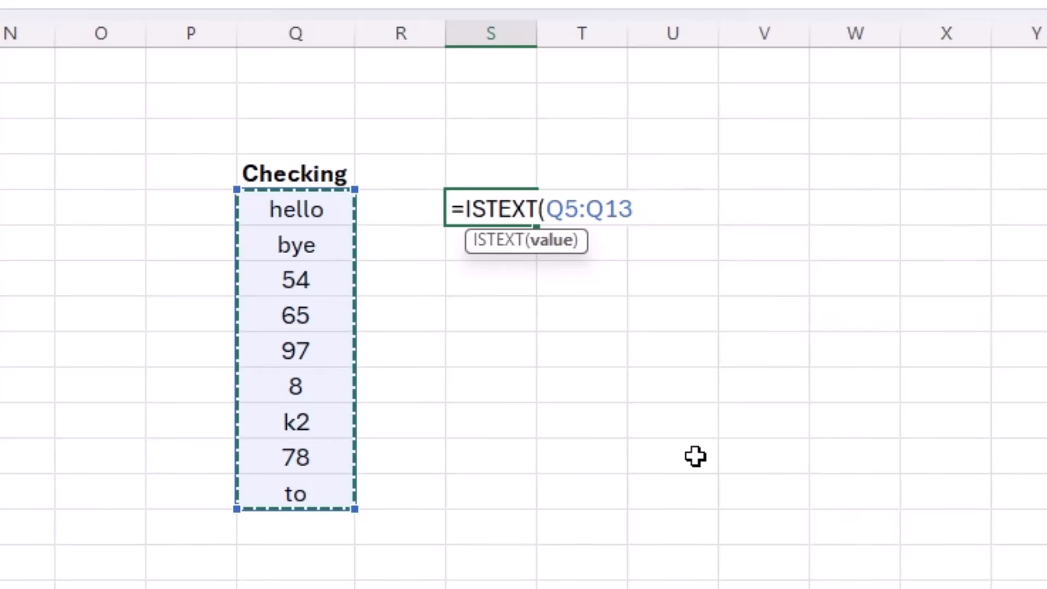
{"action": "type", "text": ")"}
{"action": "key", "text": "Return"}
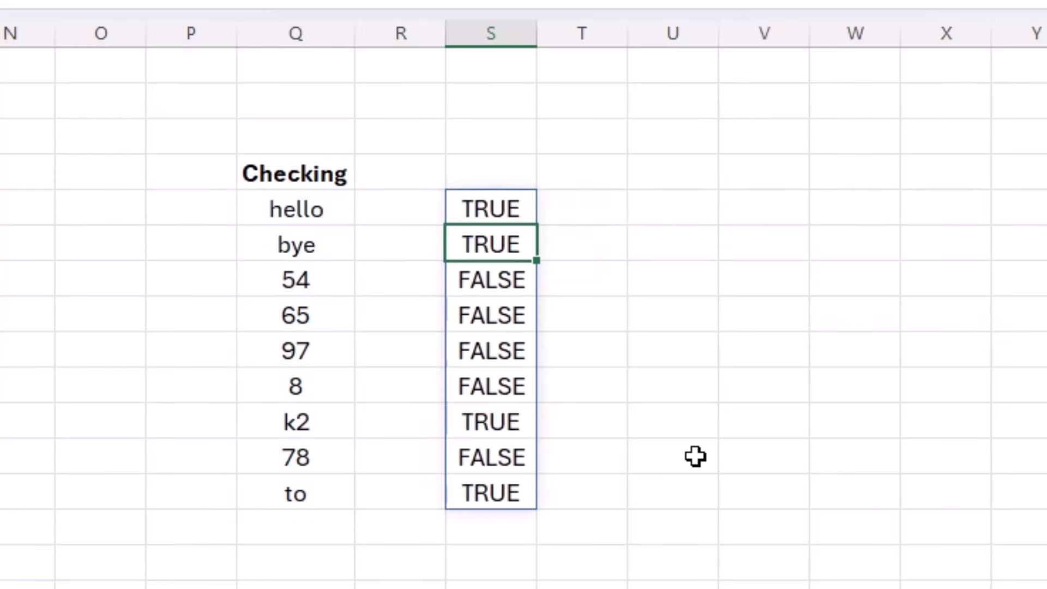
{"action": "left_click", "coordinate": [668, 458]}
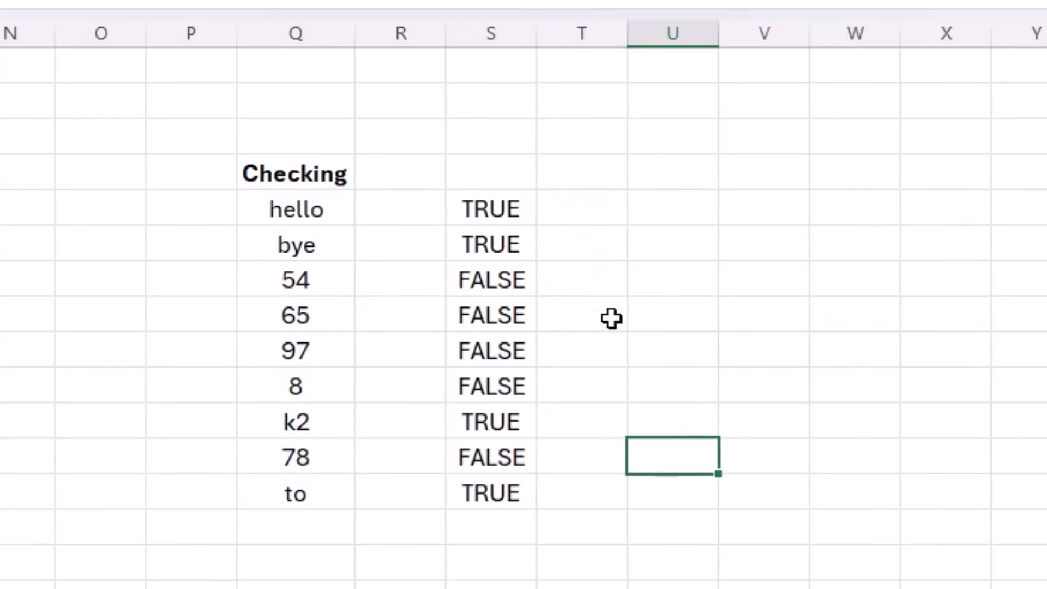
- Wrap the ISTEXT formula in cell S5 in an IF function, making it =IF(ISTEXT(Q5:Q13),1,0)
{"action": "left_click", "coordinate": [484, 213]}
{"action": "left_click", "coordinate": [486, 248]}
{"action": "left_click", "coordinate": [489, 422]}
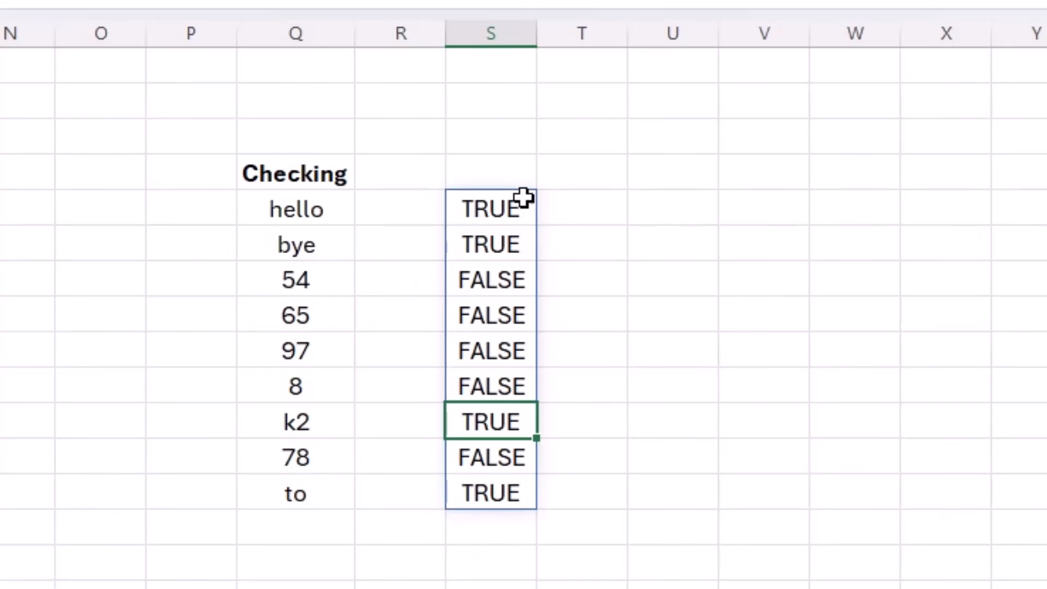
{"action": "left_click", "coordinate": [499, 208]}
{"action": "double_click", "coordinate": [498, 207]}
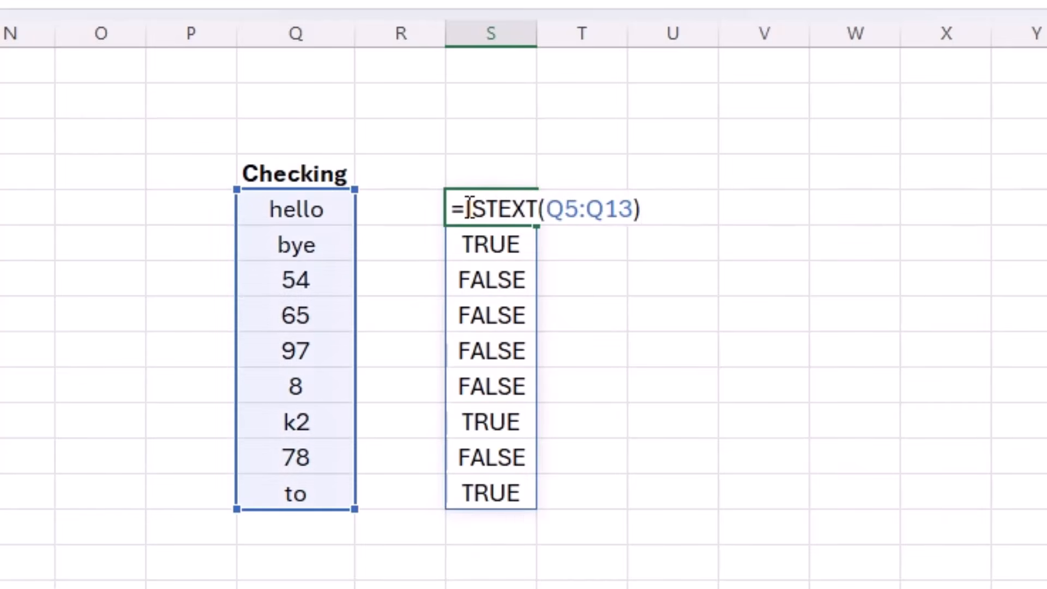
{"action": "type", "text": "if("}
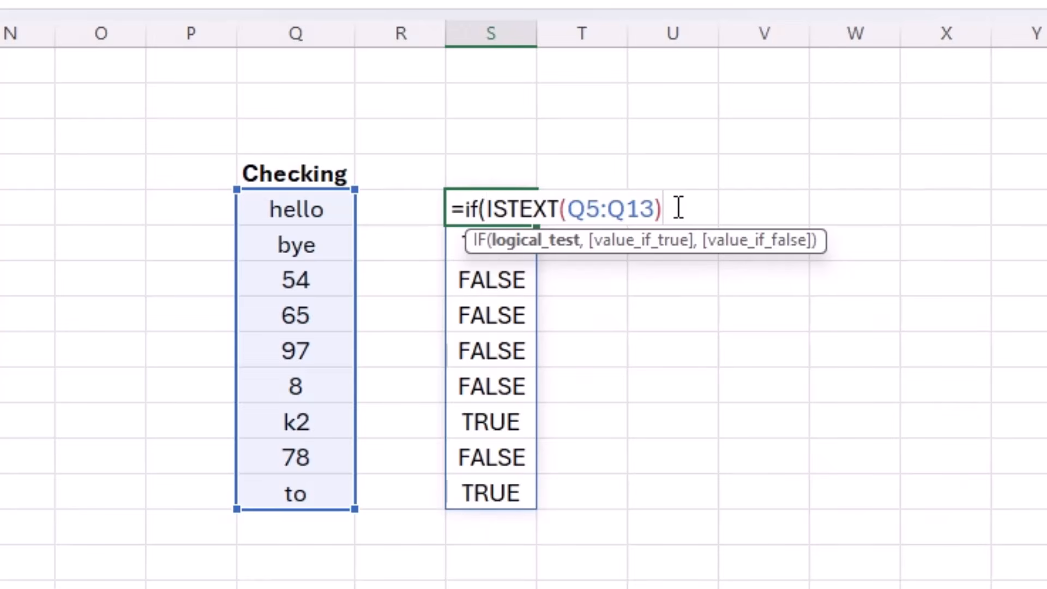
{"action": "type", "text": ",1"}
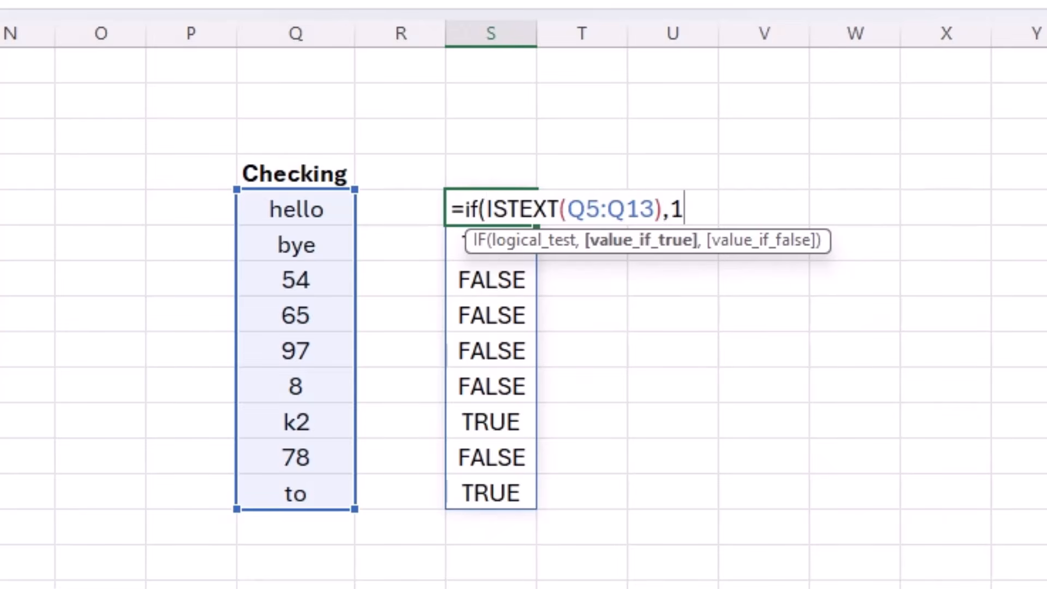
{"action": "type", "text": ",0)"}
{"action": "key", "text": "Return"}
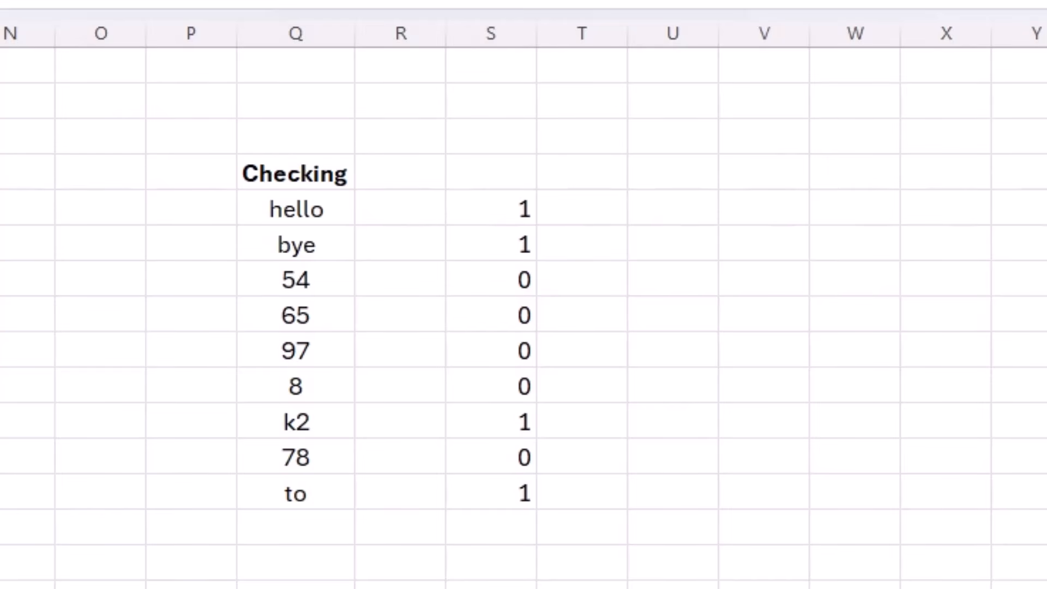
- Wrap the formula in cell S5 in a SUM function, making it =SUM(IF(ISTEXT(Q5:Q13),1,0))
{"action": "left_click", "coordinate": [498, 211]}
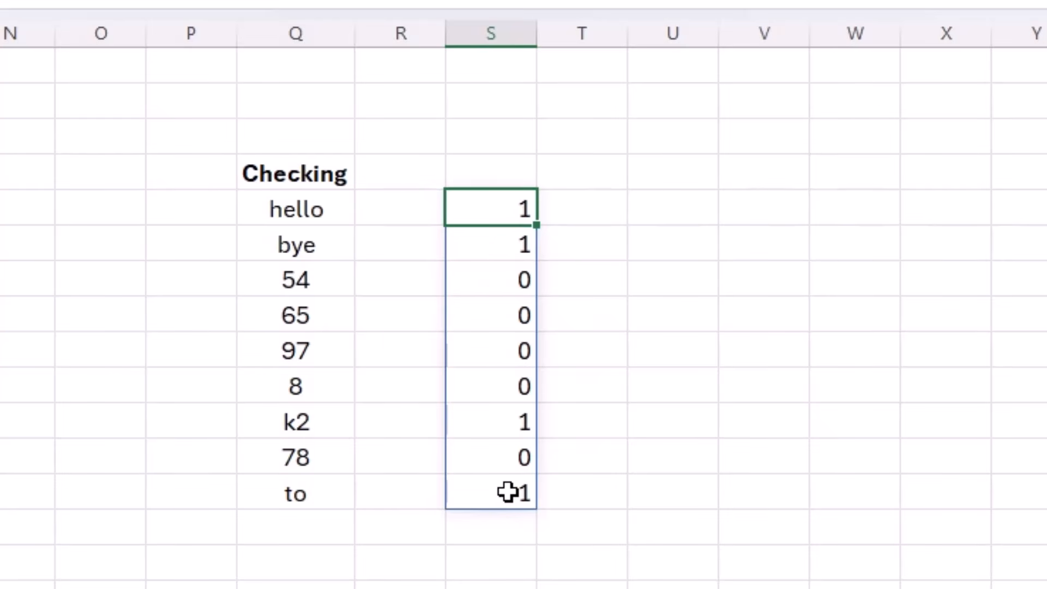
{"action": "key", "text": "F2"}
{"action": "key", "text": "Home"}
{"action": "key", "text": "Right"}
{"action": "type", "text": "sum"}
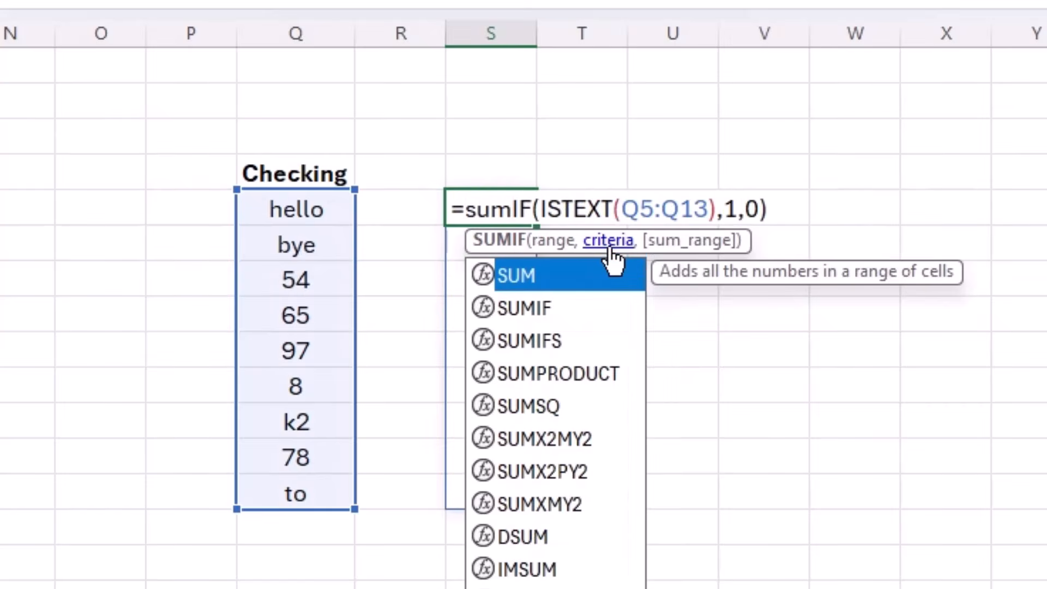
{"action": "type", "text": "("}
{"action": "left_click", "coordinate": [785, 214]}
{"action": "type", "text": ")"}
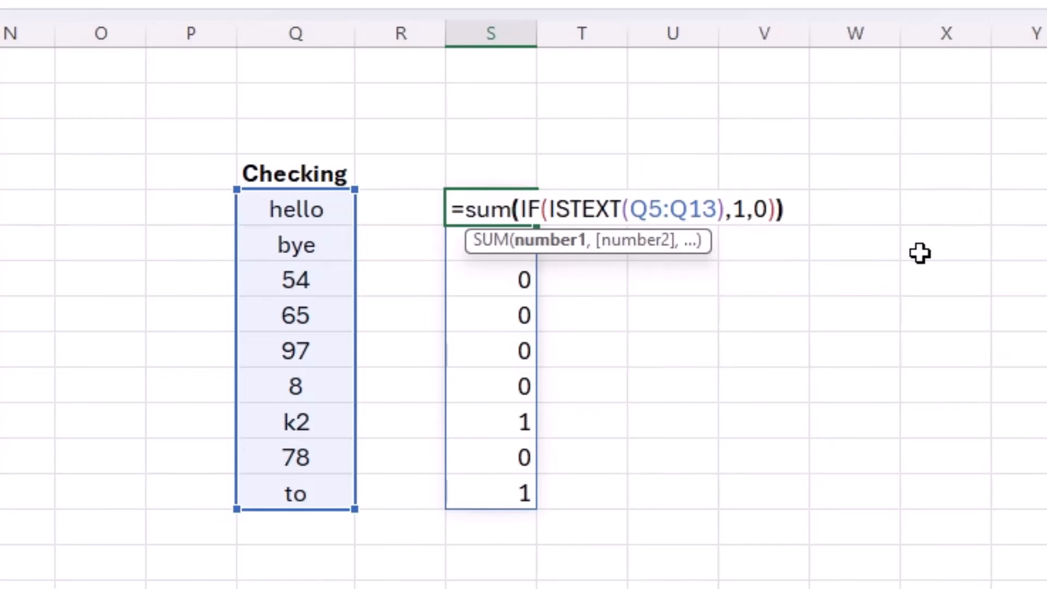
{"action": "key", "text": "Return"}
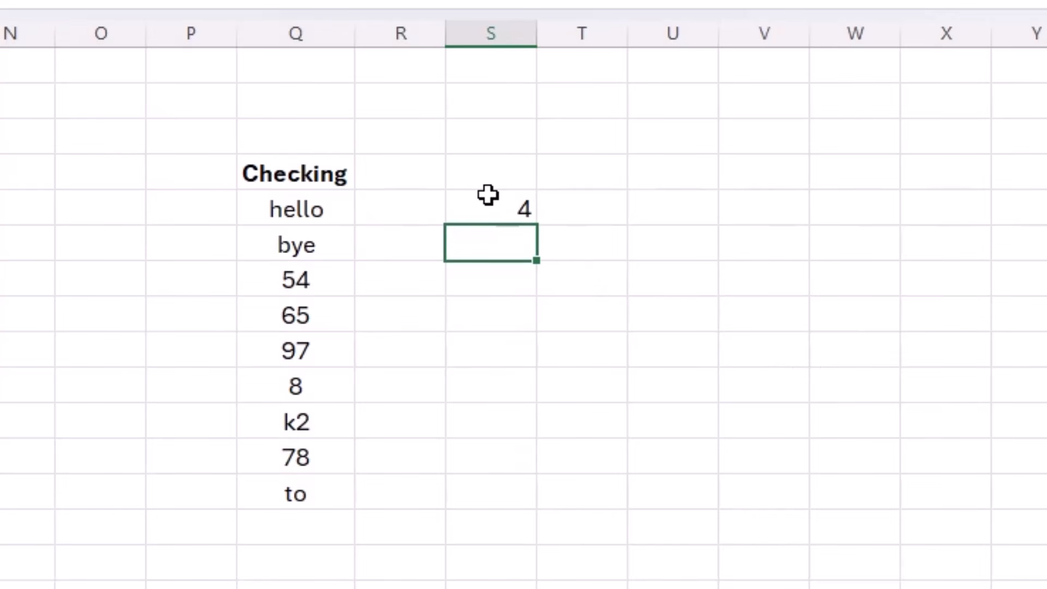
{"action": "left_click", "coordinate": [491, 199]}
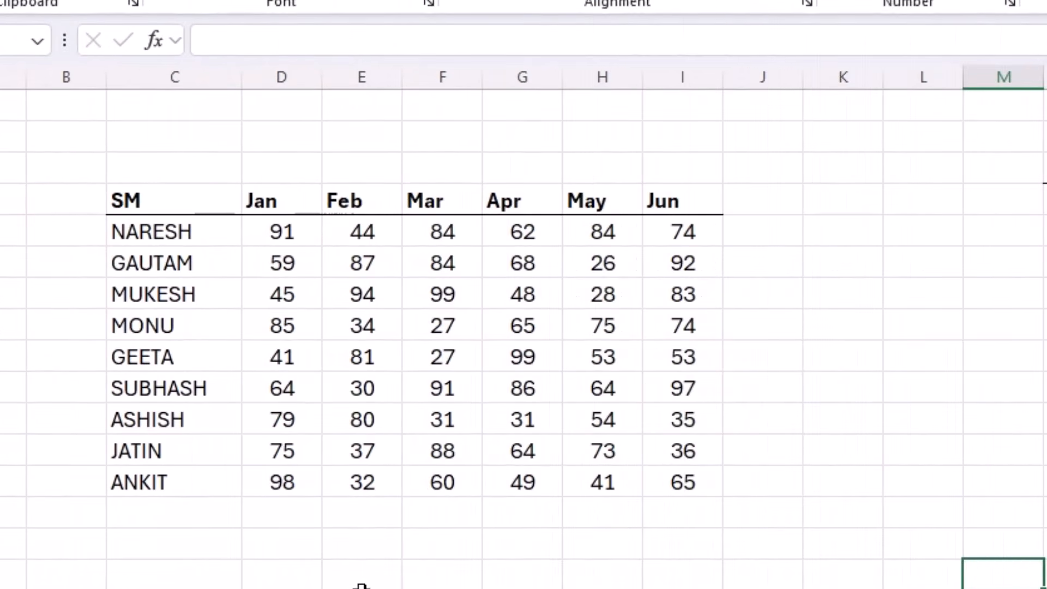
- Review the SM names in C5:C13, their monthly figures in D5:I13, the lookup name in N4 and the output area starting at N6
{"action": "left_click_drag", "start_coordinate": [187, 245], "coordinate": [215, 487]}
{"action": "left_click_drag", "start_coordinate": [287, 234], "coordinate": [685, 466]}
{"action": "left_click_drag", "start_coordinate": [619, 457], "coordinate": [619, 472]}
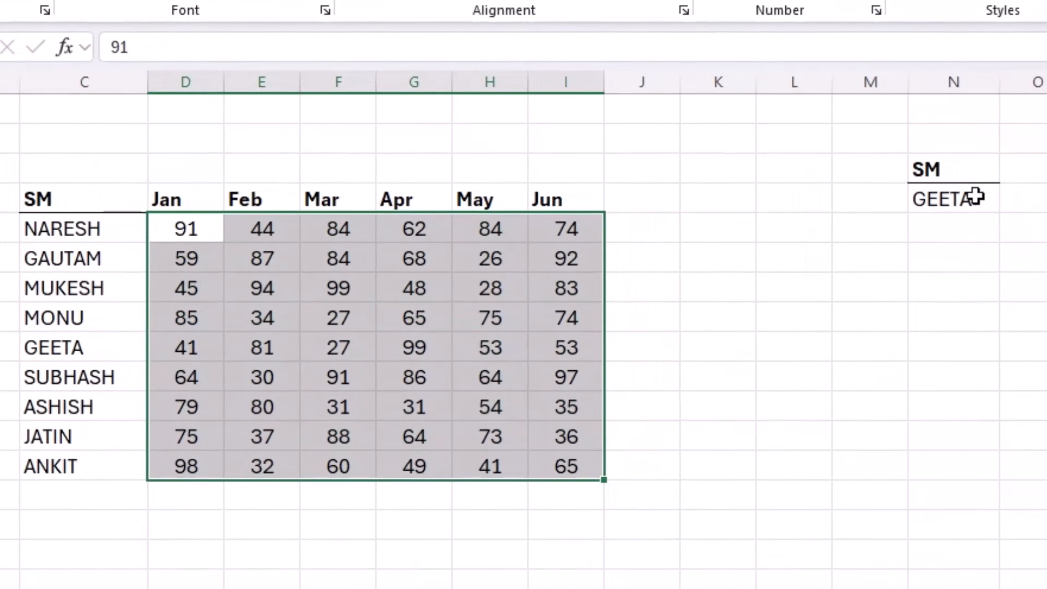
{"action": "left_click", "coordinate": [975, 197]}
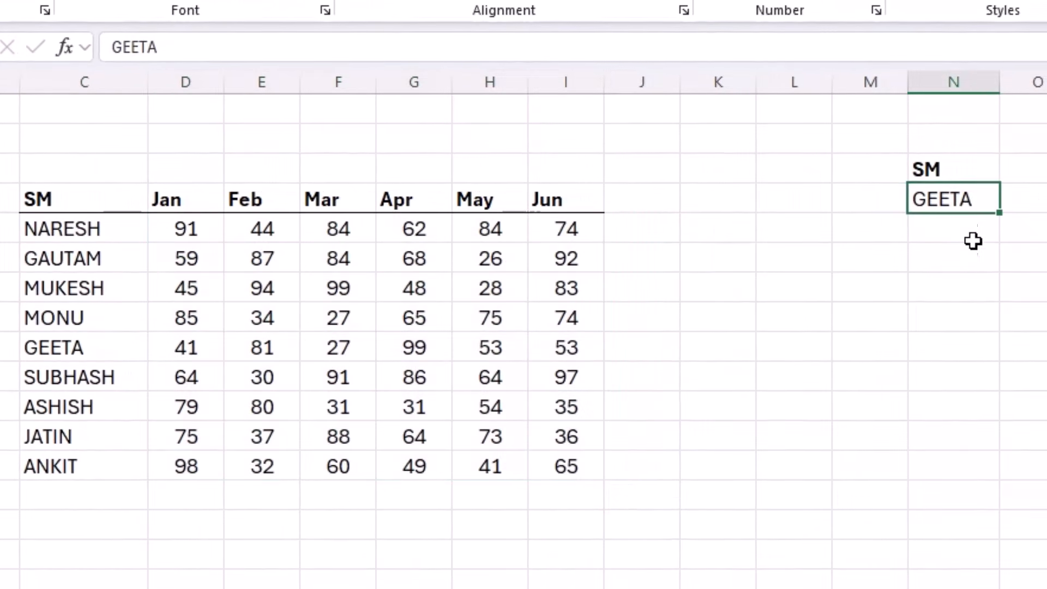
{"action": "left_click_drag", "start_coordinate": [938, 261], "coordinate": [1031, 256]}
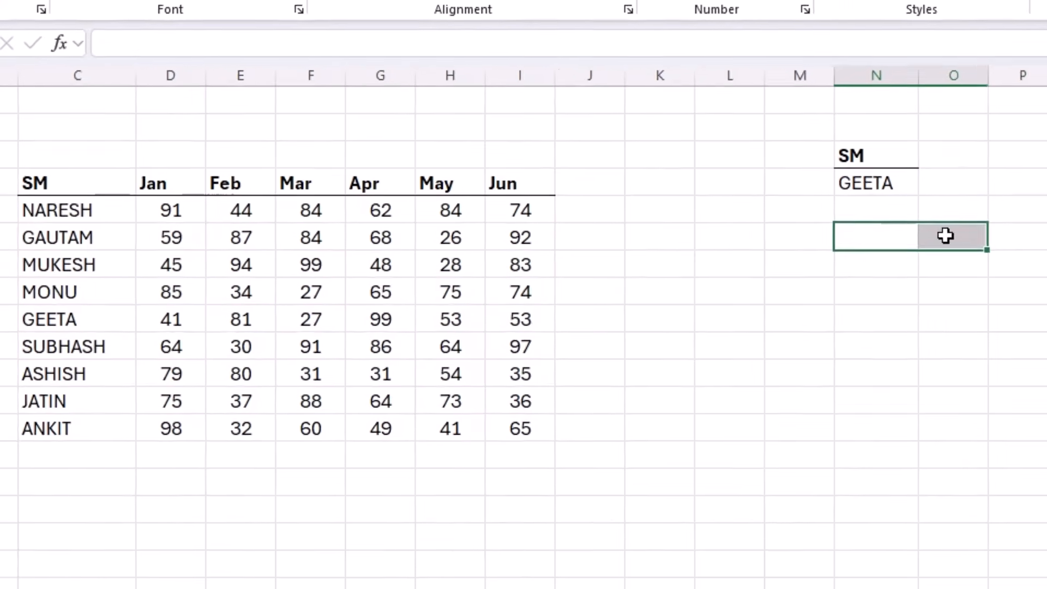
{"action": "left_click_drag", "start_coordinate": [945, 236], "coordinate": [1046, 235]}
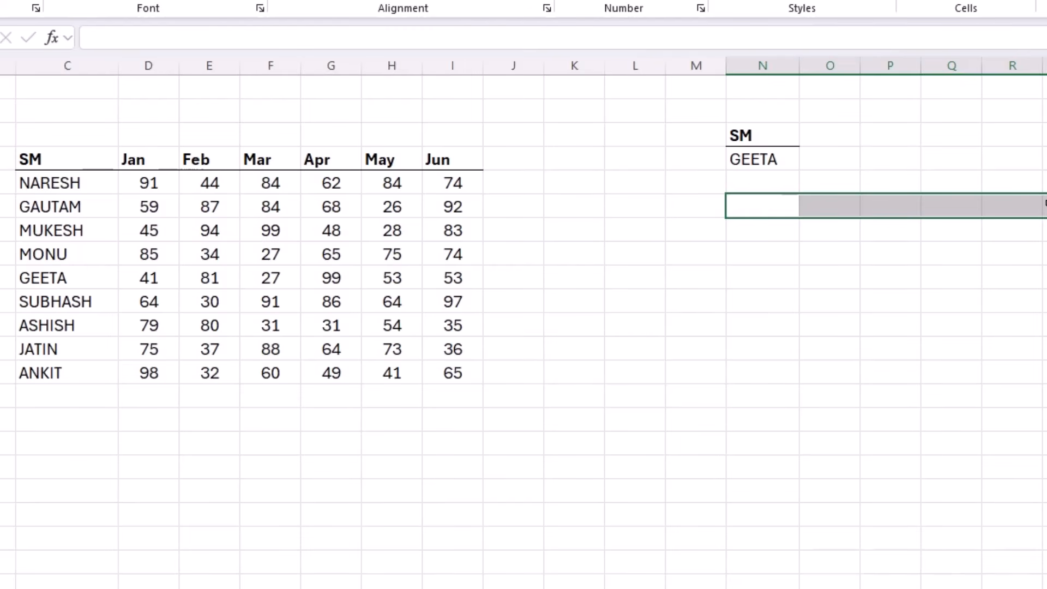
- Copy the month headers Jan to Jun from D4:I4 to N6:S6
{"action": "left_click_drag", "start_coordinate": [131, 163], "coordinate": [431, 165]}
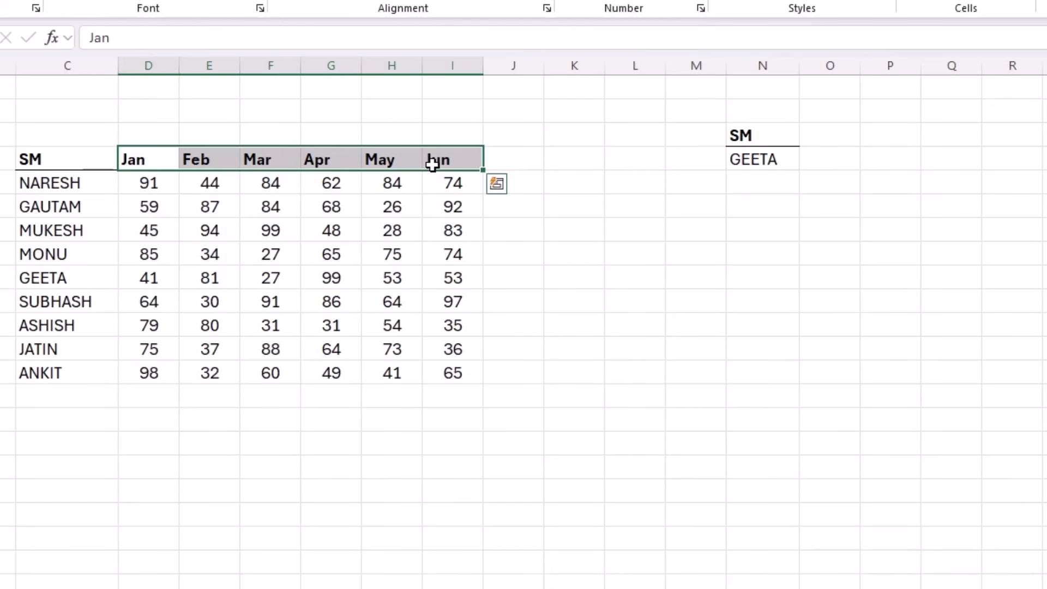
{"action": "key", "text": "ctrl+c"}
{"action": "left_click", "coordinate": [761, 205]}
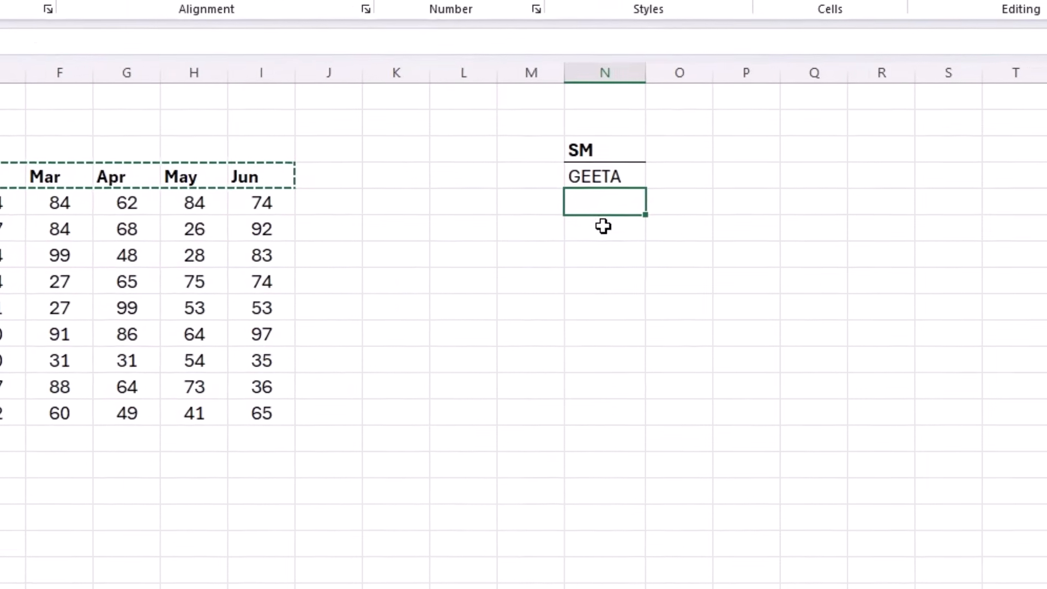
{"action": "key", "text": "ctrl+v"}
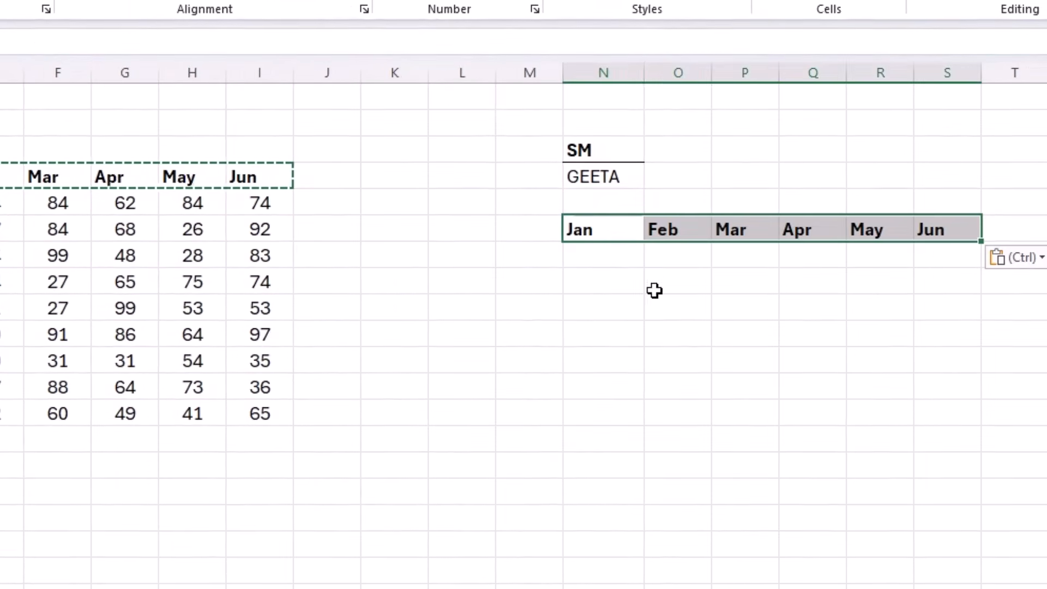
- Enter the array comparison =N4=C5:C13 in cell N7, under the copied Jan header
{"action": "left_click", "coordinate": [605, 256]}
{"action": "type", "text": "="}
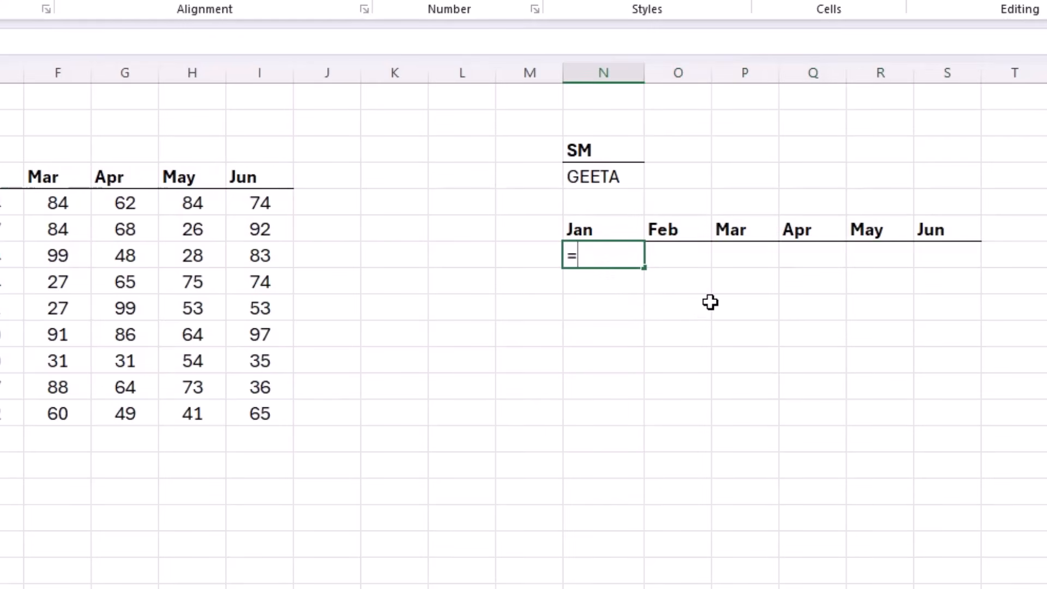
{"action": "left_click", "coordinate": [612, 175]}
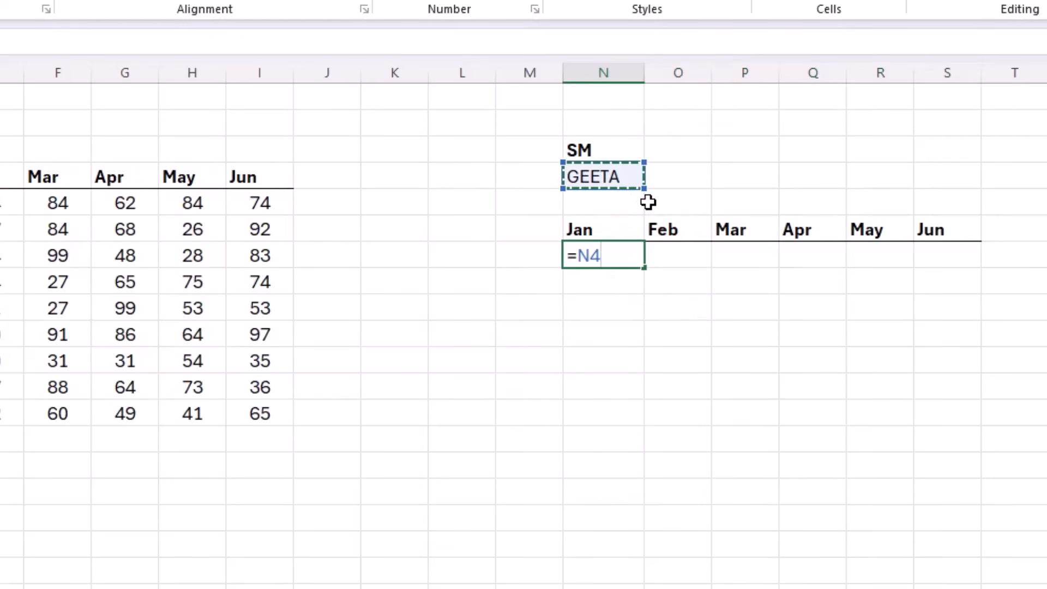
{"action": "type", "text": "="}
{"action": "left_click_drag", "start_coordinate": [127, 203], "coordinate": [124, 408]}
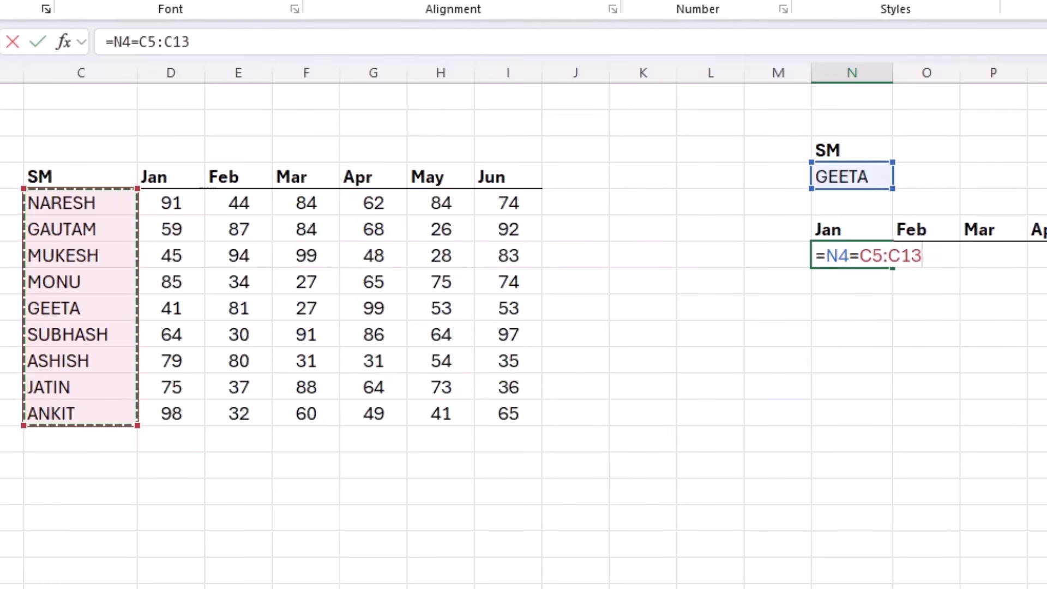
{"action": "key", "text": "Return"}
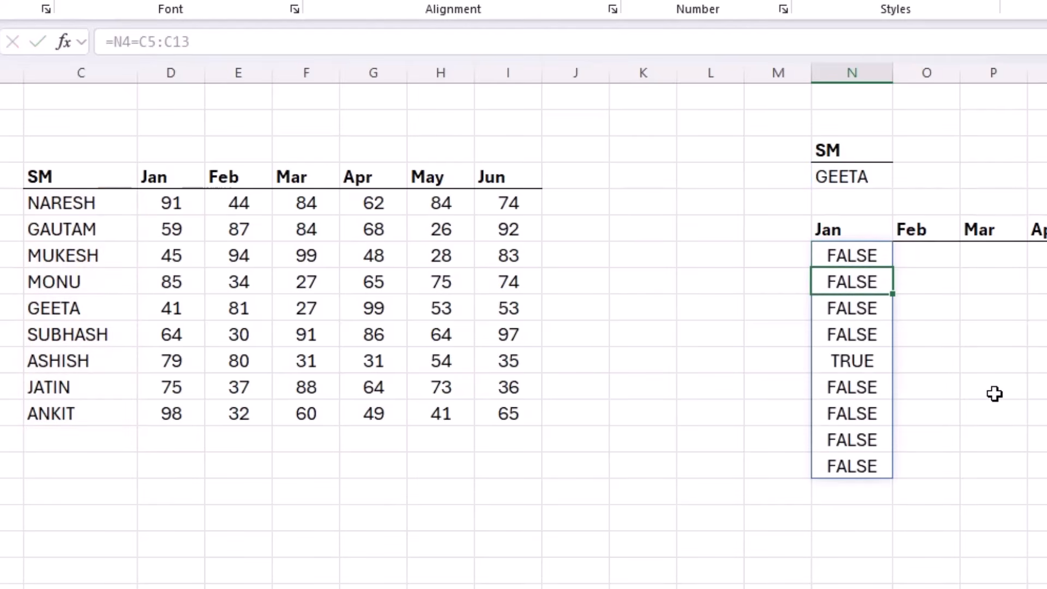
- Compare the lookup name in N4 with each name in column C and the matching result in N7:N15
{"action": "left_click", "coordinate": [860, 176]}
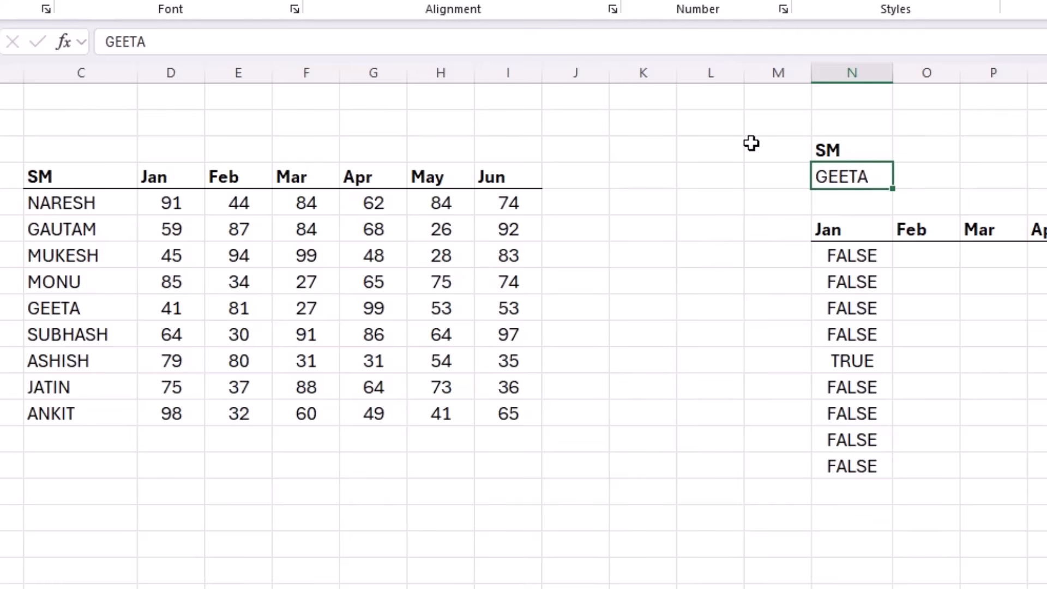
{"action": "left_click", "coordinate": [84, 204]}
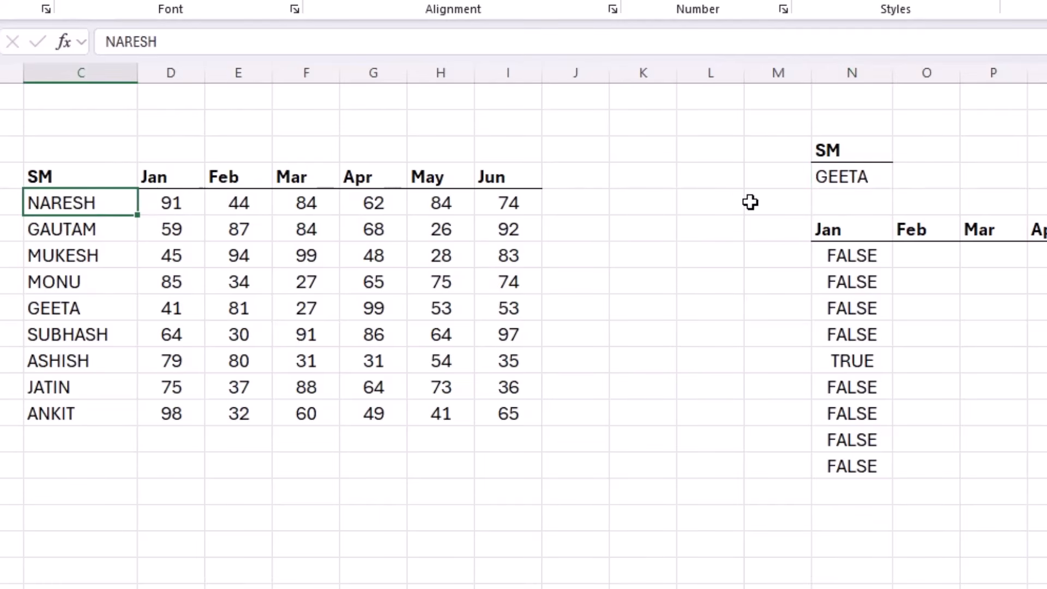
{"action": "left_click", "coordinate": [102, 220]}
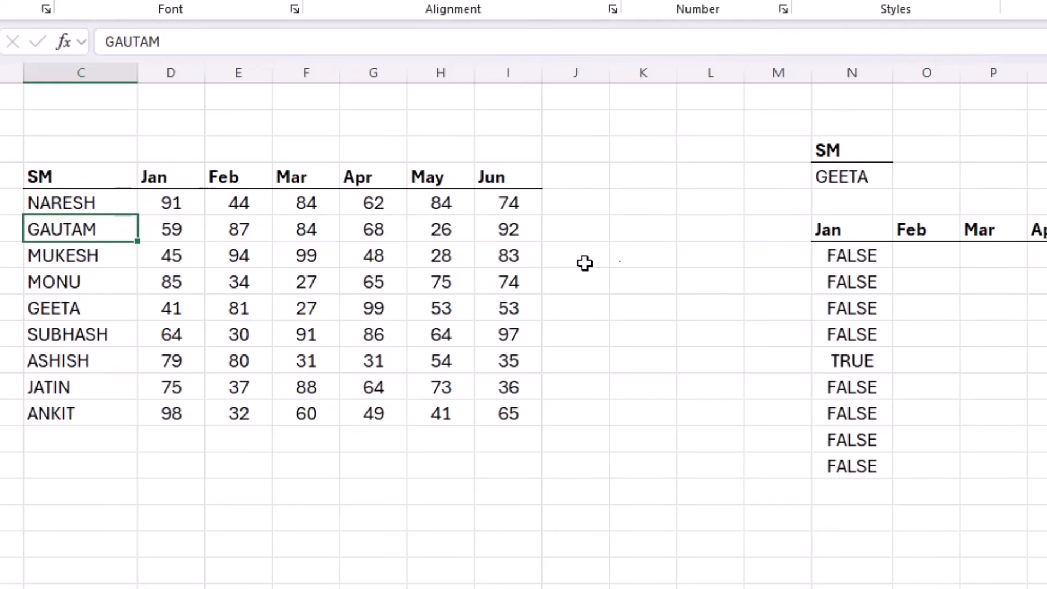
{"action": "left_click", "coordinate": [94, 256]}
{"action": "left_click", "coordinate": [86, 285]}
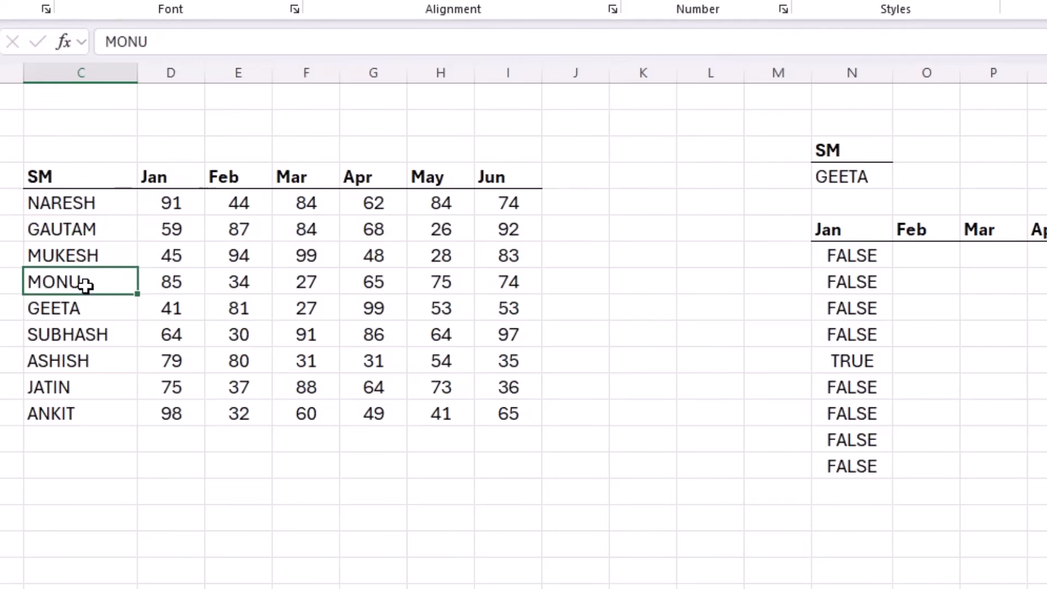
{"action": "left_click", "coordinate": [84, 309]}
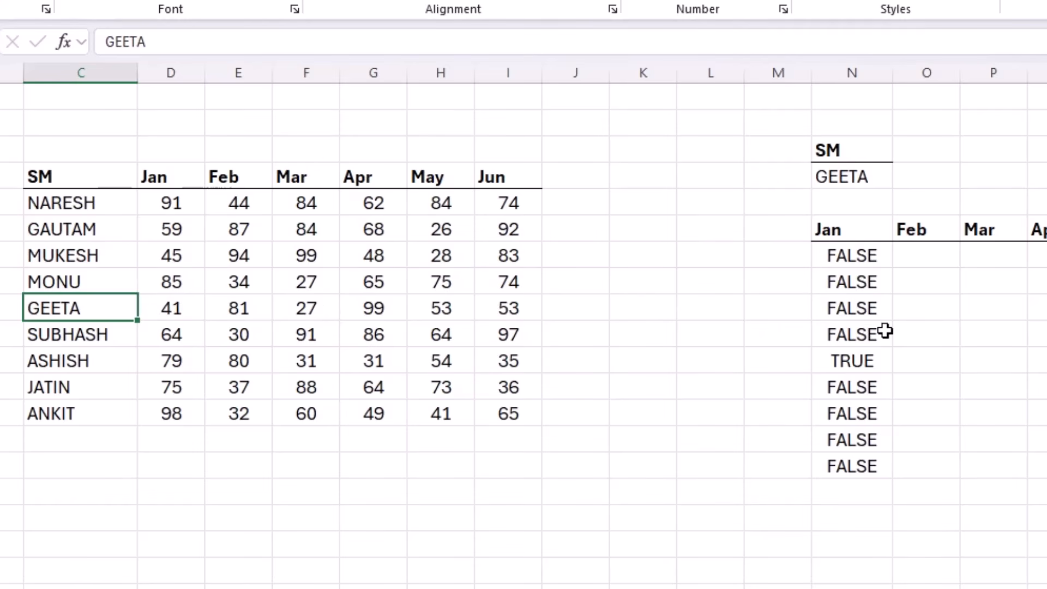
{"action": "left_click", "coordinate": [859, 359]}
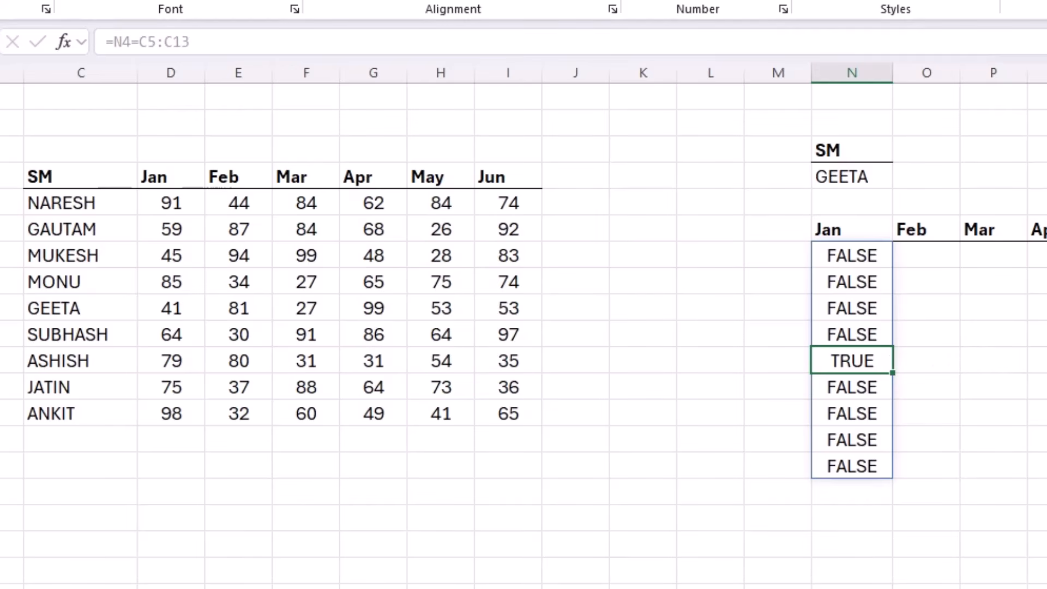
- Wrap the comparison in cell N7 in an IF function, making it =IF(N4=C5:C13,D5:I13,"")
{"action": "left_click", "coordinate": [866, 257]}
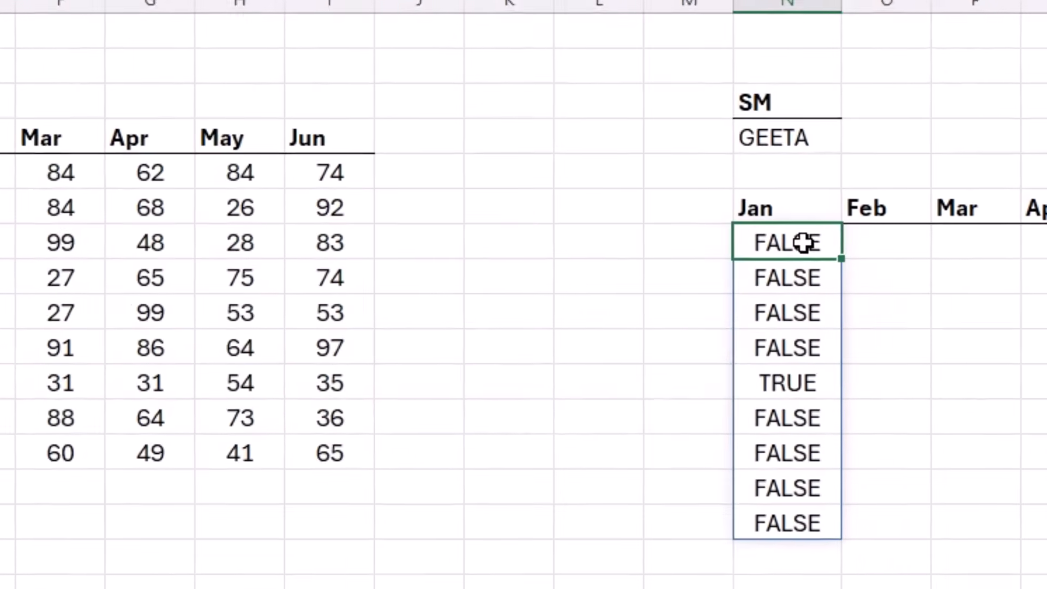
{"action": "double_click", "coordinate": [866, 257]}
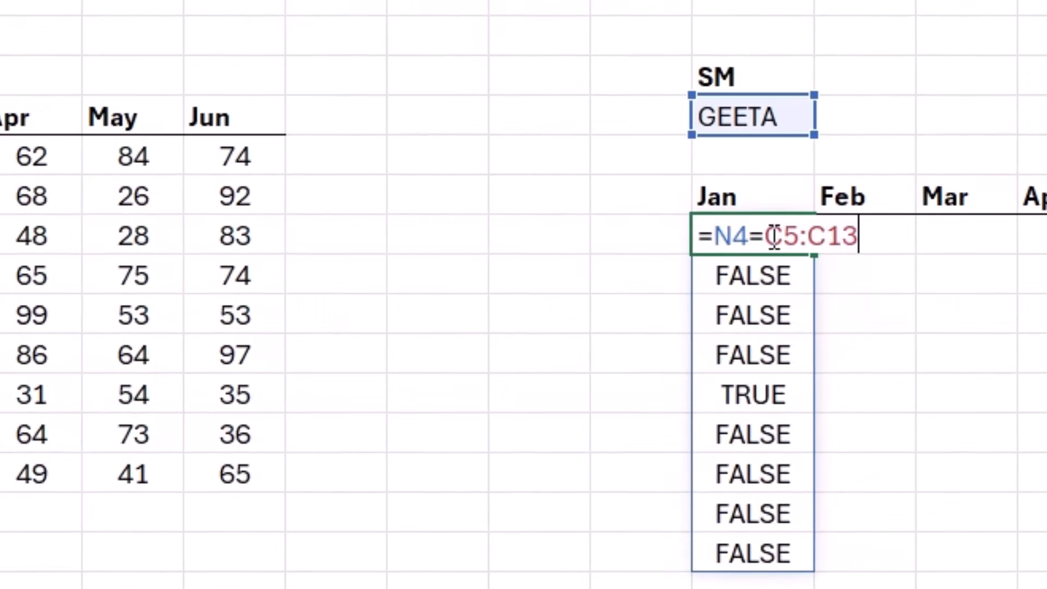
{"action": "left_click", "coordinate": [710, 238]}
{"action": "type", "text": "if("}
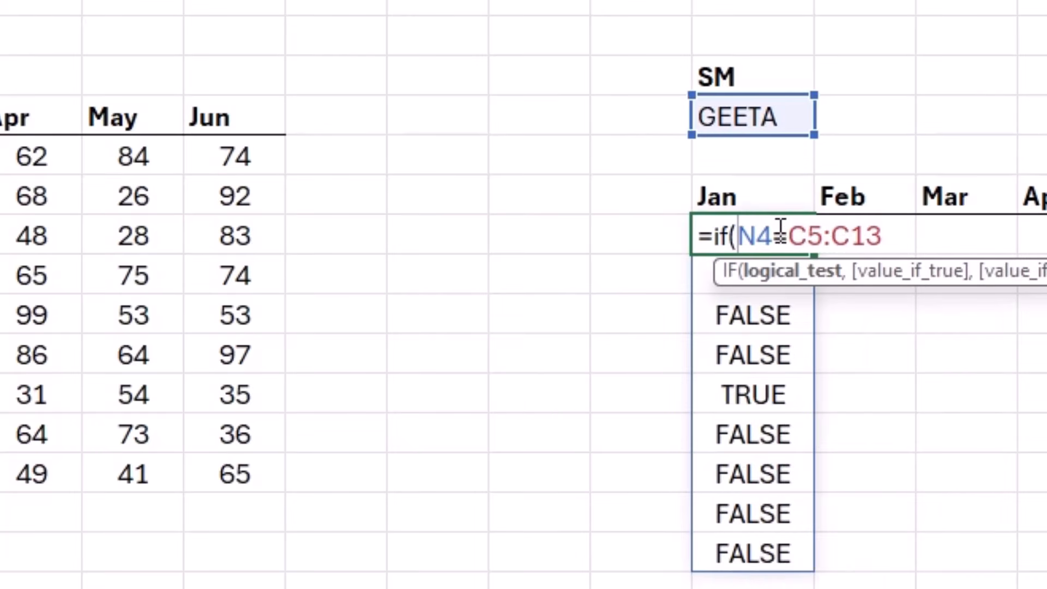
{"action": "left_click", "coordinate": [885, 234]}
{"action": "type", "text": ","}
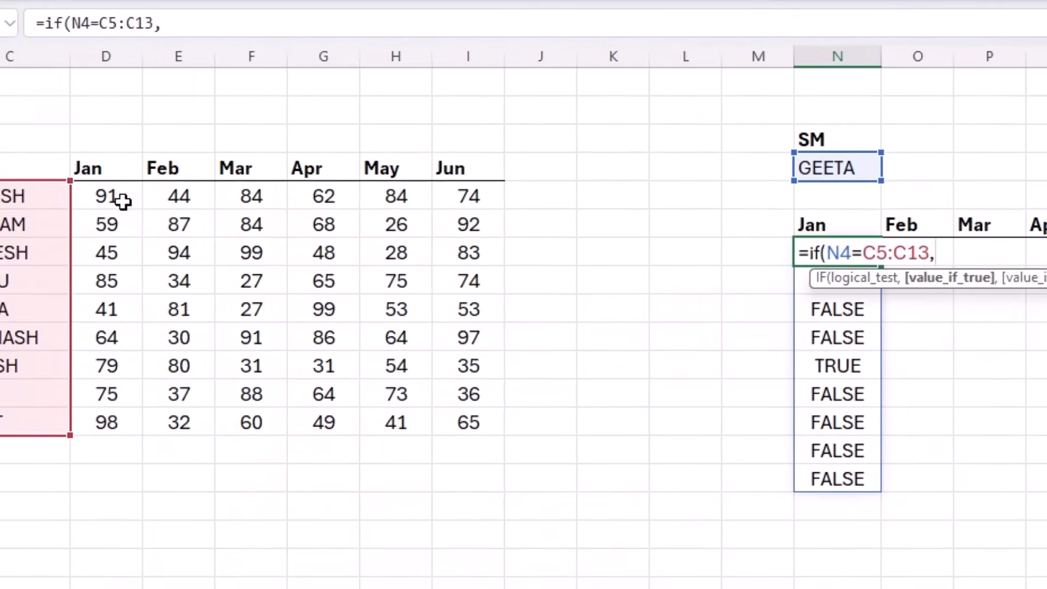
{"action": "left_click_drag", "start_coordinate": [122, 202], "coordinate": [471, 410]}
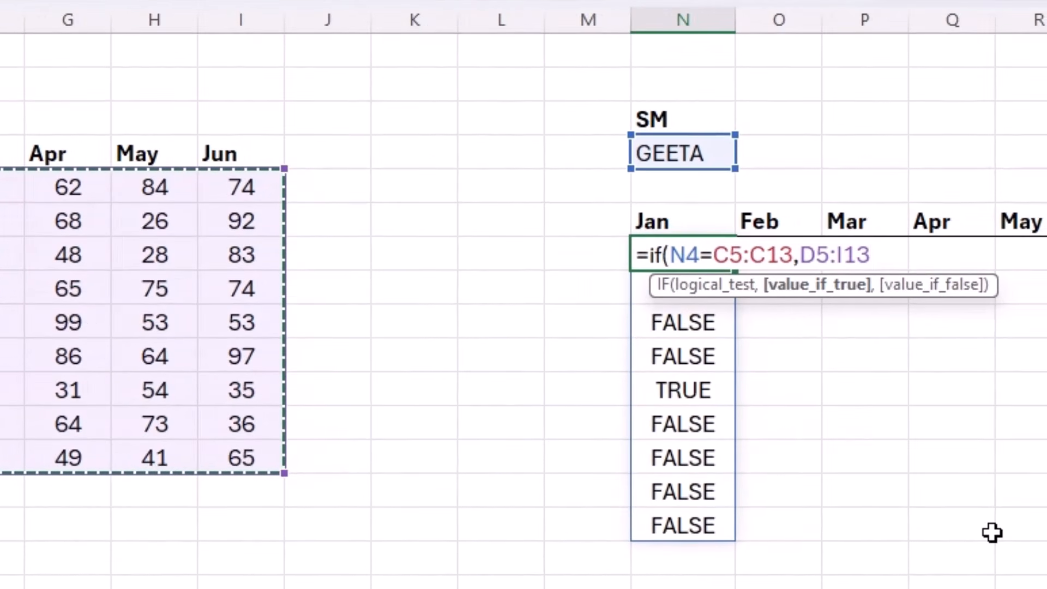
{"action": "type", "text": ","}
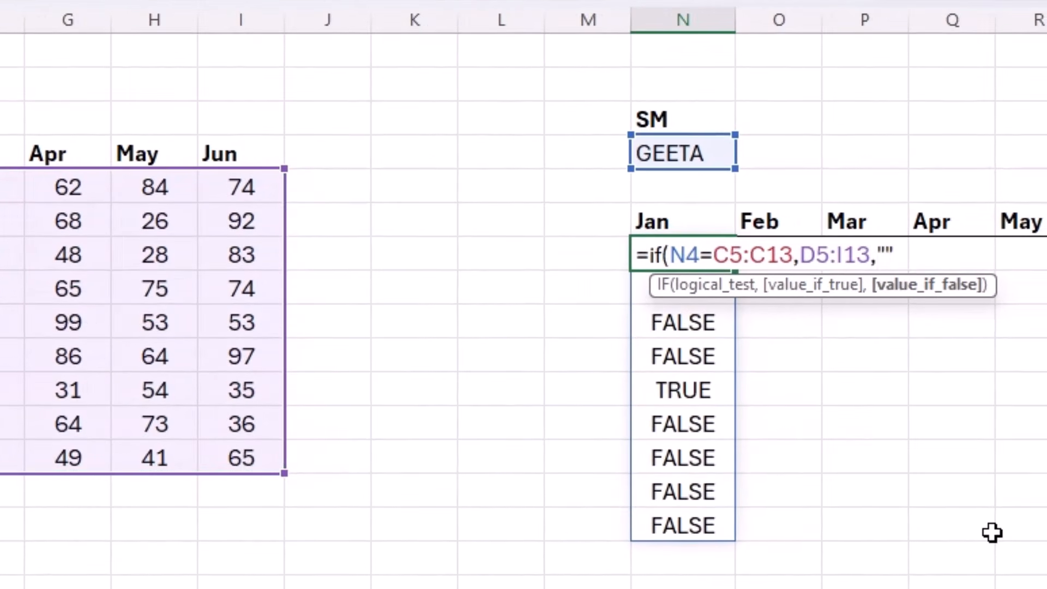
{"action": "type", "text": "\"\")"}
{"action": "key", "text": "Return"}
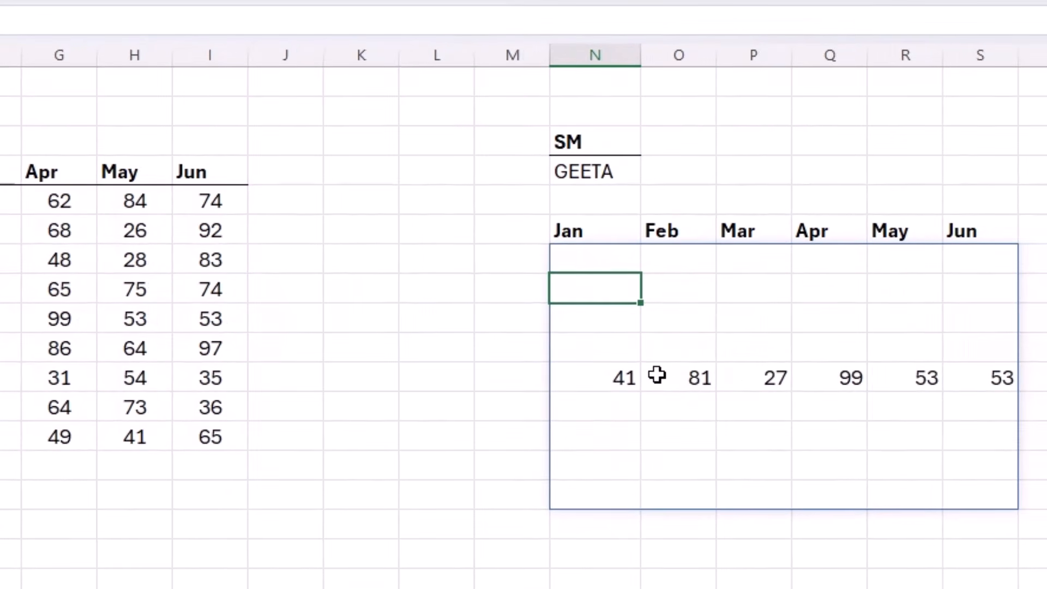
{"action": "left_click", "coordinate": [615, 176]}
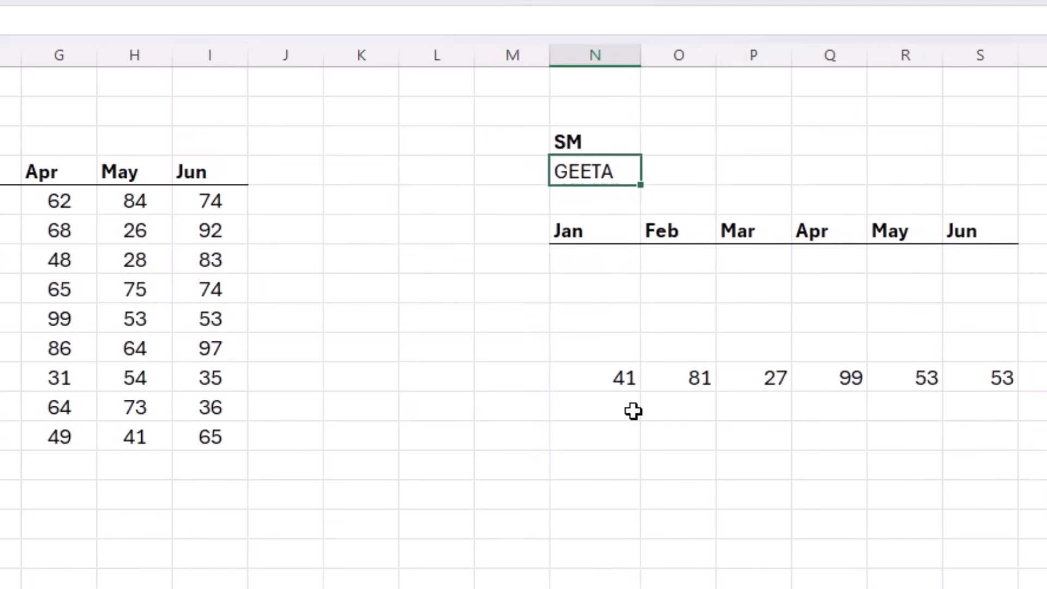
- Copy the formula text from cell N7 and clear its spilled result
{"action": "left_click_drag", "start_coordinate": [596, 376], "coordinate": [981, 382]}
{"action": "left_click", "coordinate": [985, 379]}
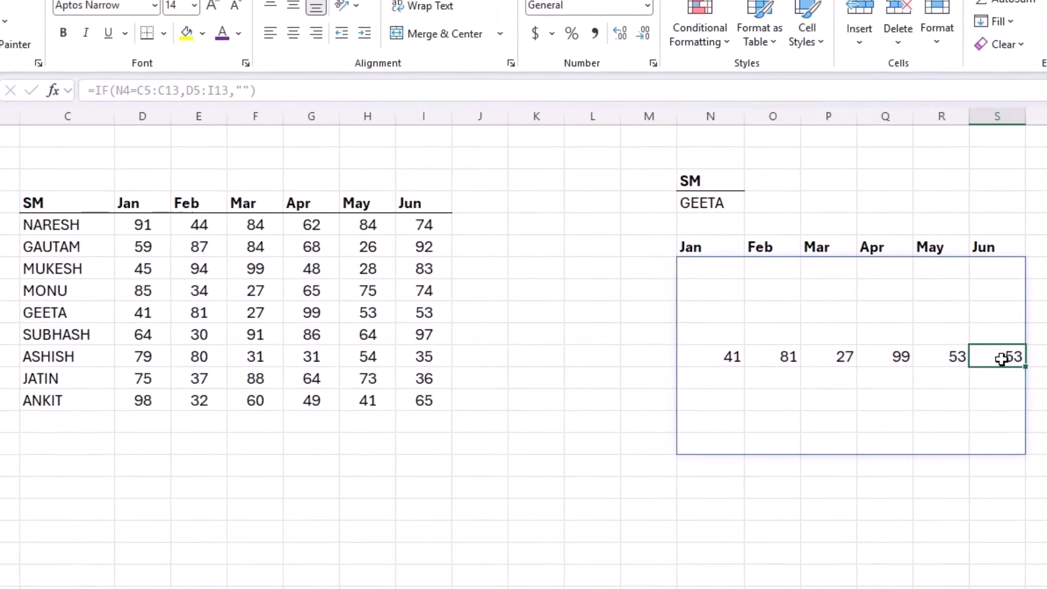
{"action": "left_click", "coordinate": [713, 355]}
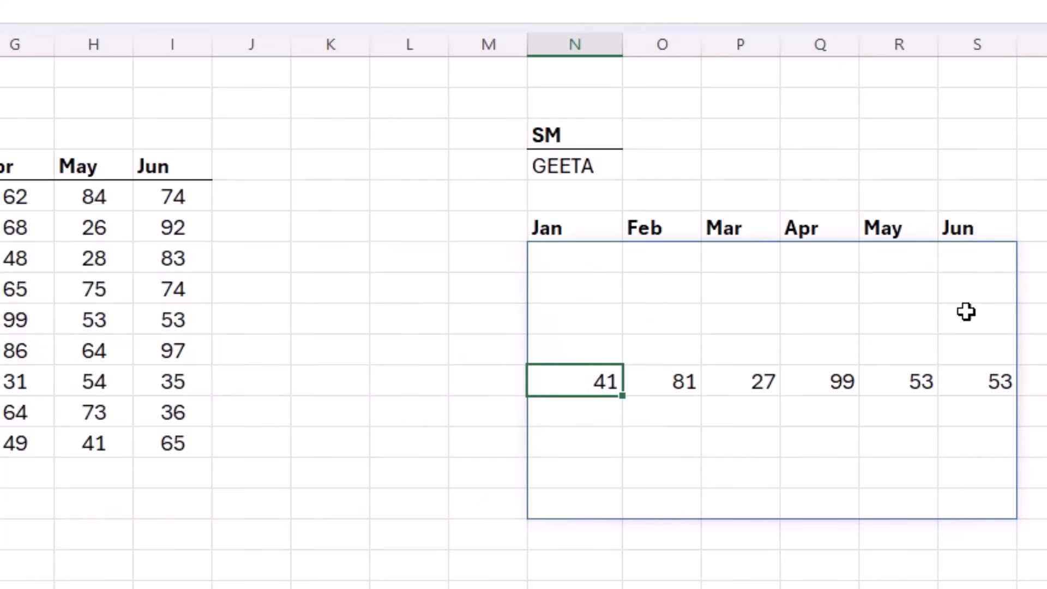
{"action": "left_click", "coordinate": [578, 265]}
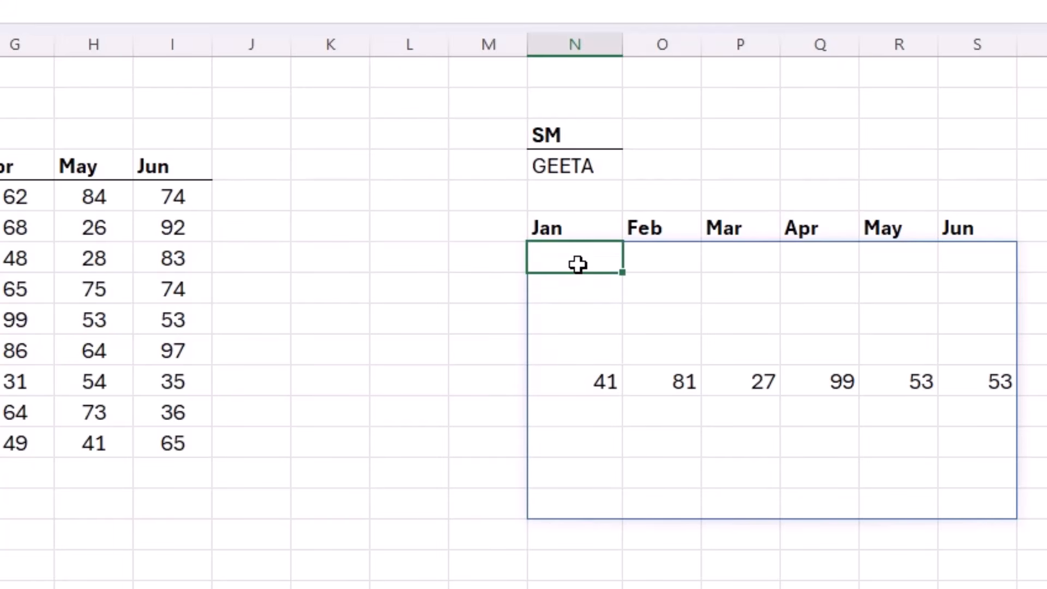
{"action": "double_click", "coordinate": [577, 264]}
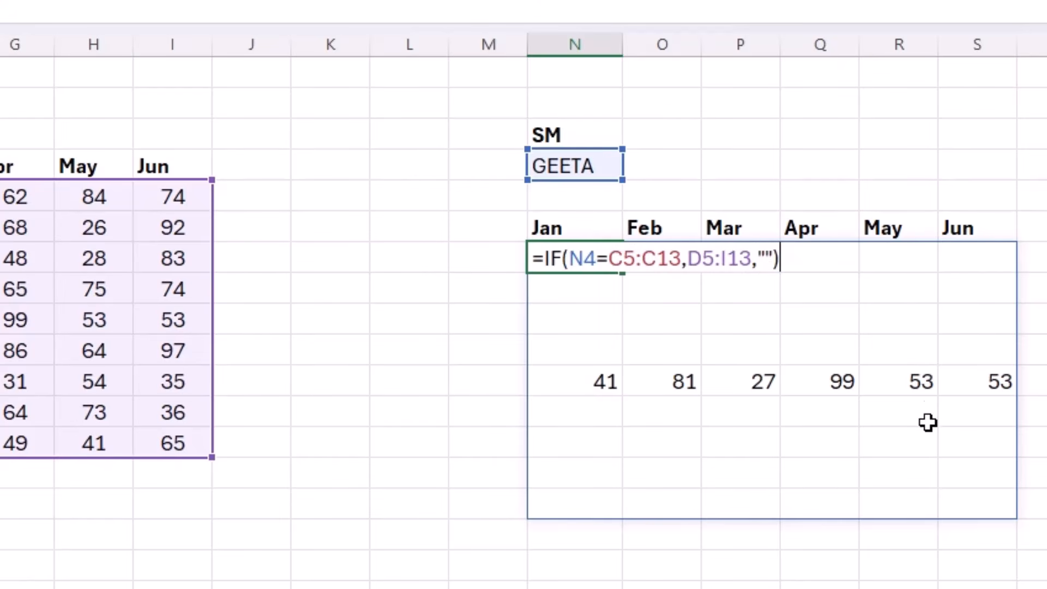
{"action": "left_click", "coordinate": [774, 258]}
{"action": "left_click_drag", "start_coordinate": [782, 259], "coordinate": [528, 241]}
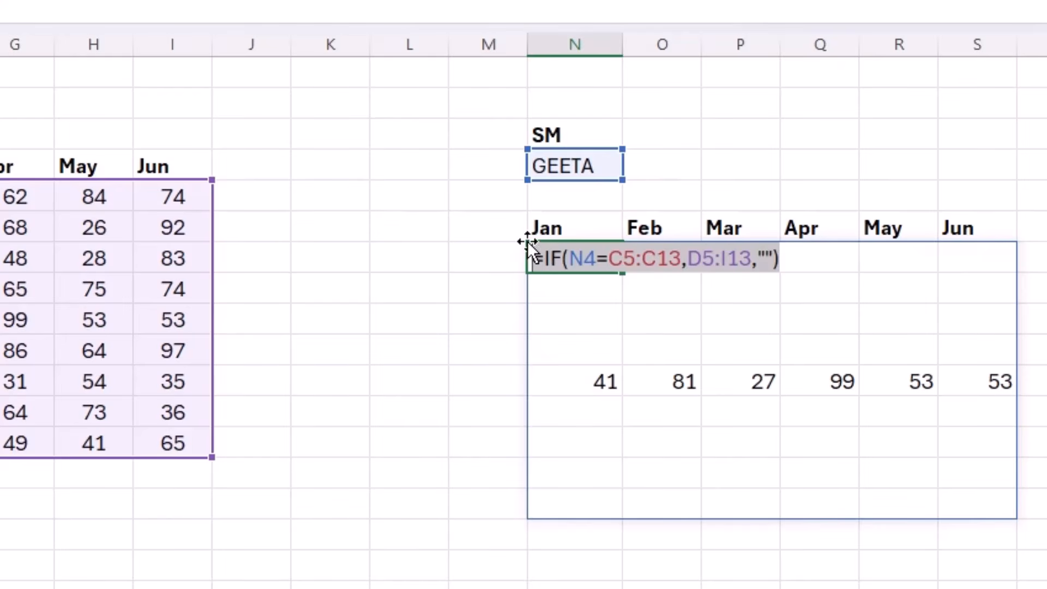
{"action": "key", "text": "Escape"}
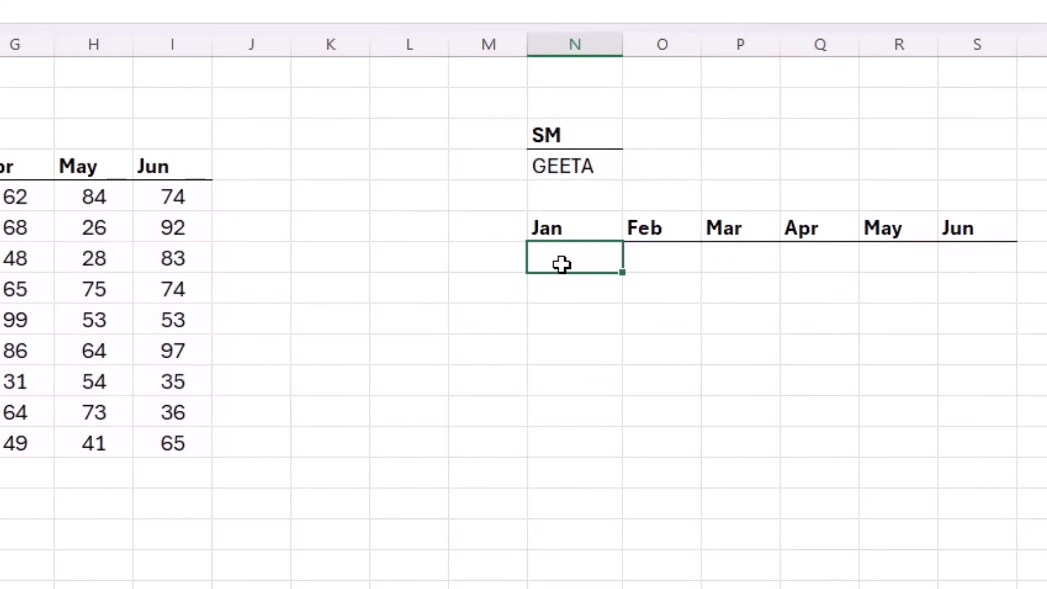
- Enter =IF(N4=C5:C13,D5:I13,"") as a multi-cell array formula across the range N7:S15
{"action": "left_click_drag", "start_coordinate": [562, 264], "coordinate": [963, 504]}
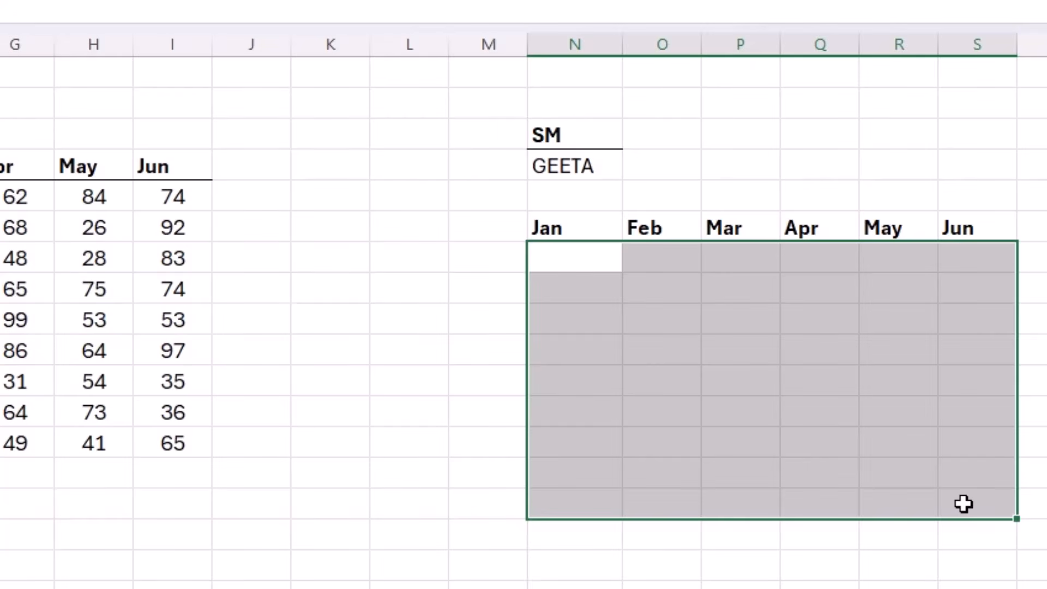
{"action": "type", "text": "="}
{"action": "key", "text": "ctrl+v"}
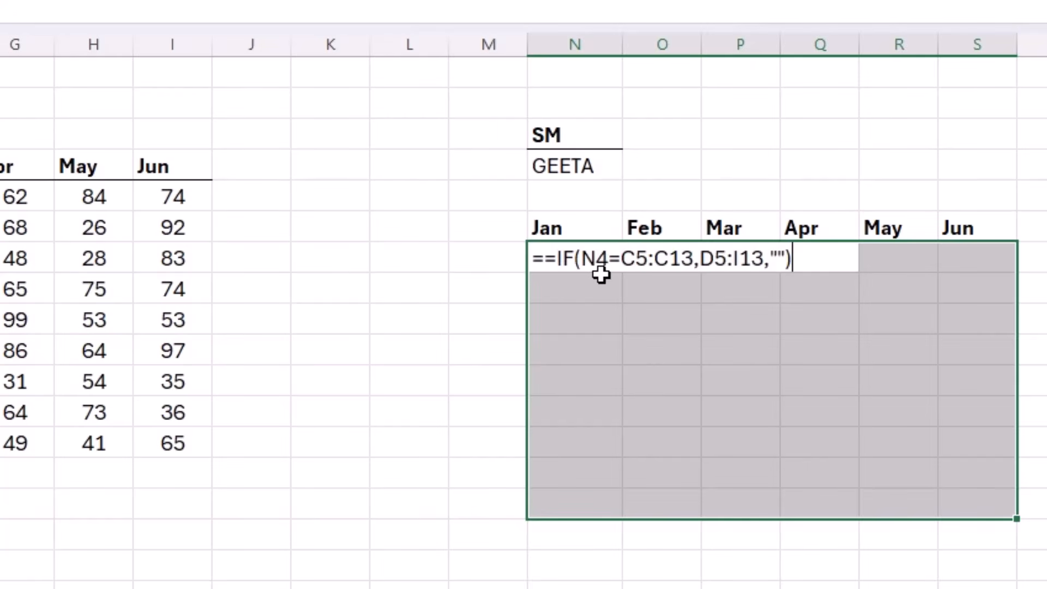
{"action": "left_click", "coordinate": [556, 257]}
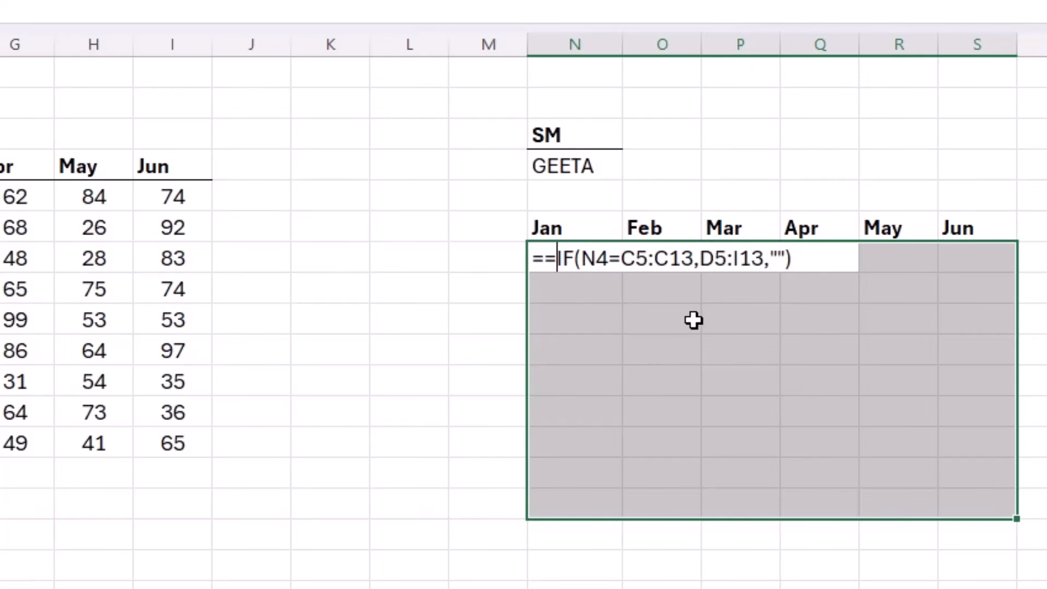
{"action": "key", "text": "BackSpace"}
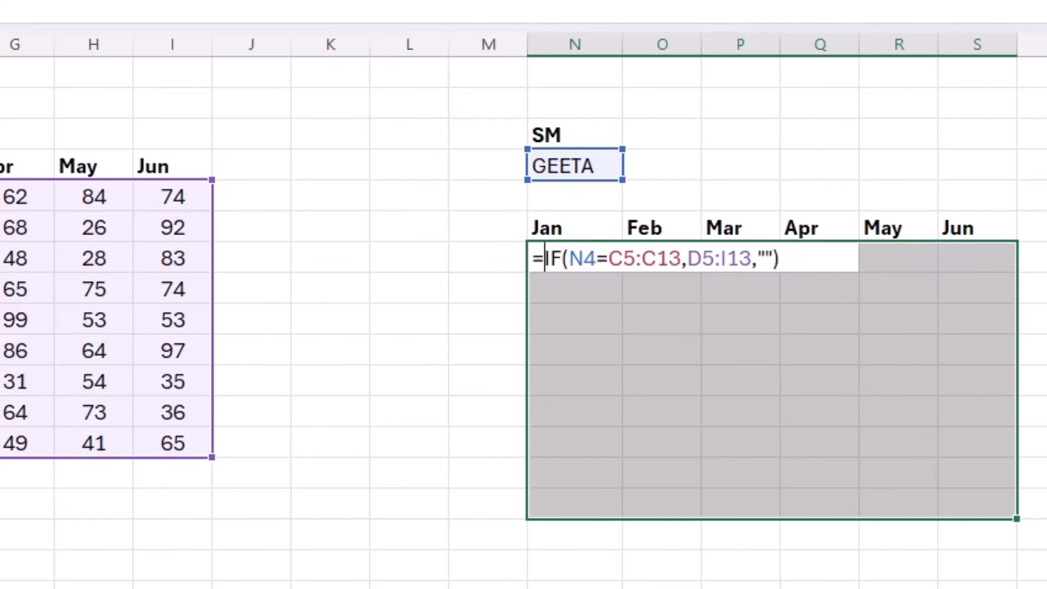
{"action": "key", "text": "ctrl+shift+Return"}
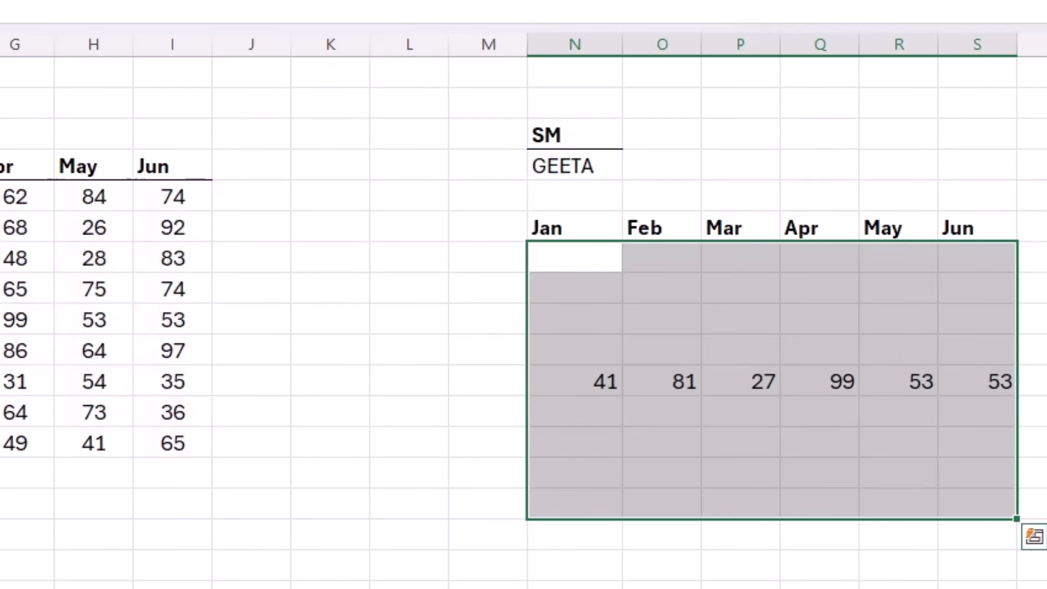
- Inspect individual cells of the array formula range N7:S15, both filled and blank
{"action": "left_click", "coordinate": [630, 371]}
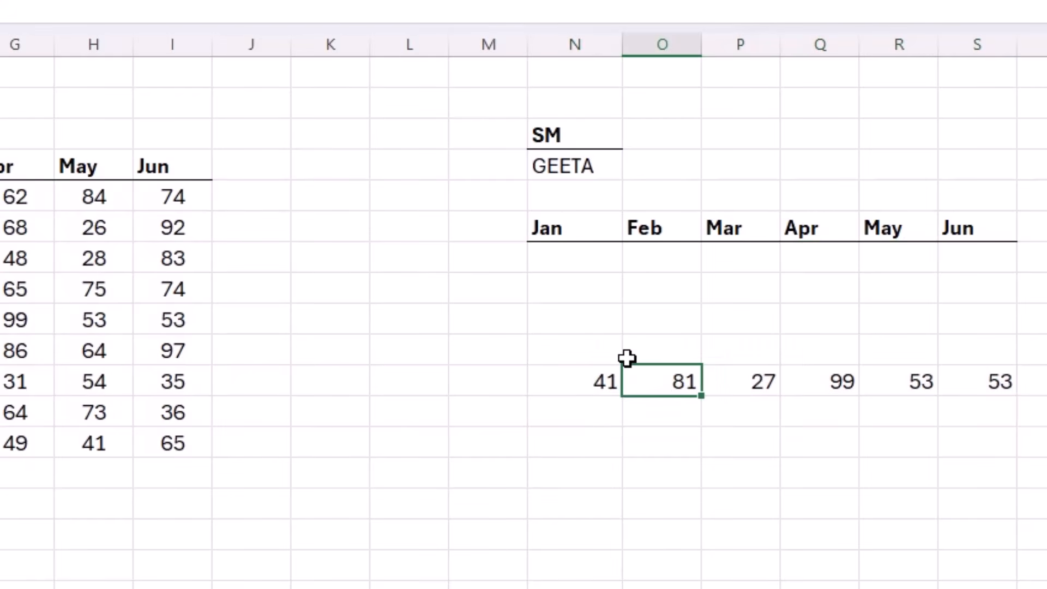
{"action": "left_click", "coordinate": [563, 282]}
{"action": "left_click", "coordinate": [894, 288]}
{"action": "left_click", "coordinate": [1003, 343]}
{"action": "left_click", "coordinate": [947, 480]}
{"action": "left_click", "coordinate": [654, 466]}
{"action": "left_click", "coordinate": [592, 451]}
- Test the array formula by entering the salesperson name from C8 and the one from C13 as the lookup name in N4
{"action": "left_click", "coordinate": [573, 166]}
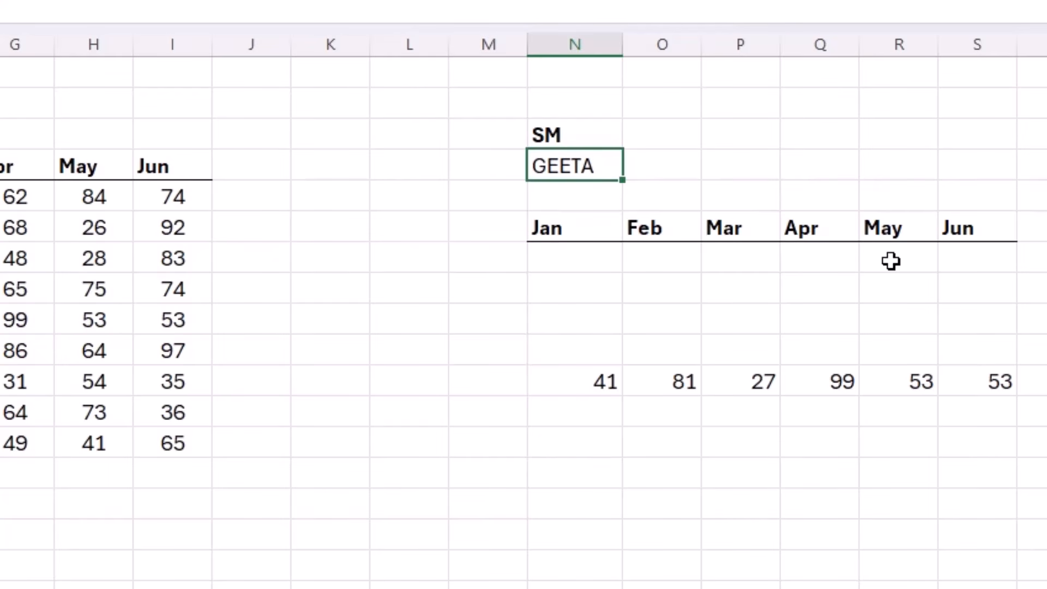
{"action": "type", "text": "monu"}
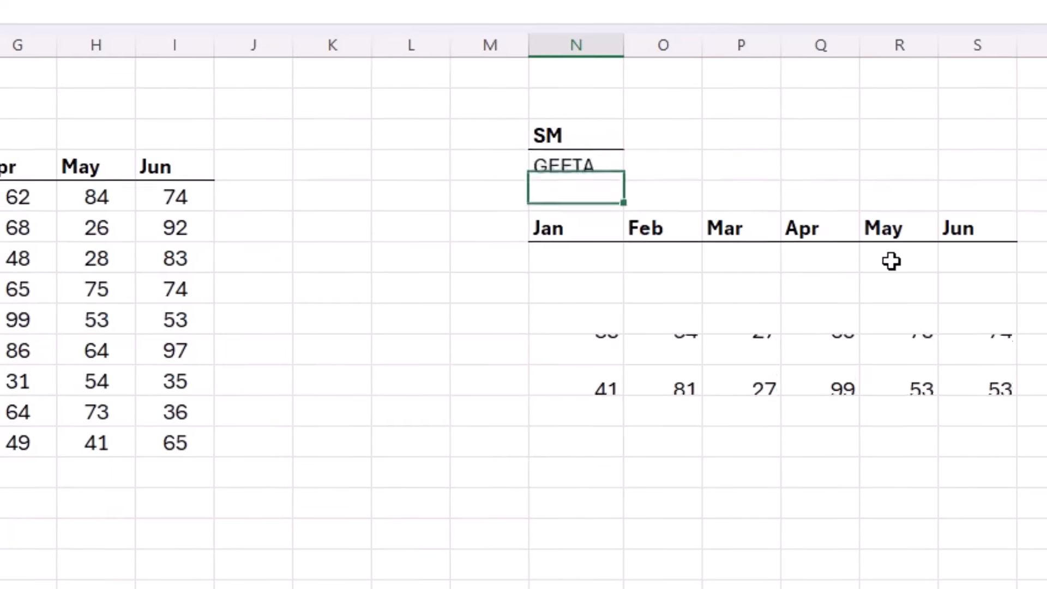
{"action": "key", "text": "Return"}
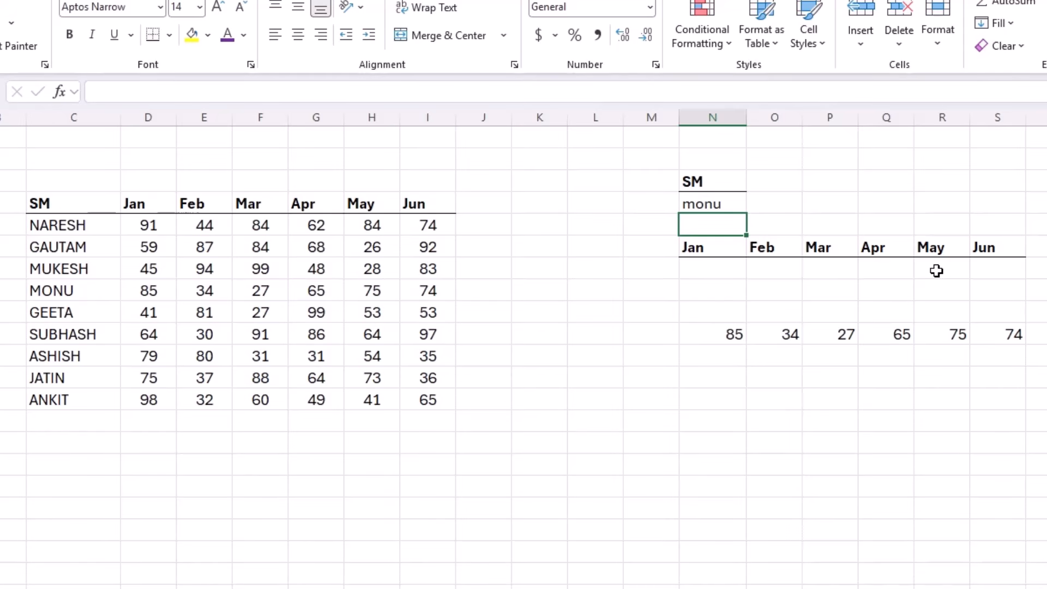
{"action": "type", "text": "ank"}
{"action": "key", "text": "Escape"}
{"action": "key", "text": "Up"}
{"action": "type", "text": "ankit"}
{"action": "key", "text": "Return"}
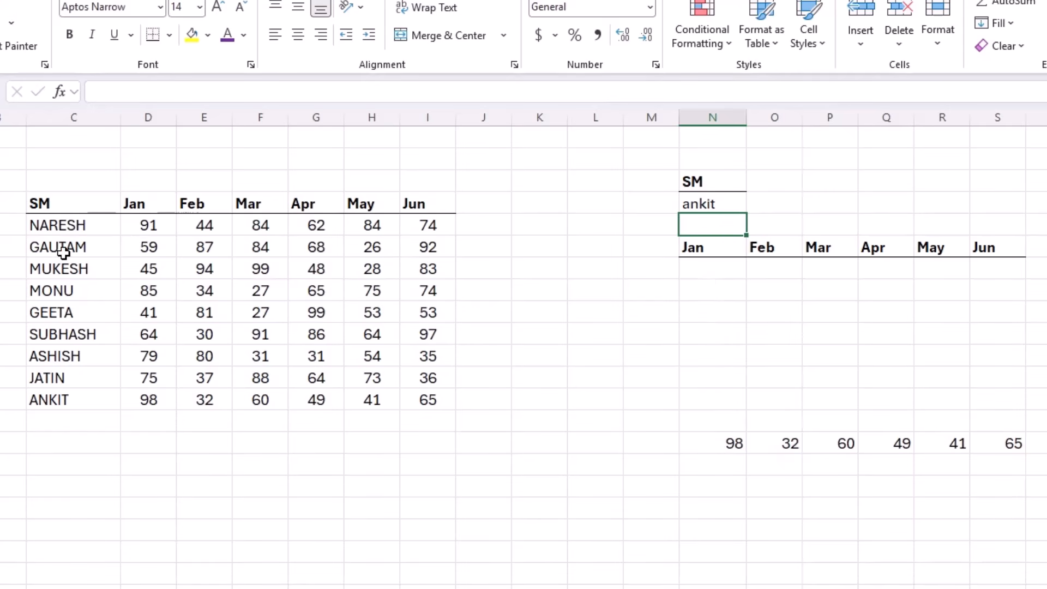
- Examine which row of N7:S15 holds the returned figures and review the array formula in N7
{"action": "left_click_drag", "start_coordinate": [709, 442], "coordinate": [989, 449]}
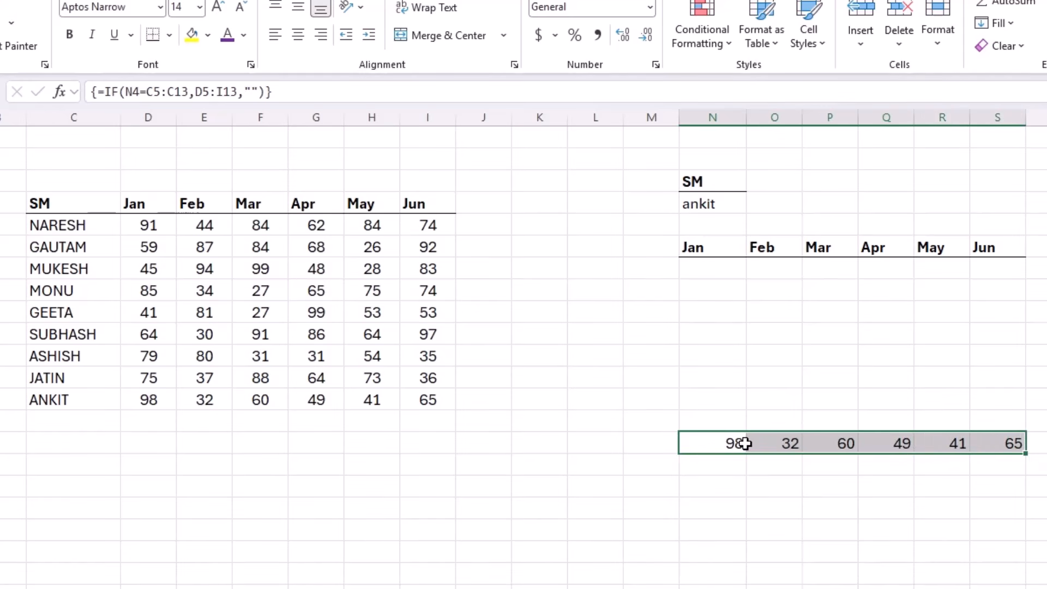
{"action": "left_click_drag", "start_coordinate": [703, 279], "coordinate": [955, 281]}
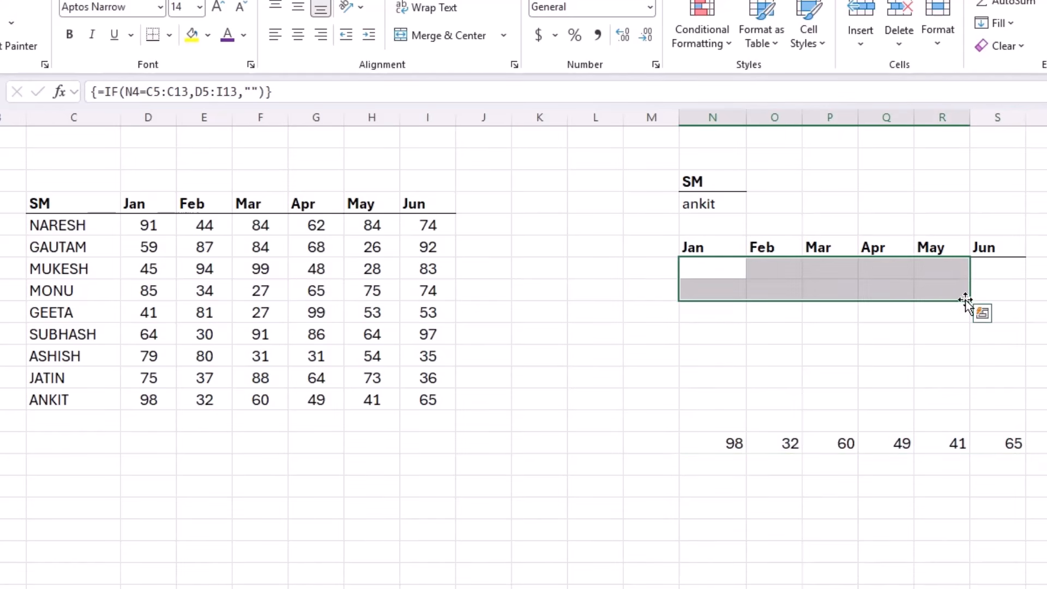
{"action": "left_click", "coordinate": [1008, 271]}
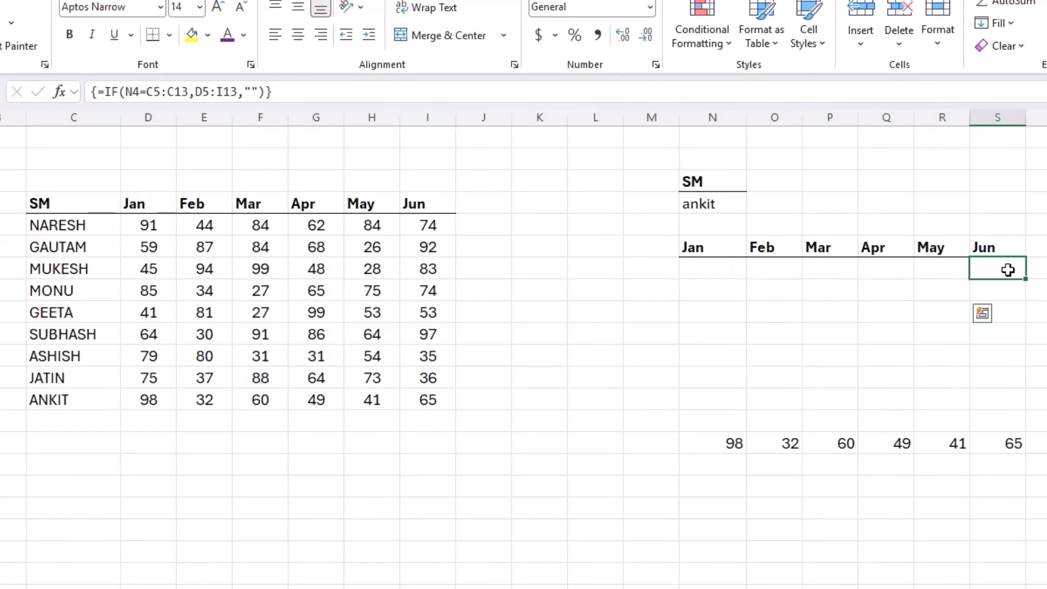
{"action": "left_click", "coordinate": [711, 272]}
{"action": "key", "text": "F2"}
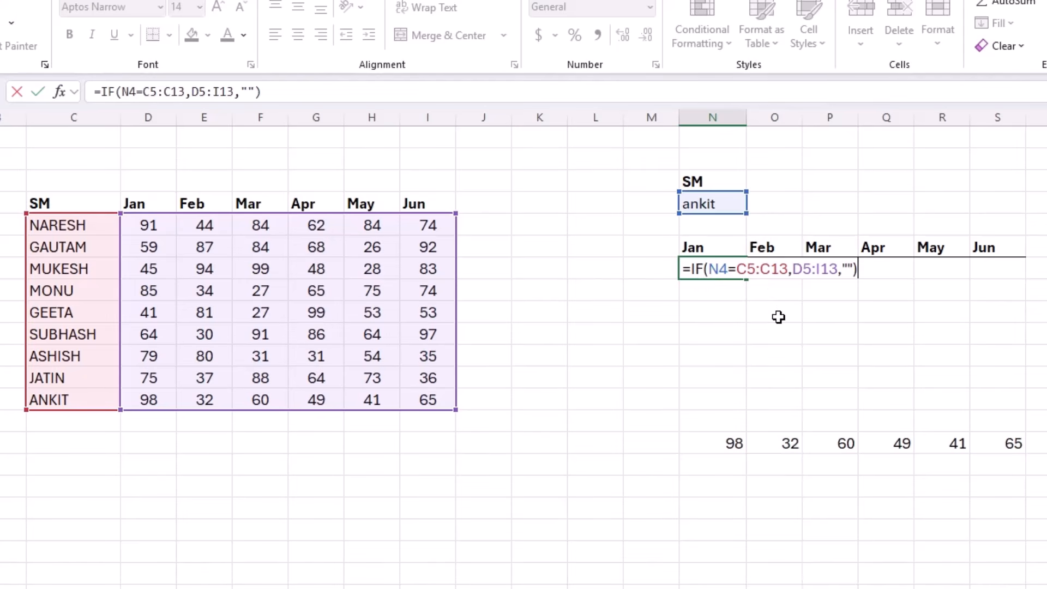
{"action": "key", "text": "ctrl+shift+Return"}
- Wrap the array formula in N7:S15 in an ascending SORT on the first column, making it =SORT(IF(N4=C5:C13,D5:I13,""),1,1)
{"action": "left_click_drag", "start_coordinate": [715, 275], "coordinate": [1008, 444]}
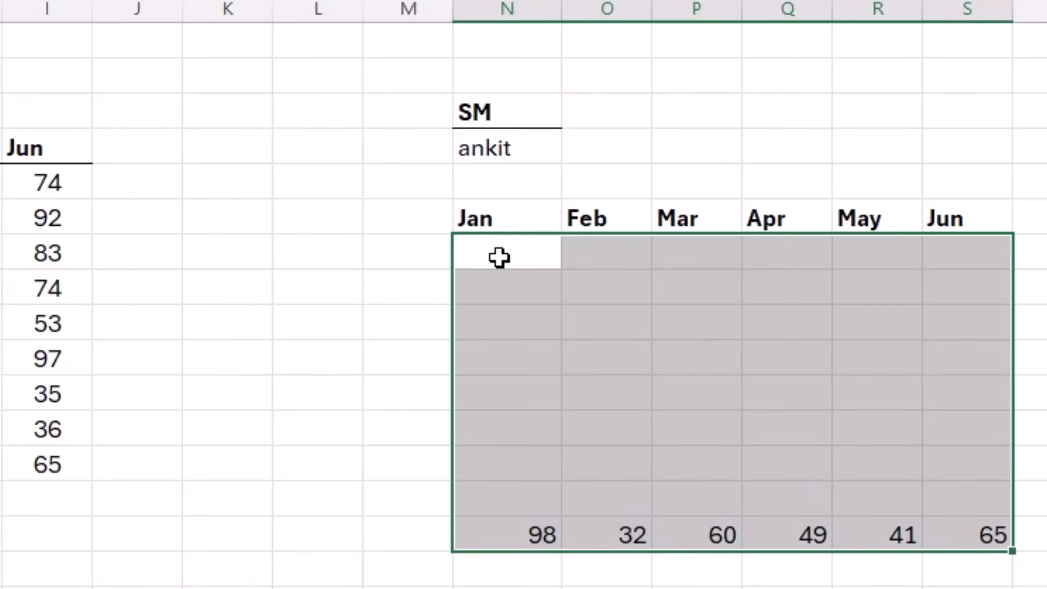
{"action": "key", "text": "F2"}
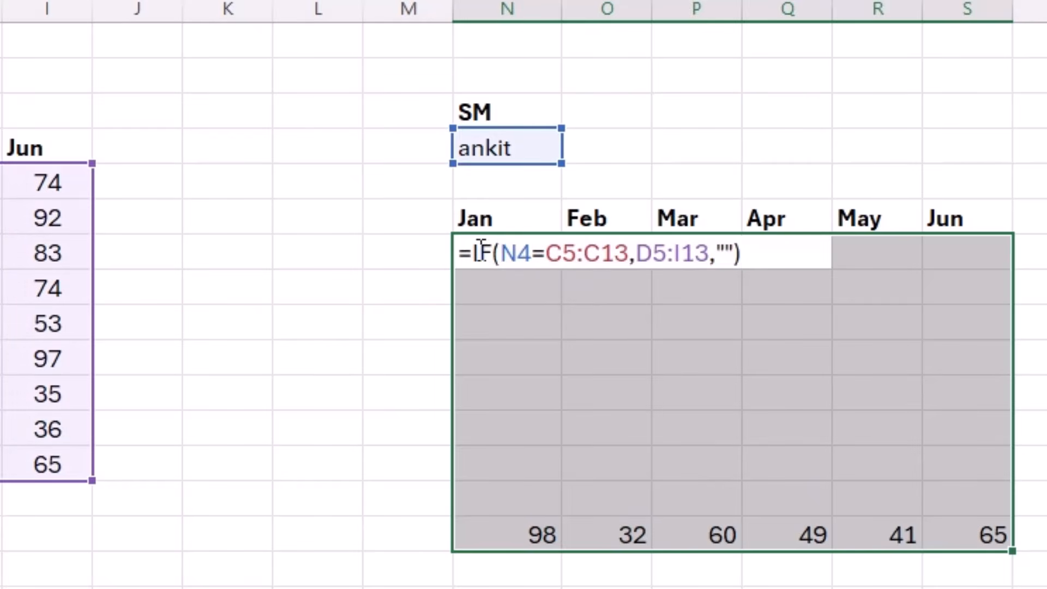
{"action": "type", "text": "sho"}
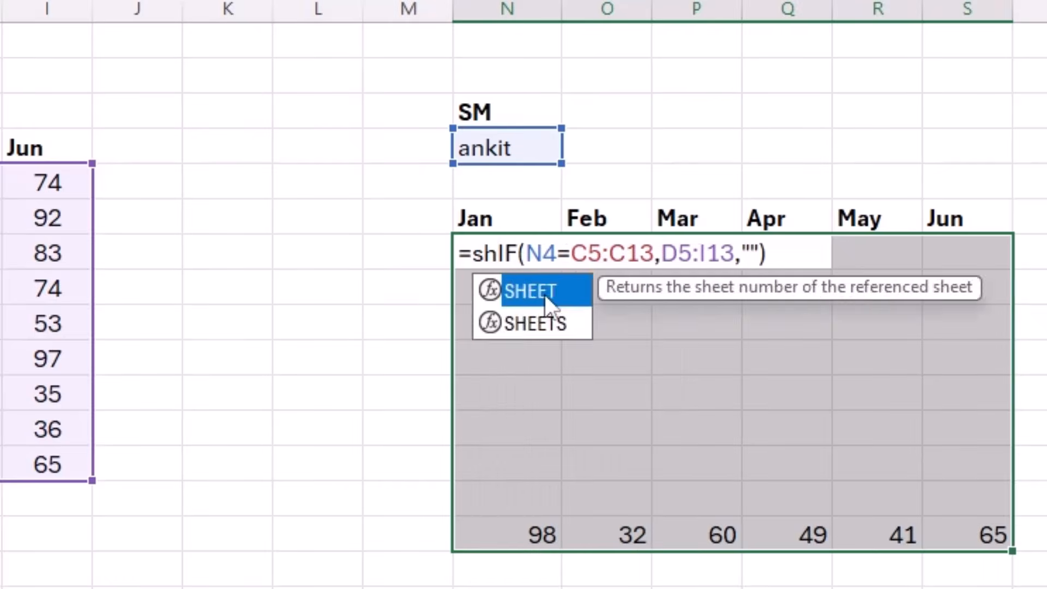
{"action": "key", "text": "BackSpace"}
{"action": "key", "text": "BackSpace"}
{"action": "type", "text": "ort("}
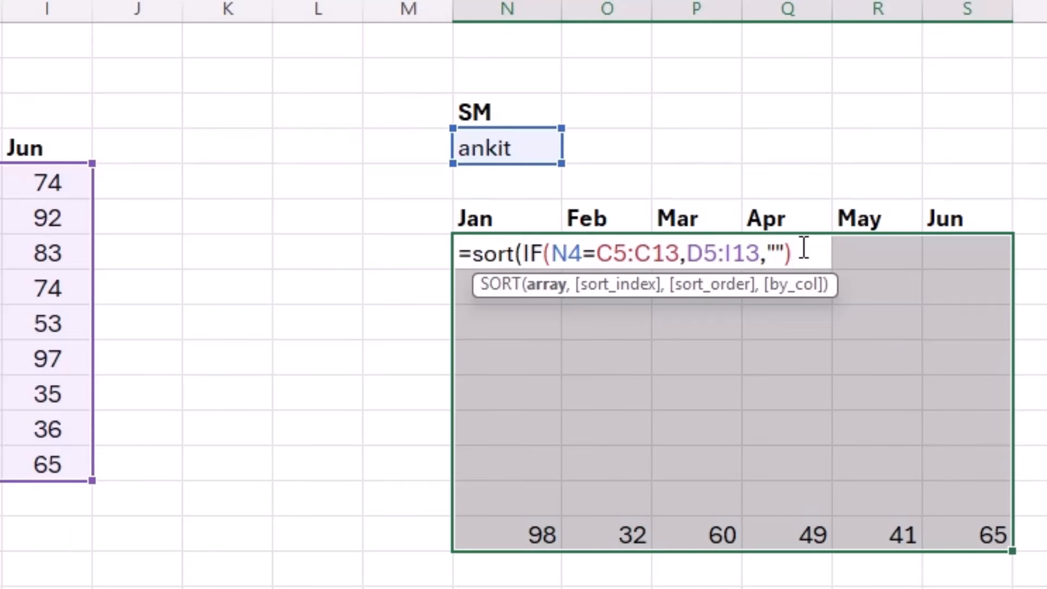
{"action": "type", "text": ","}
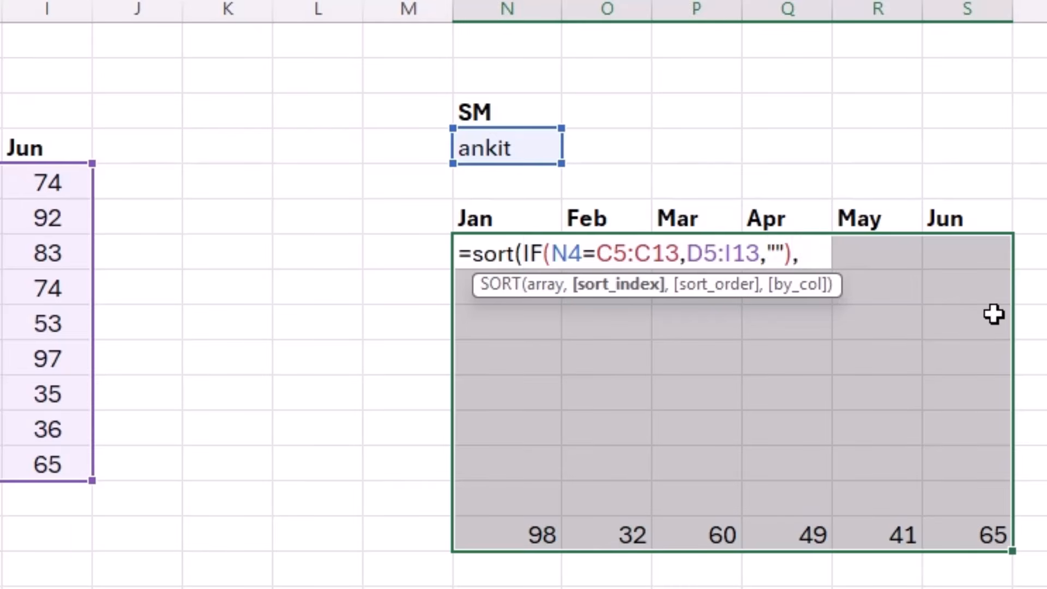
{"action": "type", "text": "1,1"}
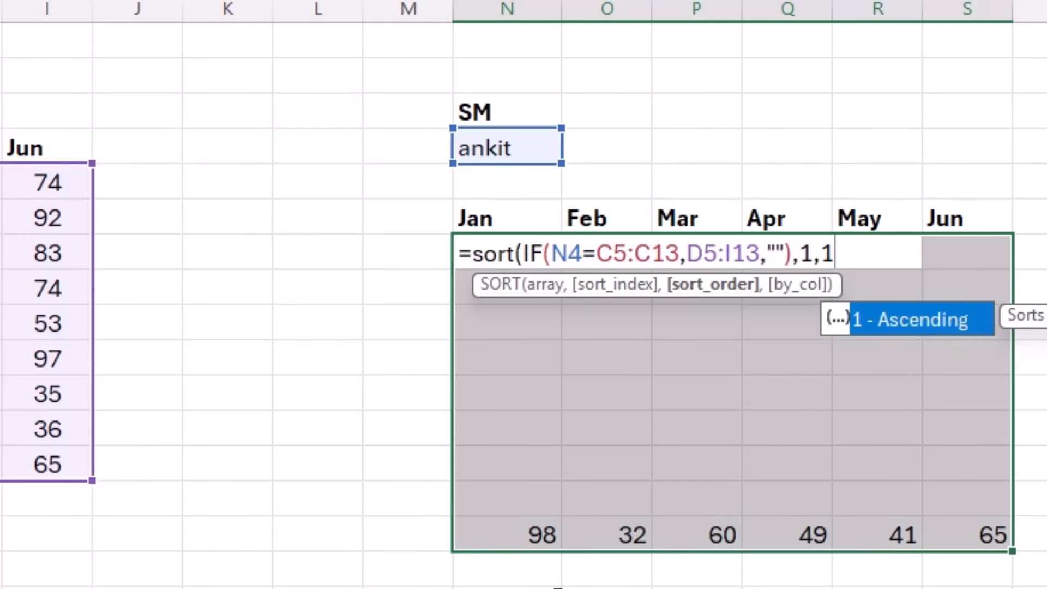
{"action": "type", "text": ")"}
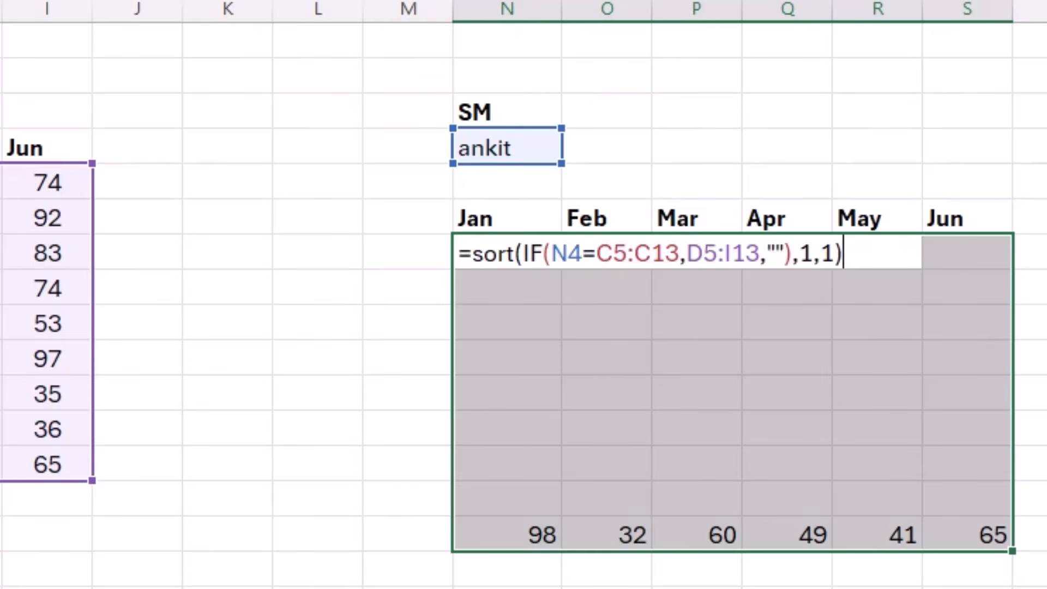
{"action": "key", "text": "Return"}
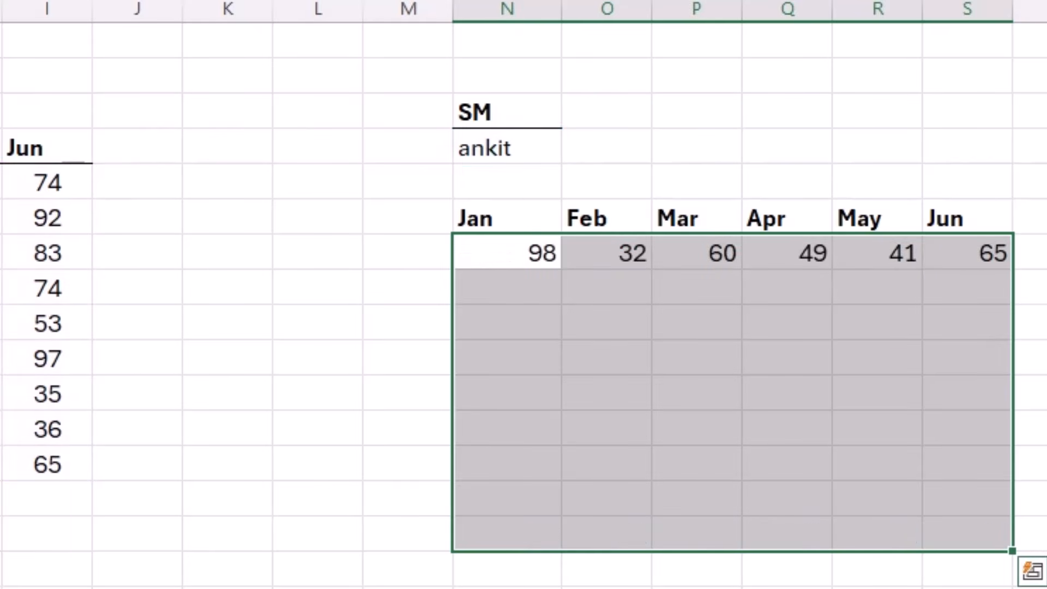
{"action": "left_click", "coordinate": [650, 322]}
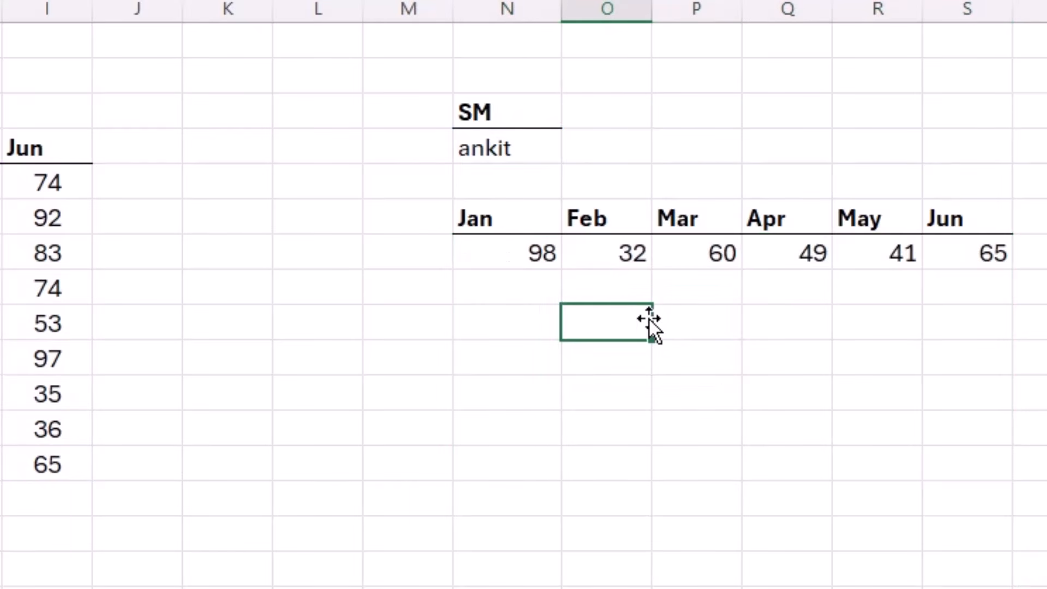
- Test the sorted lookup by entering the salesperson name from C9 and finally the one from C6 in N4
{"action": "left_click", "coordinate": [509, 152]}
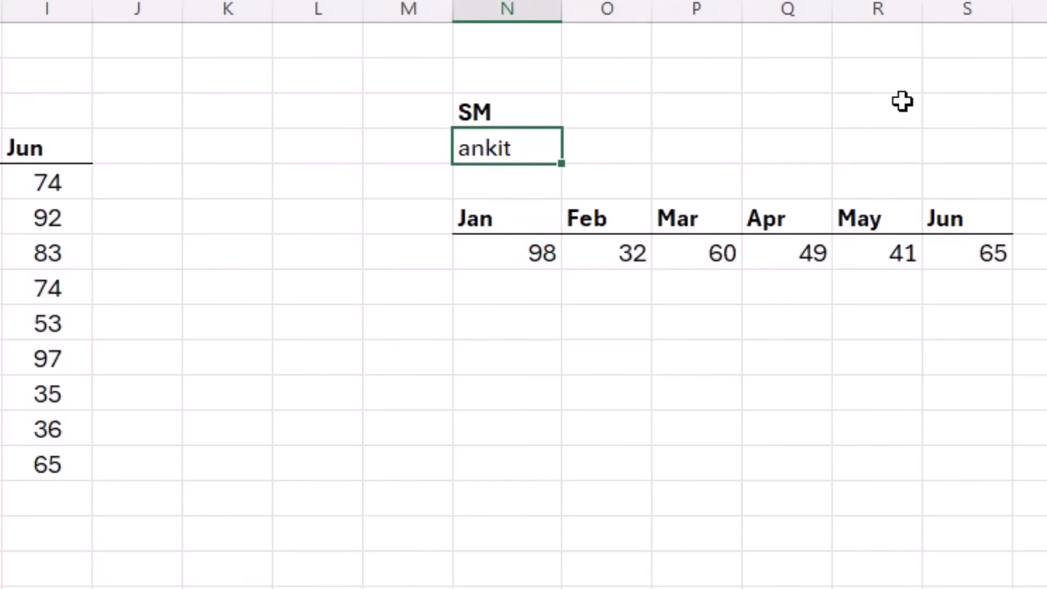
{"action": "type", "text": "geeta"}
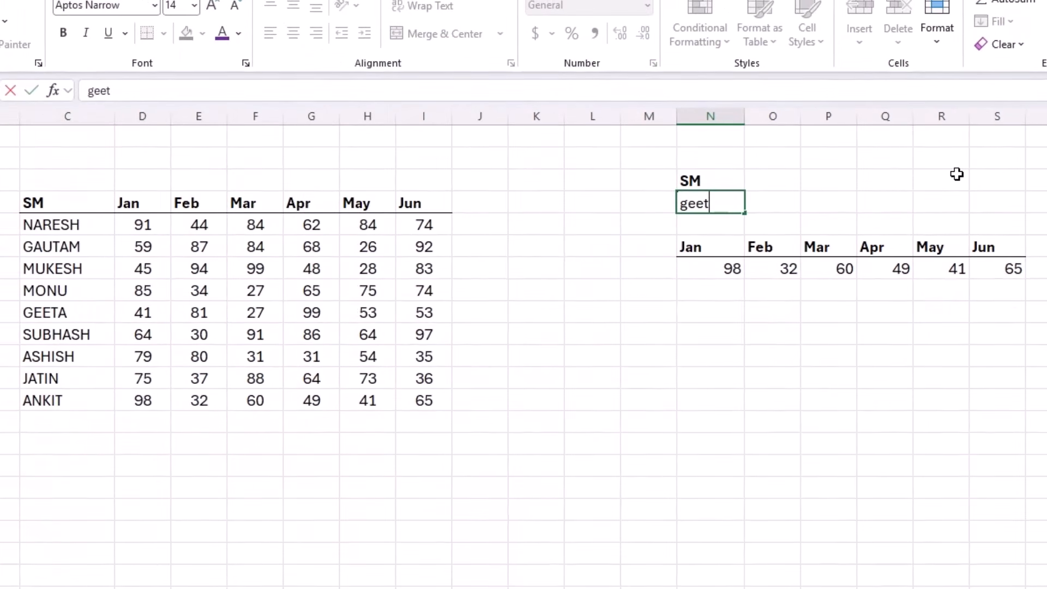
{"action": "key", "text": "Return"}
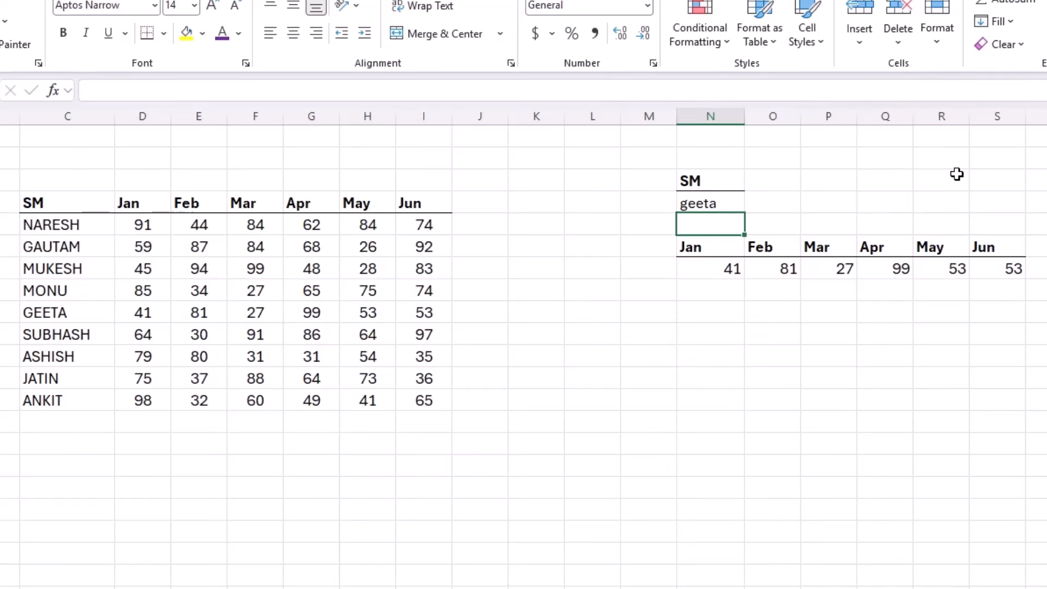
{"action": "key", "text": "Up"}
{"action": "type", "text": "gautam"}
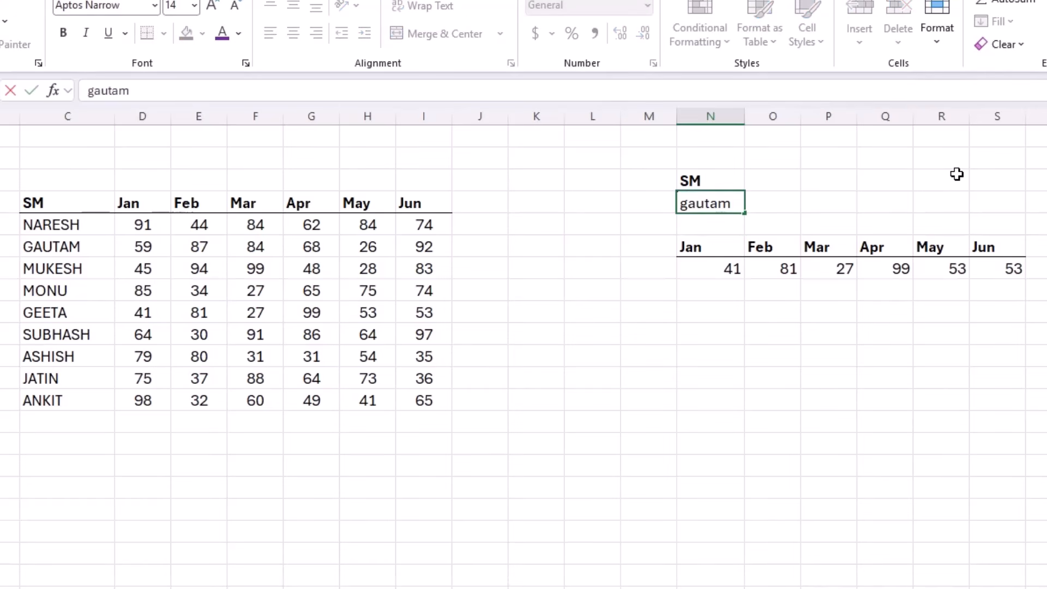
{"action": "key", "text": "Return"}
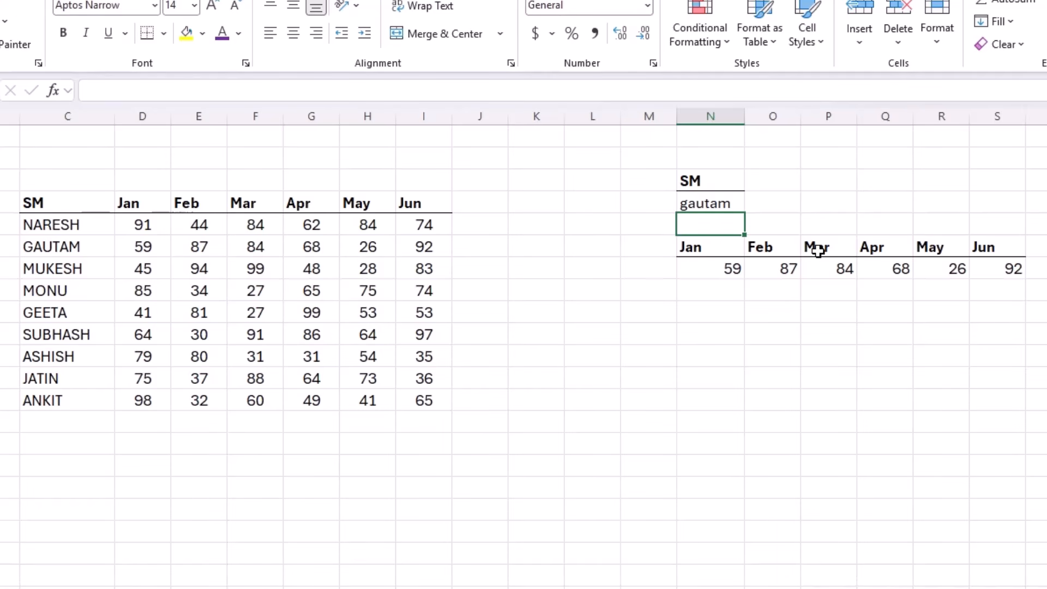
{"action": "left_click", "coordinate": [716, 270]}
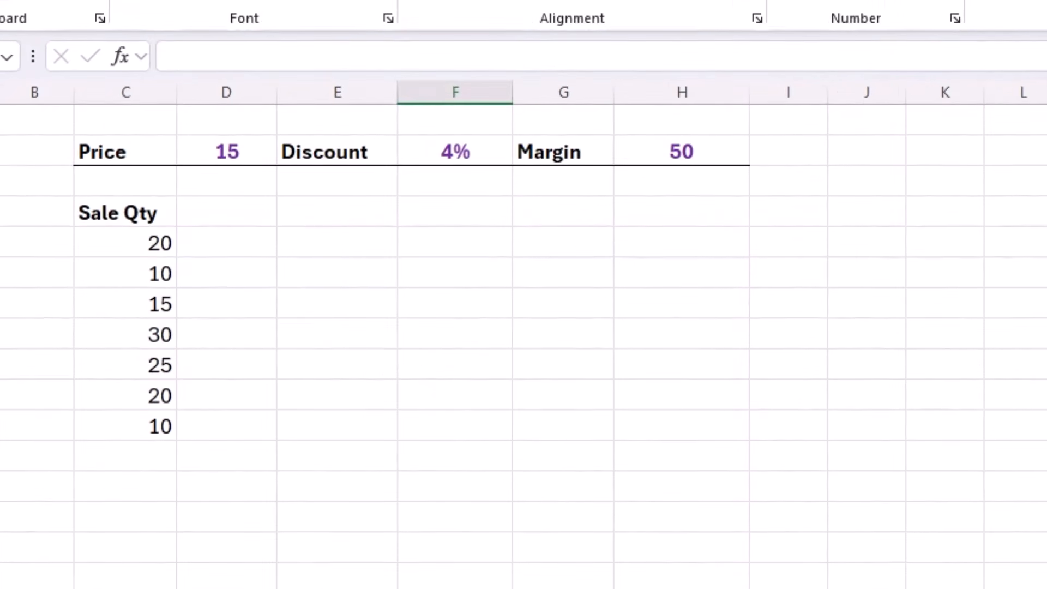
- Add the column headings Amount, Discount and Add Margin in D4:F4 beside the Sale Qty column
{"action": "left_click_drag", "start_coordinate": [140, 243], "coordinate": [145, 422]}
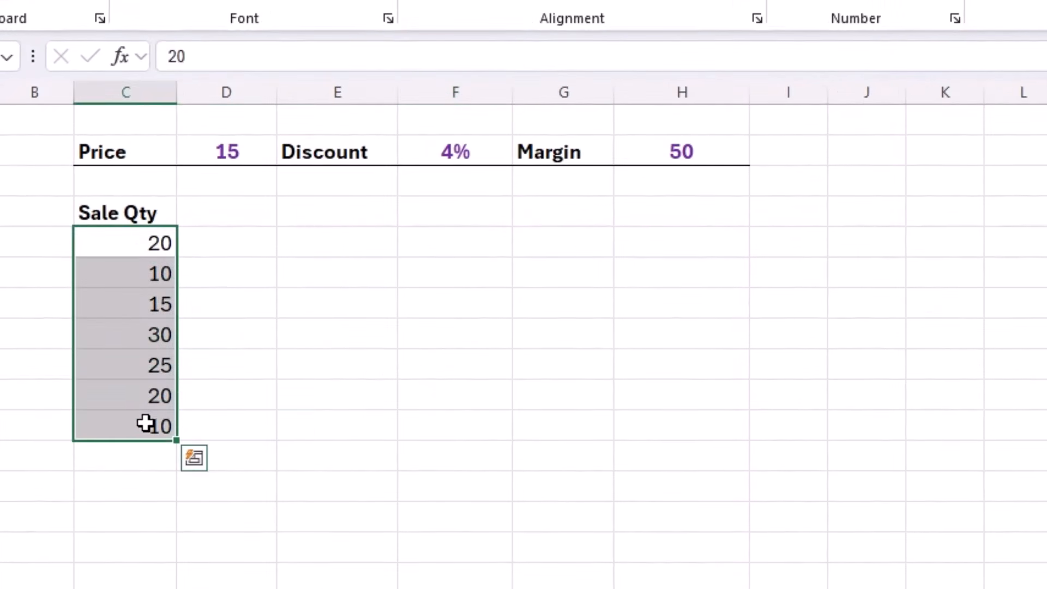
{"action": "left_click", "coordinate": [225, 153]}
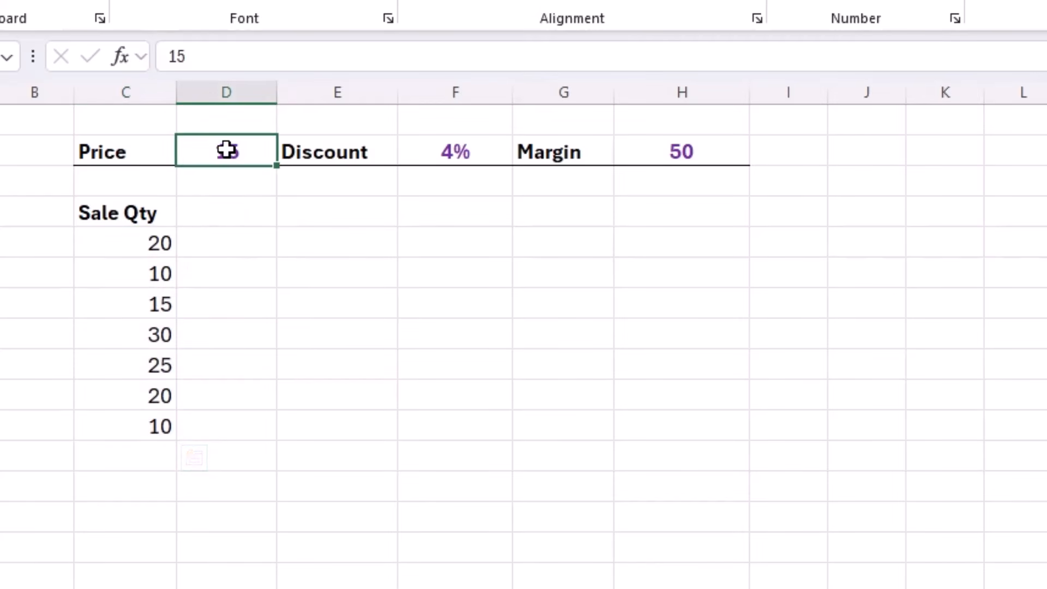
{"action": "left_click", "coordinate": [429, 150]}
{"action": "left_click", "coordinate": [657, 154]}
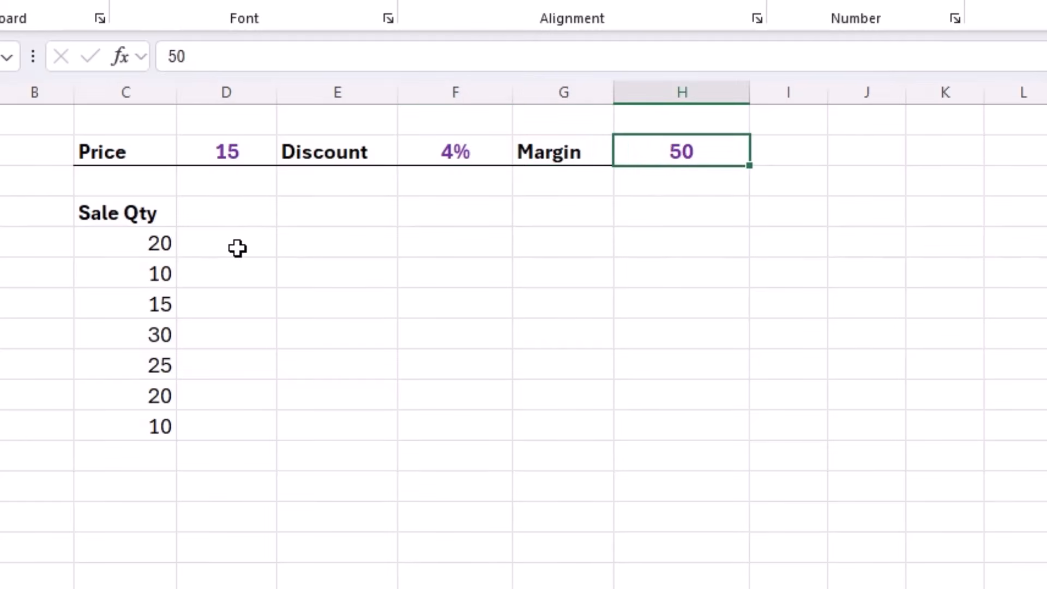
{"action": "left_click", "coordinate": [229, 212]}
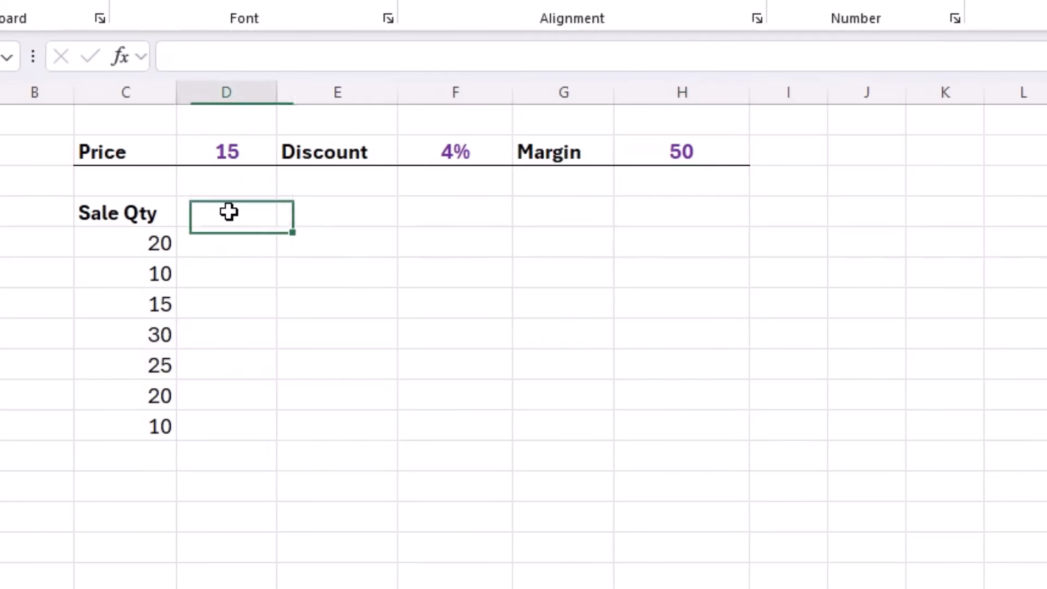
{"action": "type", "text": "Amount\tDiscount\tAdd Margin"}
{"action": "left_click", "coordinate": [428, 271]}
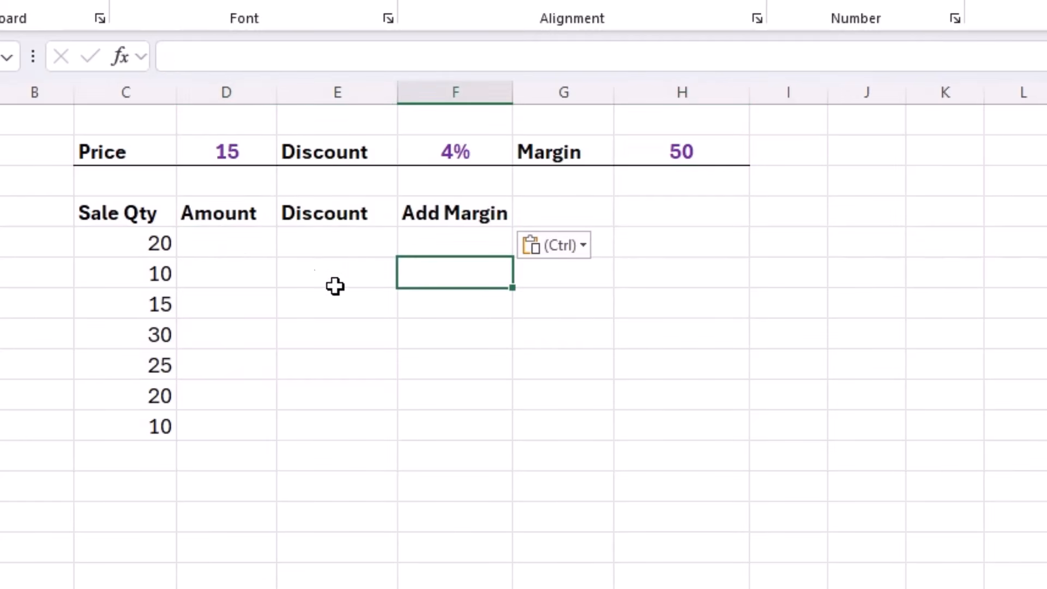
- Calculate the Amount column with =C5*$D$2 in D5 and fill it down to D11
{"action": "left_click", "coordinate": [240, 236]}
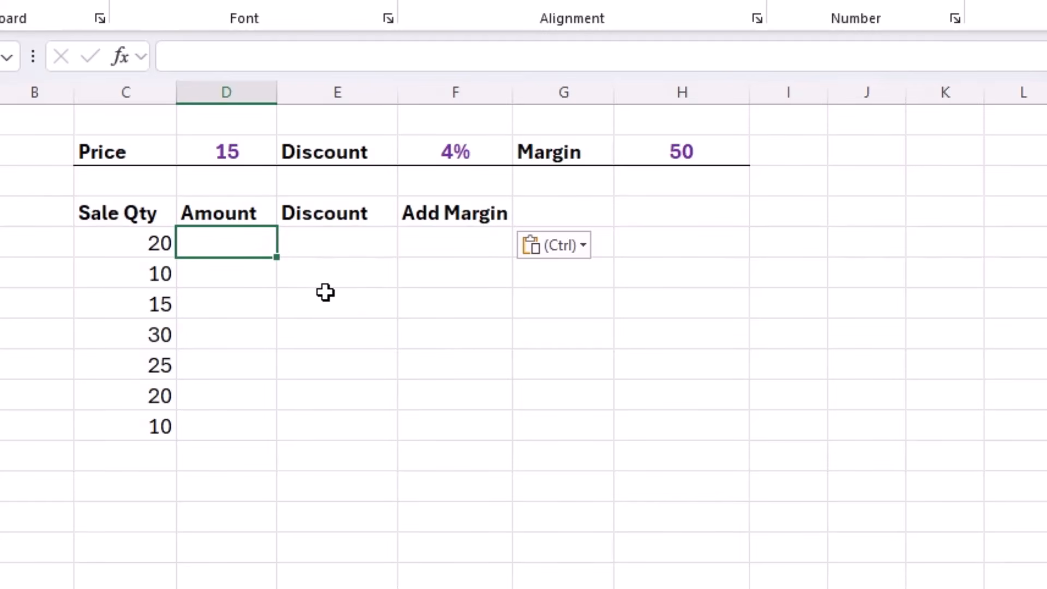
{"action": "type", "text": "="}
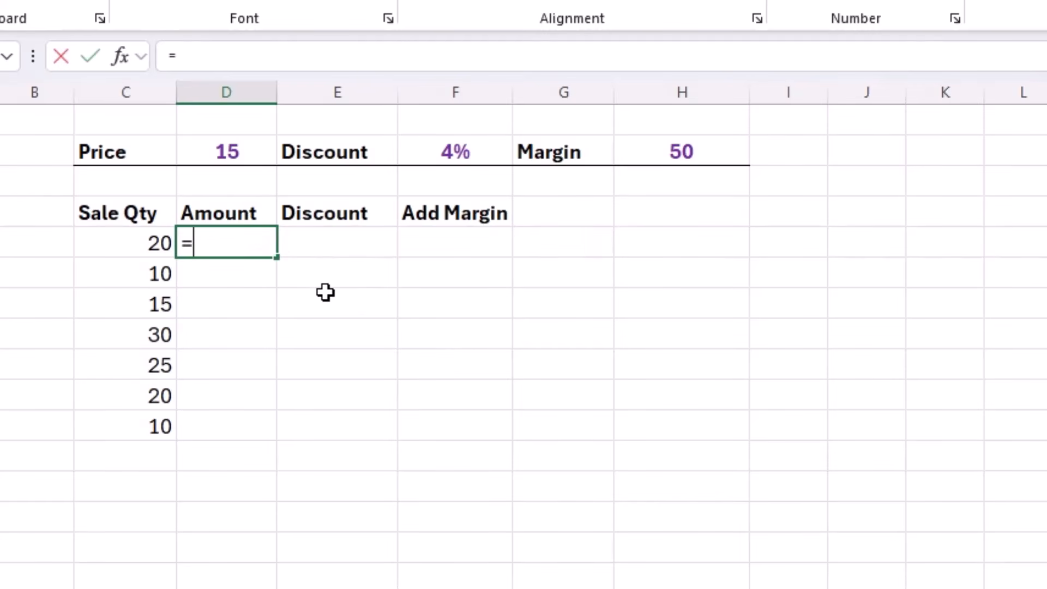
{"action": "left_click", "coordinate": [119, 240]}
{"action": "type", "text": "*"}
{"action": "left_click", "coordinate": [216, 160]}
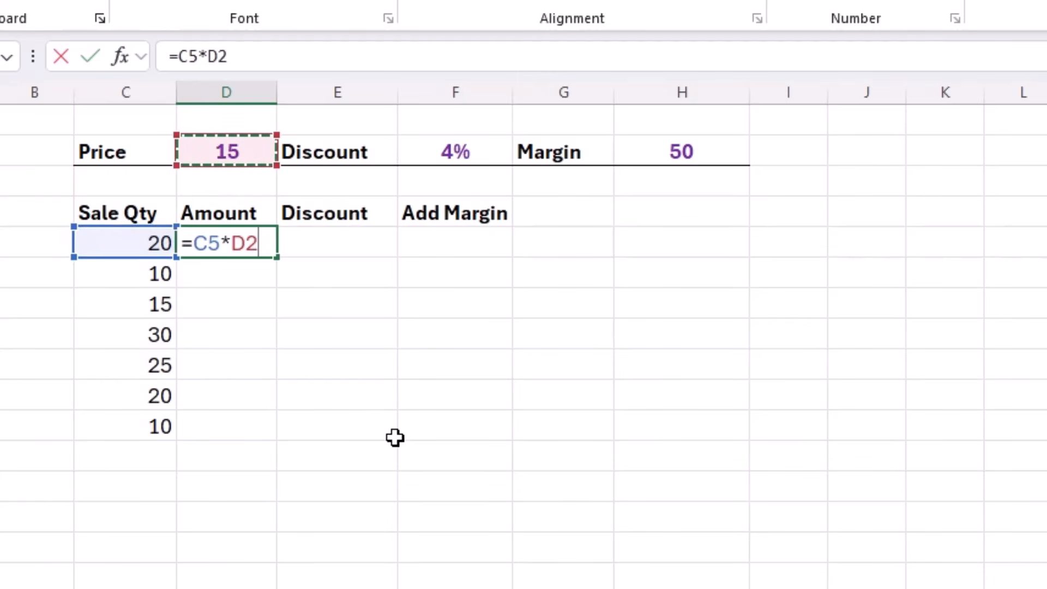
{"action": "key", "text": "F4"}
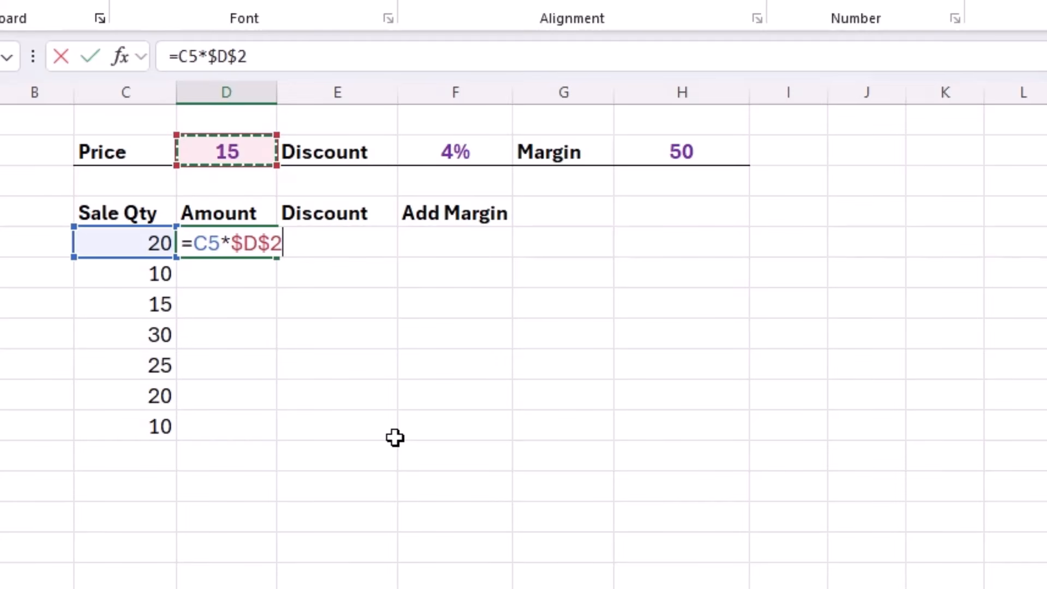
{"action": "key", "text": "Return"}
{"action": "left_click", "coordinate": [243, 243]}
{"action": "left_click_drag", "start_coordinate": [277, 257], "coordinate": [283, 437]}
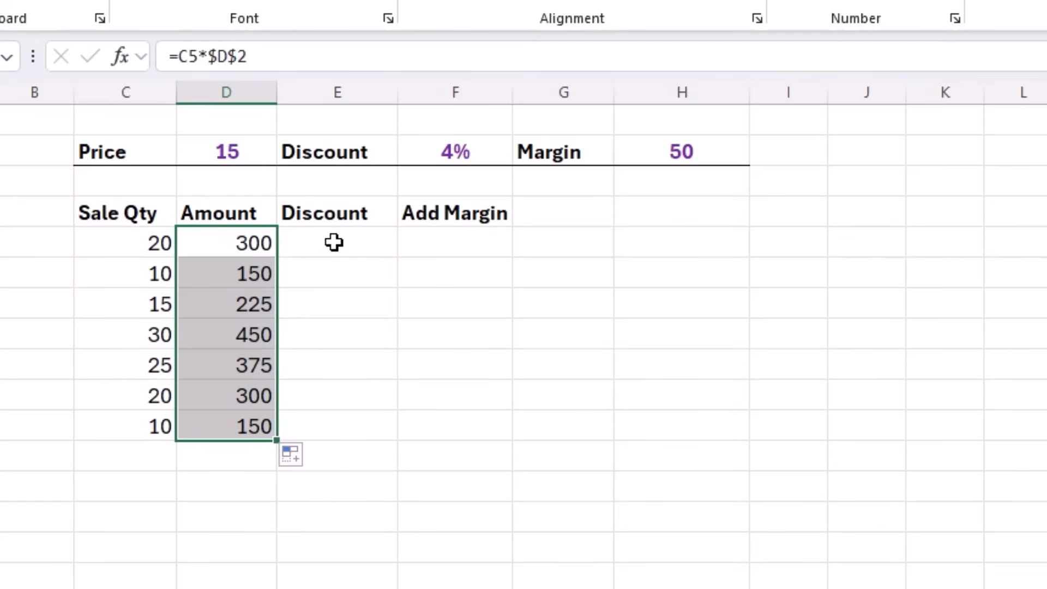
- Calculate the Discount column with =D5*$F$2 in E5 and fill it down to E11
{"action": "left_click", "coordinate": [335, 242]}
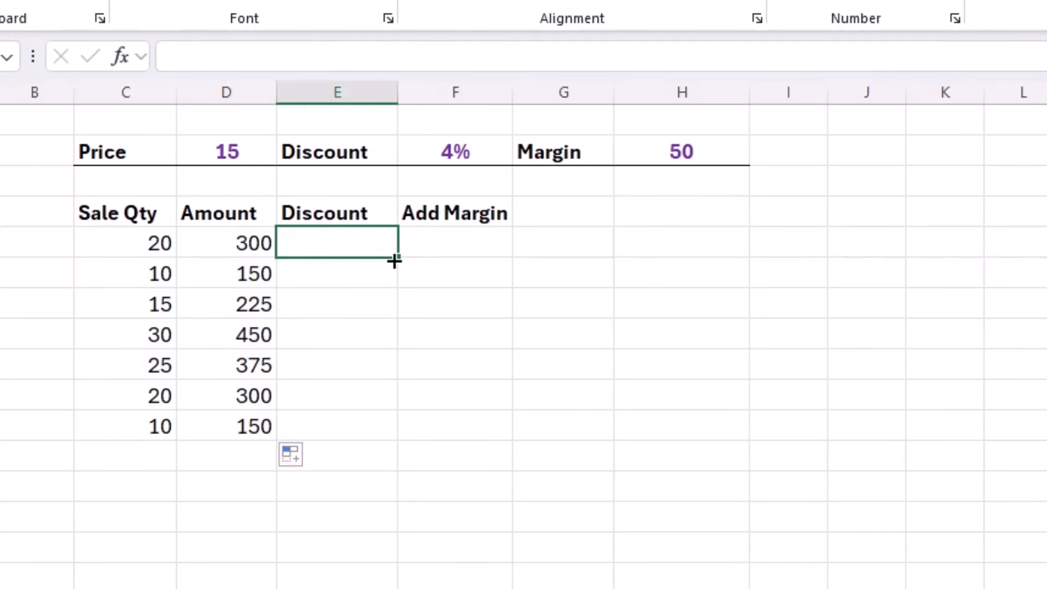
{"action": "type", "text": "="}
{"action": "left_click", "coordinate": [250, 240]}
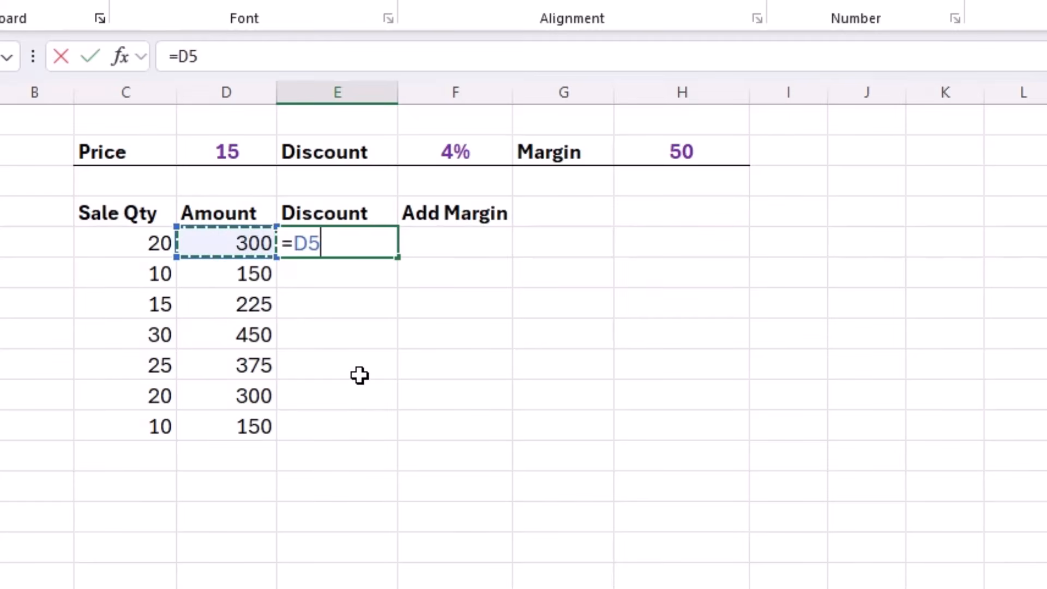
{"action": "type", "text": "*"}
{"action": "left_click", "coordinate": [480, 137]}
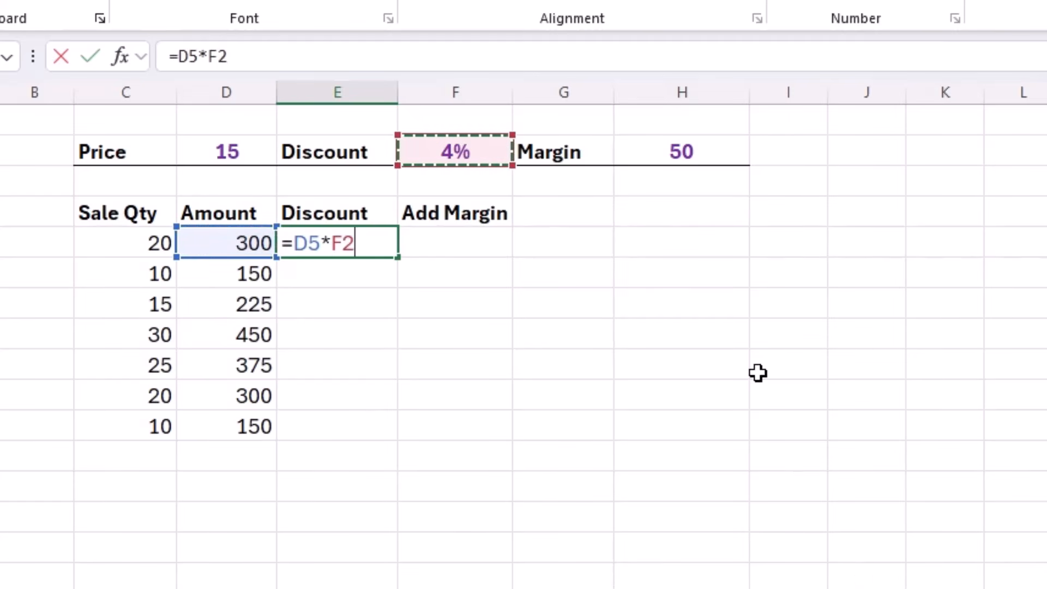
{"action": "key", "text": "F4"}
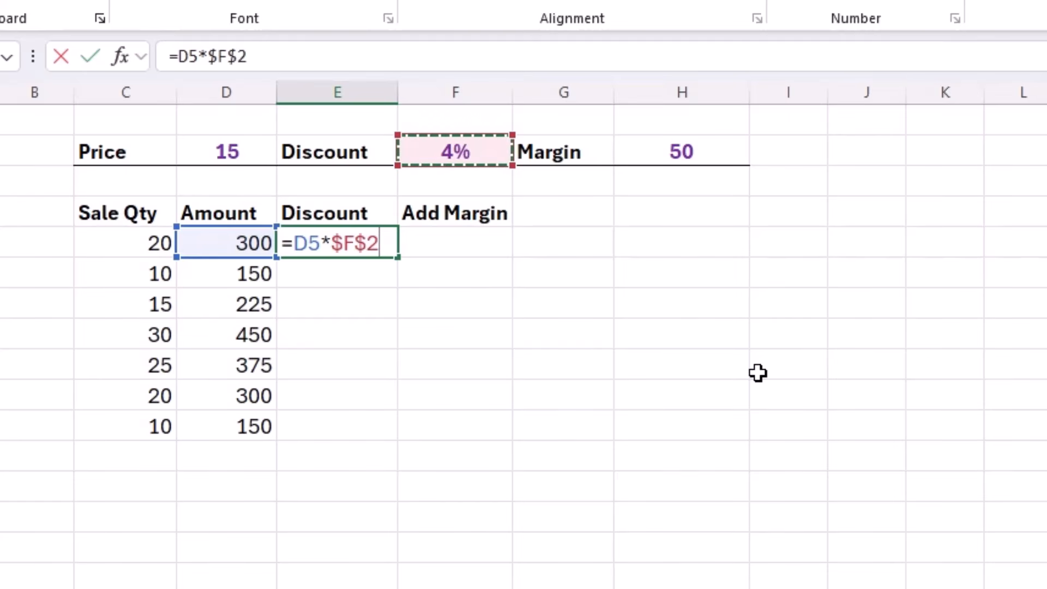
{"action": "key", "text": "Return"}
{"action": "left_click", "coordinate": [349, 250]}
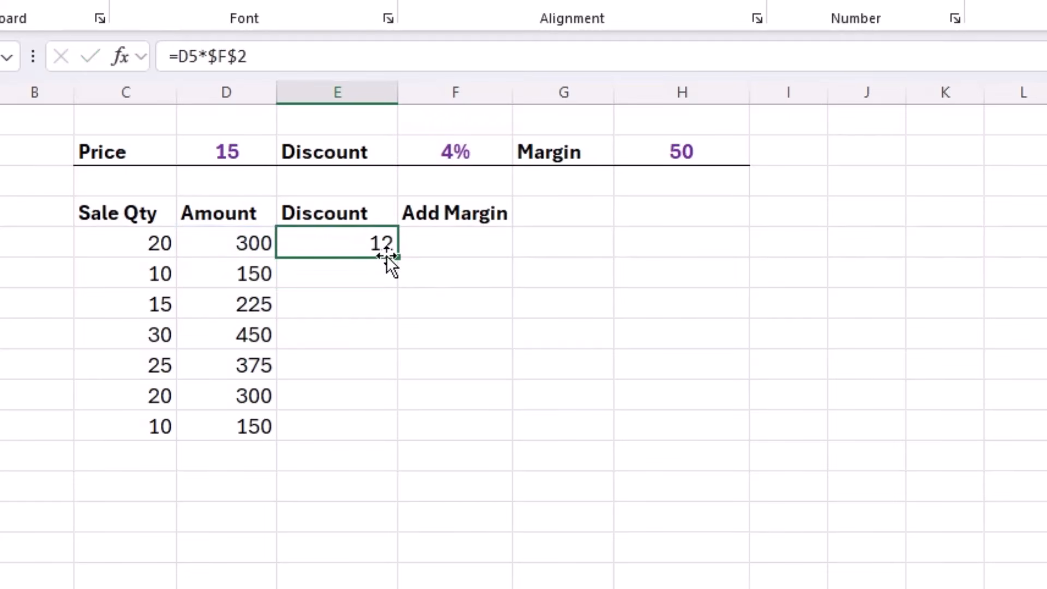
{"action": "left_click_drag", "start_coordinate": [396, 260], "coordinate": [388, 433]}
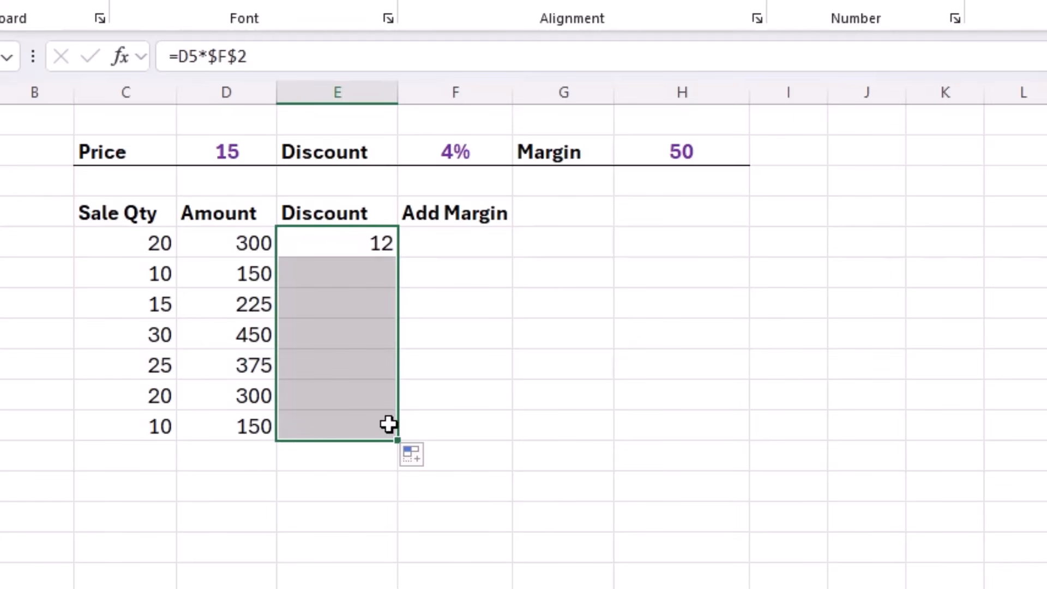
- Calculate the Add Margin column with =D5-E5+$H$2 in F5 and fill it down to F11
{"action": "left_click", "coordinate": [452, 240]}
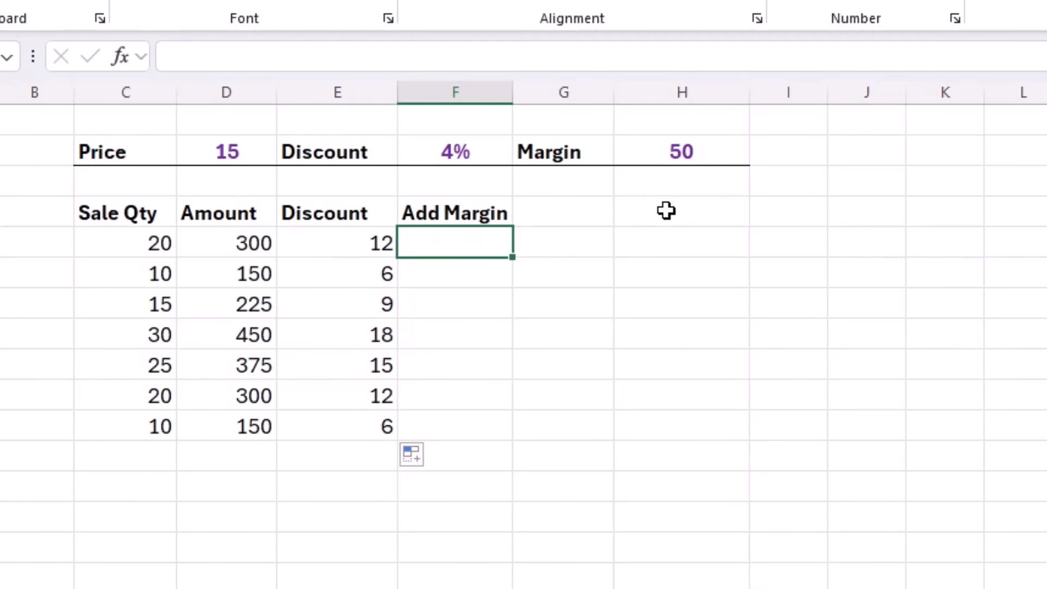
{"action": "type", "text": "="}
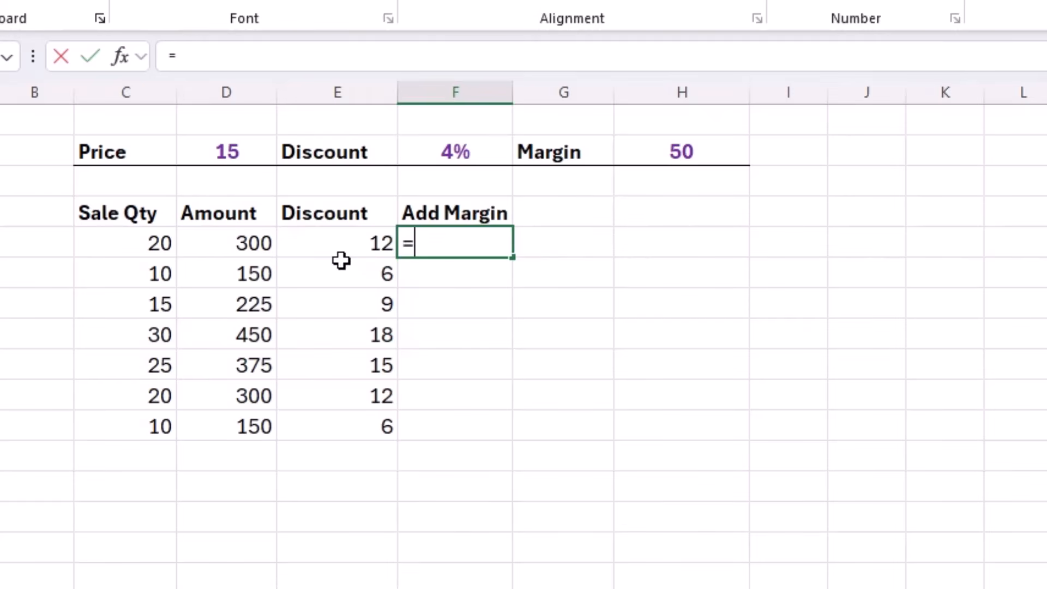
{"action": "left_click", "coordinate": [253, 244]}
{"action": "type", "text": "-"}
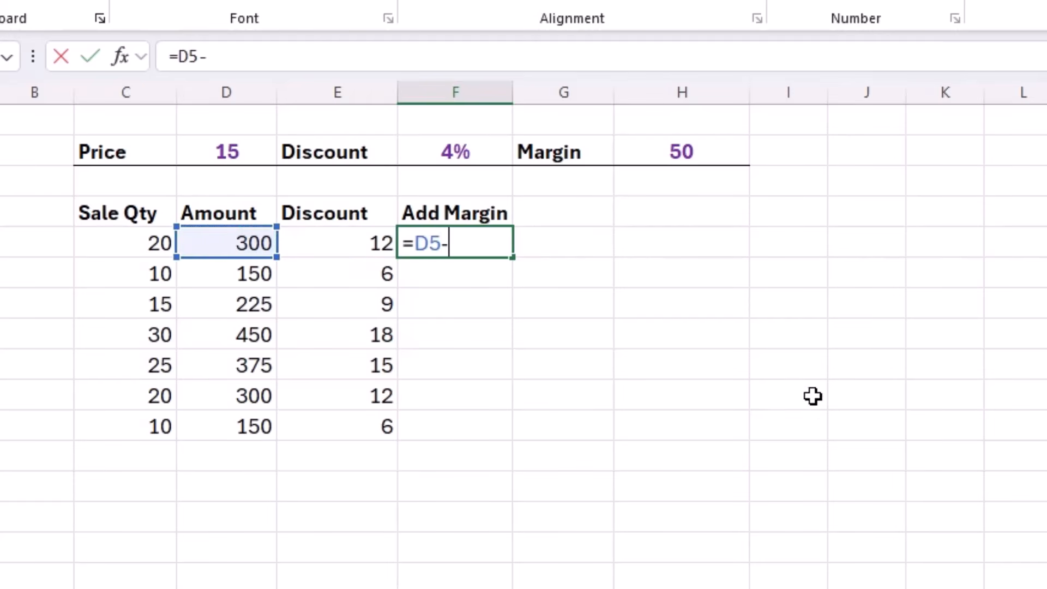
{"action": "left_click", "coordinate": [348, 246]}
{"action": "type", "text": "+"}
{"action": "left_click", "coordinate": [679, 154]}
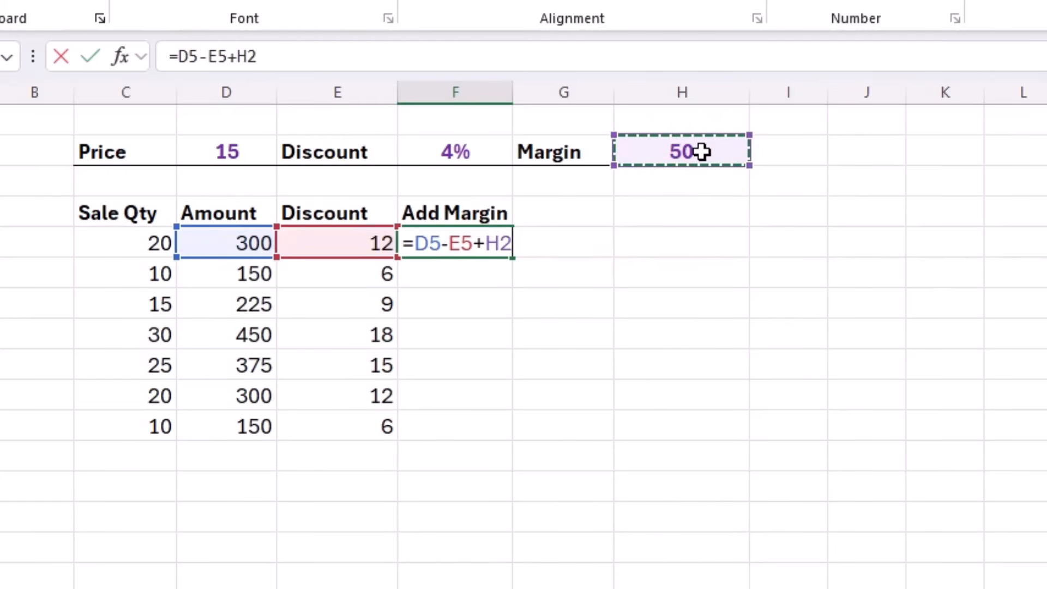
{"action": "key", "text": "F4"}
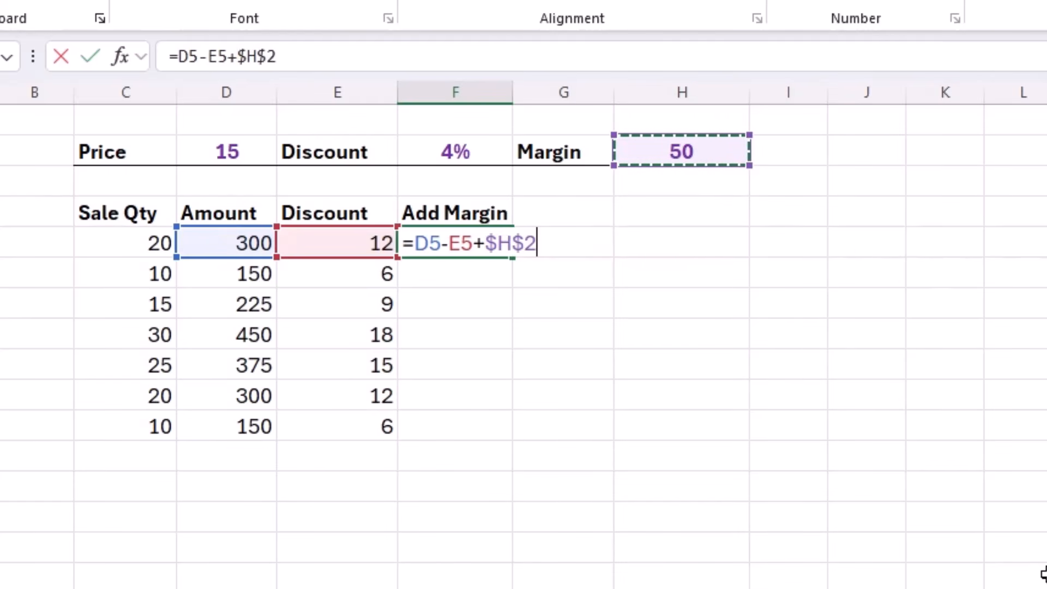
{"action": "key", "text": "Return"}
{"action": "left_click", "coordinate": [457, 239]}
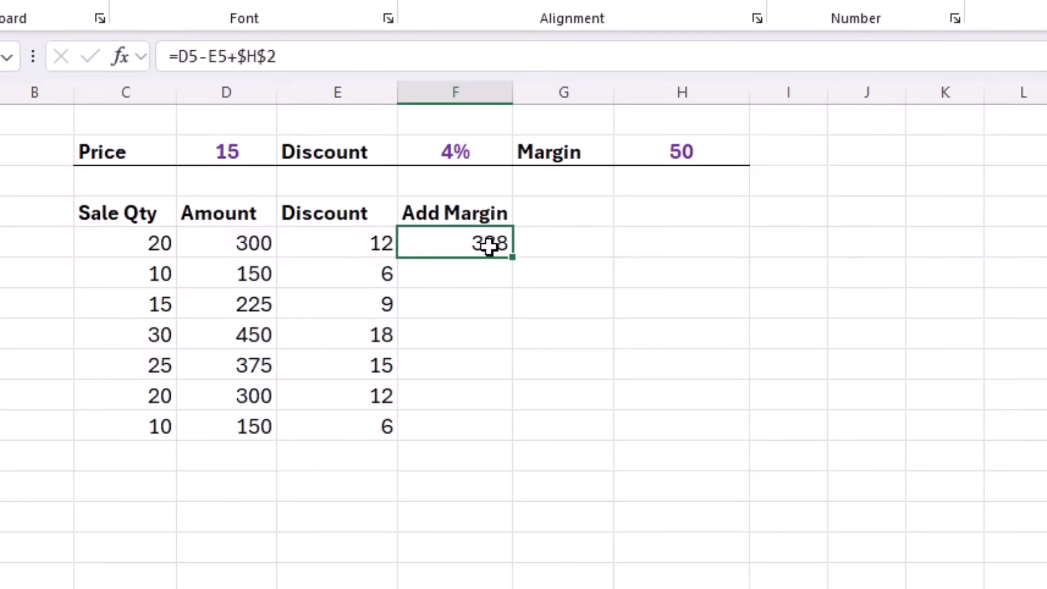
{"action": "left_click_drag", "start_coordinate": [512, 258], "coordinate": [507, 432]}
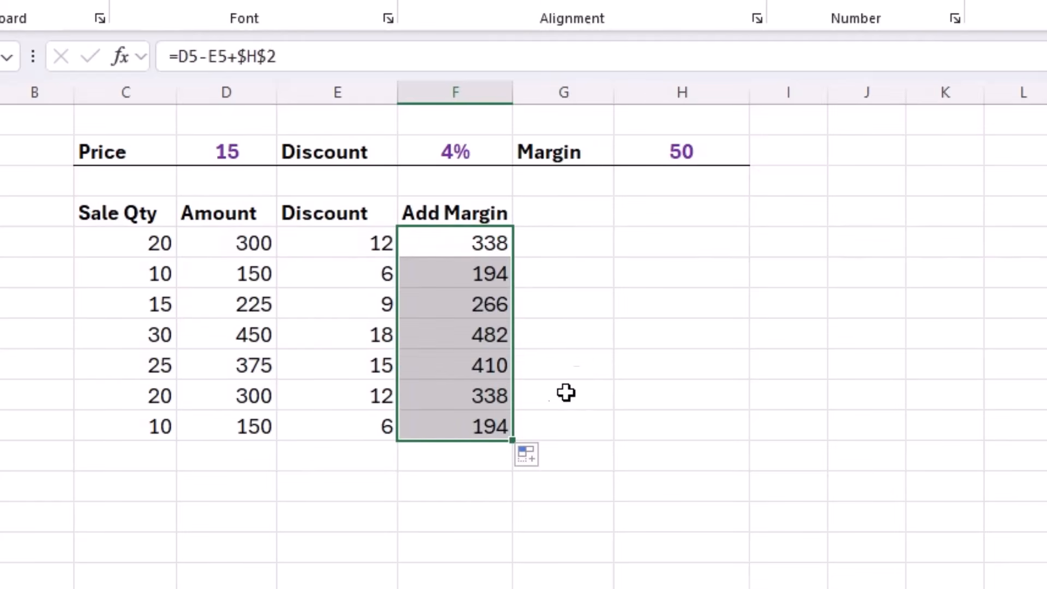
- Total the Add Margin column in F12 with =SUM(F5:F11)
{"action": "left_click", "coordinate": [472, 451]}
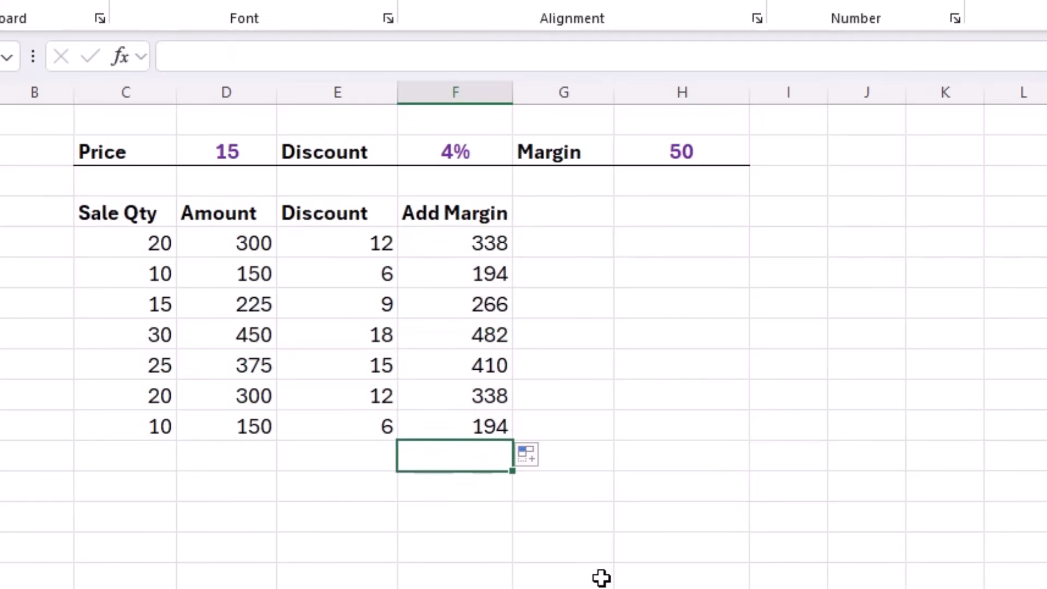
{"action": "key", "text": "alt+equal"}
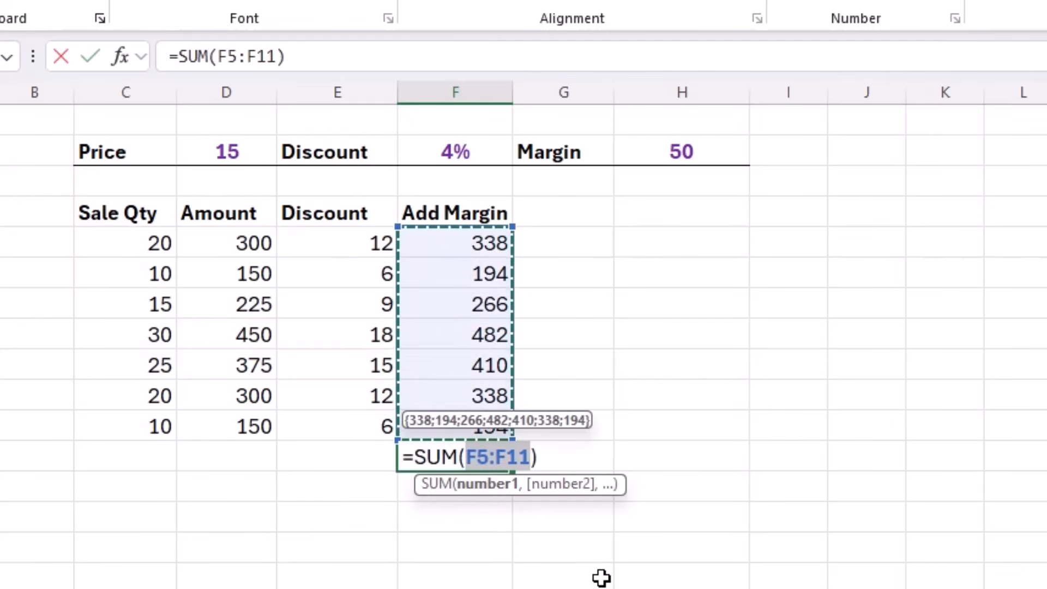
{"action": "key", "text": "Return"}
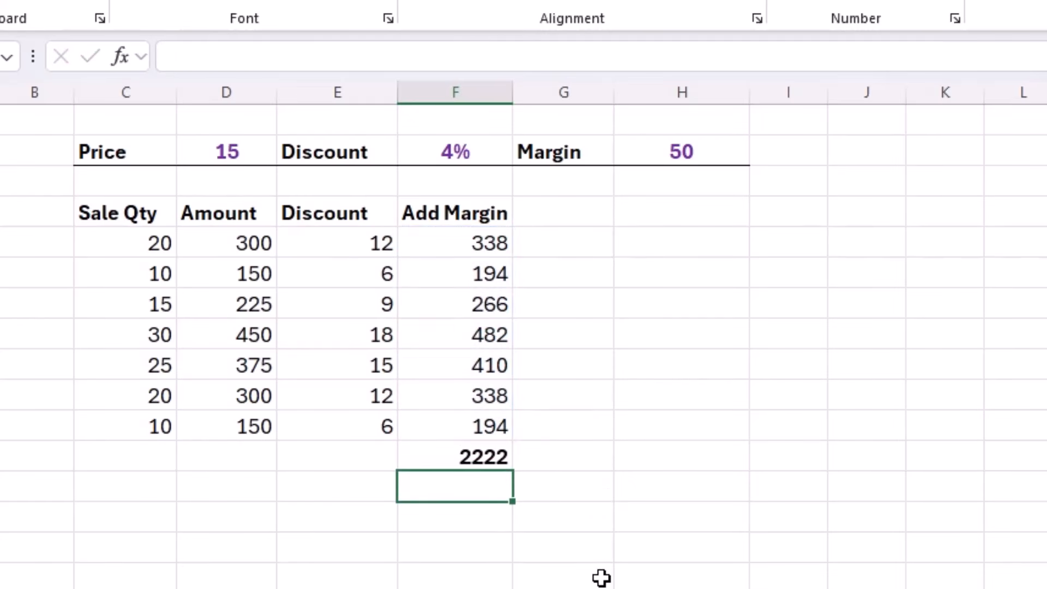
{"action": "left_click", "coordinate": [602, 473]}
{"action": "left_click_drag", "start_coordinate": [226, 224], "coordinate": [470, 439]}
{"action": "left_click", "coordinate": [113, 456]}
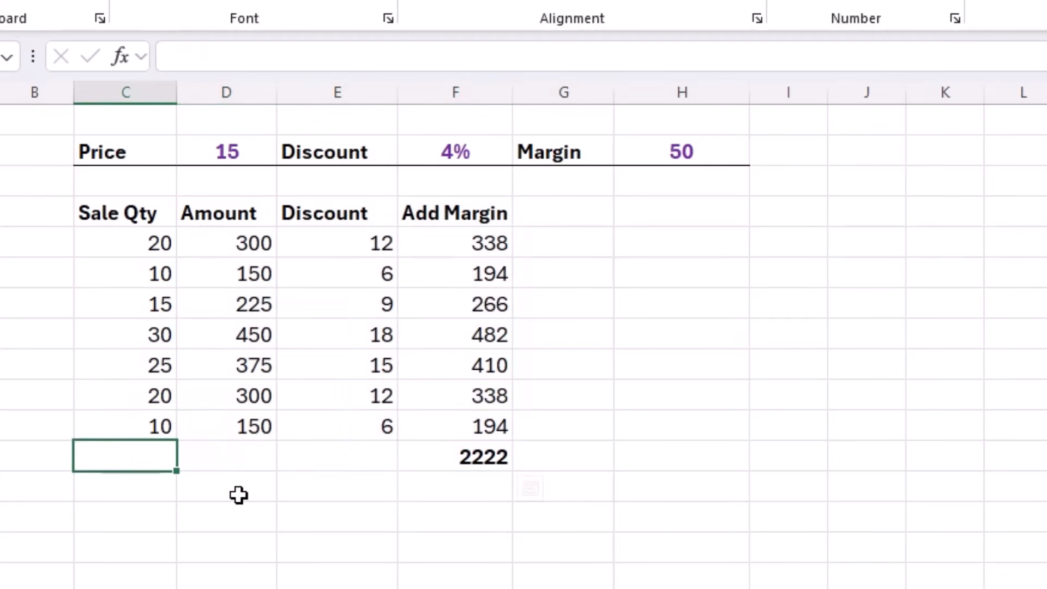
{"action": "left_click", "coordinate": [431, 459]}
- Enter the array formula =C5:C11*D2 in C12 to multiply all sale quantities by the price
{"action": "left_click", "coordinate": [148, 454]}
{"action": "type", "text": "="}
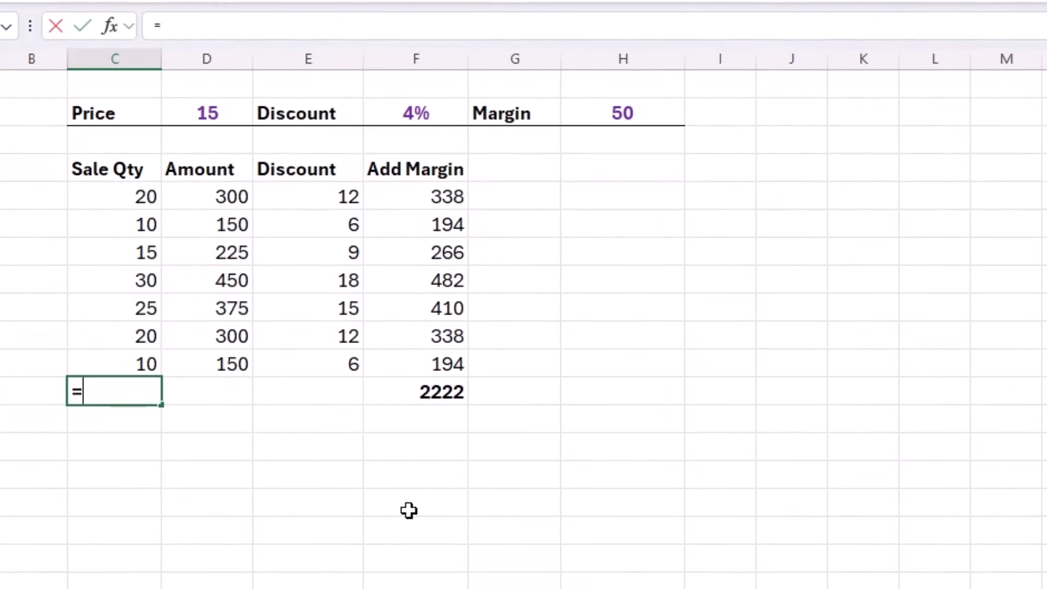
{"action": "left_click_drag", "start_coordinate": [117, 197], "coordinate": [124, 357]}
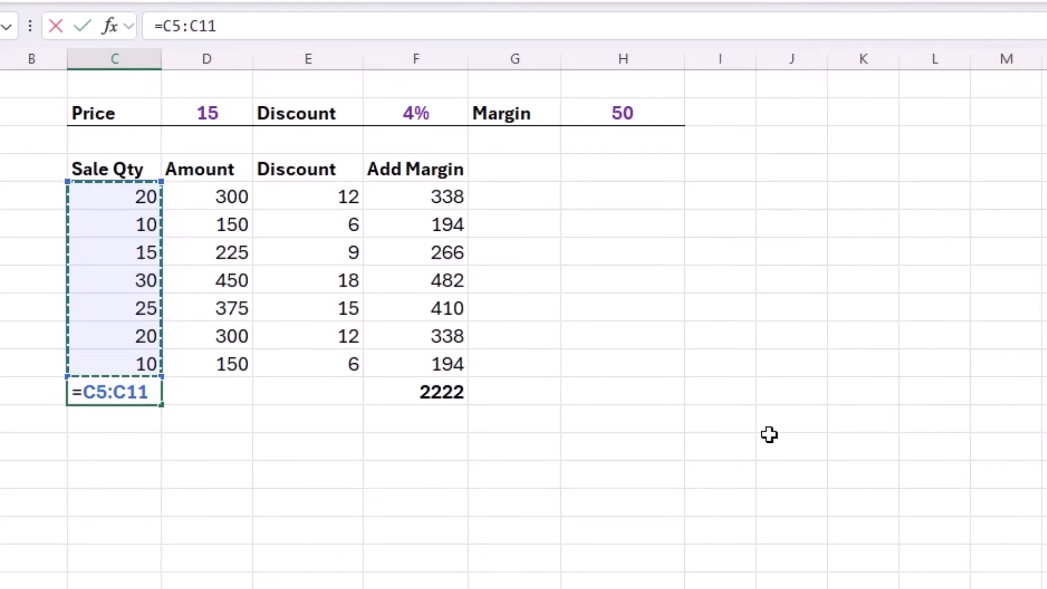
{"action": "type", "text": "*"}
{"action": "left_click", "coordinate": [186, 117]}
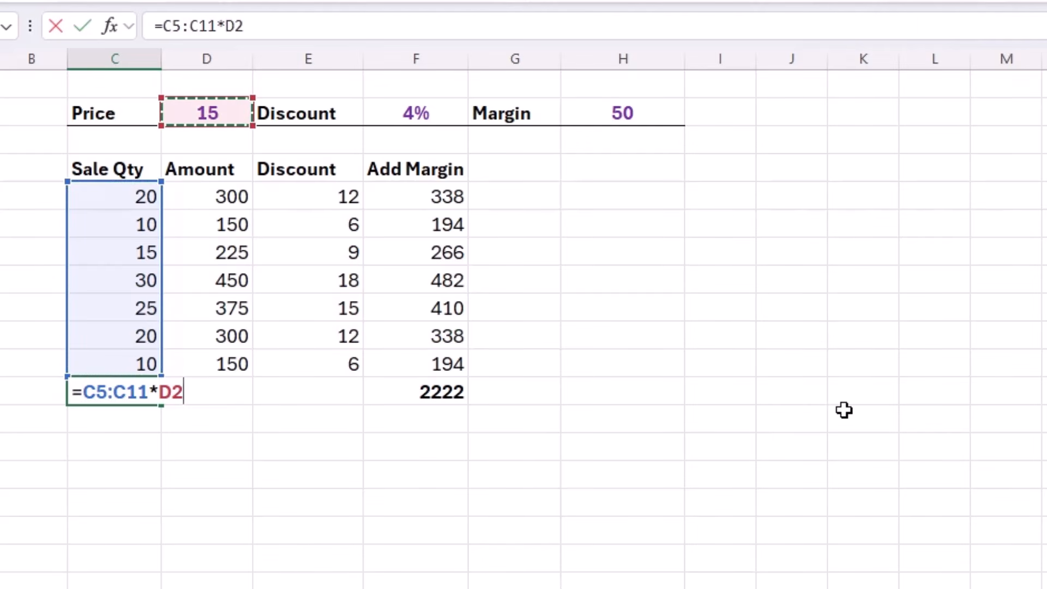
{"action": "key", "text": "Return"}
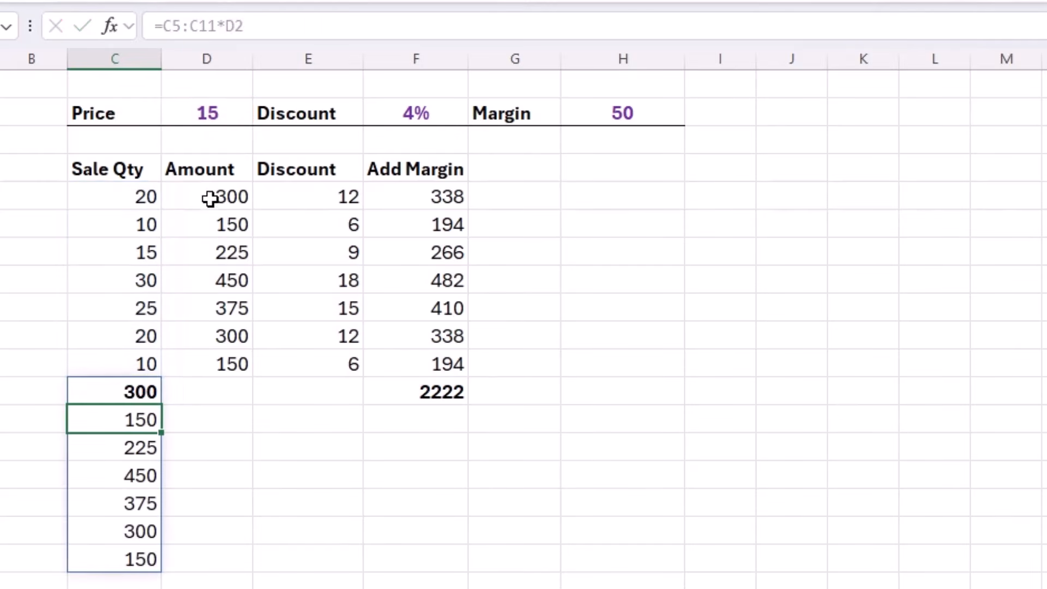
- Extend the array formula in C12 to subtract the discount: =(C5:C11*D2)-(C5:C11*D2)*F2
{"action": "mouse_move", "coordinate": [115, 390]}
{"action": "left_mouse_down"}
{"action": "mouse_move", "coordinate": [93, 451]}
{"action": "mouse_move", "coordinate": [88, 558]}
{"action": "mouse_move", "coordinate": [93, 391]}
{"action": "left_mouse_up"}
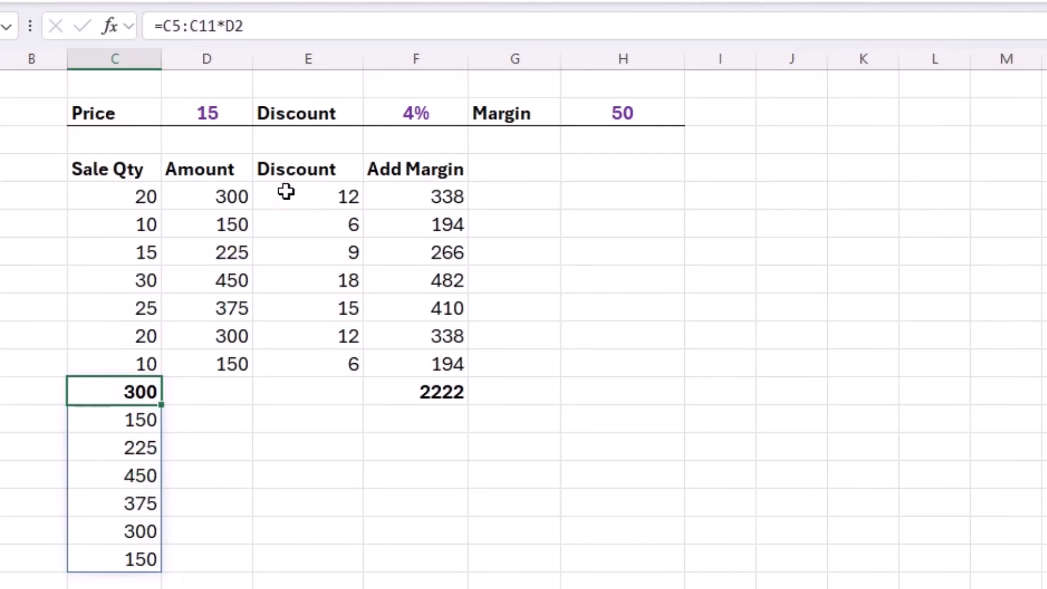
{"action": "key", "text": "F2"}
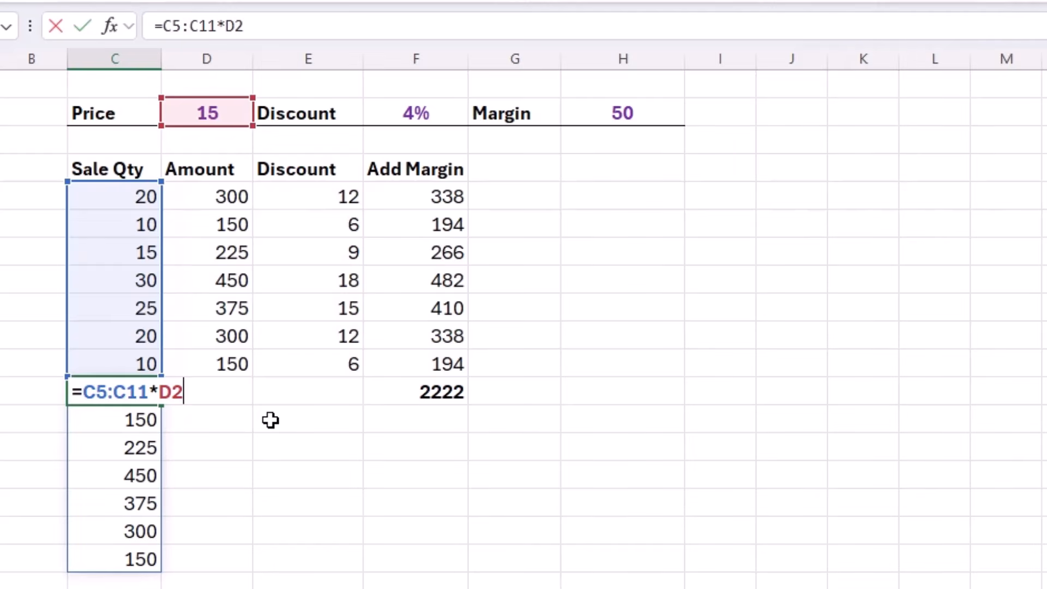
{"action": "type", "text": ")"}
{"action": "left_click", "coordinate": [87, 392]}
{"action": "type", "text": "("}
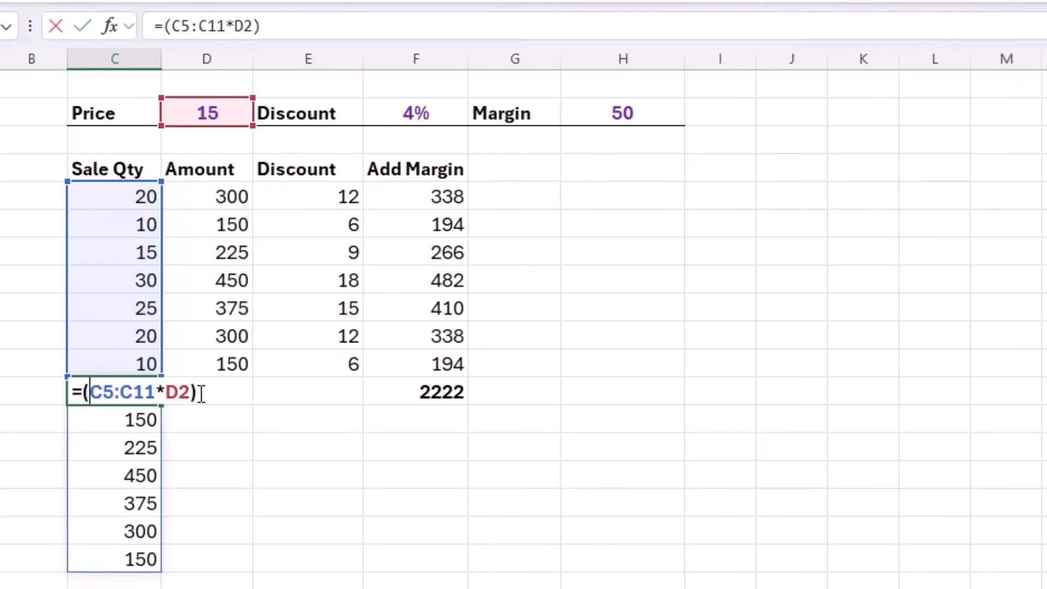
{"action": "left_click_drag", "start_coordinate": [203, 394], "coordinate": [90, 391]}
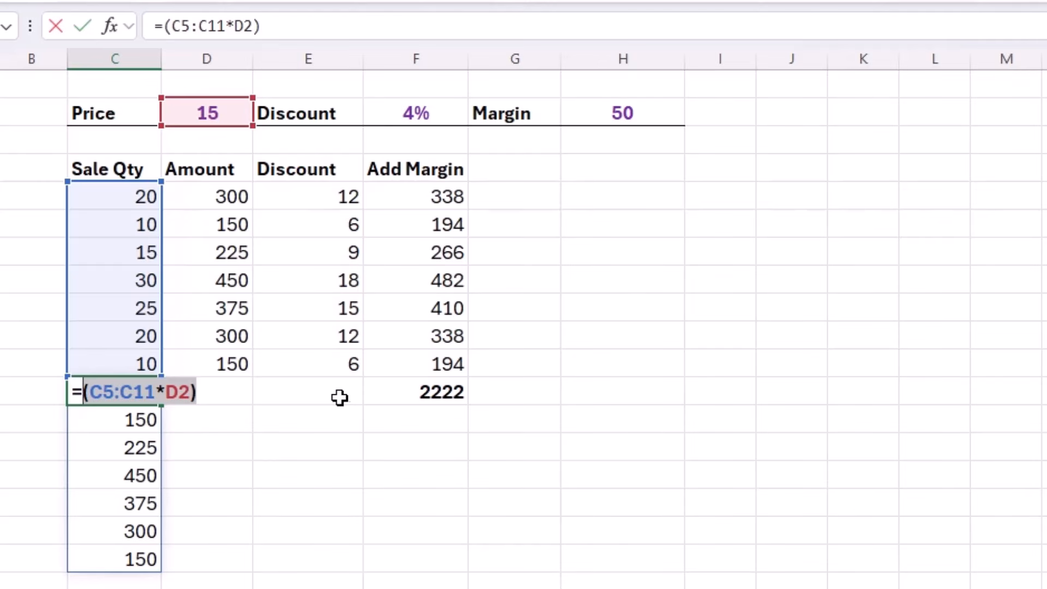
{"action": "left_click", "coordinate": [212, 398]}
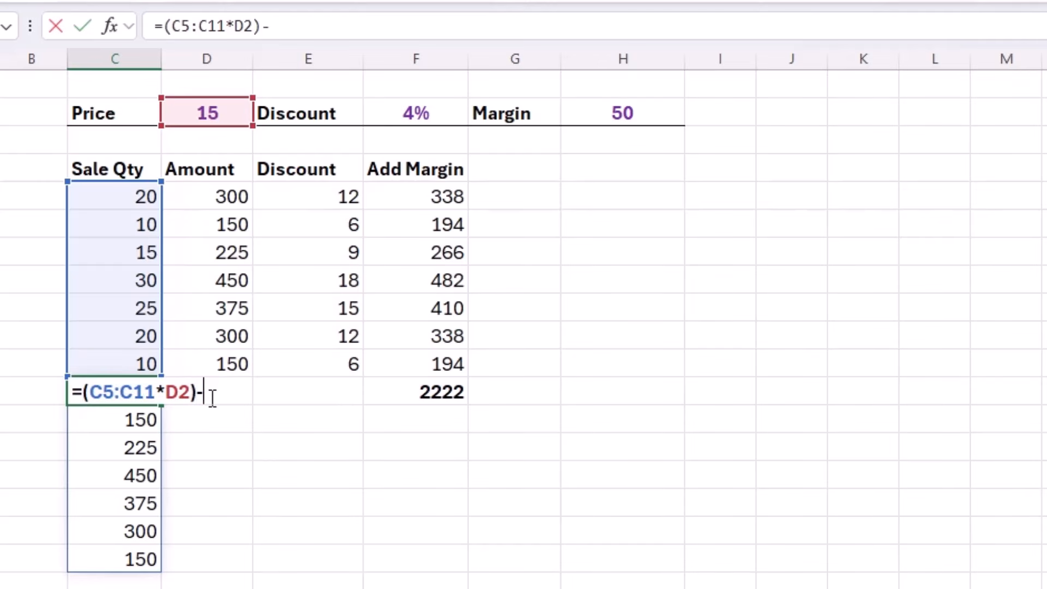
{"action": "type", "text": "-"}
{"action": "key", "text": "ctrl+v"}
{"action": "type", "text": "*"}
{"action": "left_click", "coordinate": [421, 117]}
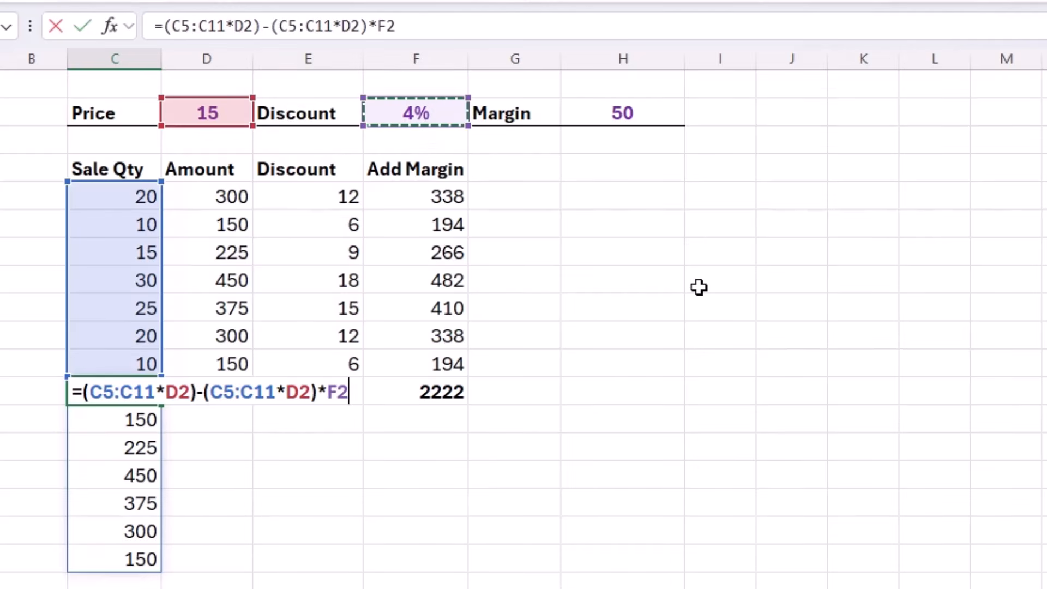
{"action": "key", "text": "Return"}
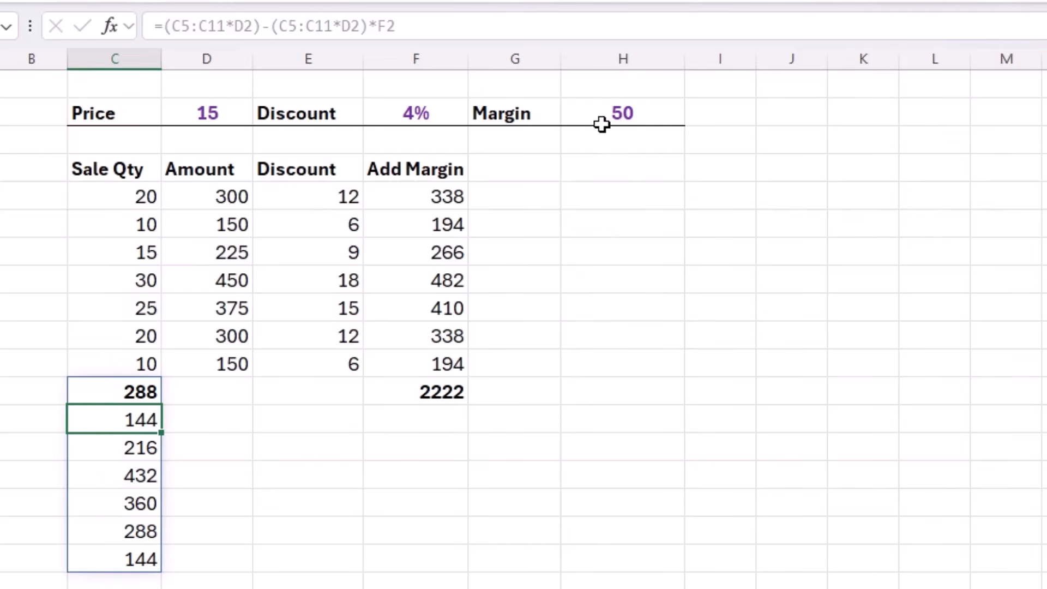
- Add the margin in H2 to the C12 array formula, making it =(C5:C11*D2)-(C5:C11*D2)*F2+H2
{"action": "left_click", "coordinate": [110, 392]}
{"action": "key", "text": "F2"}
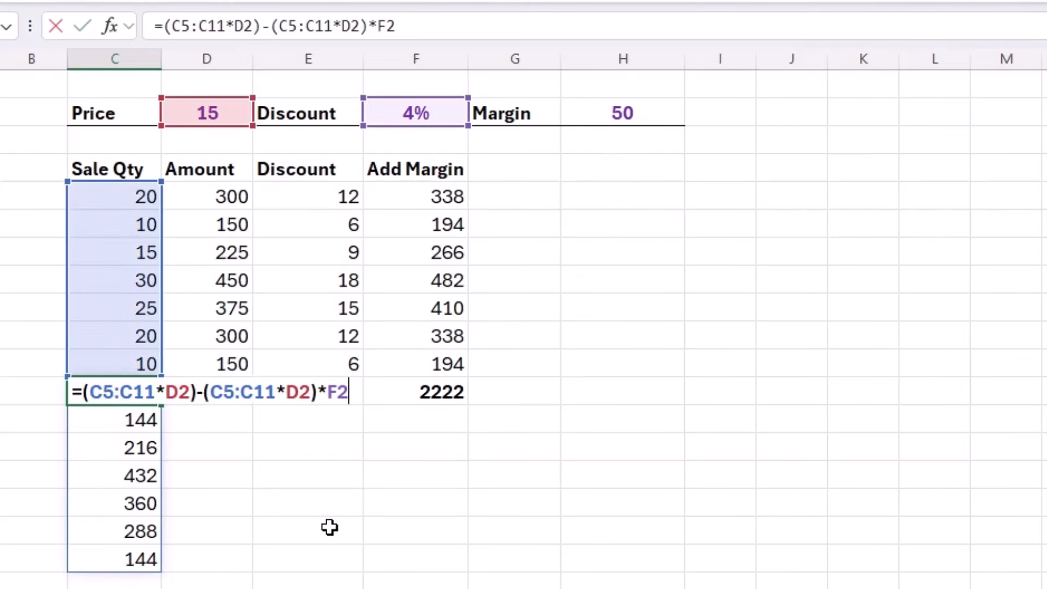
{"action": "type", "text": "+"}
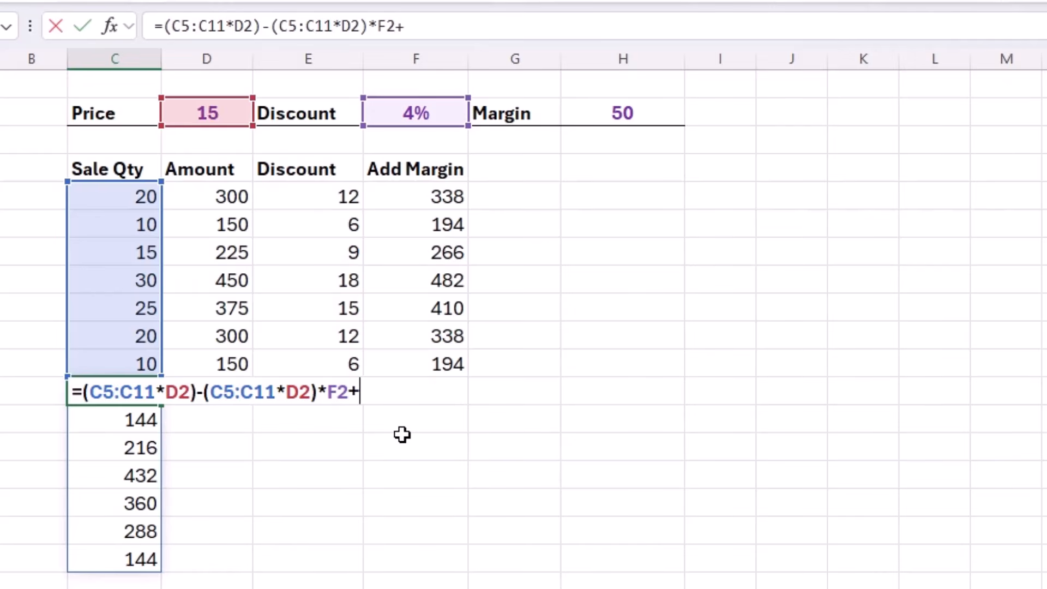
{"action": "left_click", "coordinate": [629, 113]}
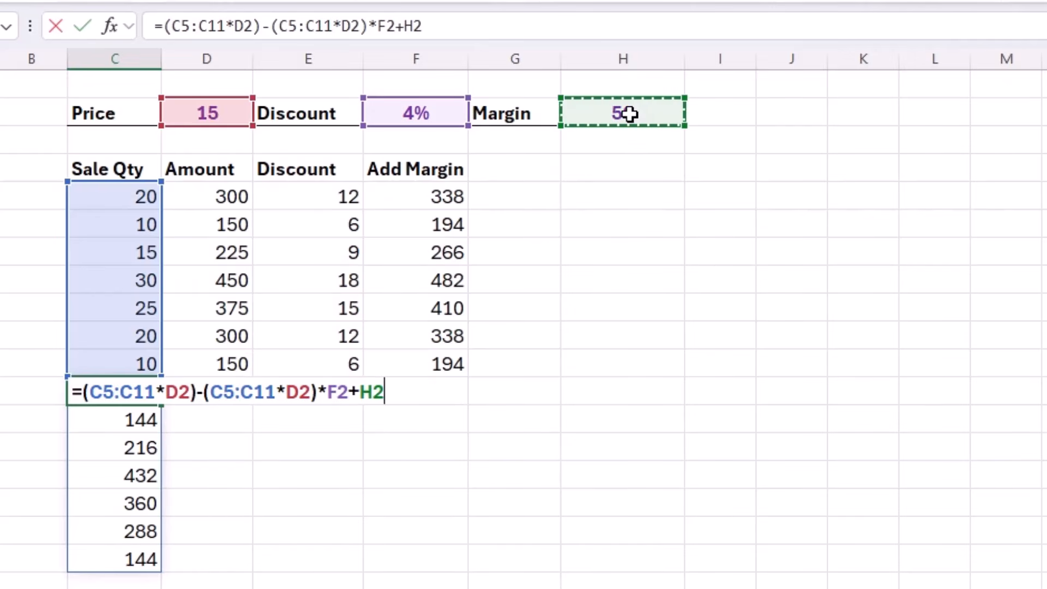
{"action": "key", "text": "Return"}
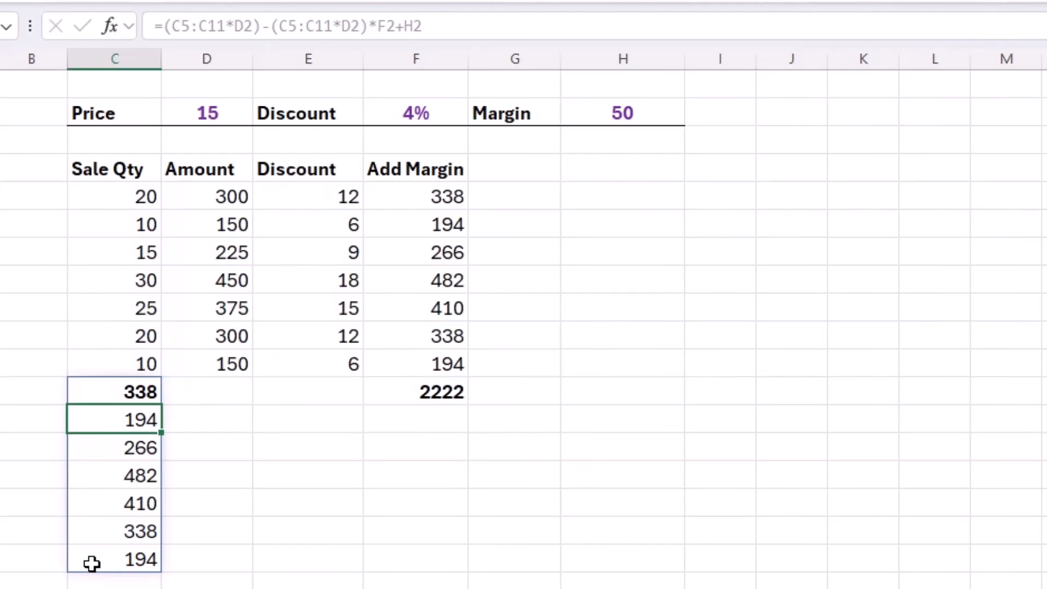
- Wrap the C12 array formula in SUM as =SUM((C5:C11*D2)-(C5:C11*D2)*F2+H2) and compare it with the helper-column total
{"action": "left_click", "coordinate": [87, 392]}
{"action": "double_click", "coordinate": [121, 397]}
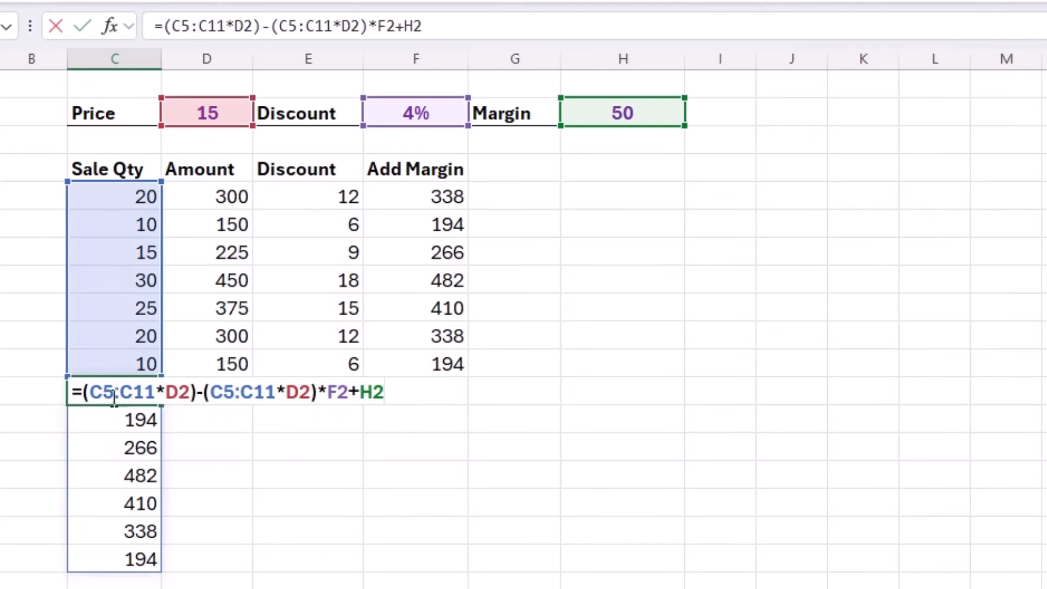
{"action": "left_click", "coordinate": [85, 392]}
{"action": "type", "text": "sum("}
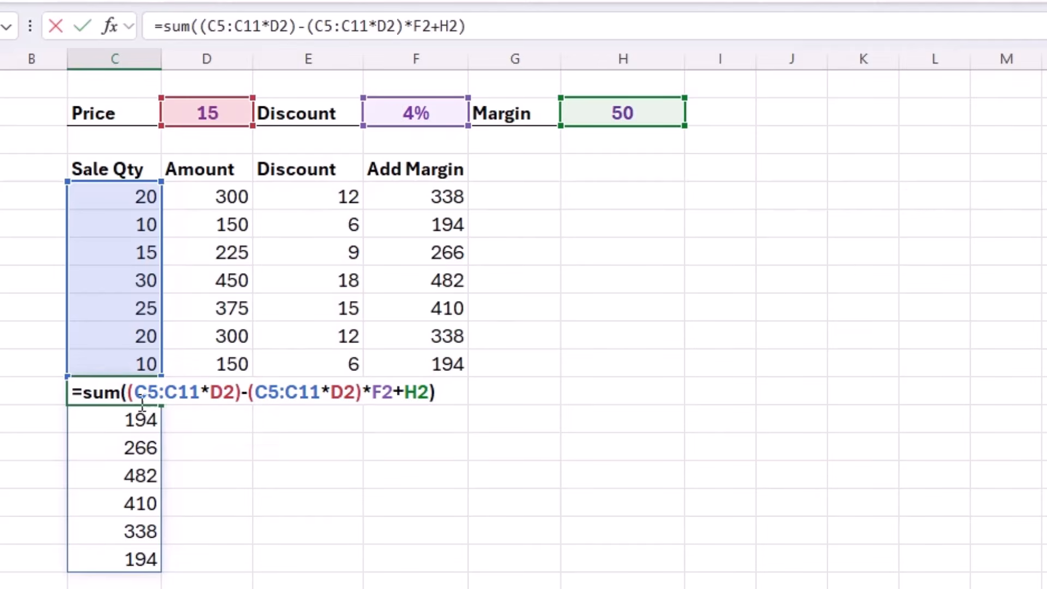
{"action": "key", "text": "Return"}
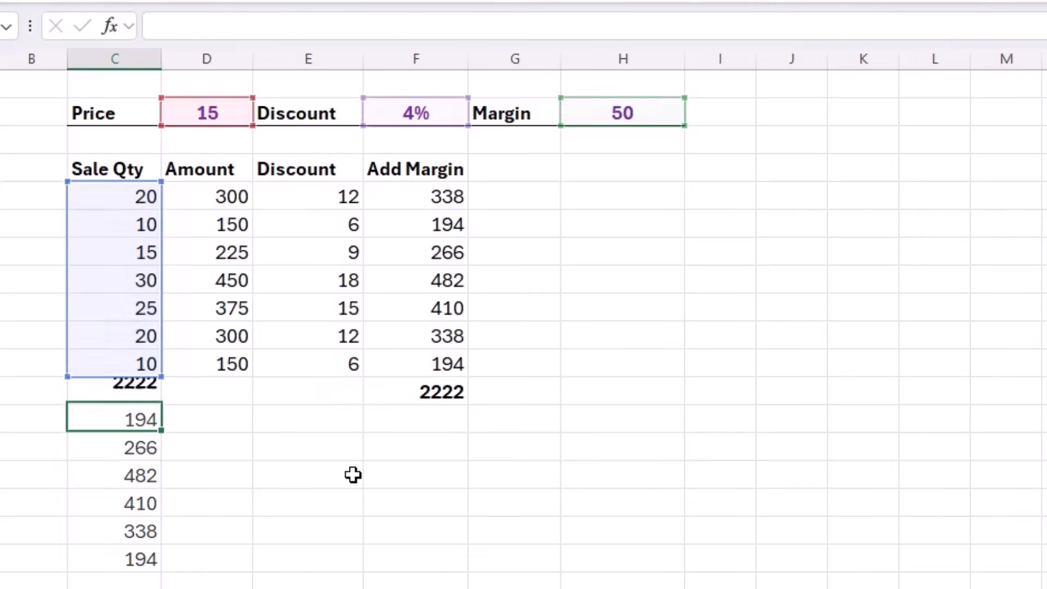
{"action": "left_click", "coordinate": [457, 400]}
{"action": "left_click", "coordinate": [117, 393]}
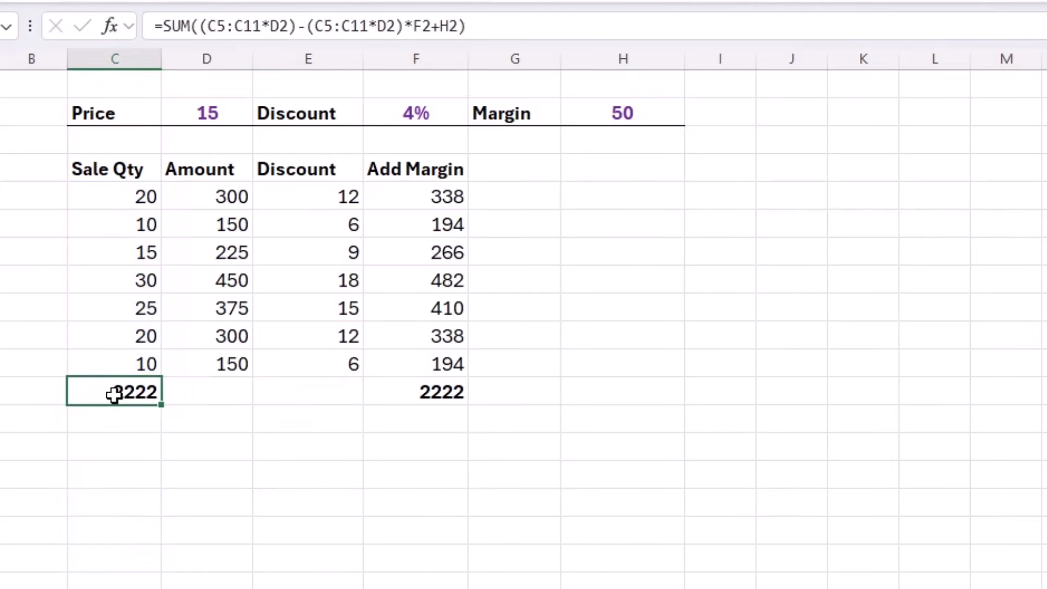
{"action": "left_click_drag", "start_coordinate": [212, 198], "coordinate": [416, 347]}
{"action": "left_click", "coordinate": [96, 392]}
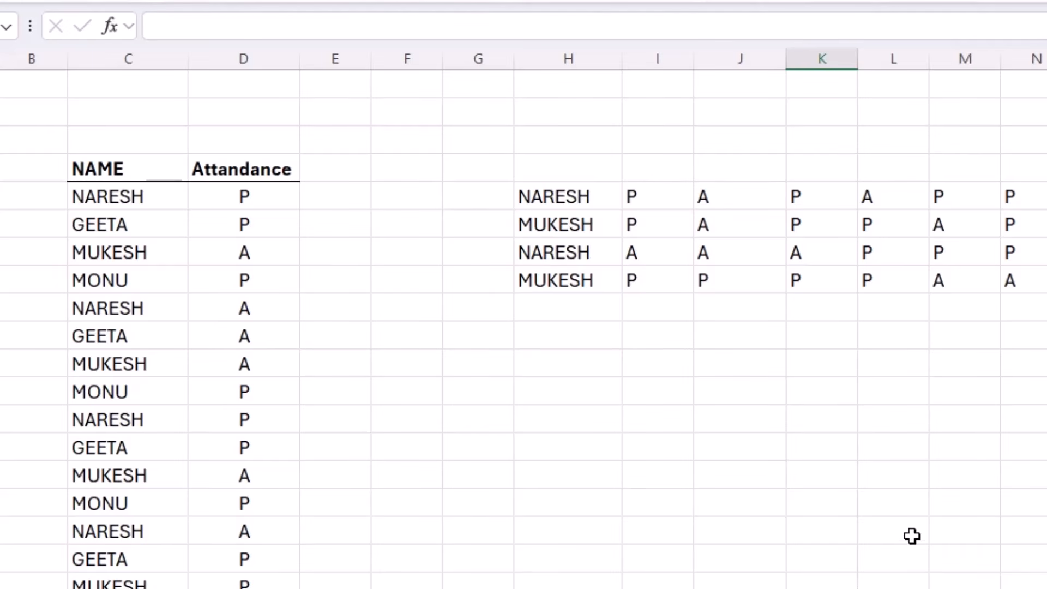
- On the attendance sheet, list the distinct names in H11 with =UNIQUE(C5:C32)
{"action": "left_click_drag", "start_coordinate": [132, 174], "coordinate": [33, 584]}
{"action": "left_click_drag", "start_coordinate": [243, 184], "coordinate": [274, 545]}
{"action": "left_click", "coordinate": [249, 465]}
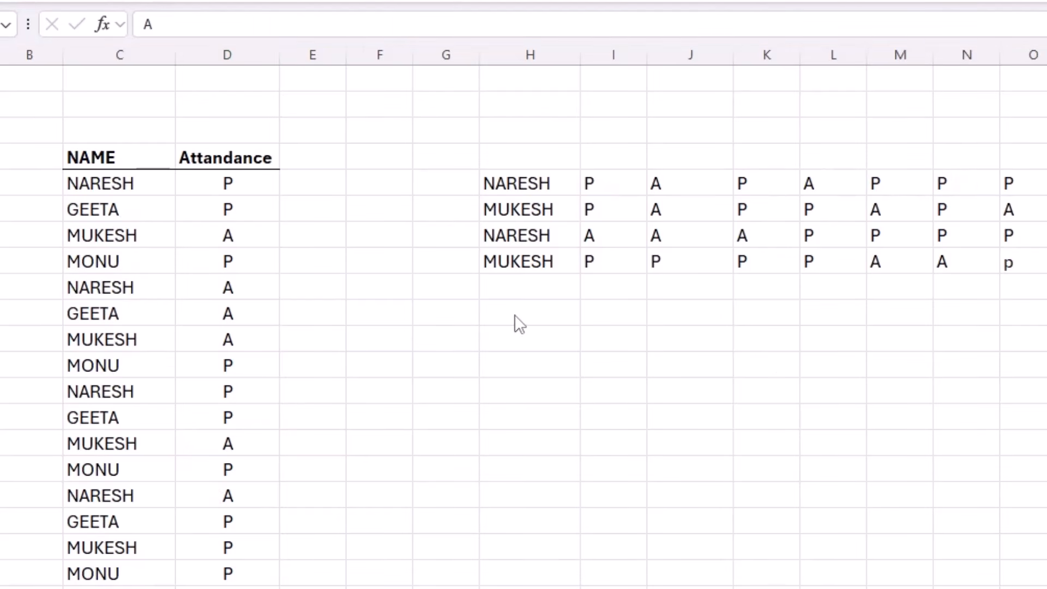
{"action": "left_click", "coordinate": [519, 338]}
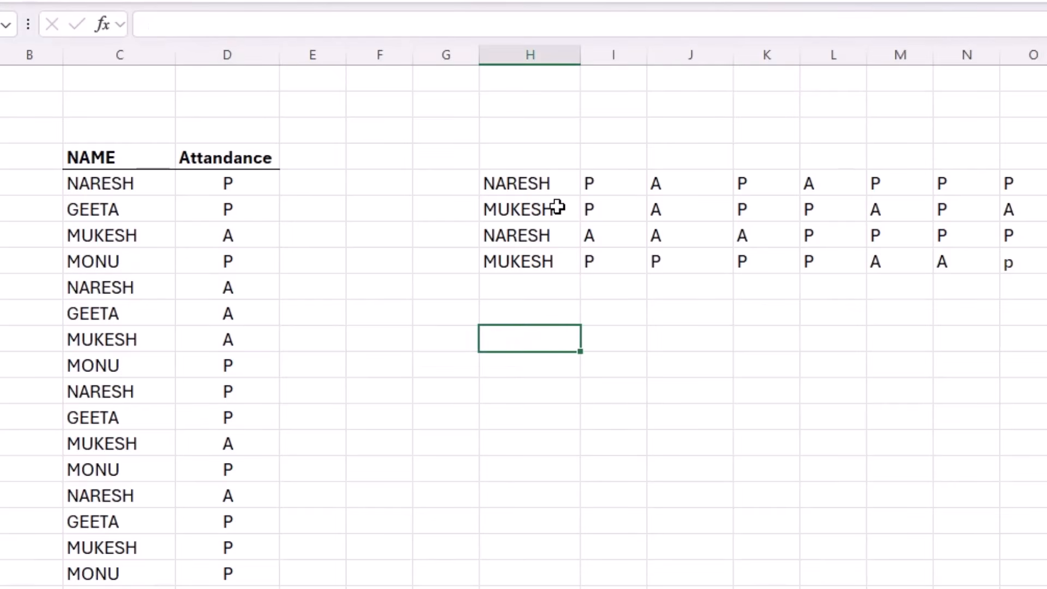
{"action": "type", "text": "=uni"}
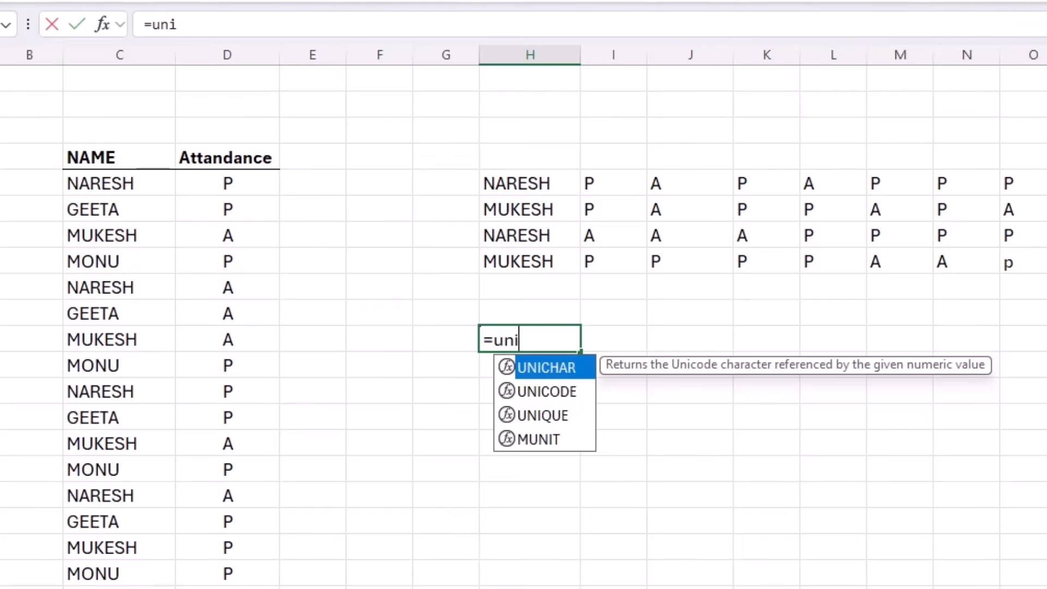
{"action": "type", "text": "q"}
{"action": "key", "text": "Tab"}
{"action": "left_click_drag", "start_coordinate": [117, 182], "coordinate": [123, 584]}
{"action": "scroll", "coordinate": [523, 327], "scroll_direction": "up", "scroll_amount": 2}
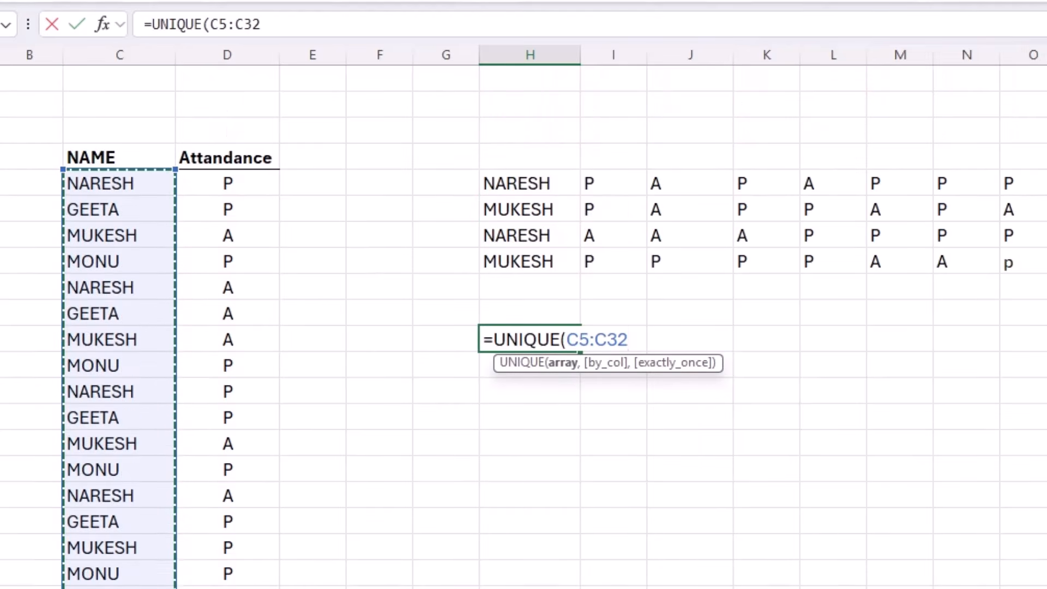
{"action": "key", "text": "Return"}
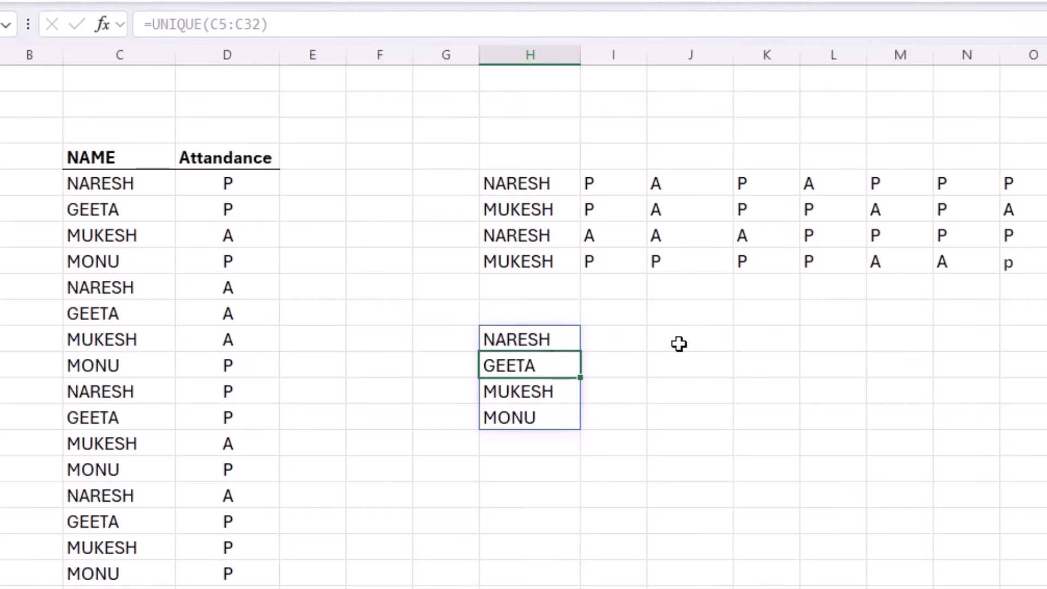
- Wrap the H11 formula in TRANSPOSE to lay the unique names out across a row: =TRANSPOSE(UNIQUE(C5:C32))
{"action": "left_click", "coordinate": [537, 339]}
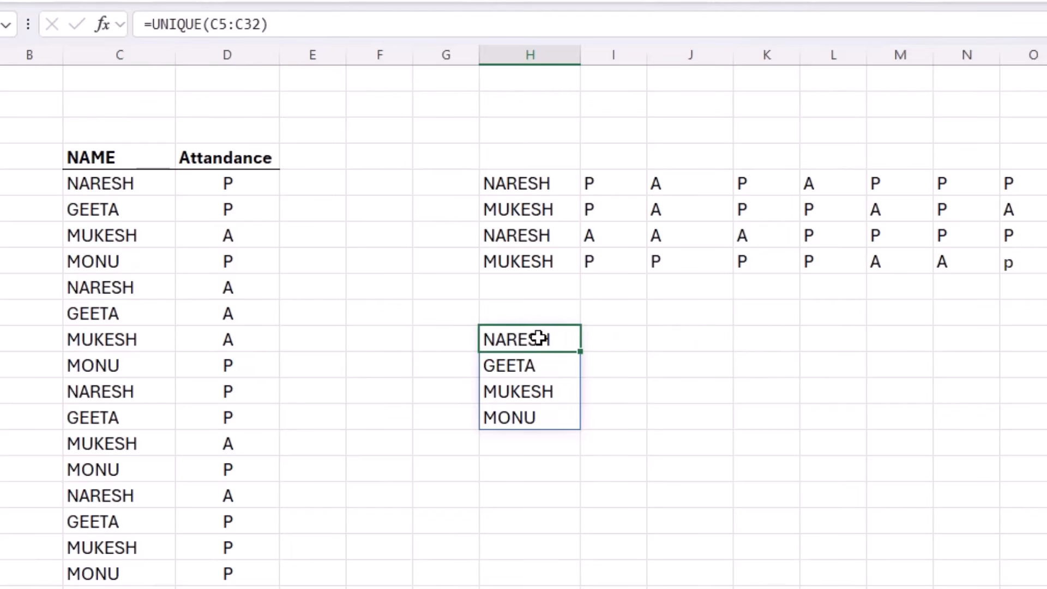
{"action": "double_click", "coordinate": [537, 339]}
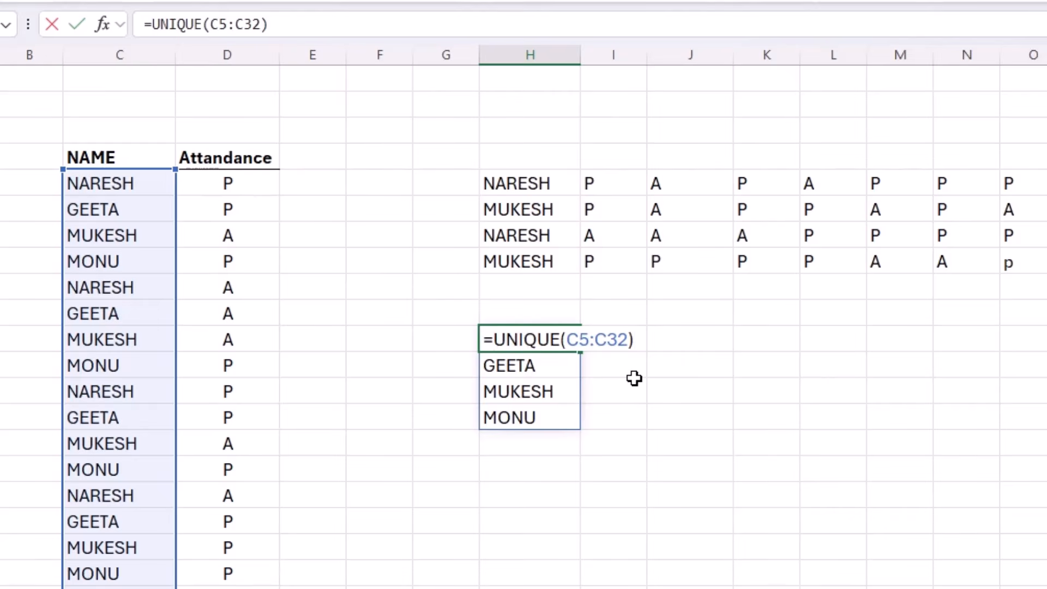
{"action": "type", "text": "transpose("}
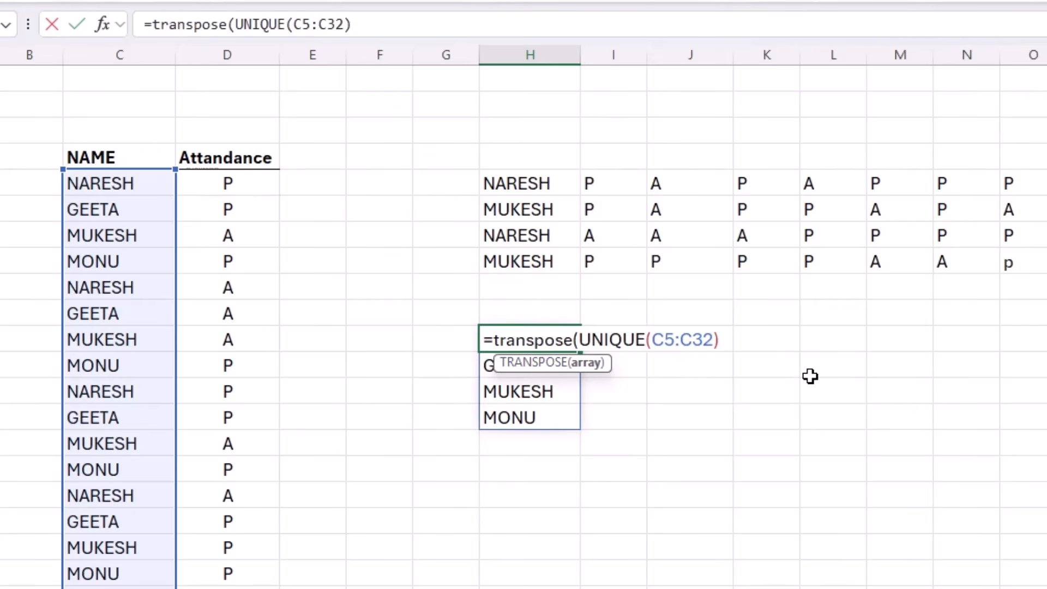
{"action": "key", "text": "Return"}
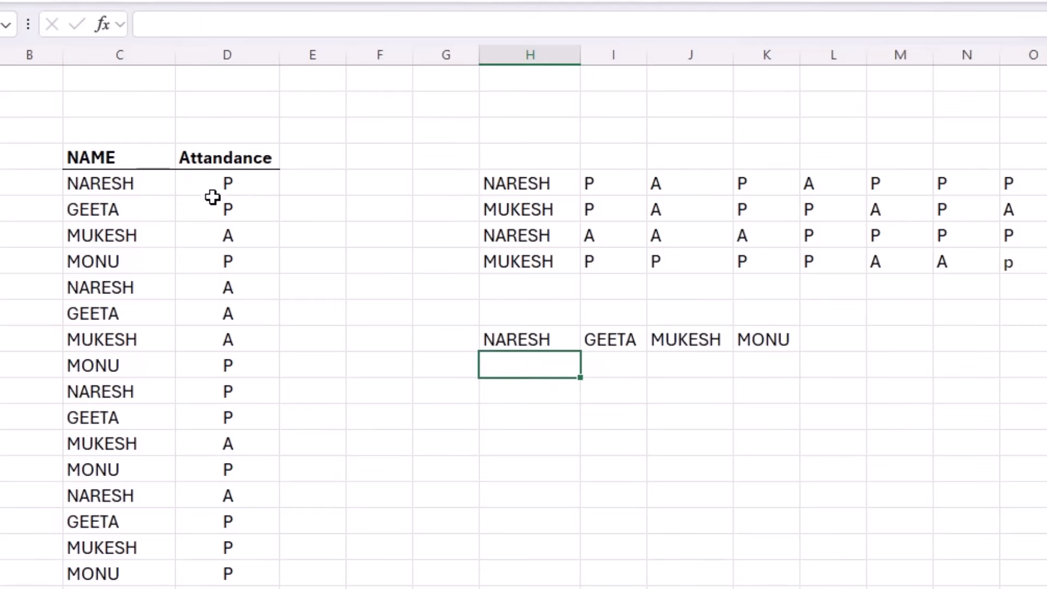
- Begin an IF around the H11 formula that tests whether TRANSPOSE(UNIQUE(C5:C32)) equals the name range C5:C32
{"action": "left_click", "coordinate": [517, 340]}
{"action": "key", "text": "F2"}
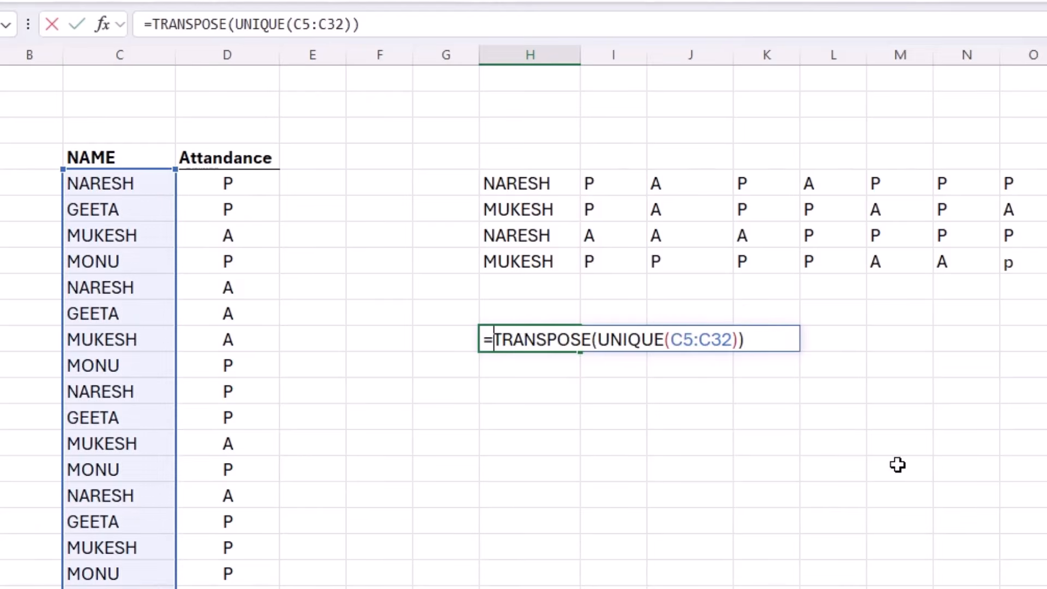
{"action": "type", "text": "if("}
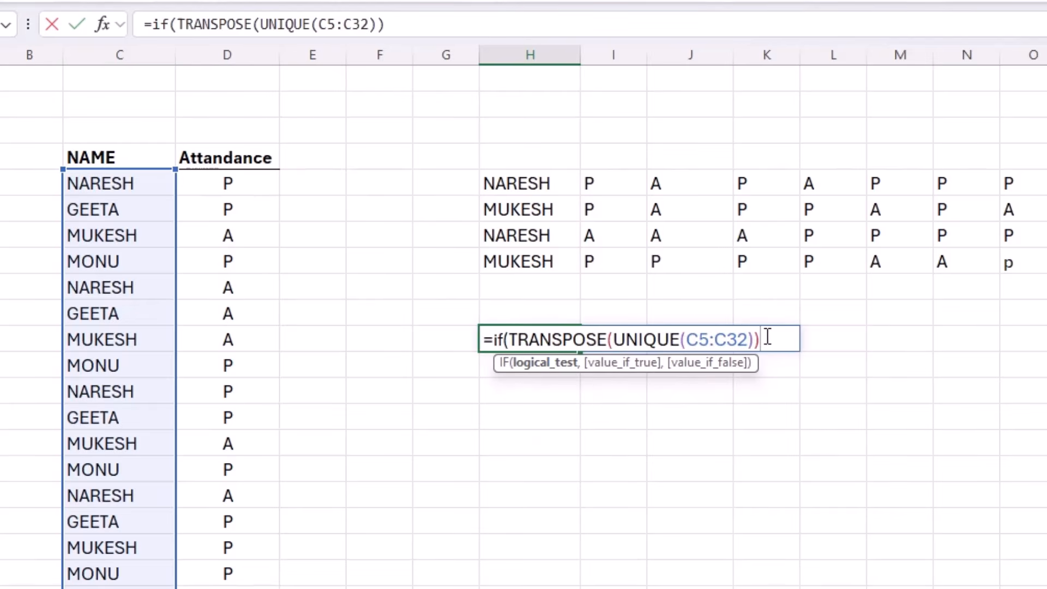
{"action": "left_click_drag", "start_coordinate": [124, 188], "coordinate": [125, 586]}
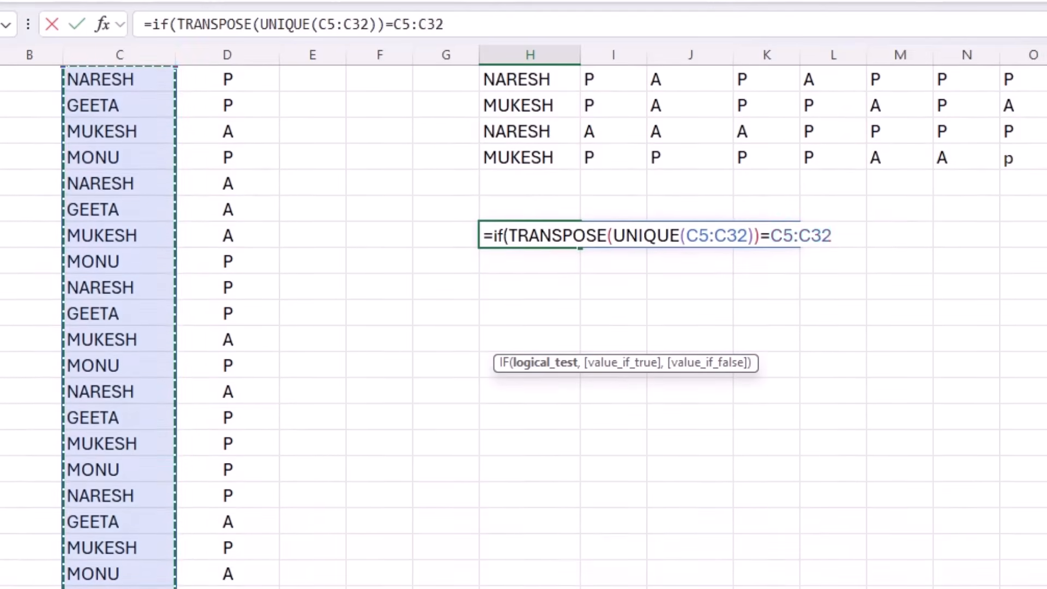
{"action": "scroll", "coordinate": [556, 531], "scroll_direction": "up", "scroll_amount": 2}
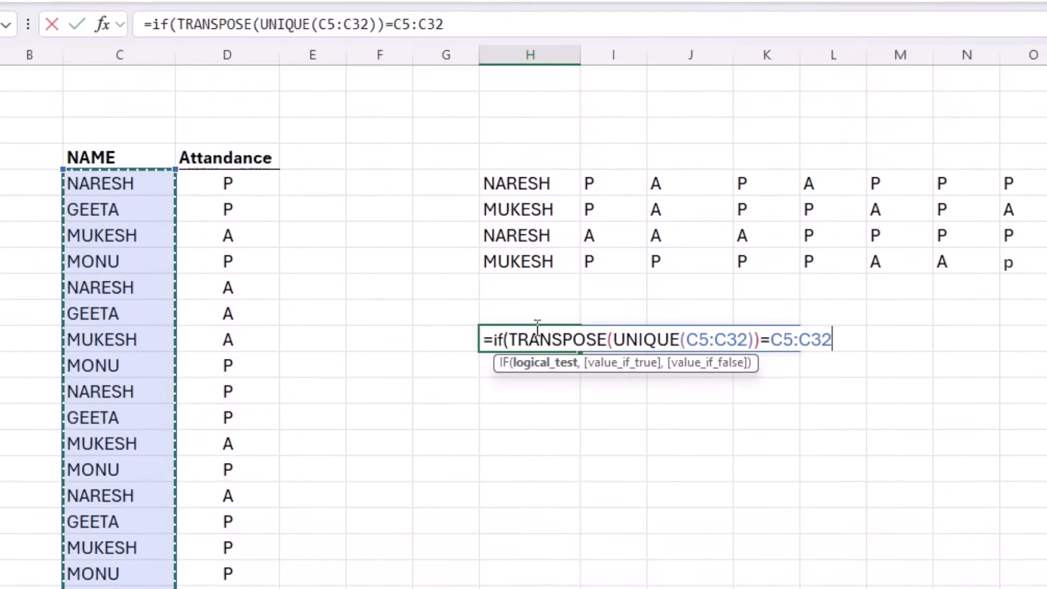
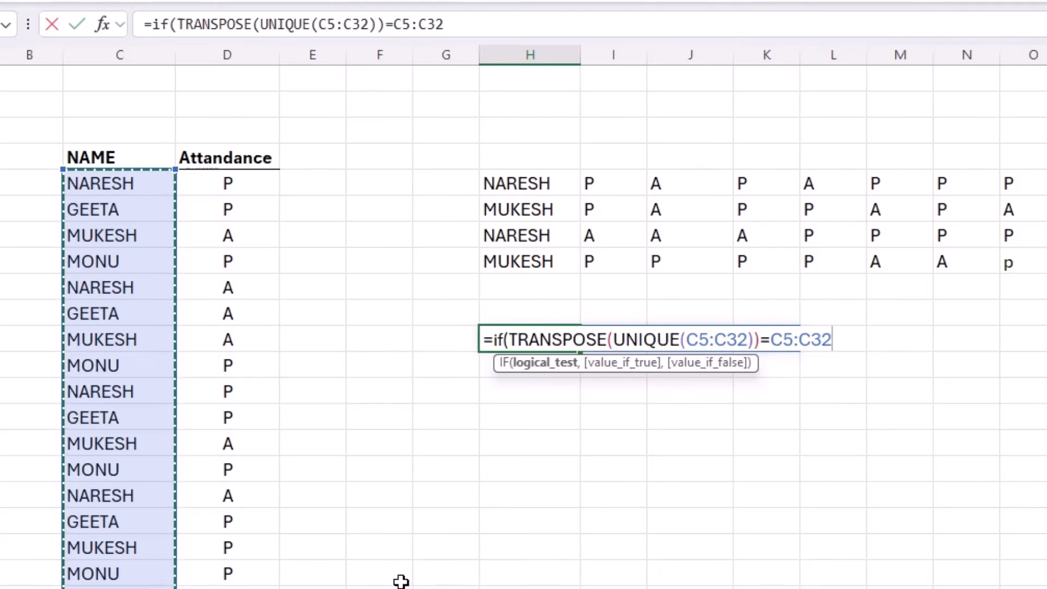
- Make both name ranges in the H11 IF test absolute as $C$5:$C$32
{"action": "key", "text": "F4"}
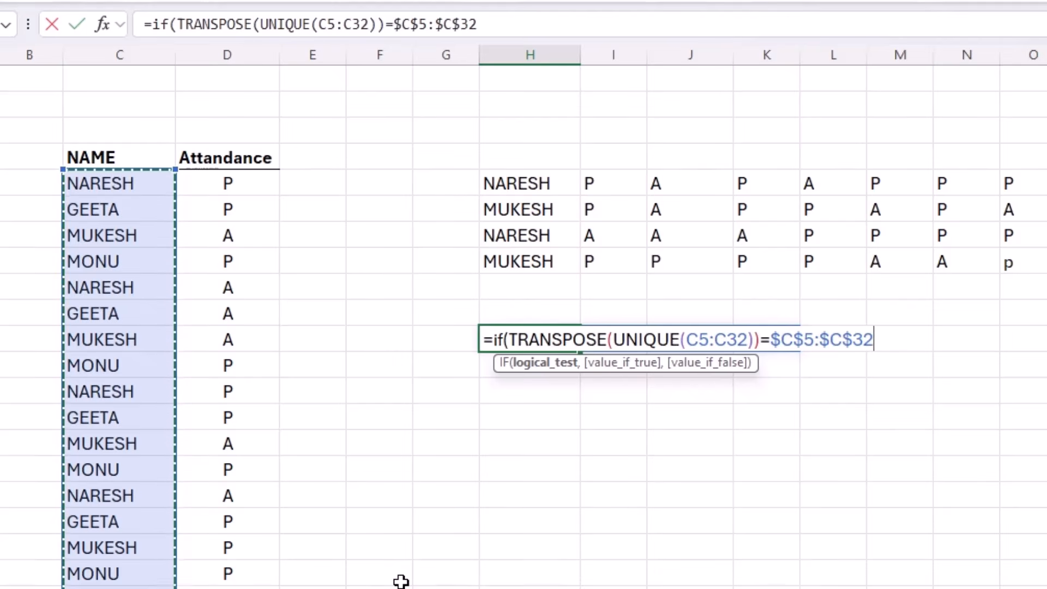
{"action": "left_click", "coordinate": [699, 335]}
{"action": "key", "text": "F4"}
{"action": "left_click", "coordinate": [749, 339]}
{"action": "key", "text": "F4"}
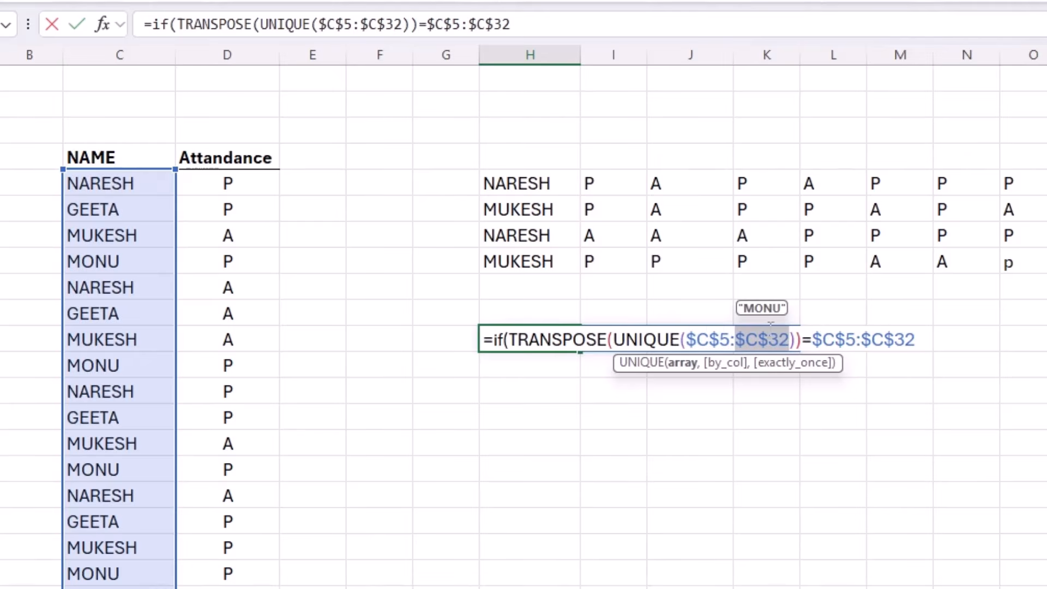
{"action": "left_click", "coordinate": [921, 341]}
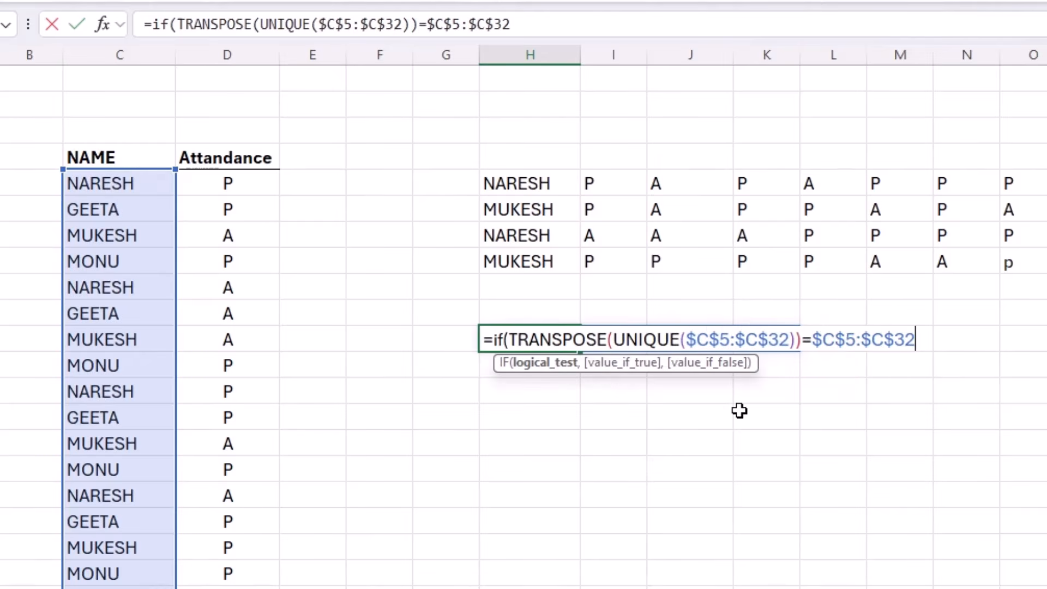
- Complete the H11 IF to return $D$5:$D$32 where the names match and "" otherwise
{"action": "type", "text": ","}
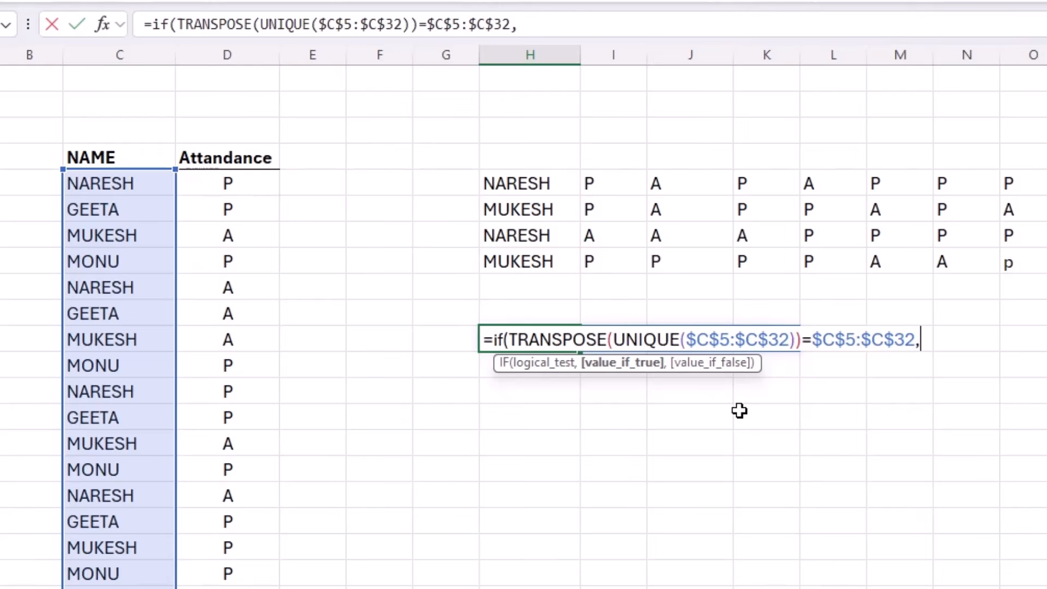
{"action": "left_click_drag", "start_coordinate": [252, 184], "coordinate": [240, 588]}
{"action": "key", "text": "F4"}
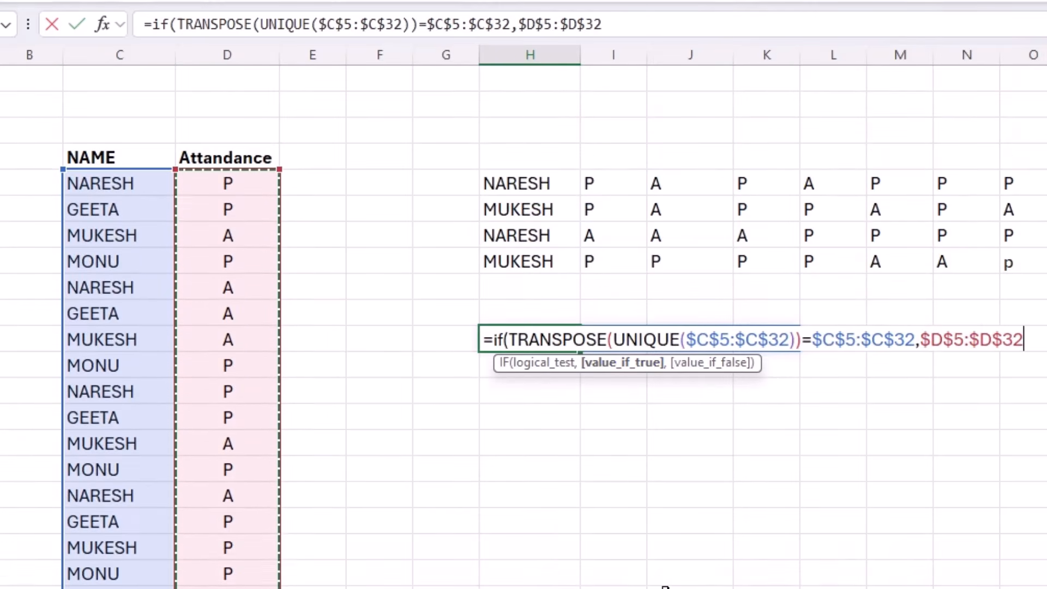
{"action": "type", "text": ","}
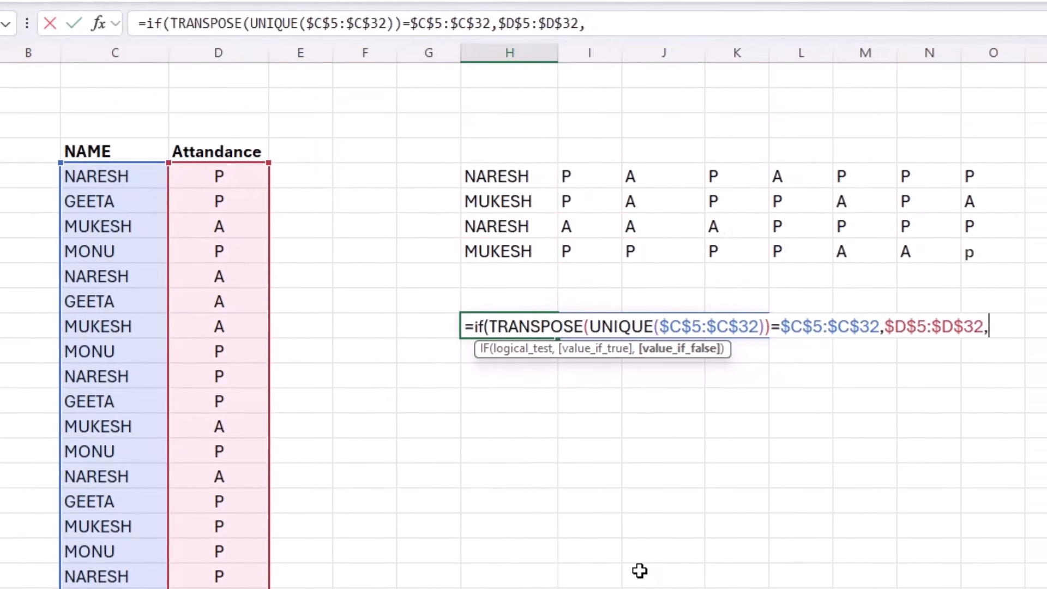
{"action": "type", "text": "\"\")"}
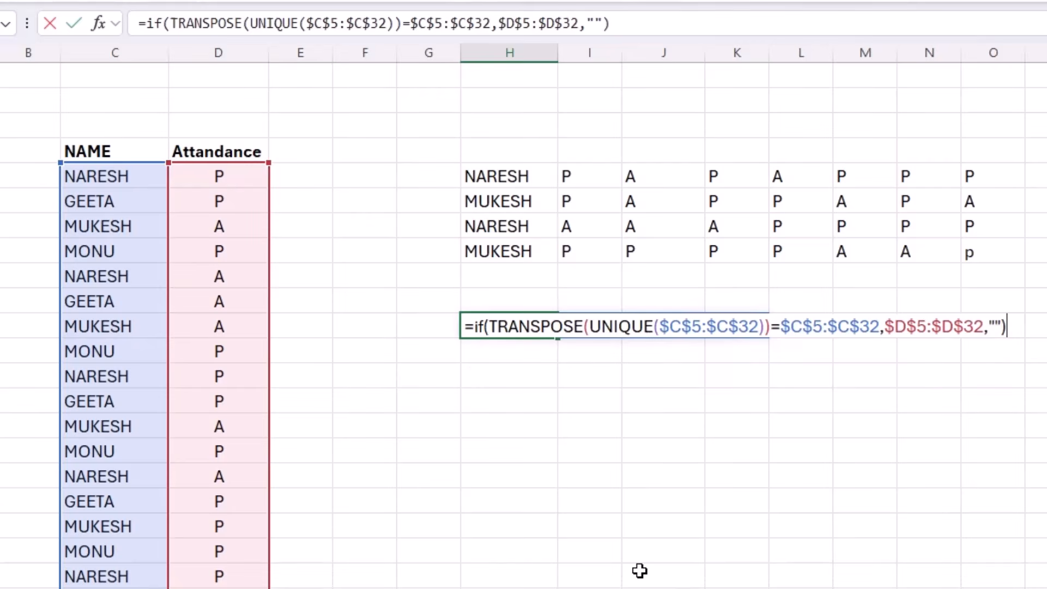
{"action": "key", "text": "Return"}
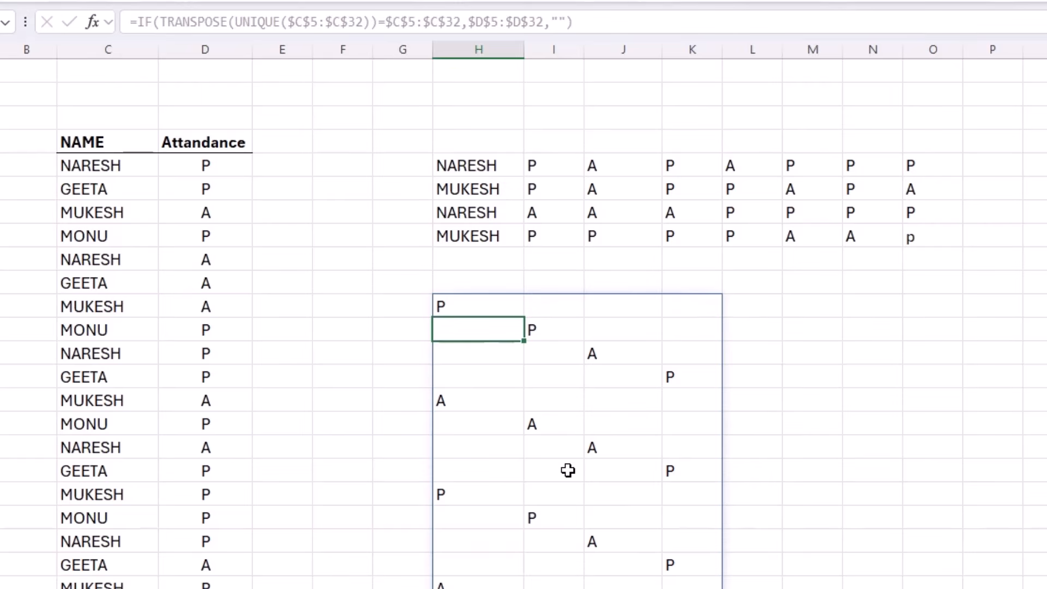
- Wrap the whole H11 IF formula in TRANSPOSE so each unique name's attendance marks run across a row
{"action": "double_click", "coordinate": [458, 308]}
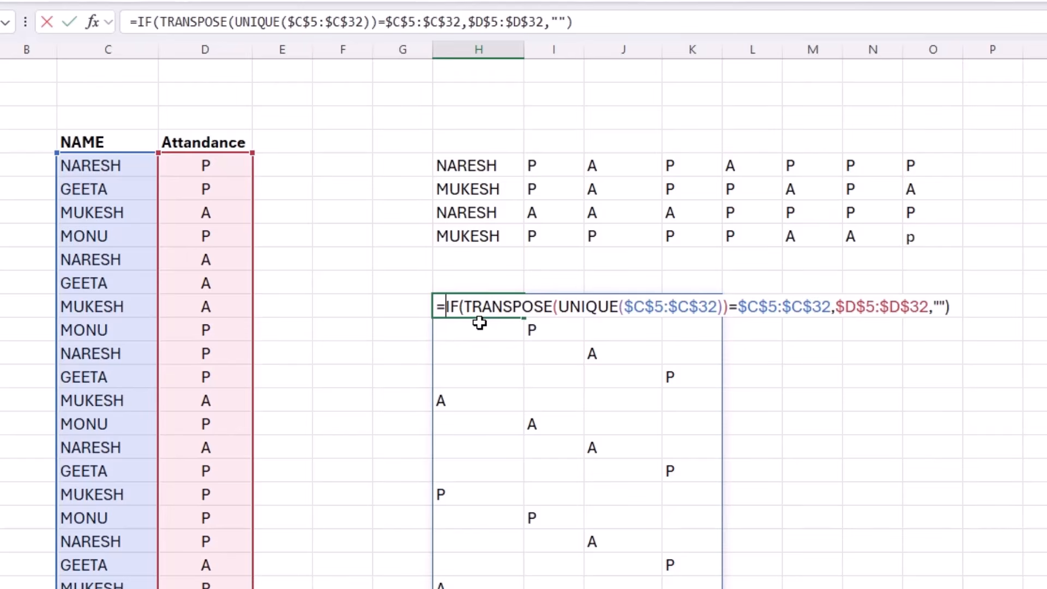
{"action": "type", "text": "transpose("}
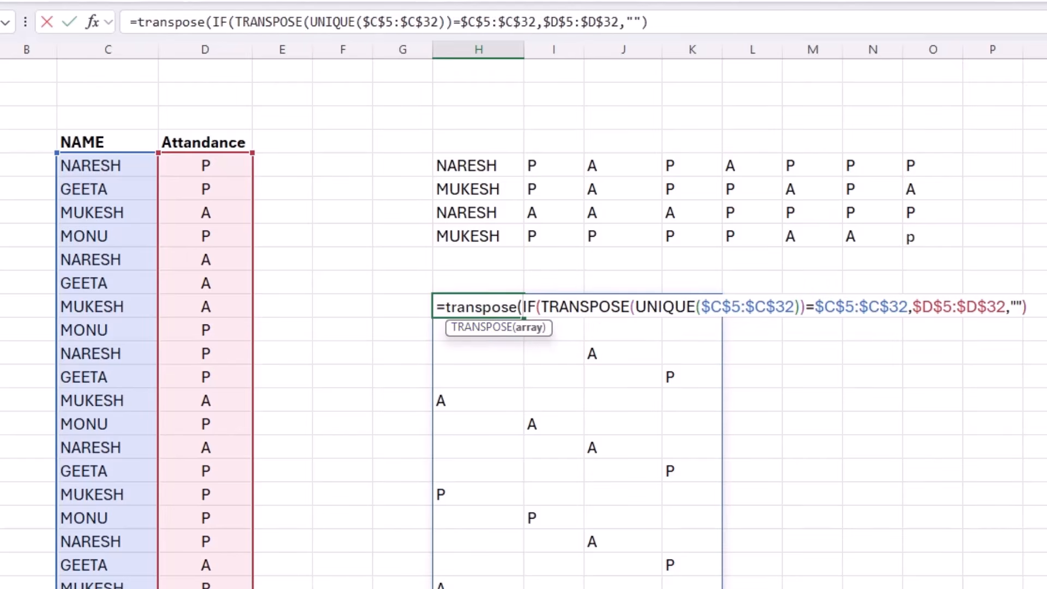
{"action": "type", "text": ")"}
{"action": "key", "text": "Return"}
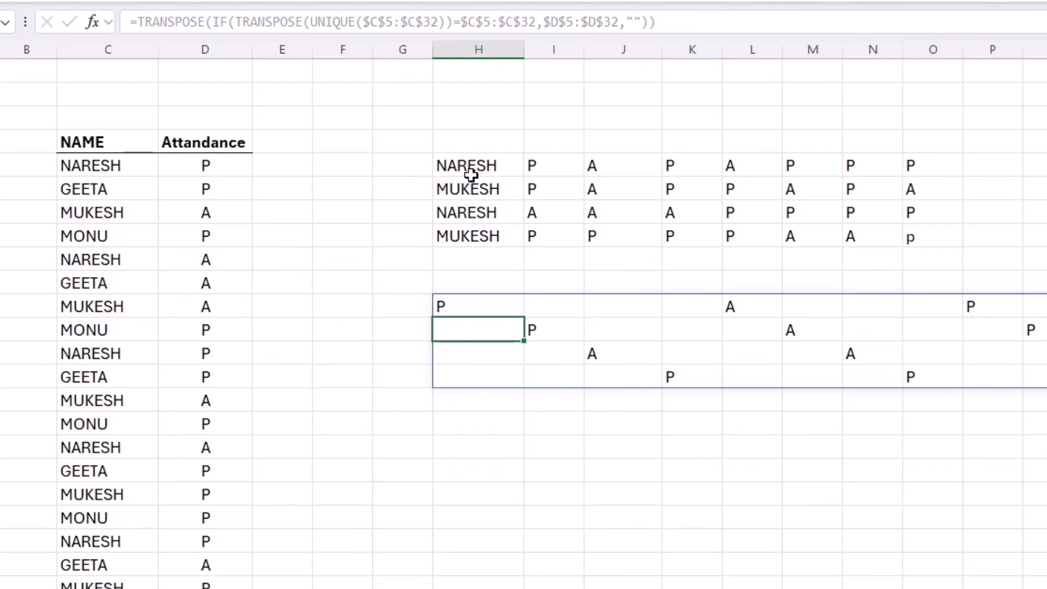
- Begin the H11 formula with VSTACK, placing TRANSPOSE(UNIQUE(C5:C32)) as its first array ahead of the IF array
{"action": "left_click", "coordinate": [452, 307]}
{"action": "key", "text": "F2"}
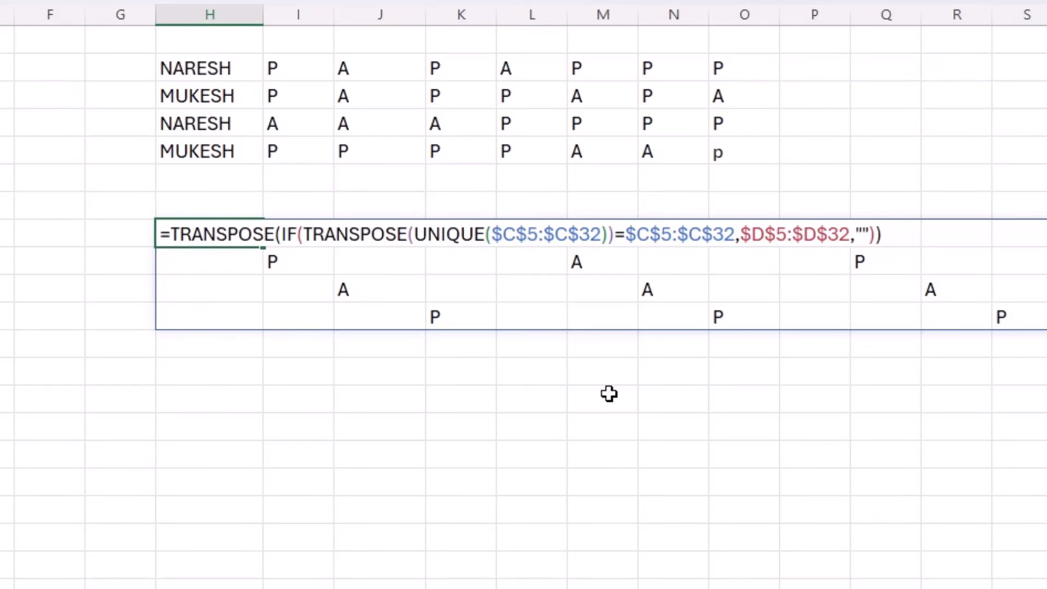
{"action": "type", "text": "vstack("}
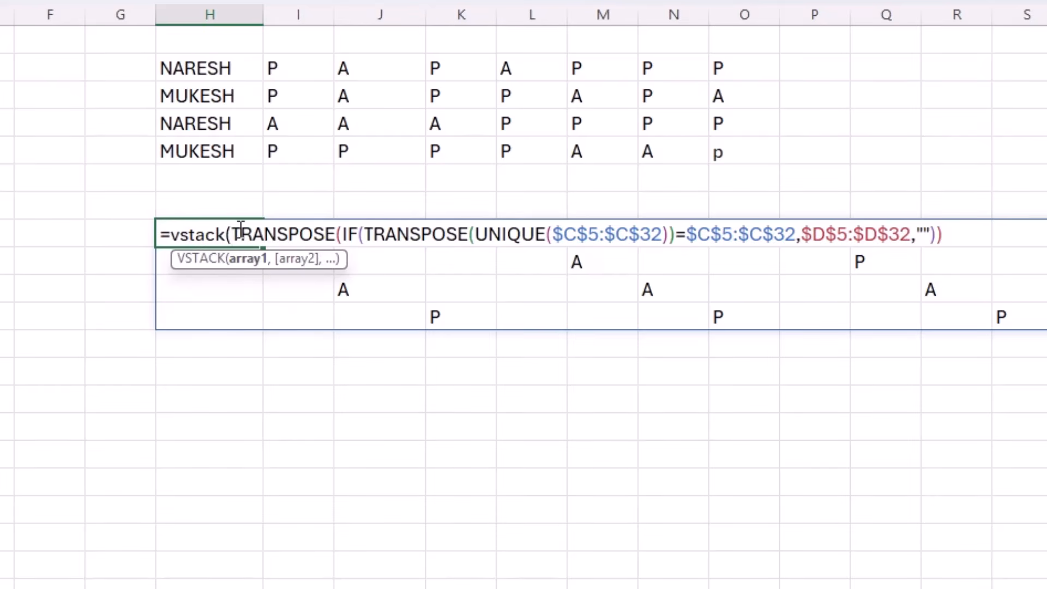
{"action": "left_click", "coordinate": [341, 235]}
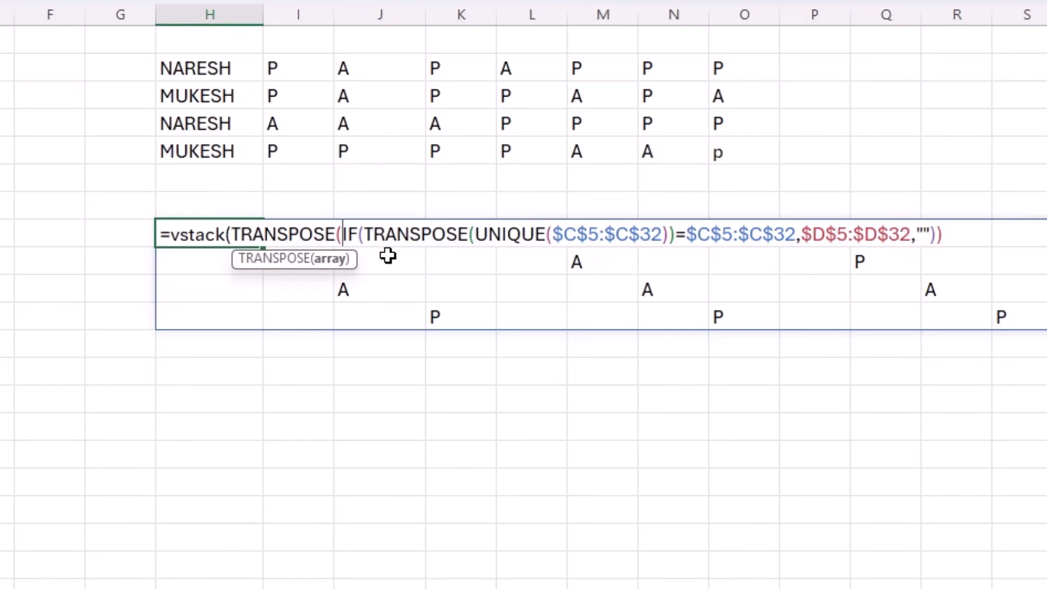
{"action": "type", "text": "uniq"}
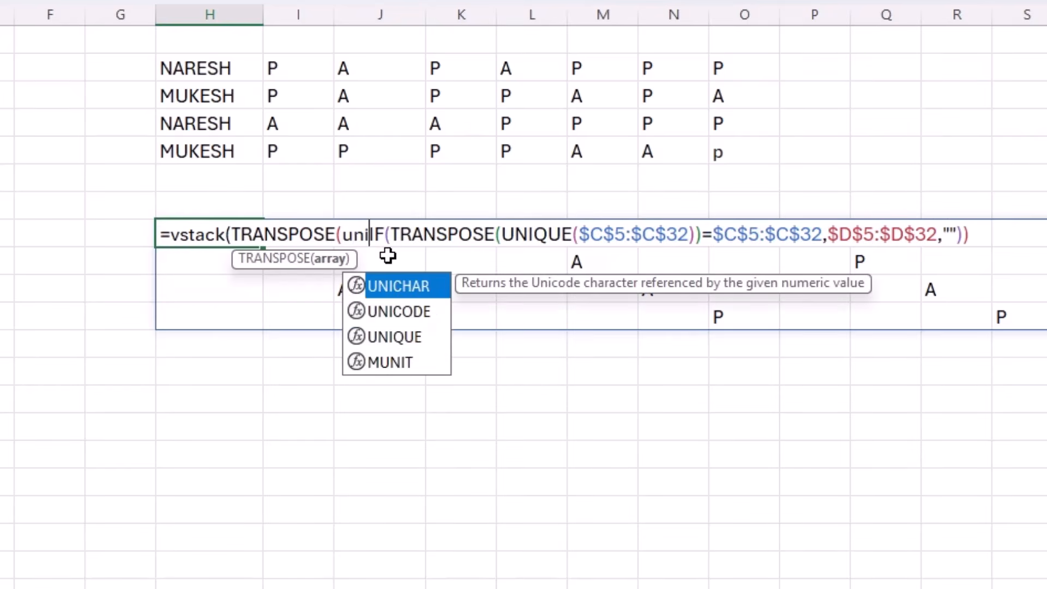
{"action": "key", "text": "Tab"}
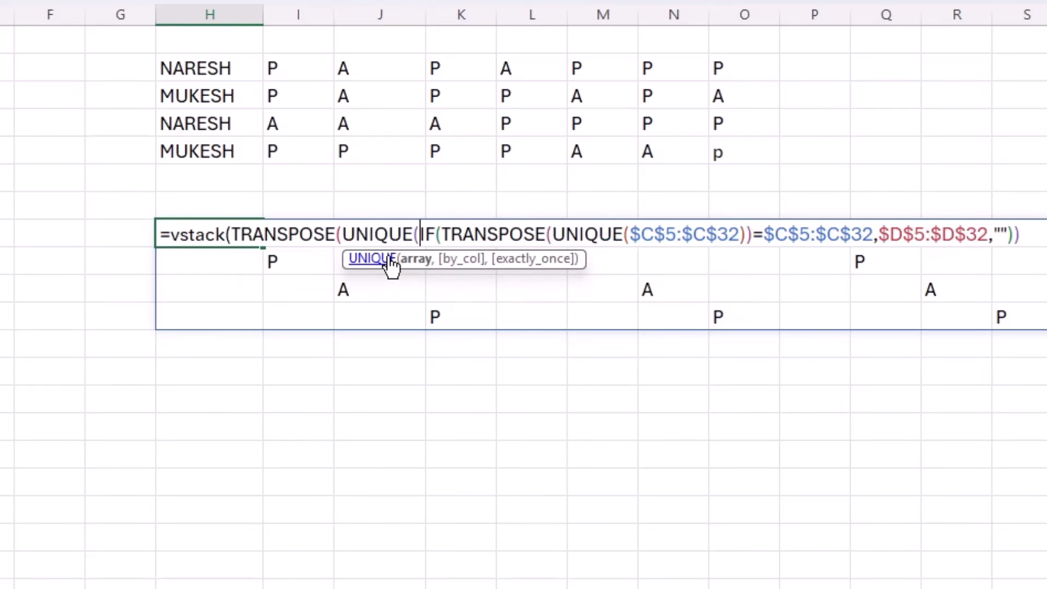
{"action": "left_click_drag", "start_coordinate": [0, 41], "coordinate": [0, 578]}
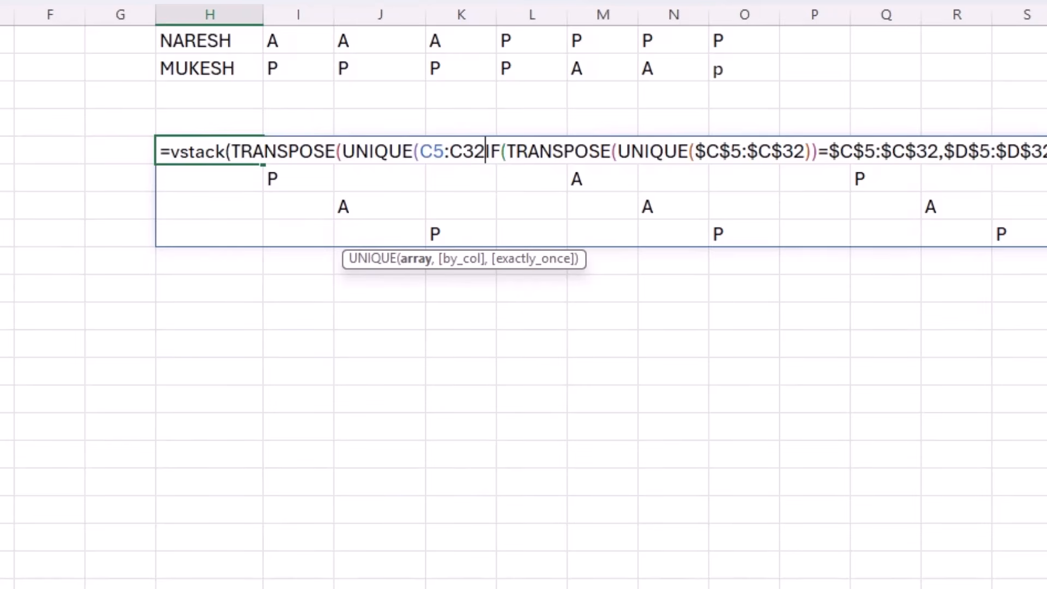
{"action": "scroll", "coordinate": [445, 559], "scroll_direction": "up", "scroll_amount": 2}
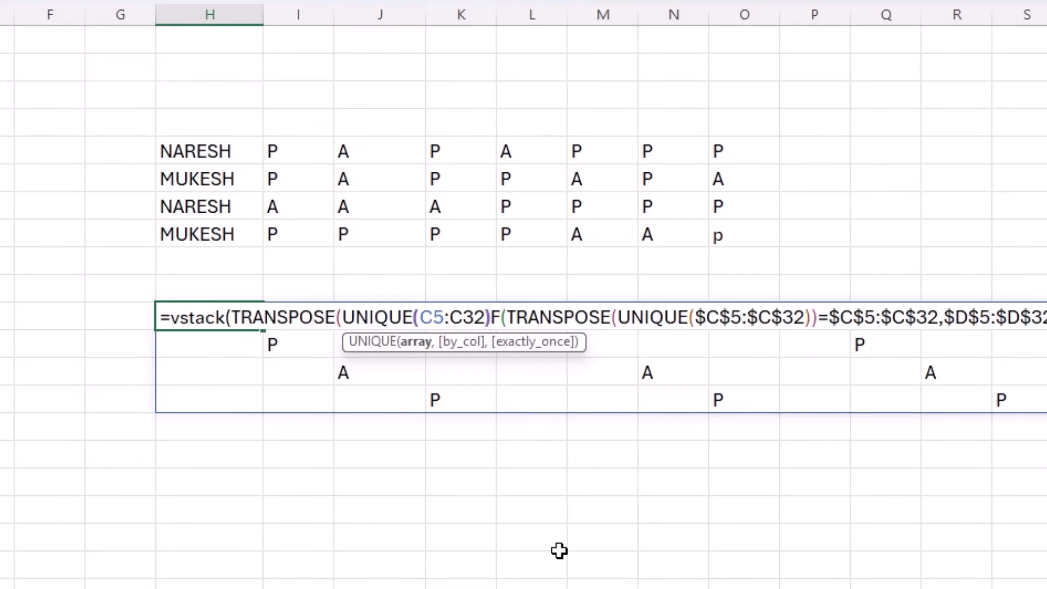
{"action": "type", "text": ")"}
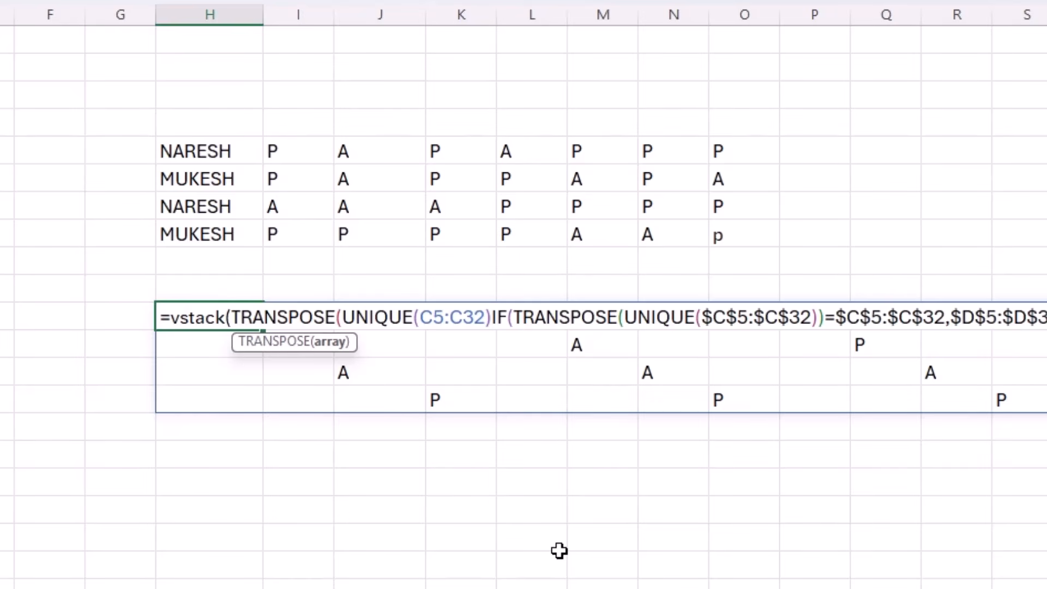
{"action": "type", "text": ")"}
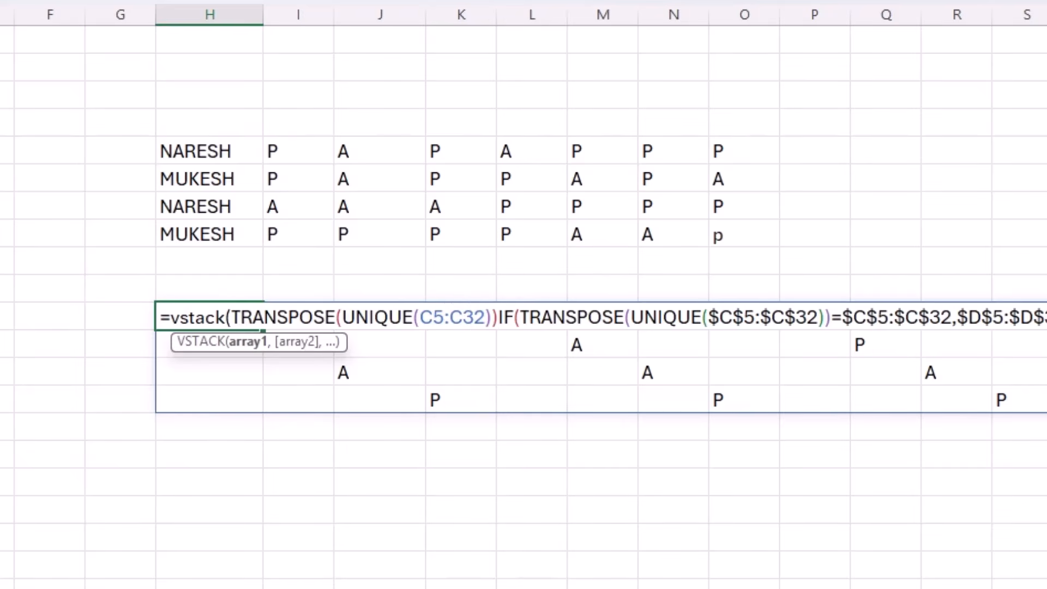
{"action": "type", "text": ","}
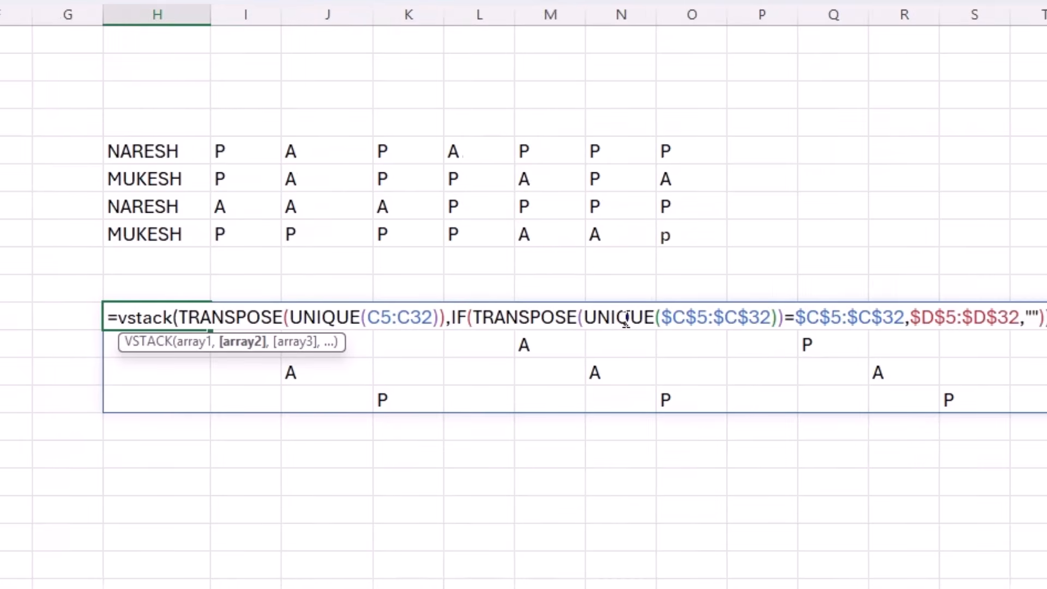
- Close the VSTACK formula in H11 and enter it, accepting the proposed parenthesis correction
{"action": "left_click", "coordinate": [971, 320]}
{"action": "type", "text": ")"}
{"action": "key", "text": "Return"}
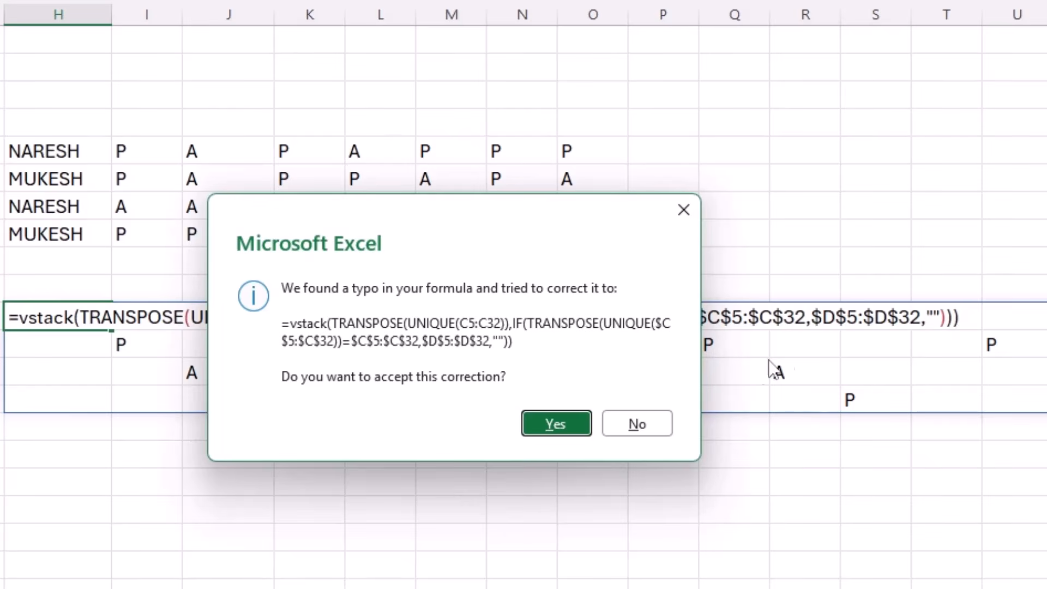
{"action": "left_click", "coordinate": [565, 427]}
{"action": "scroll", "coordinate": [565, 427], "scroll_direction": "left", "scroll_amount": 2}
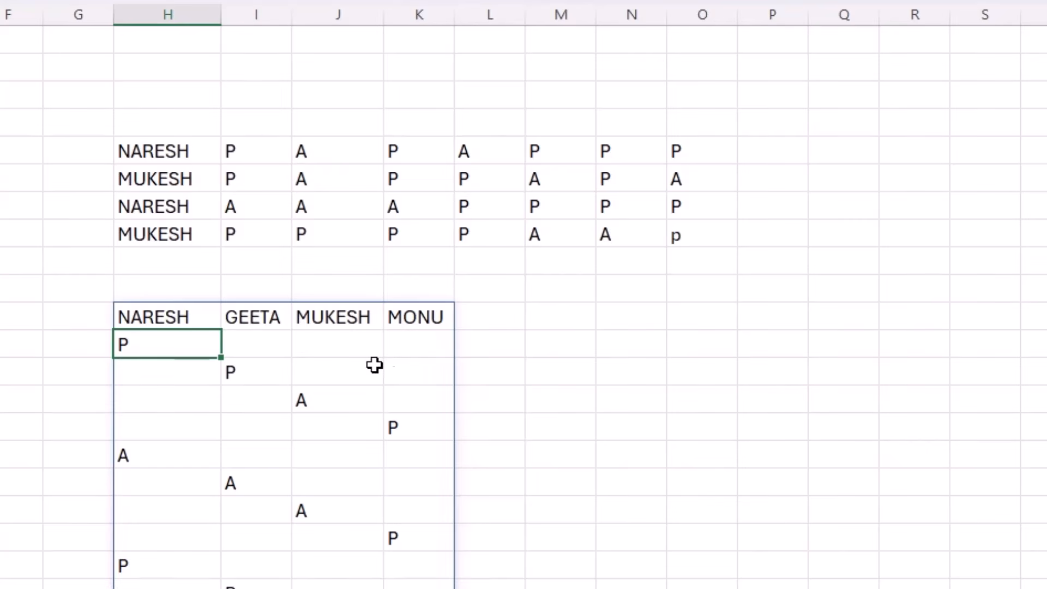
- Wrap the H11 VSTACK formula in an outer TRANSPOSE to list the names down the first column with marks across
{"action": "left_click", "coordinate": [179, 319]}
{"action": "double_click", "coordinate": [178, 315]}
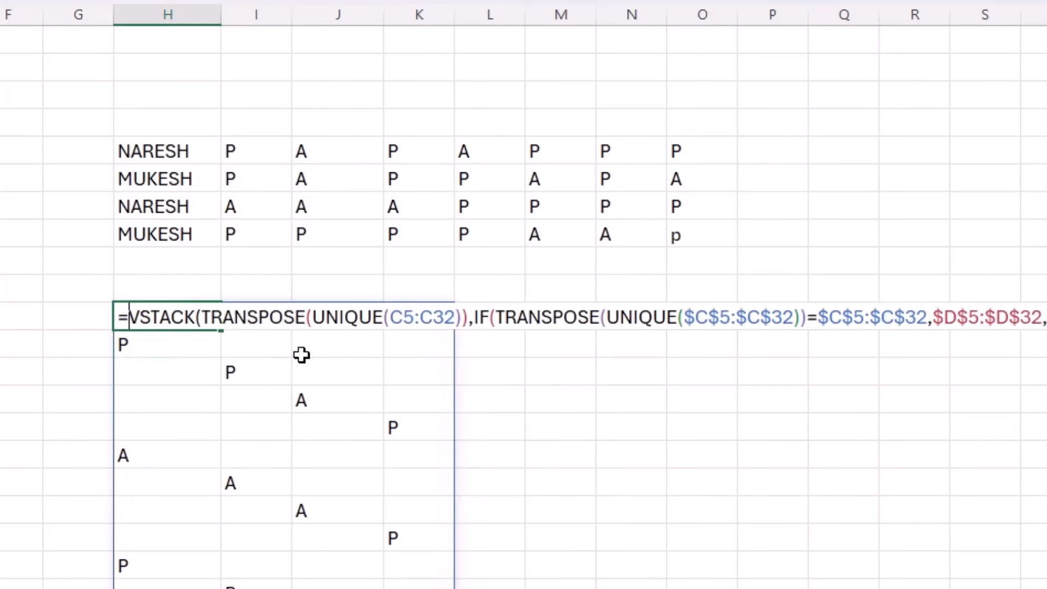
{"action": "type", "text": "trans"}
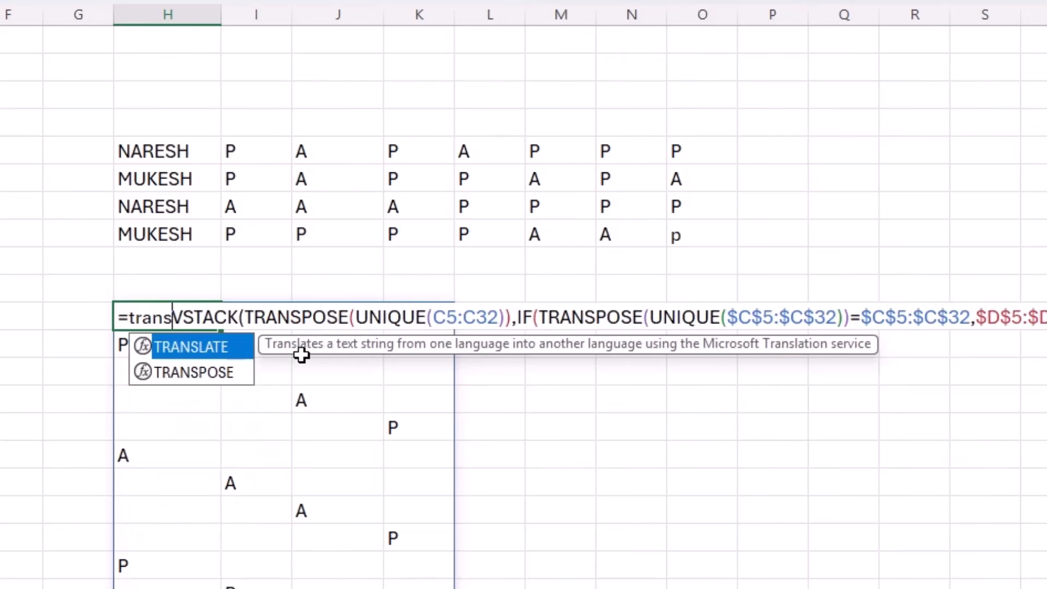
{"action": "key", "text": "Down"}
{"action": "key", "text": "Tab"}
{"action": "key", "text": "End"}
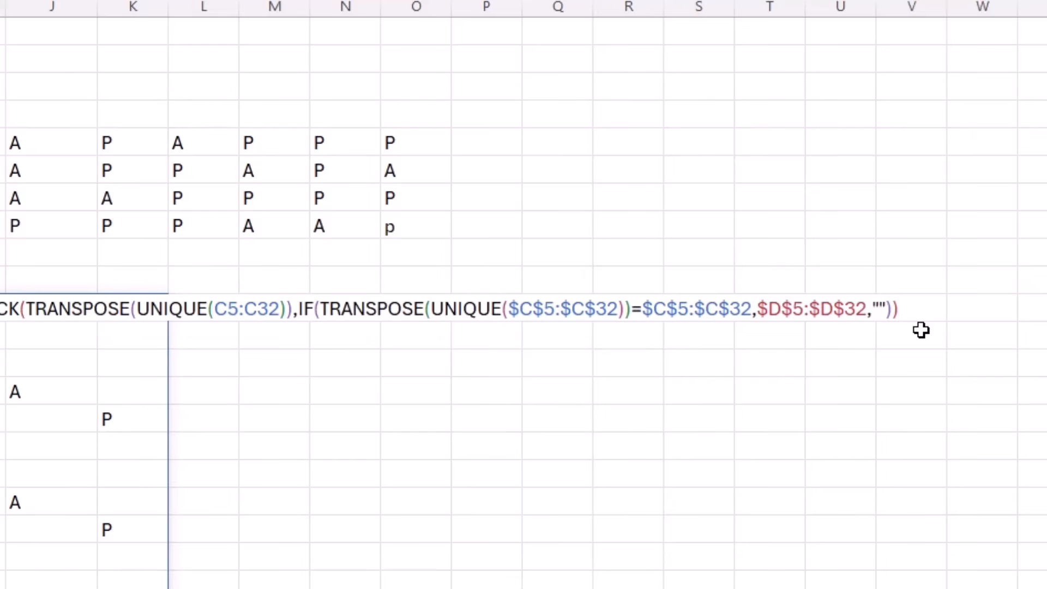
{"action": "type", "text": ")"}
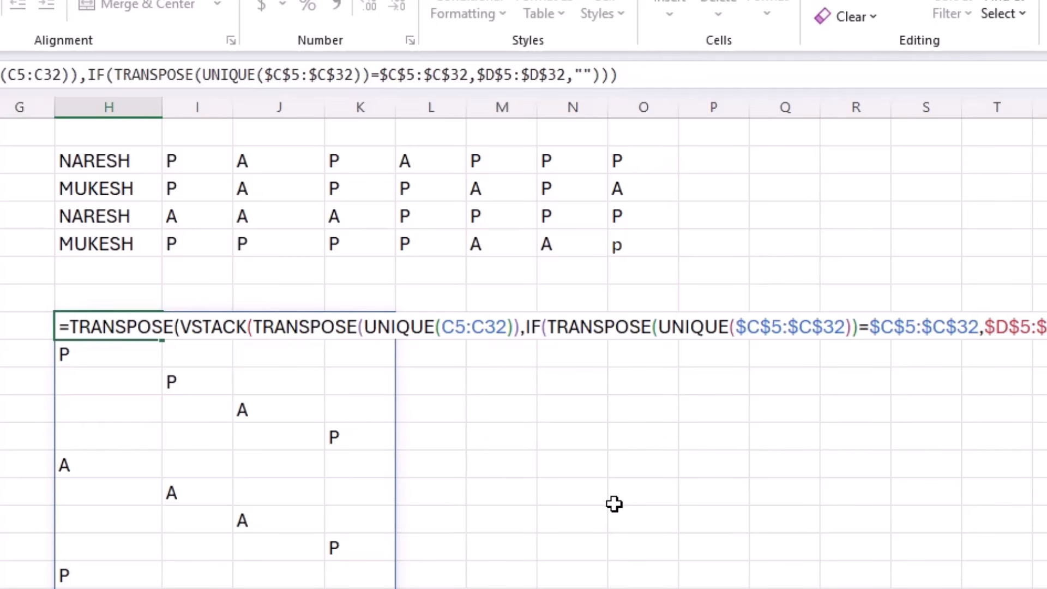
{"action": "key", "text": "Return"}
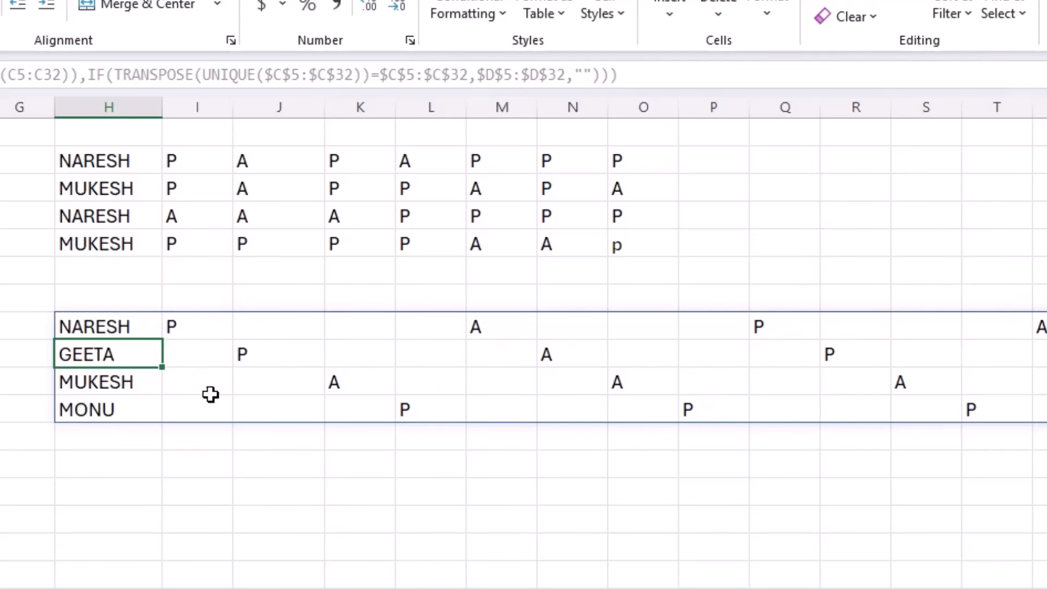
- Nest the H11 TRANSPOSE formula inside the opening of FILTER(CHOOSEROWS(
{"action": "left_click", "coordinate": [123, 326]}
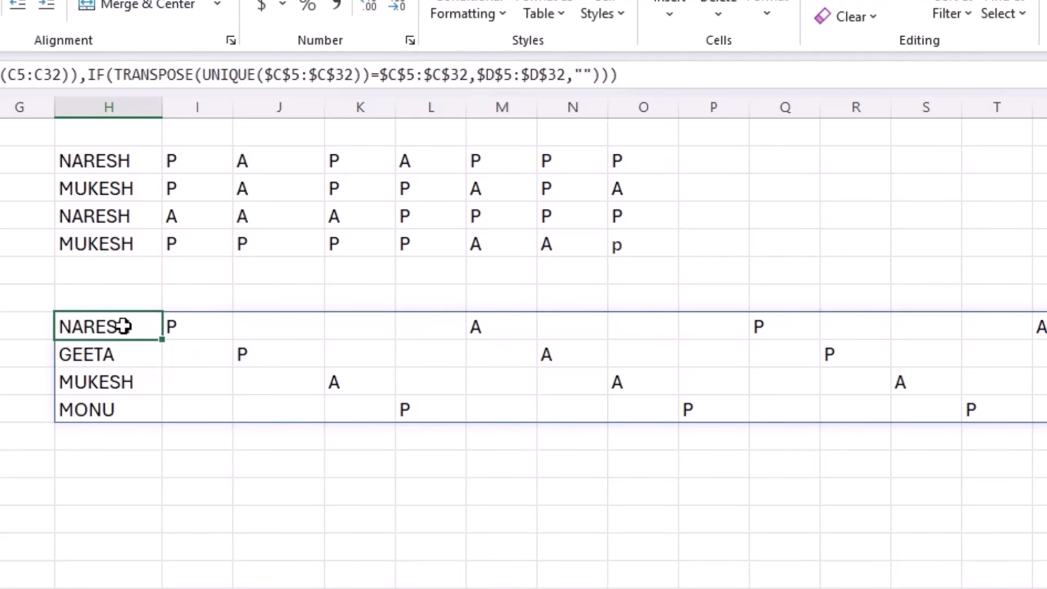
{"action": "double_click", "coordinate": [123, 326]}
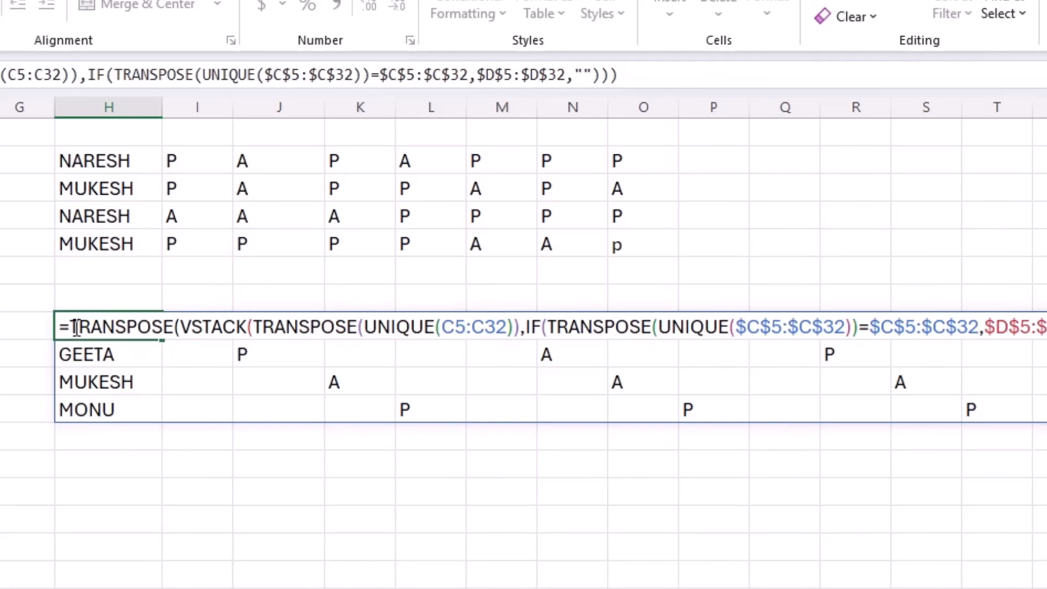
{"action": "type", "text": "filter"}
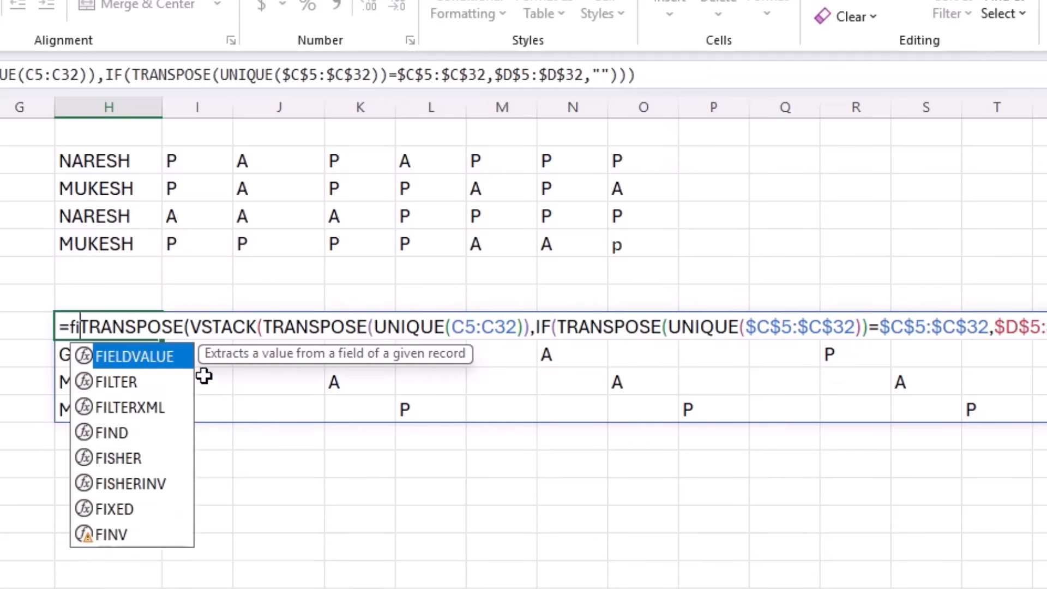
{"action": "type", "text": "("}
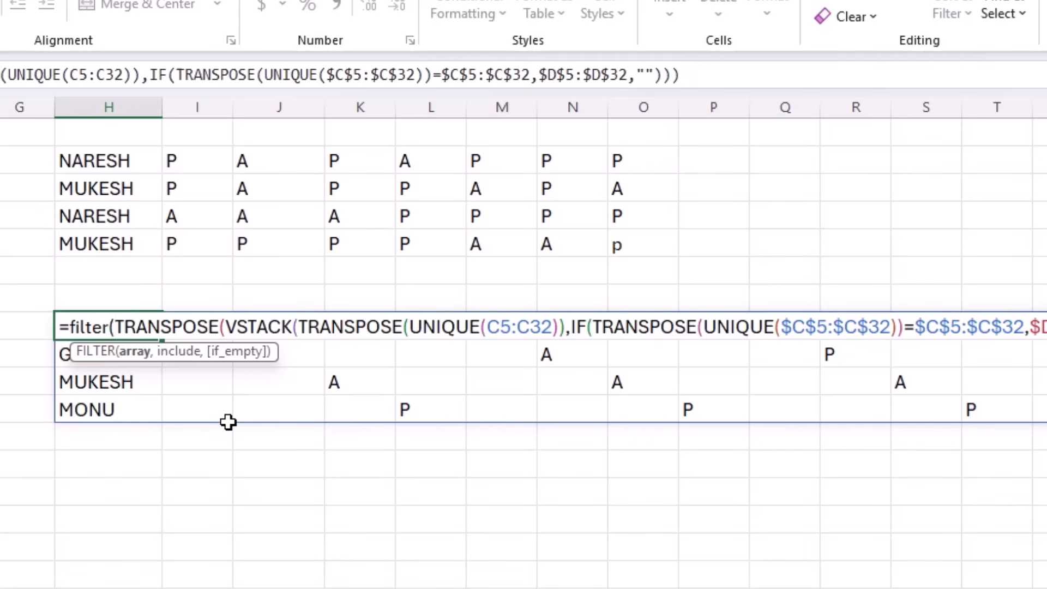
{"action": "type", "text": "choose"}
{"action": "type", "text": "col"}
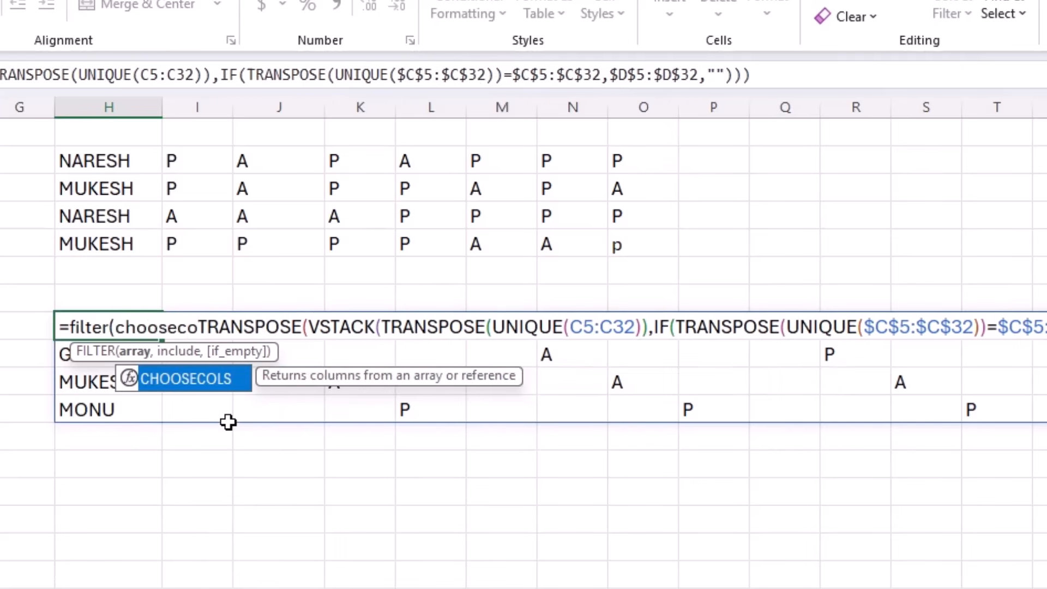
{"action": "key", "text": "BackSpace"}
{"action": "key", "text": "BackSpace"}
{"action": "key", "text": "BackSpace"}
{"action": "type", "text": "rows("}
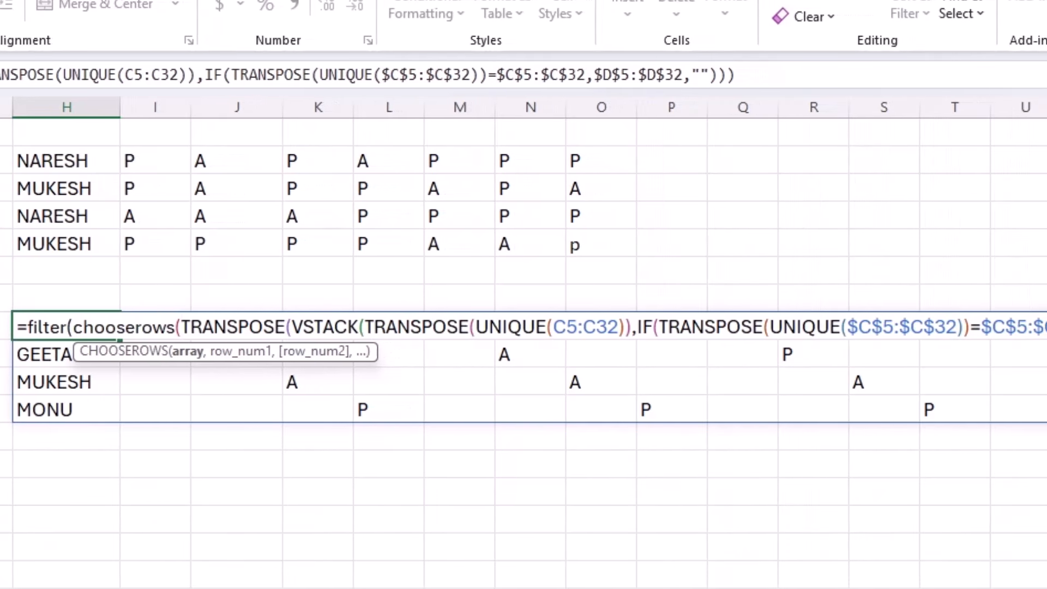
- Add ROWS($H$11:H11) as the row number argument of CHOOSEROWS in the H11 formula and close CHOOSEROWS
{"action": "type", "text": ","}
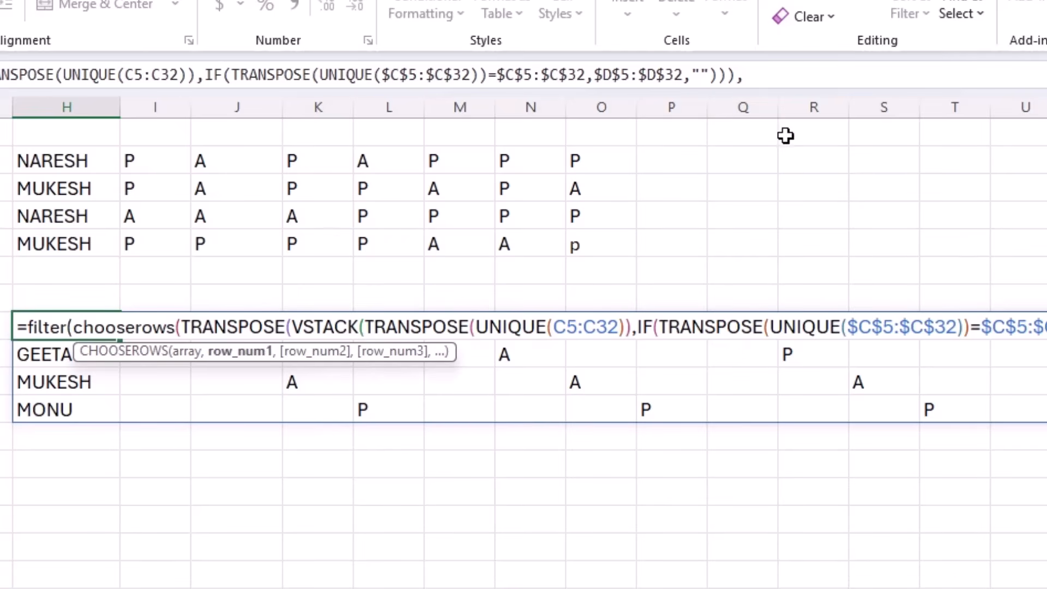
{"action": "type", "text": "rows"}
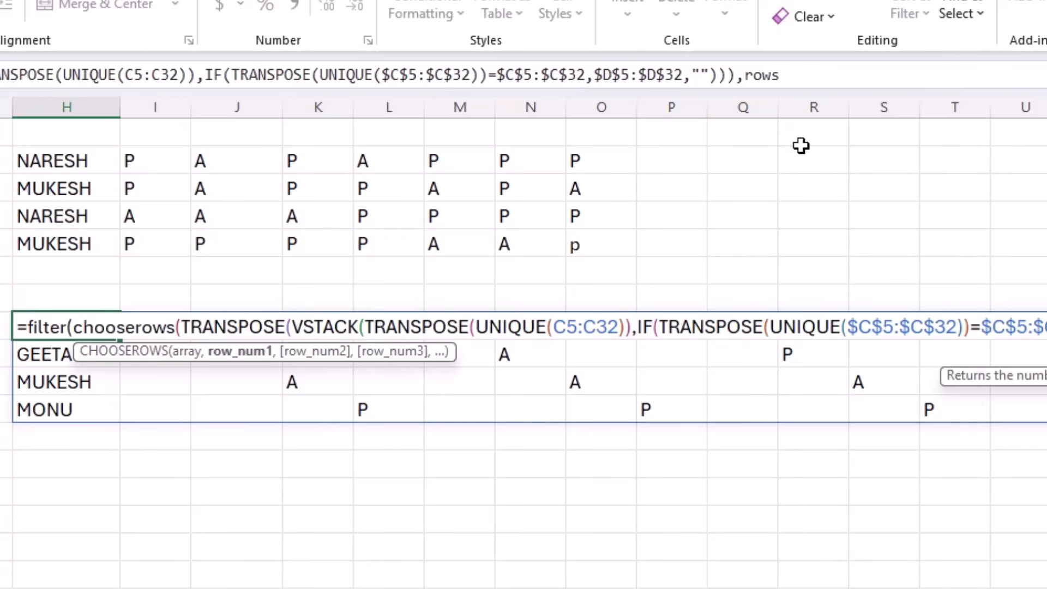
{"action": "type", "text": "("}
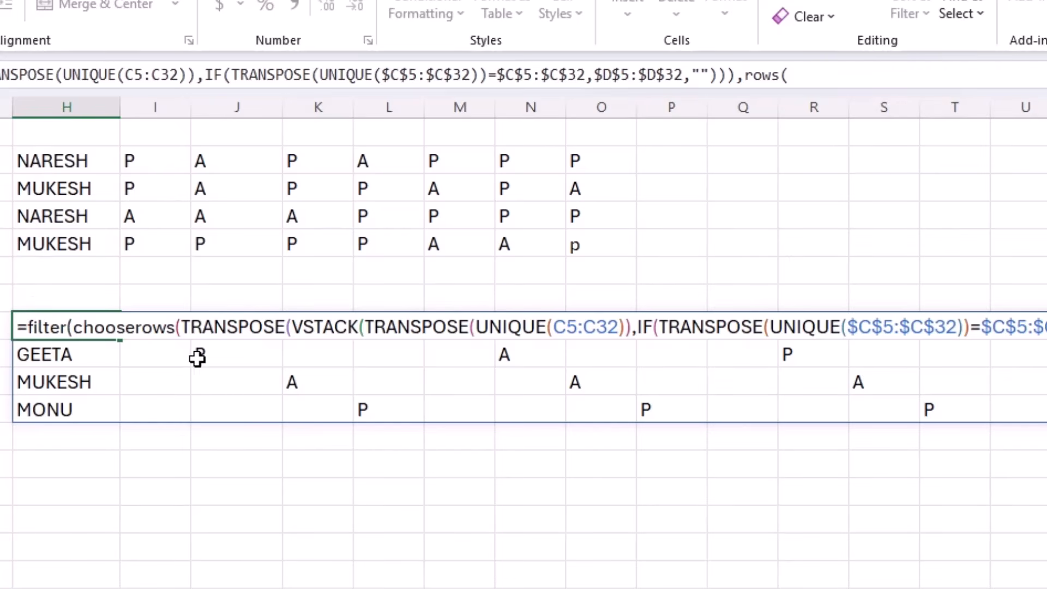
{"action": "type", "text": "h11"}
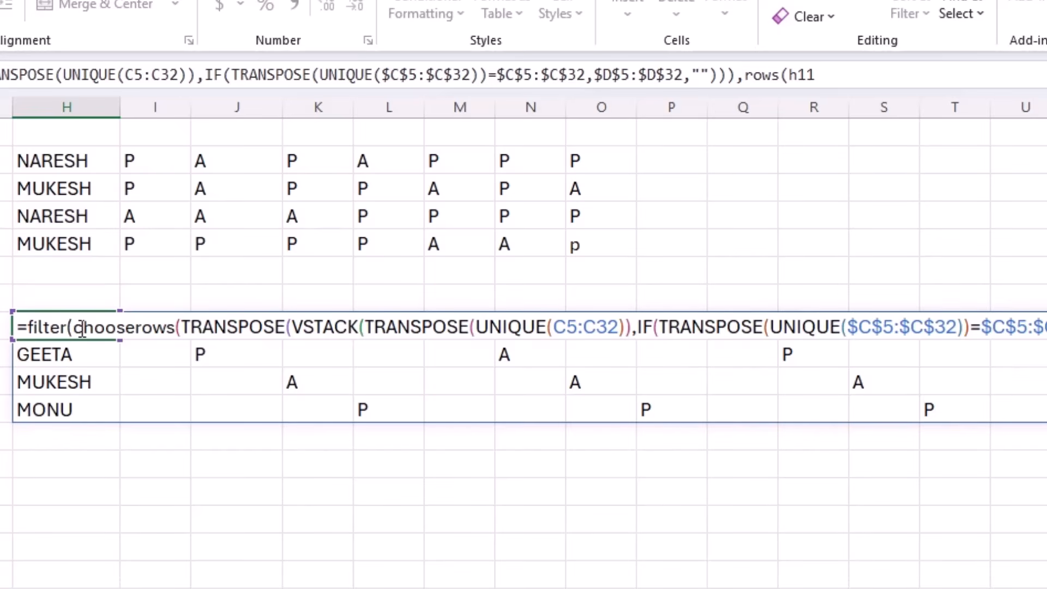
{"action": "key", "text": "F4"}
{"action": "type", "text": "h11)"}
{"action": "left_click", "coordinate": [909, 73]}
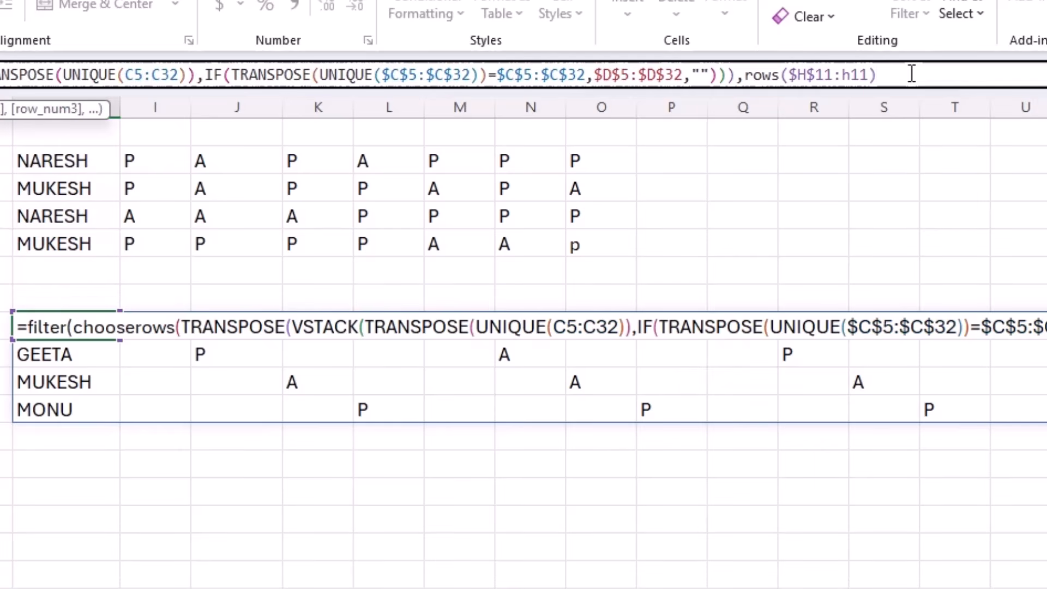
{"action": "type", "text": ")"}
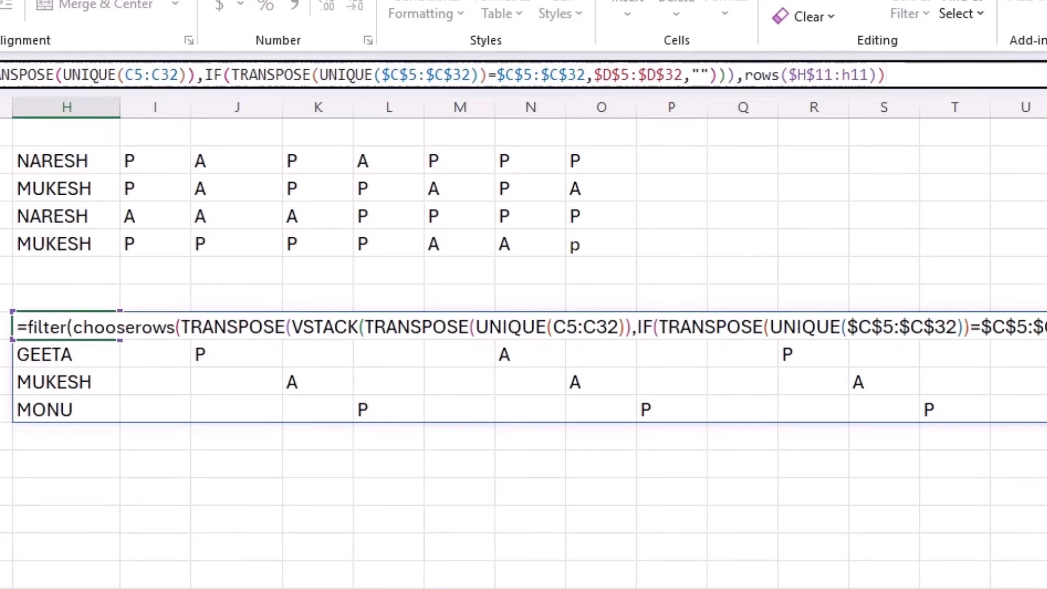
- Repeat the whole CHOOSEROWS expression as FILTER's include argument, compare it with <>"", and enter the H11 formula
{"action": "left_click_drag", "start_coordinate": [0, 113], "coordinate": [744, 121]}
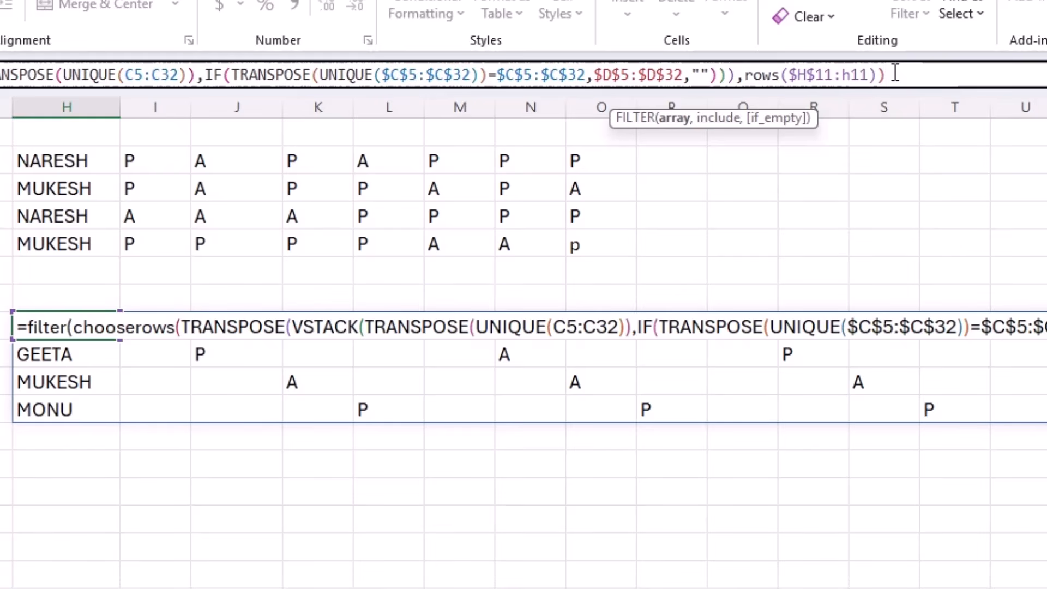
{"action": "type", "text": ","}
{"action": "left_click_drag", "start_coordinate": [886, 74], "coordinate": [6, 74]}
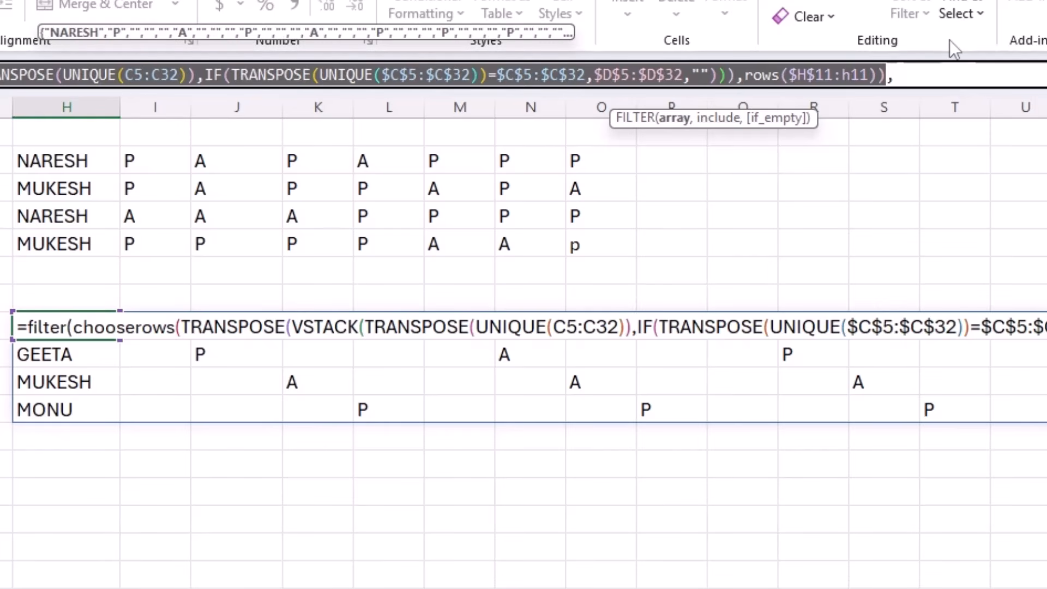
{"action": "left_click", "coordinate": [905, 78]}
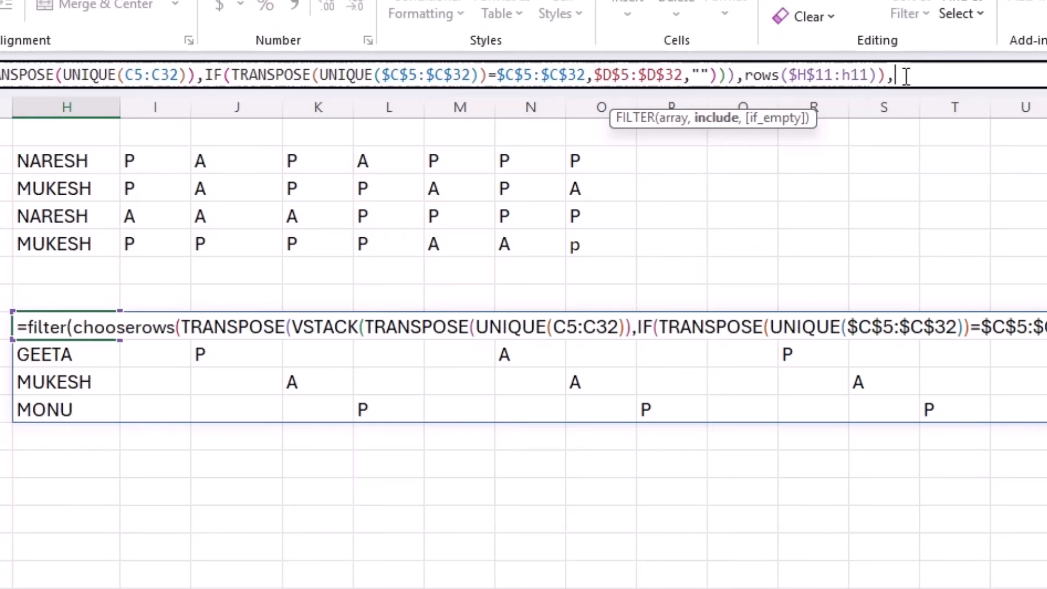
{"action": "key", "text": "BackSpace"}
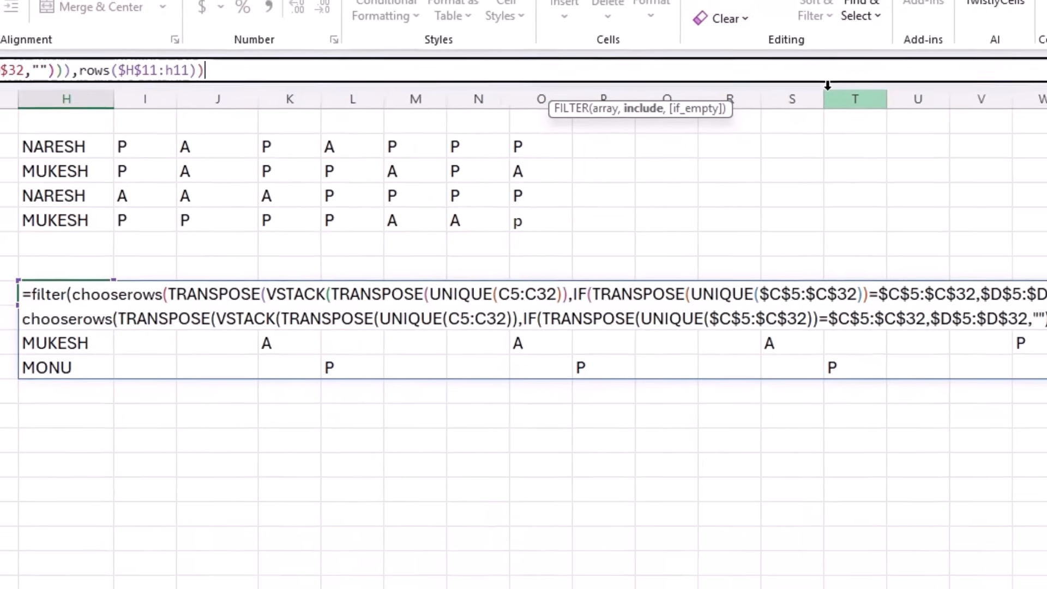
{"action": "type", "text": "<>\"\""}
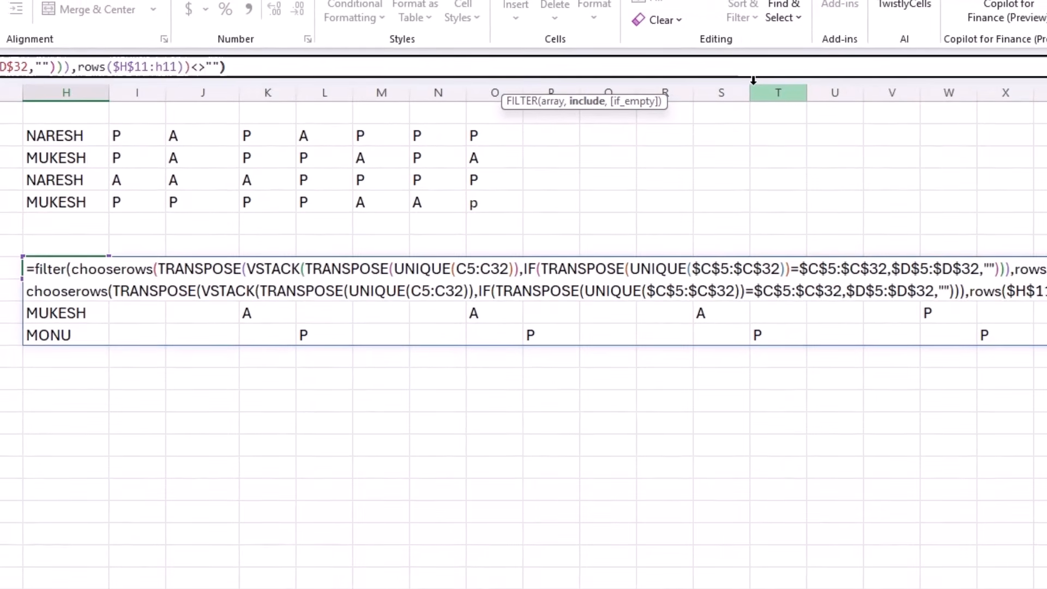
{"action": "key", "text": "Return"}
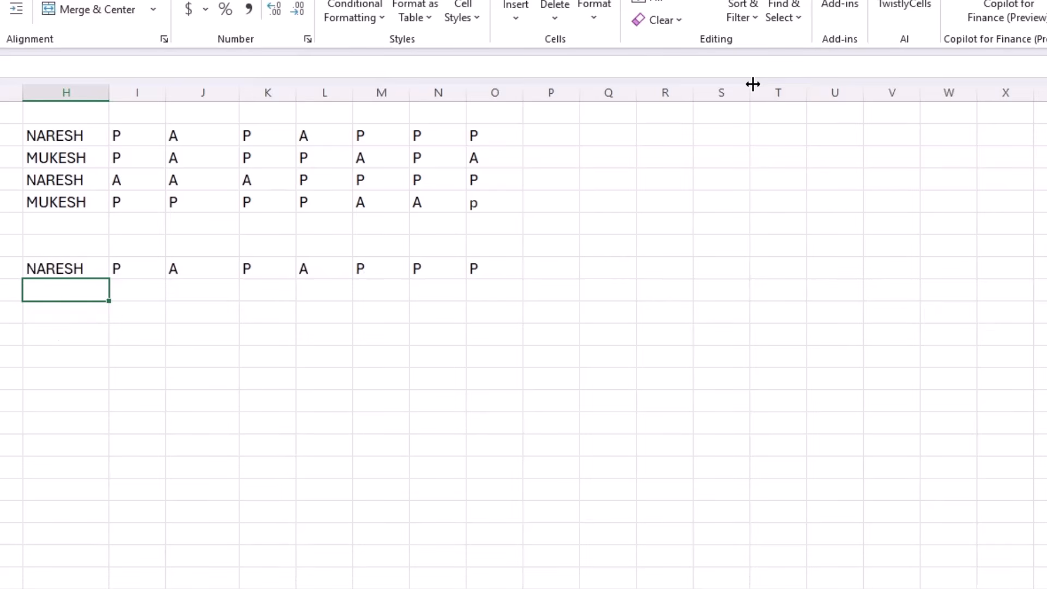
- Fill the H11 FILTER formula down through H14, leaving an empty cell selected
{"action": "left_click", "coordinate": [65, 268]}
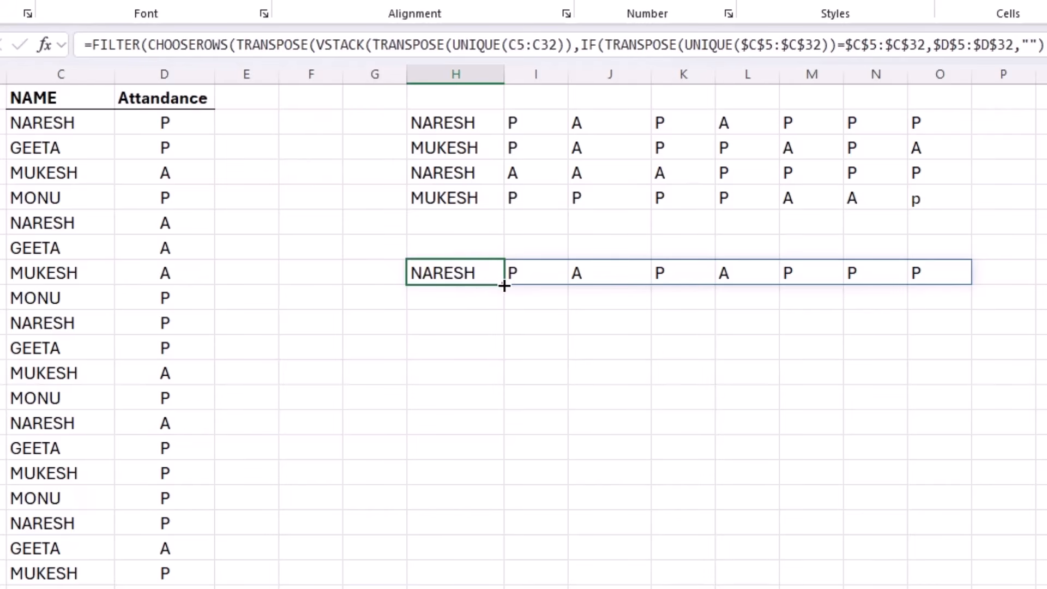
{"action": "left_click_drag", "start_coordinate": [503, 285], "coordinate": [498, 355]}
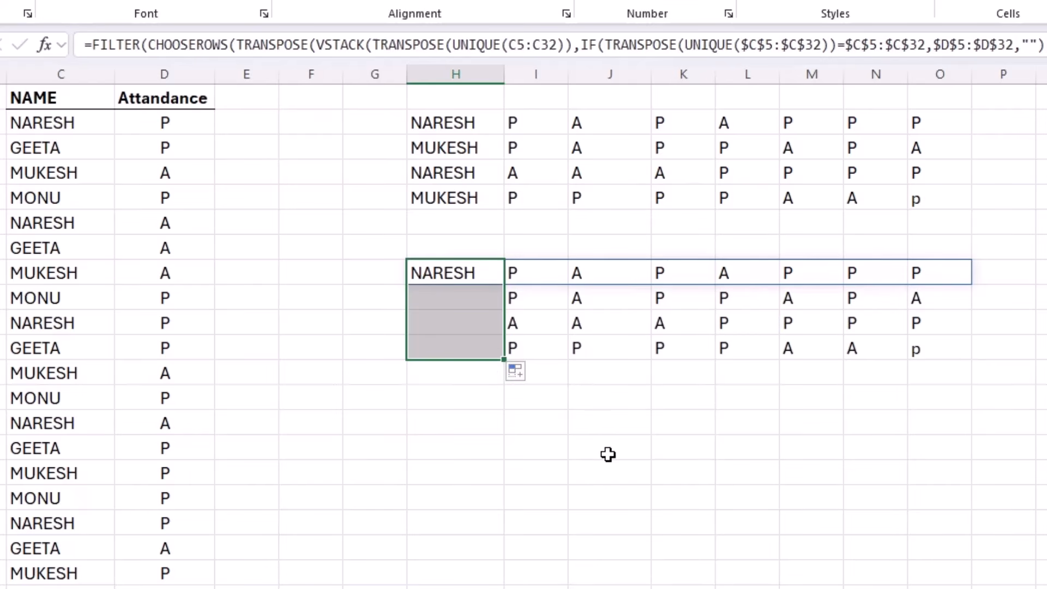
{"action": "left_click", "coordinate": [580, 229]}
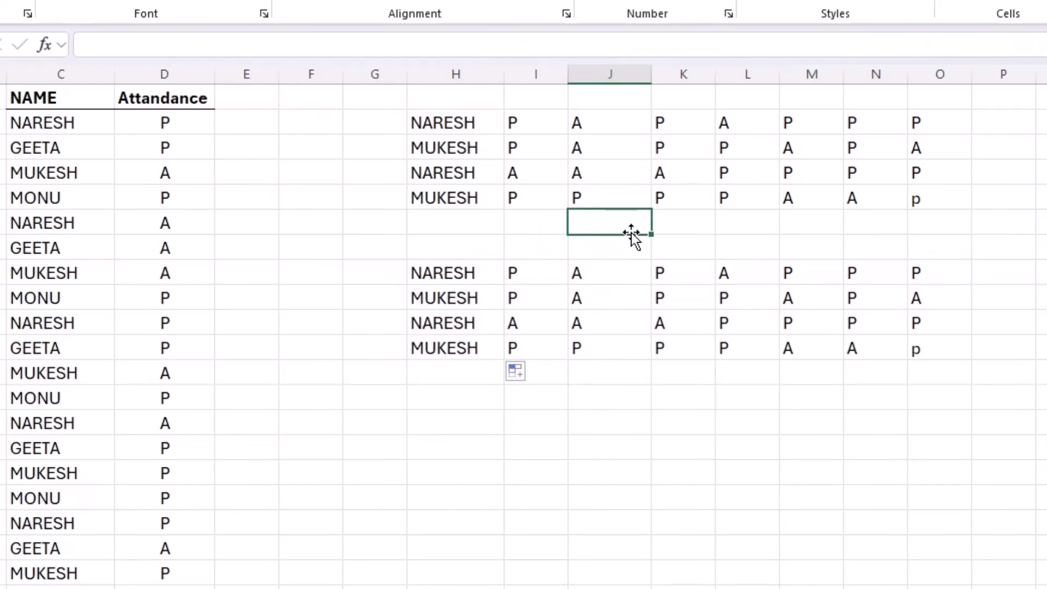
{"action": "left_click", "coordinate": [630, 415]}
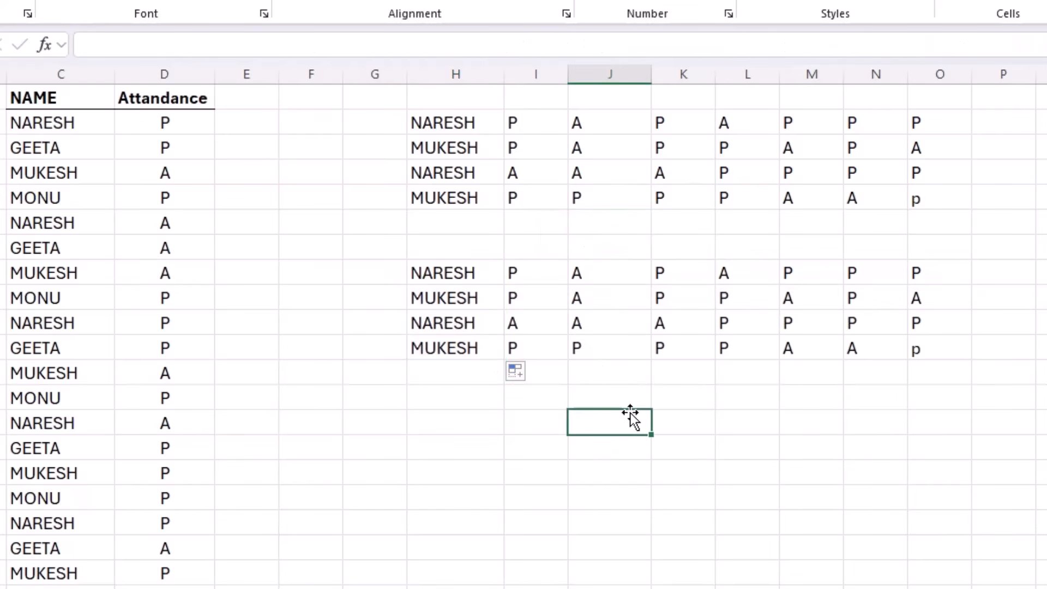